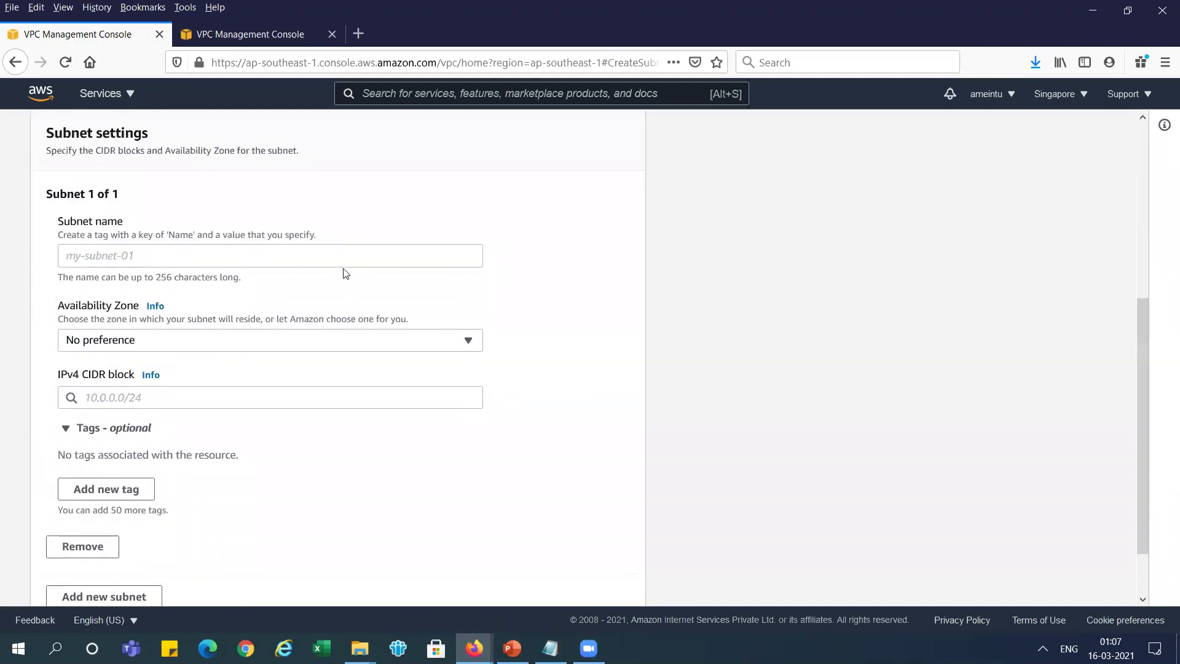
# - Name the new subnet Public-A and place it in availability zone ap-southeast-1a
pyautogui.click(344, 263)
pyautogui.write('Public-A')
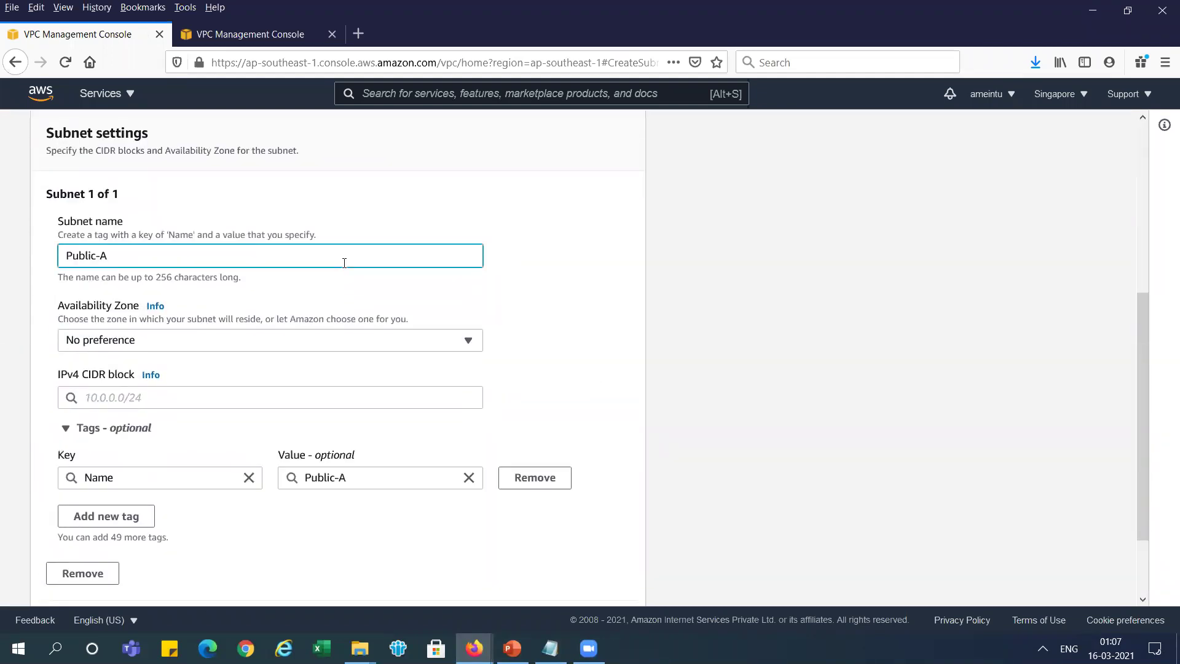
pyautogui.click(468, 343)
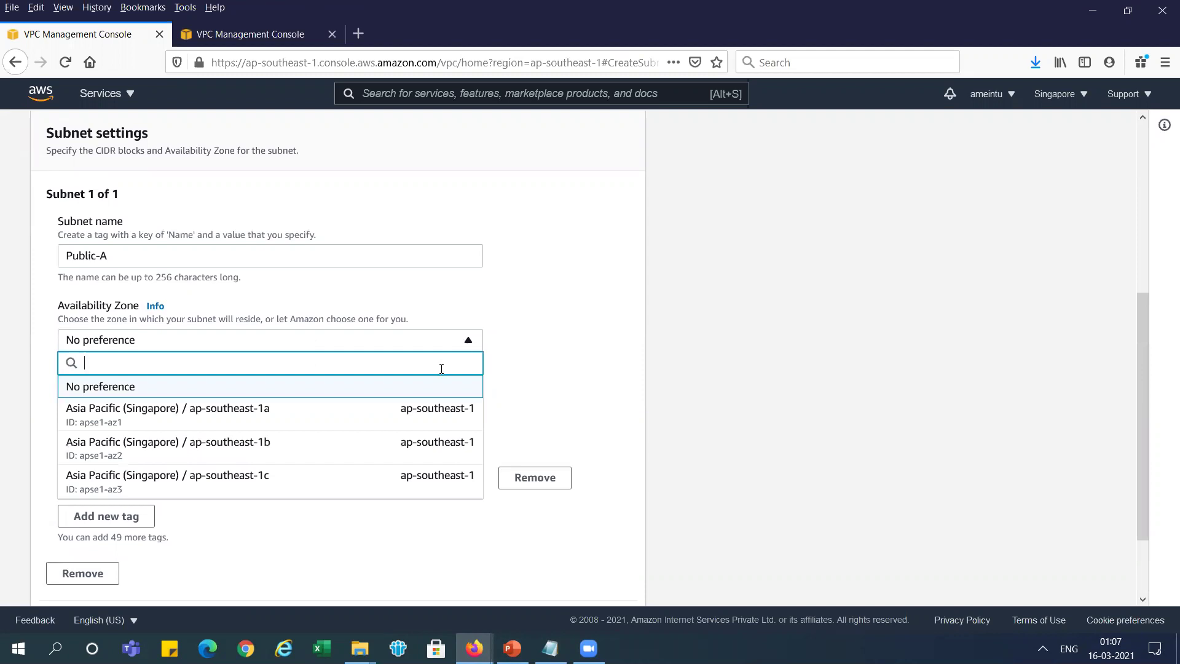
pyautogui.click(396, 414)
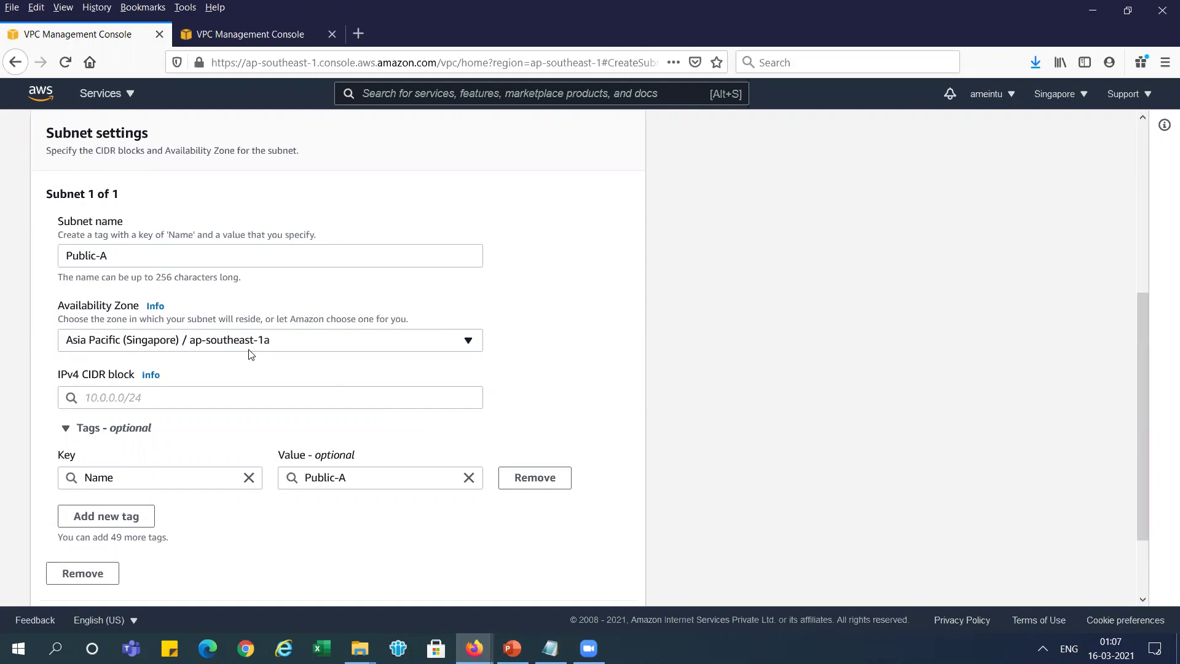
# - Copy the CIDR block 10.100.0.0/24 from the PowerPoint slide into the subnet's IPv4 CIDR block and create the subnet
pyautogui.hotkey('alt', 'Tab')
pyautogui.moveTo(582, 365); pyautogui.dragTo(645, 367)
pyautogui.hotkey('ctrl', 'c')
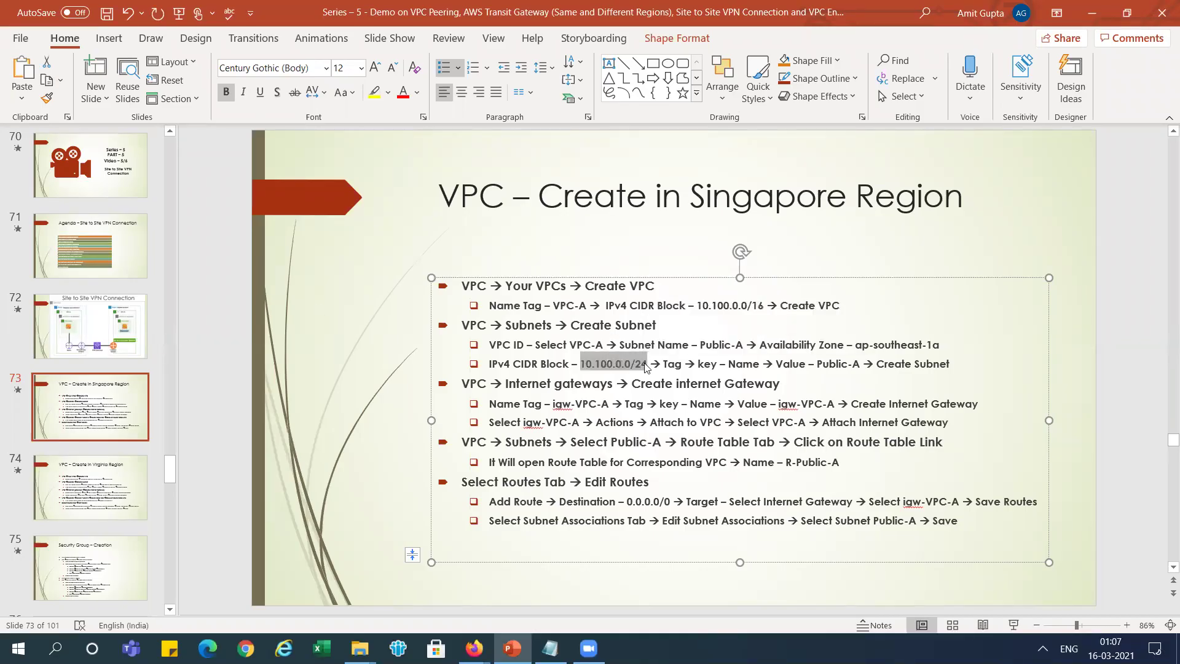
pyautogui.hotkey('alt', 'Tab')
pyautogui.click(221, 397)
pyautogui.hotkey('ctrl', 'v')
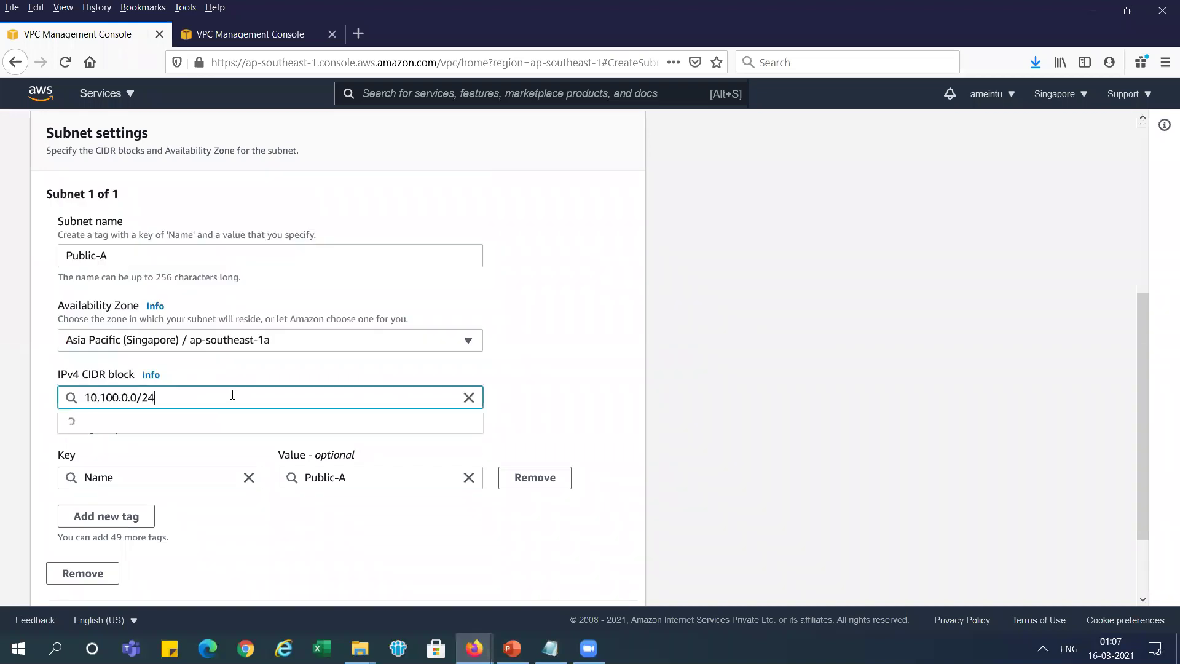
pyautogui.scroll(-3, 1150, 510)
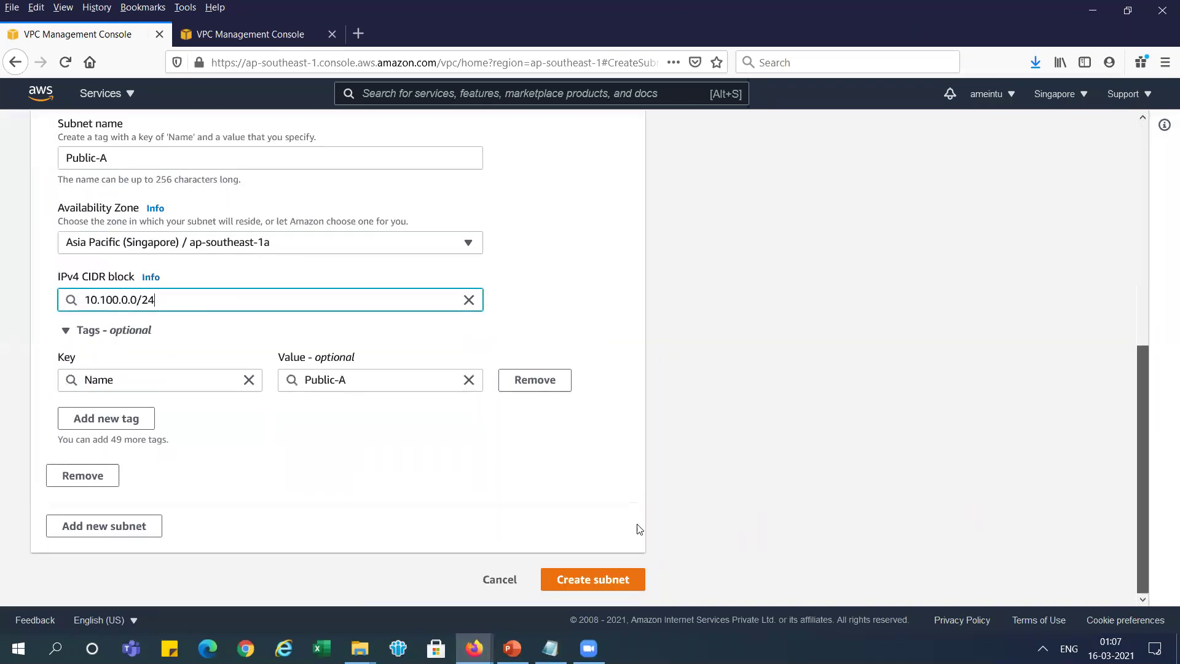
pyautogui.click(584, 580)
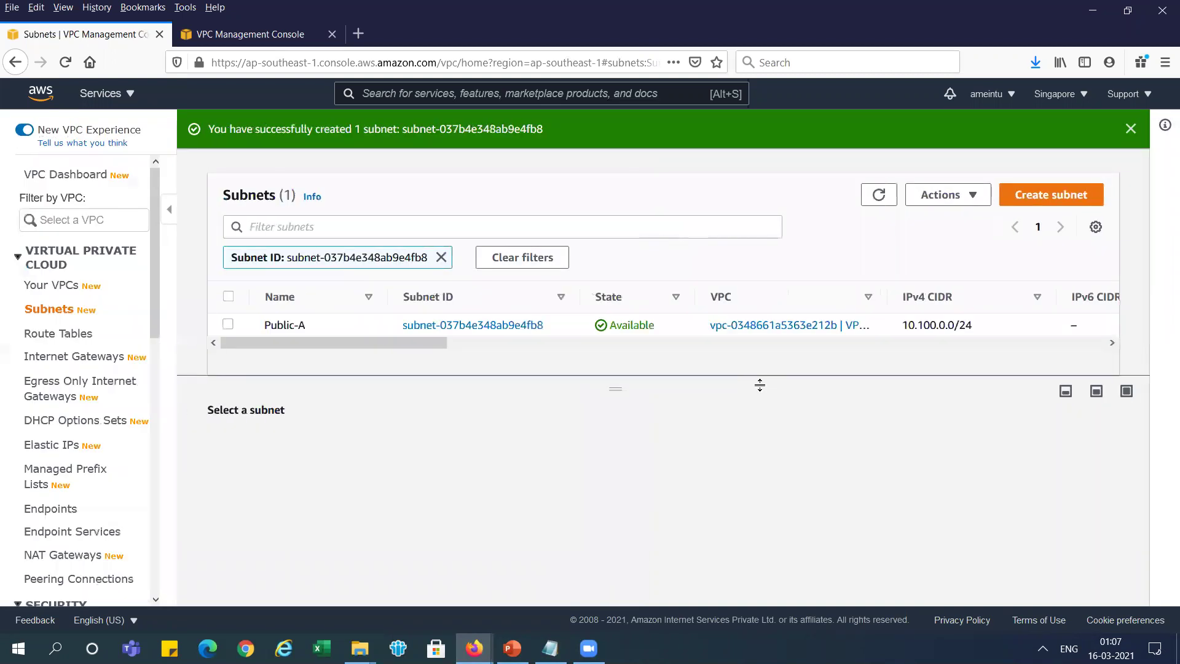
# - Create an internet gateway named igw-VPC-A, taking the name from the PowerPoint slide
pyautogui.hotkey('alt', 'Tab')
pyautogui.moveTo(552, 403); pyautogui.dragTo(607, 400)
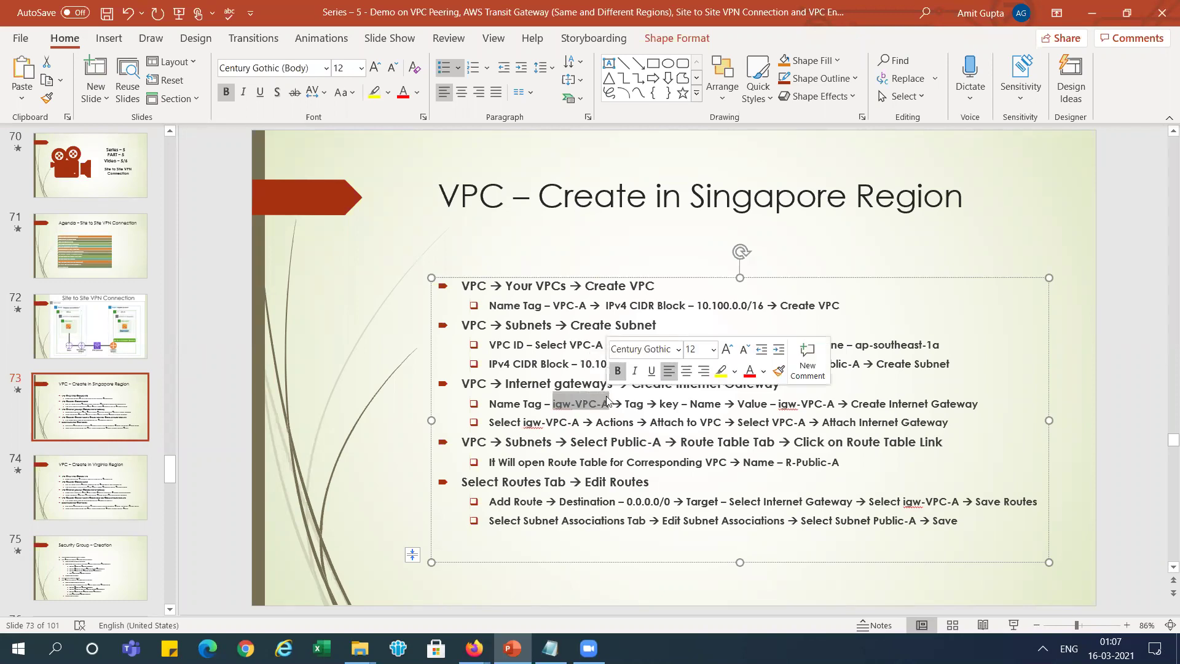
pyautogui.hotkey('alt', 'Tab')
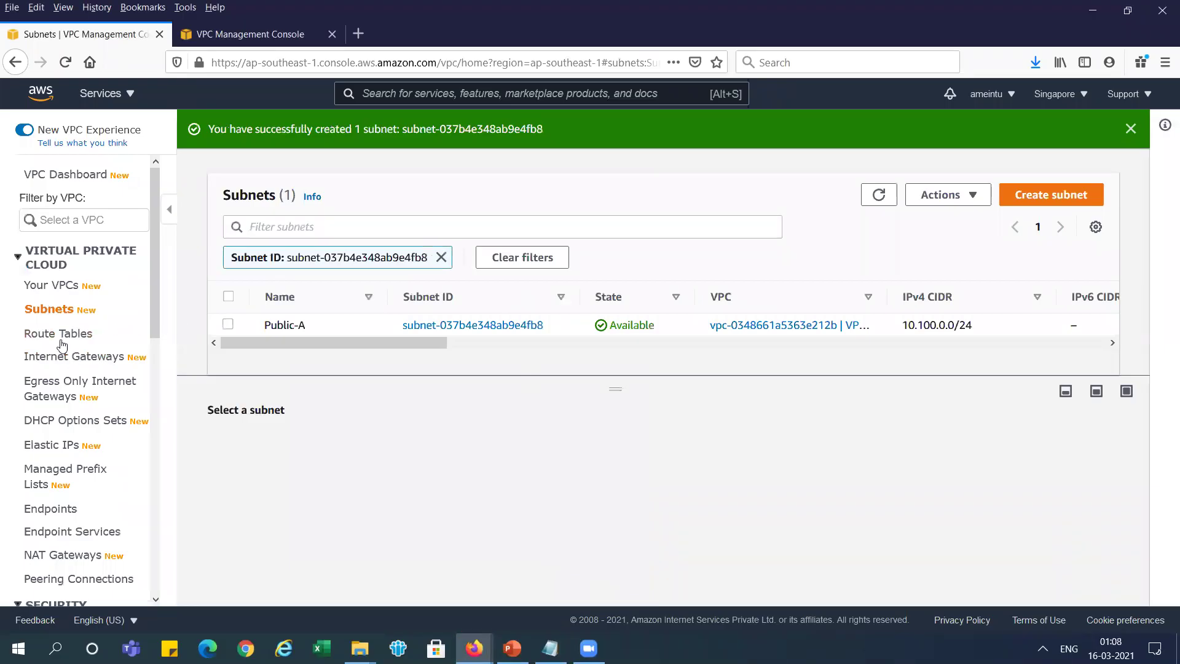
pyautogui.click(62, 356)
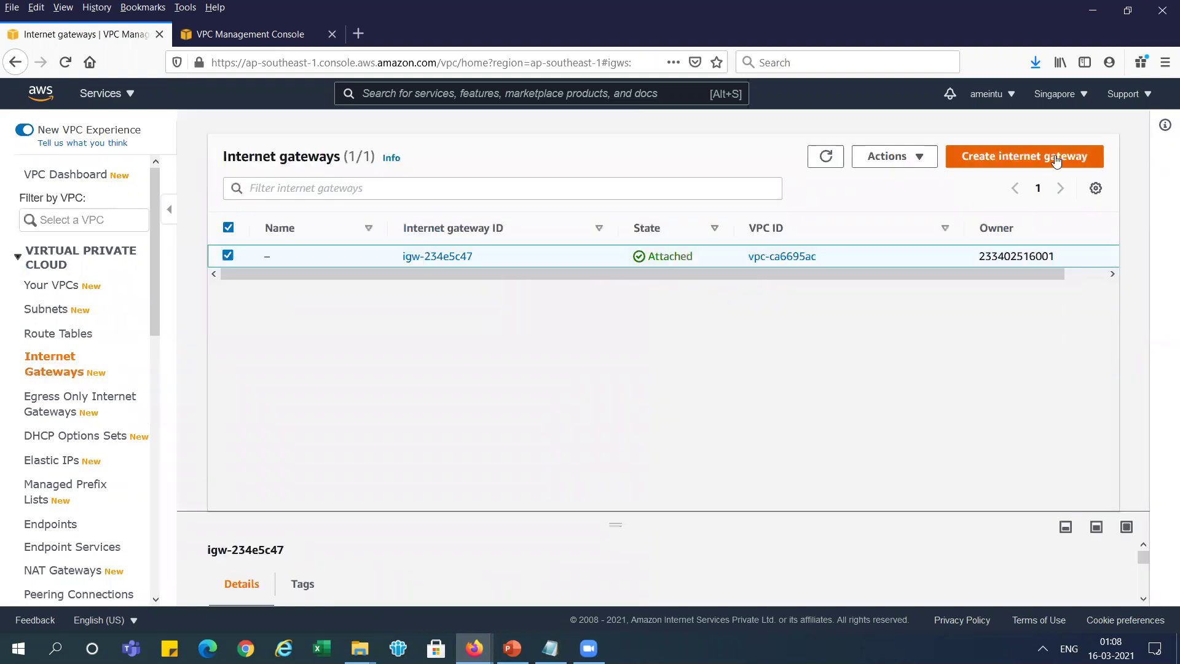
pyautogui.click(1054, 155)
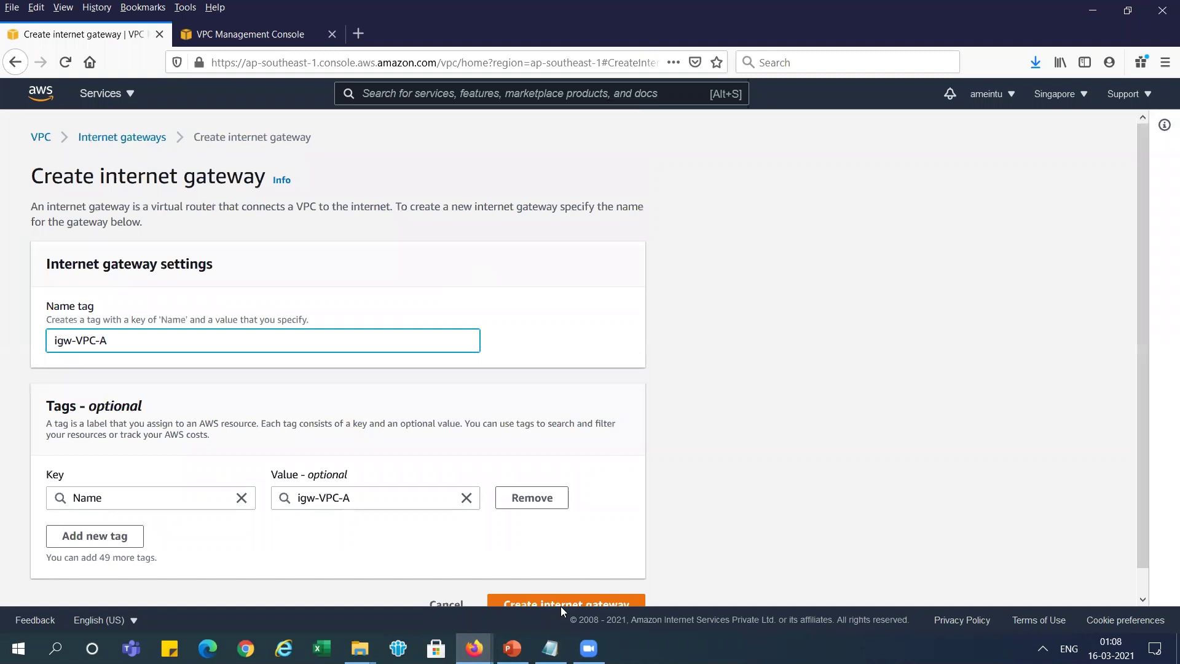
pyautogui.click(560, 602)
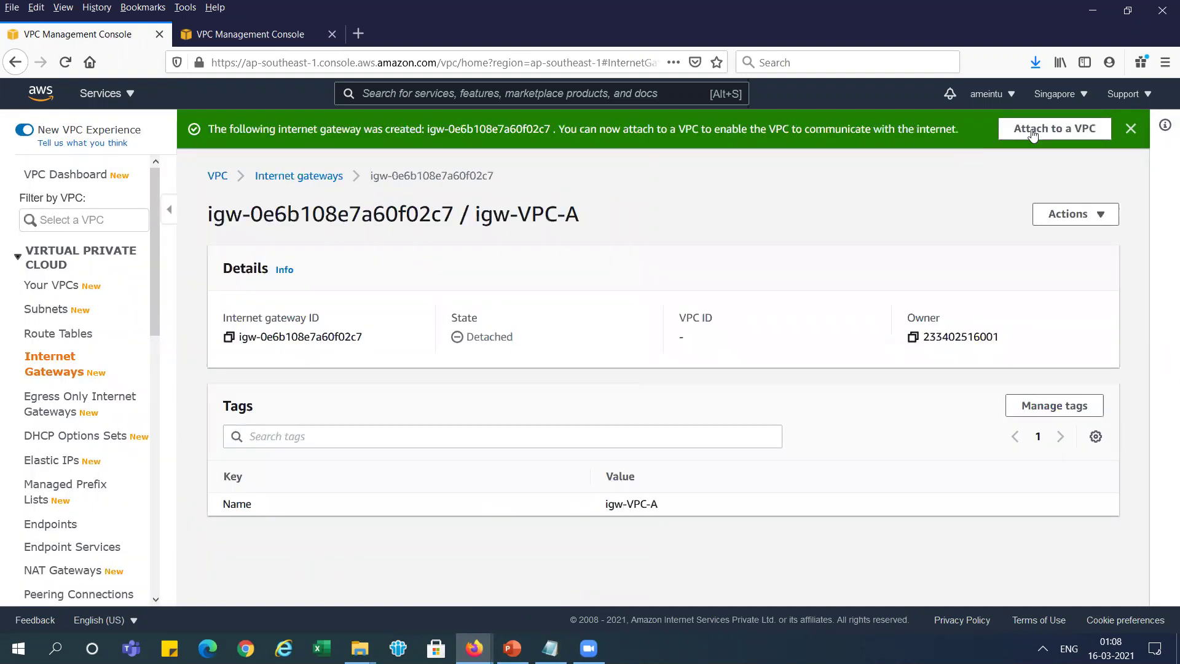
# - Attach the internet gateway igw-VPC-A to VPC-A
pyautogui.click(1058, 129)
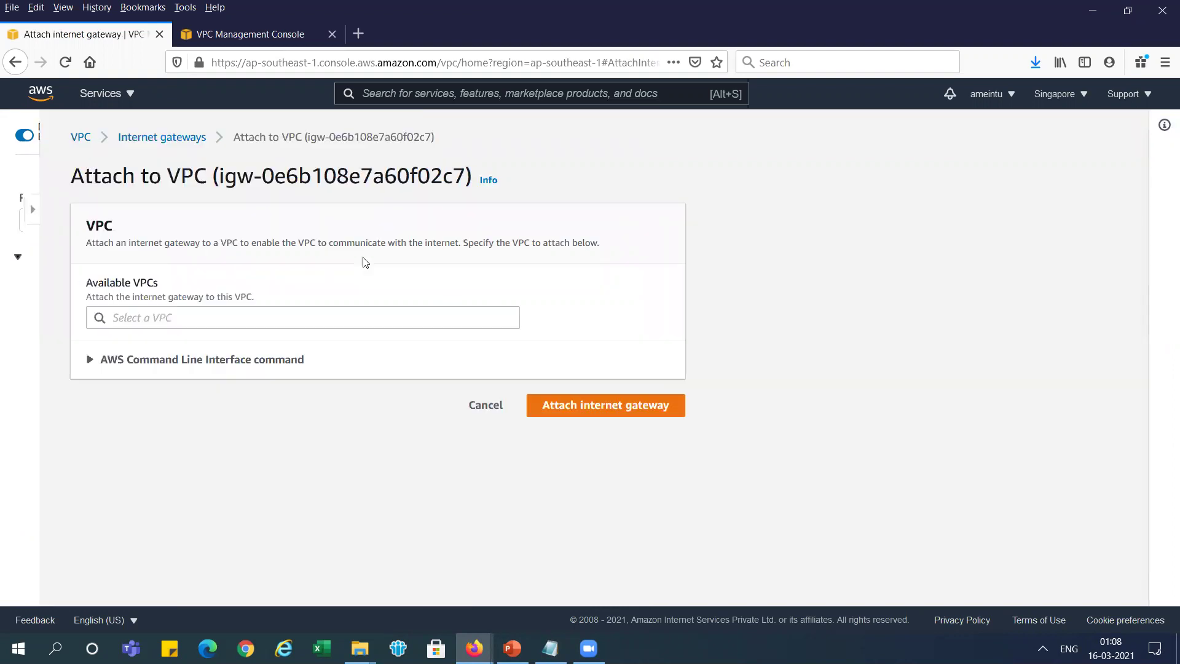
pyautogui.click(331, 314)
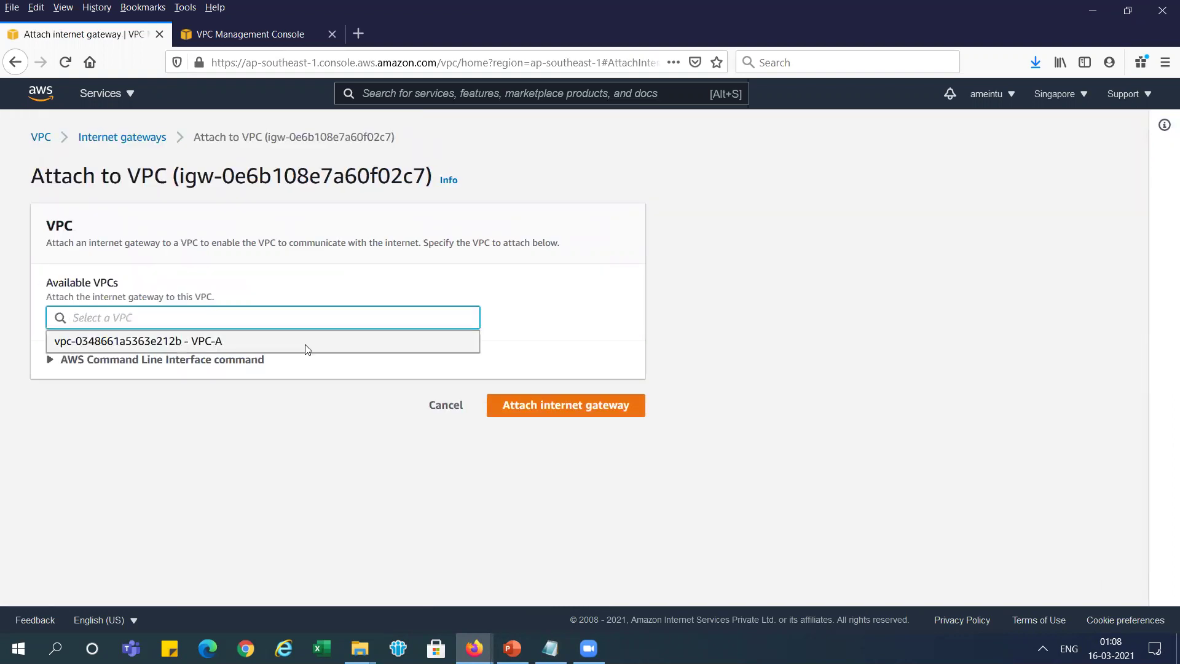
pyautogui.click(570, 407)
pyautogui.click(570, 408)
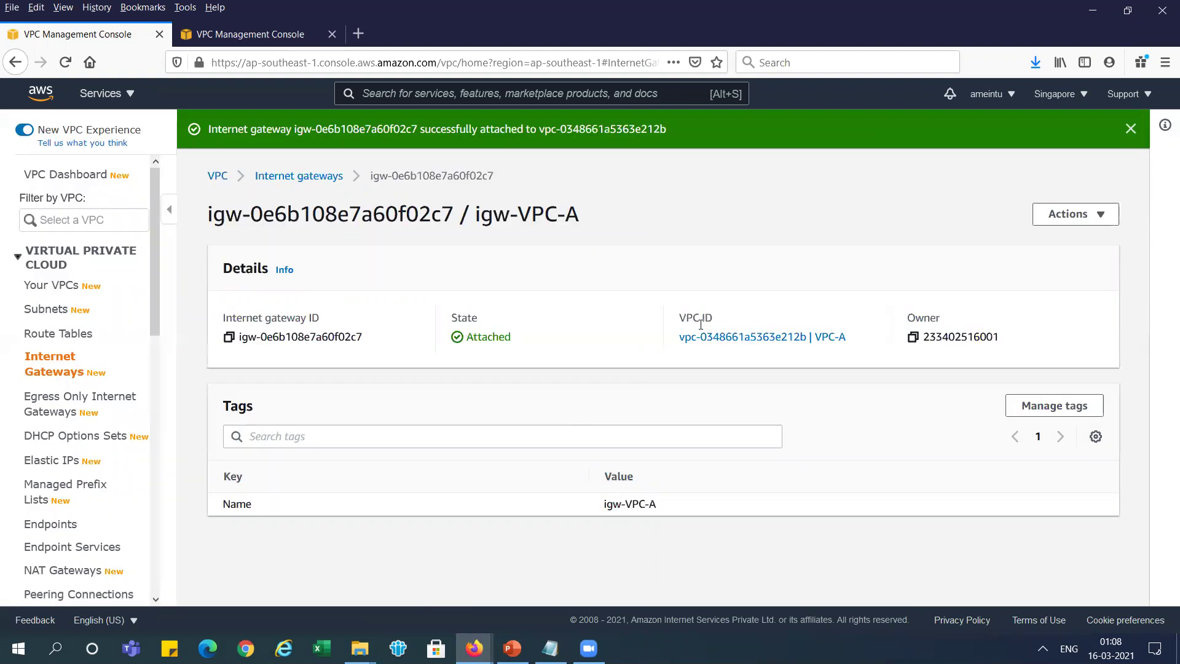
# - Copy the name R-Public-A from the PowerPoint slide and open the route table of subnet Public-A in the AWS console
pyautogui.hotkey('alt', 'Tab')
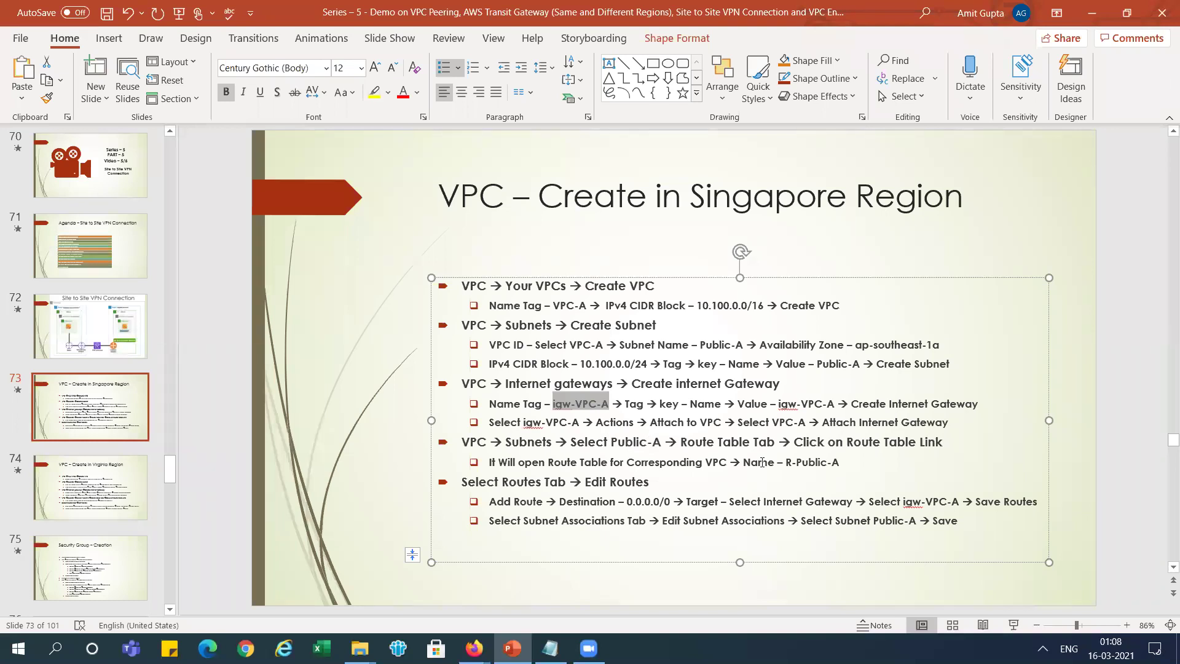
pyautogui.moveTo(786, 462); pyautogui.dragTo(839, 462)
pyautogui.hotkey('alt', 'Tab')
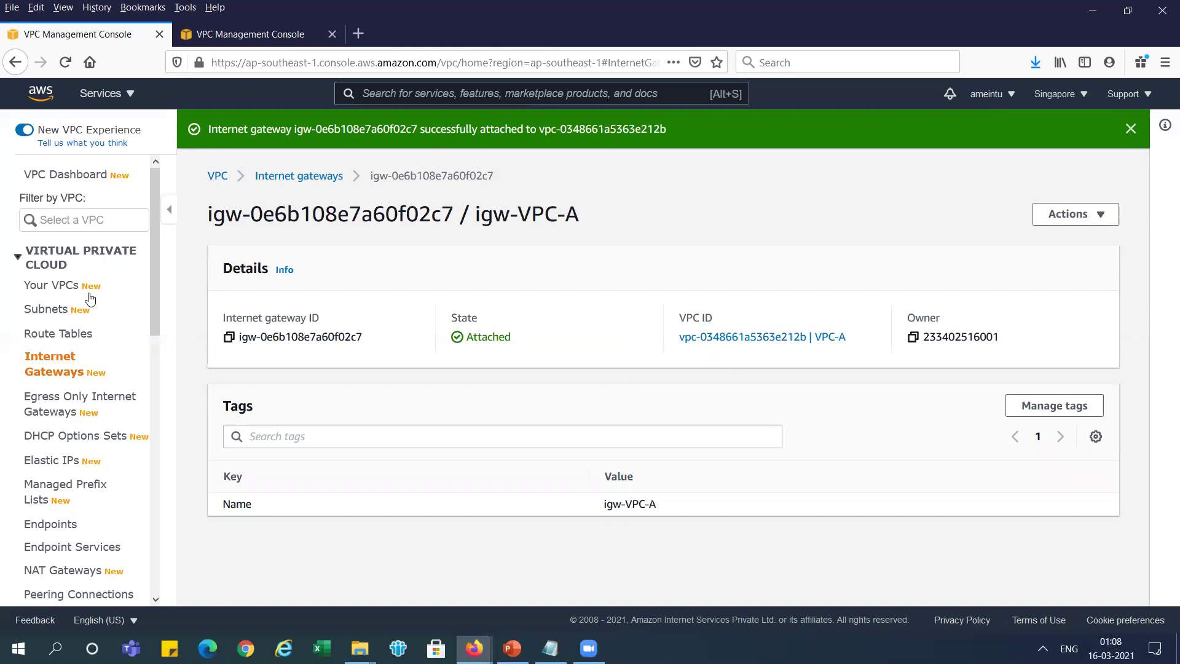
pyautogui.click(70, 318)
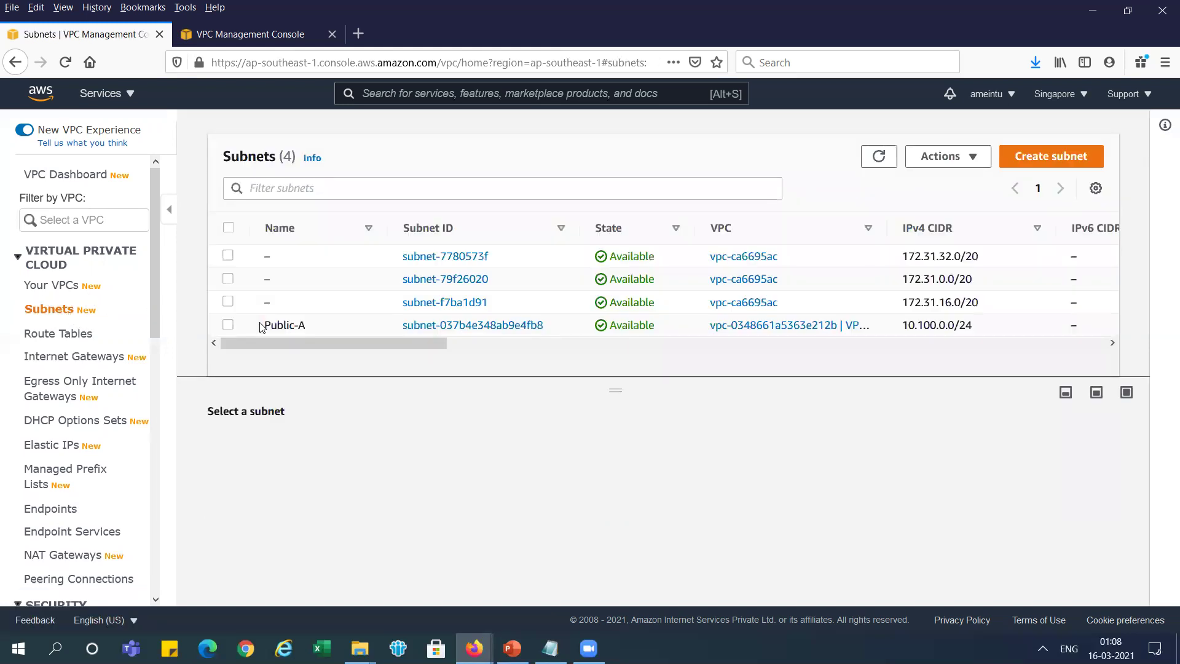
pyautogui.click(228, 325)
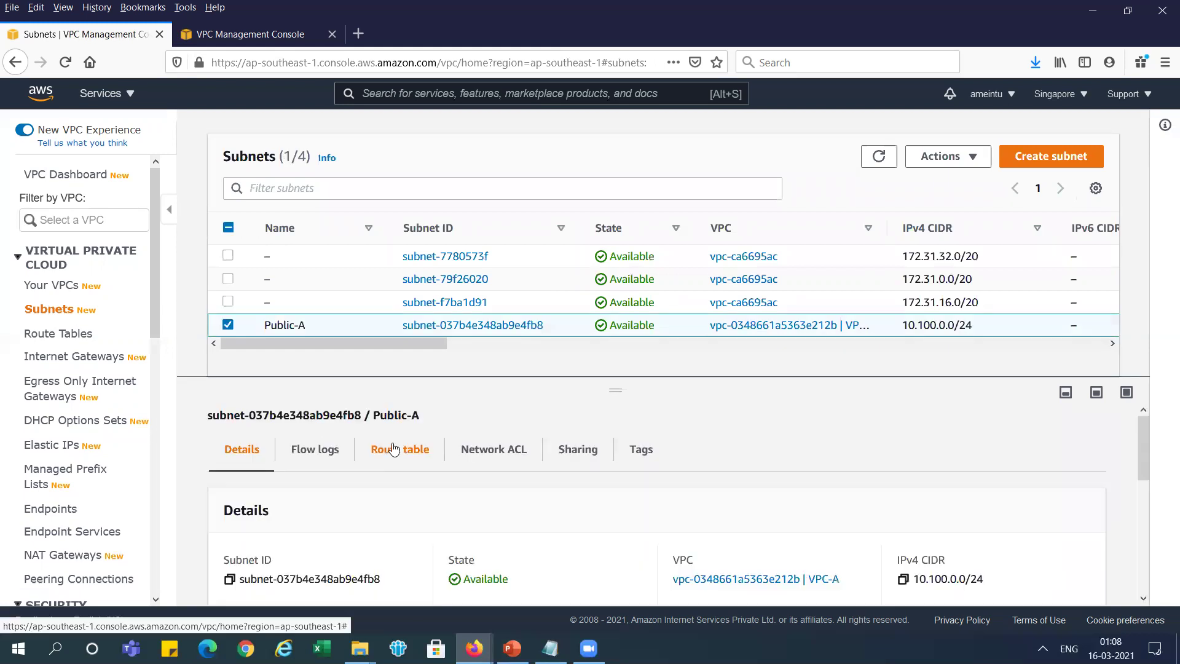
pyautogui.click(394, 451)
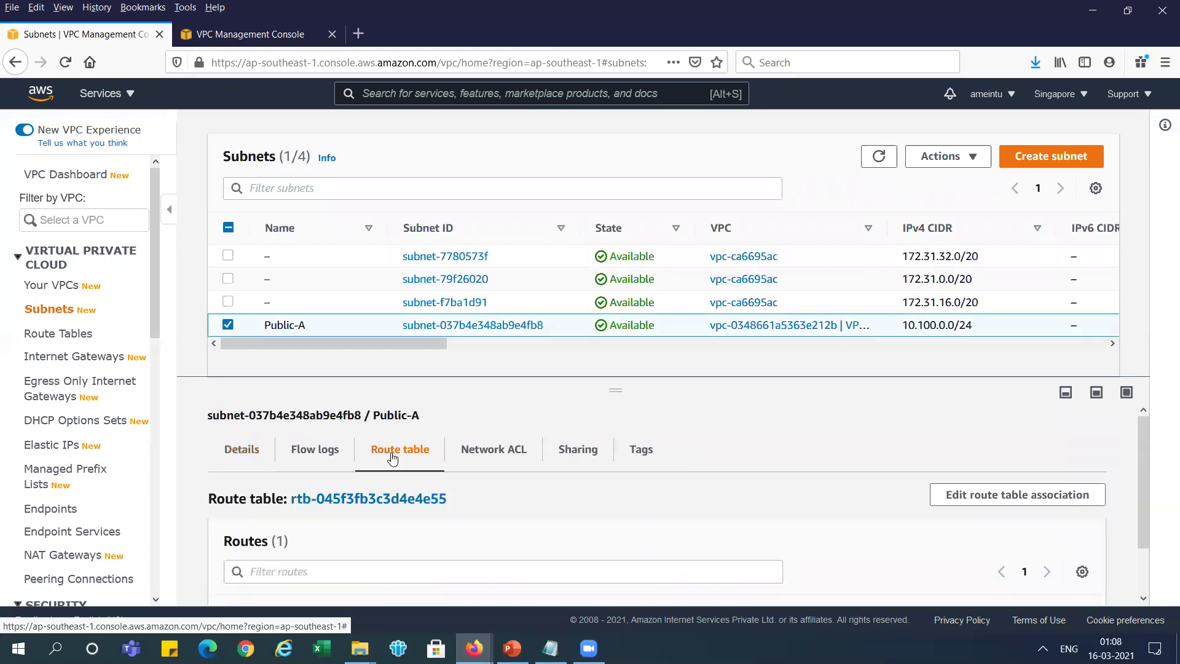
pyautogui.click(369, 501)
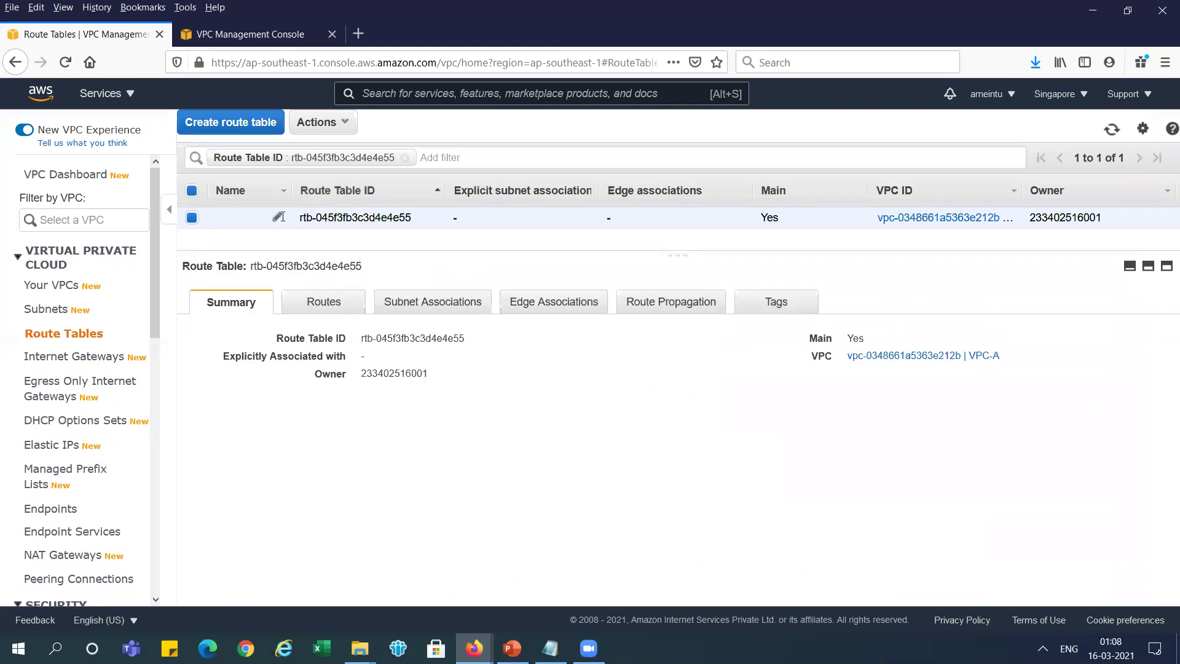
# - Name VPC-A's route table R-Public-A
pyautogui.click(279, 219)
pyautogui.write('R-Public-A')
pyautogui.click(376, 237)
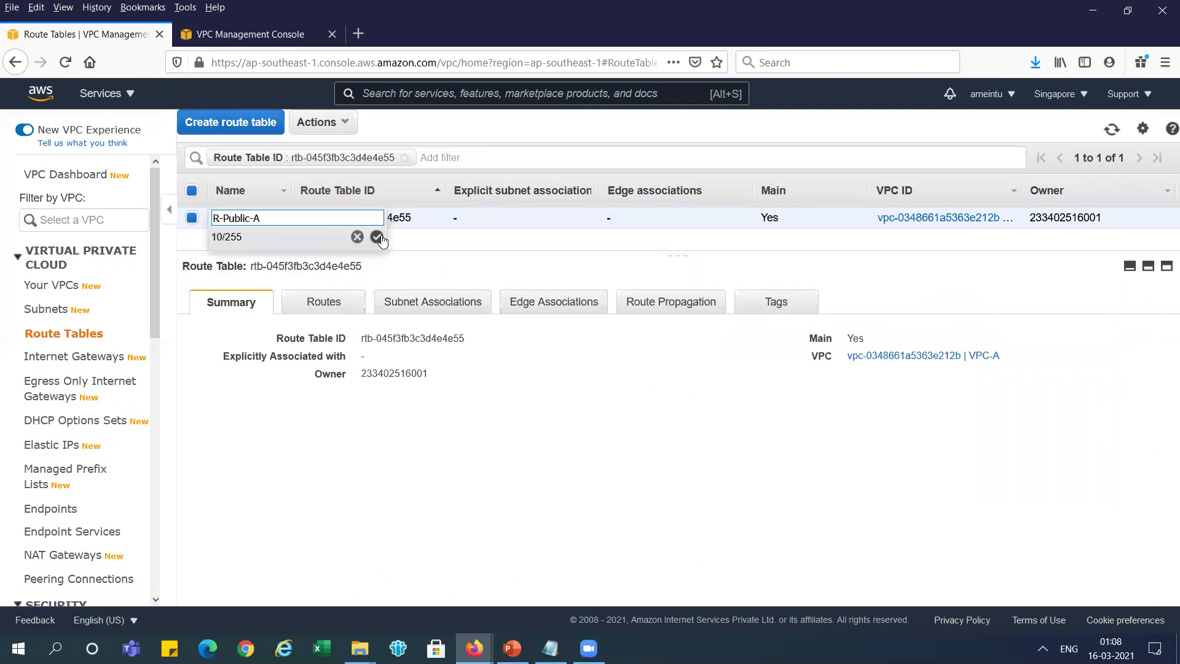
# - Add a route with destination 0.0.0.0/0 to route table R-Public-A, consulting the PowerPoint slide for the settings
pyautogui.click(333, 298)
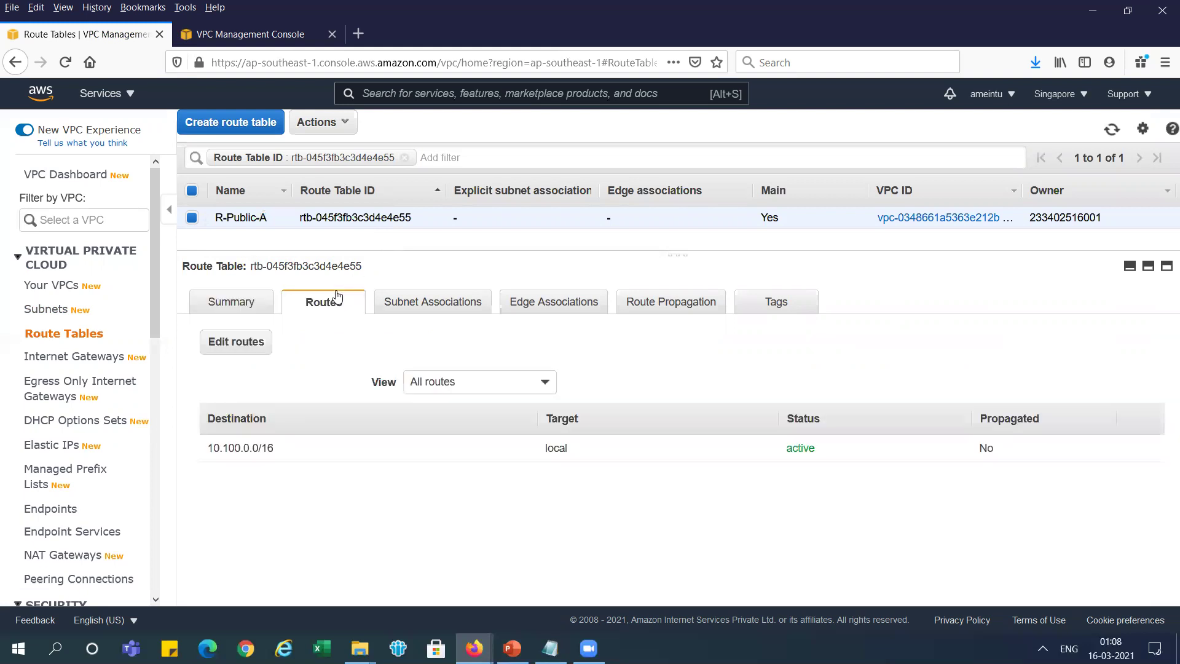
pyautogui.click(247, 343)
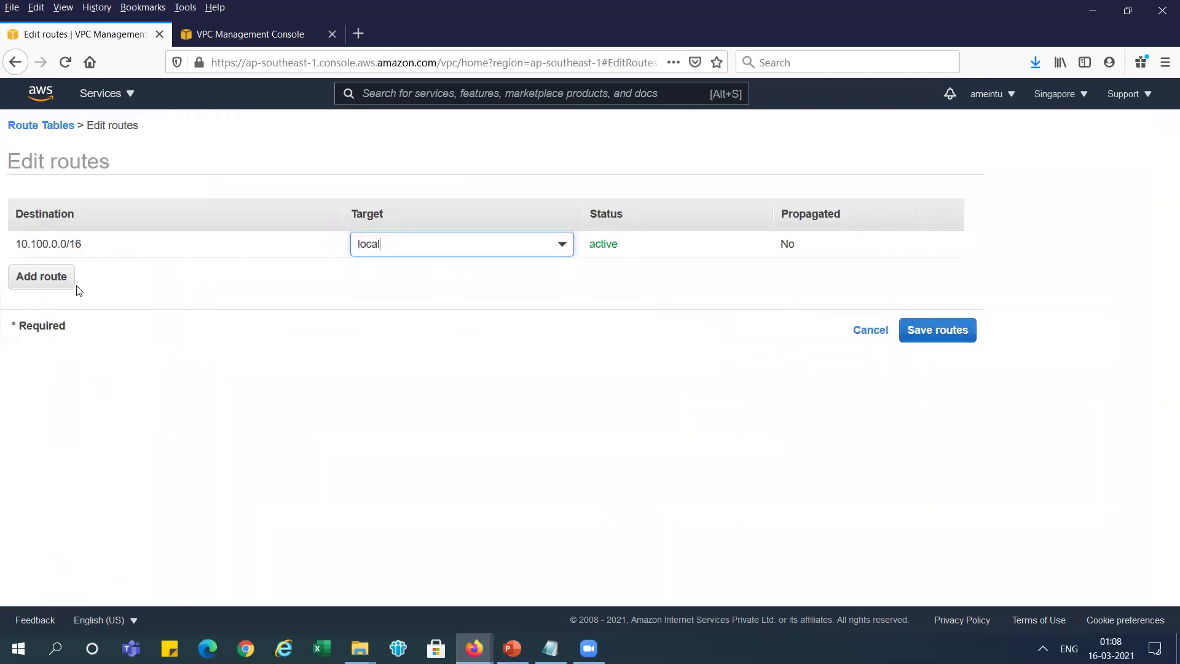
pyautogui.hotkey('alt', 'Tab')
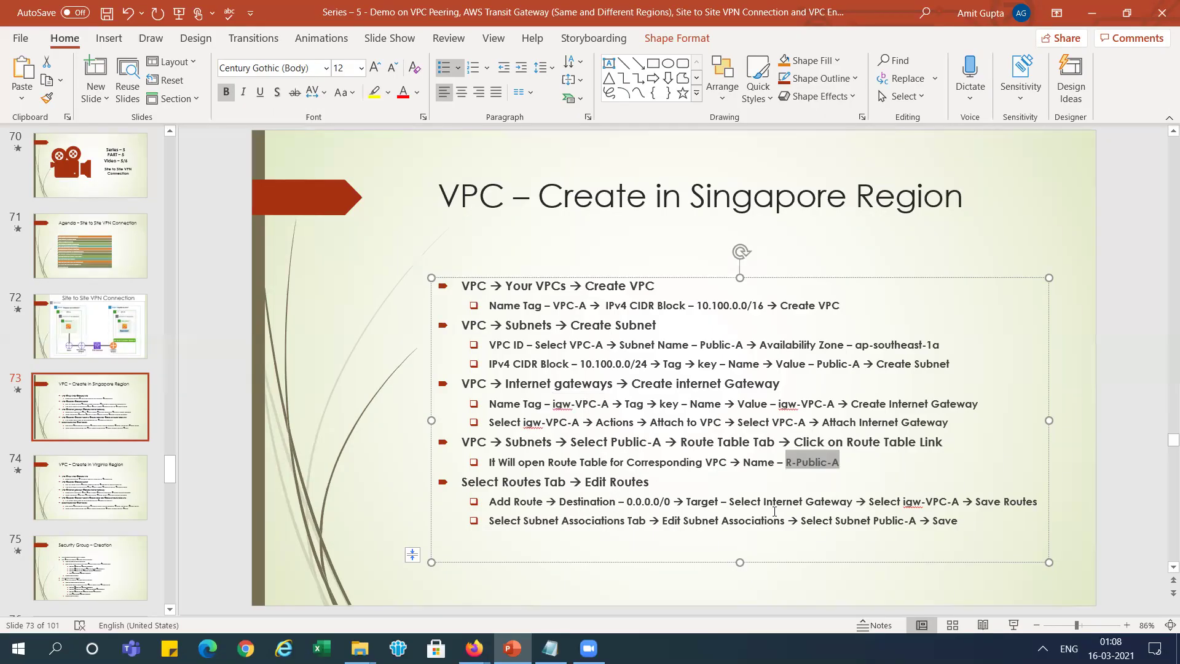
pyautogui.hotkey('alt', 'Tab')
pyautogui.hotkey('alt', 'Tab')
pyautogui.hotkey('alt', 'Tab')
pyautogui.click(47, 277)
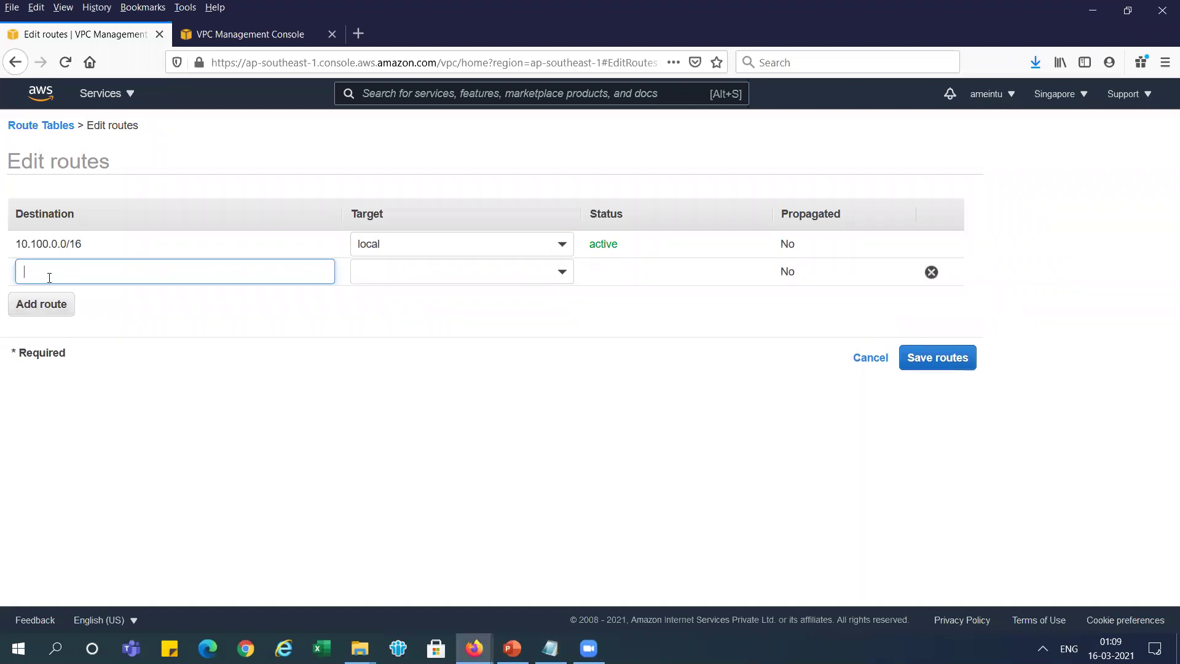
pyautogui.write('0')
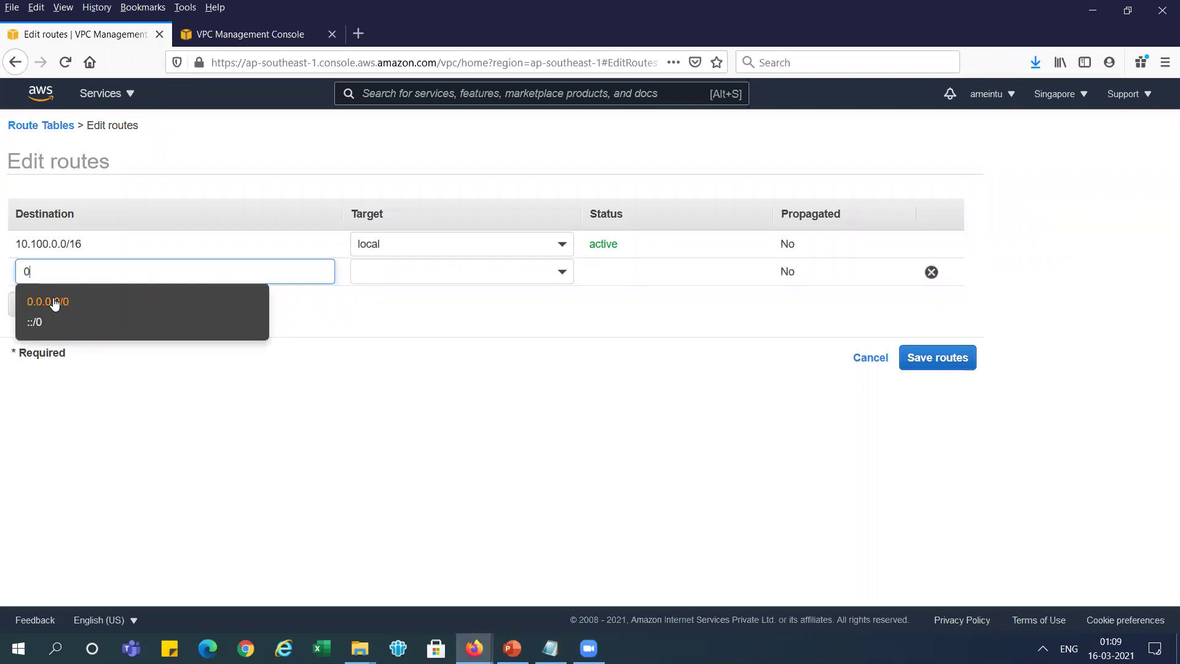
pyautogui.click(48, 301)
# - Set the internet gateway igw-VPC-A as the target of the 0.0.0.0/0 route and save the routes
pyautogui.click(562, 273)
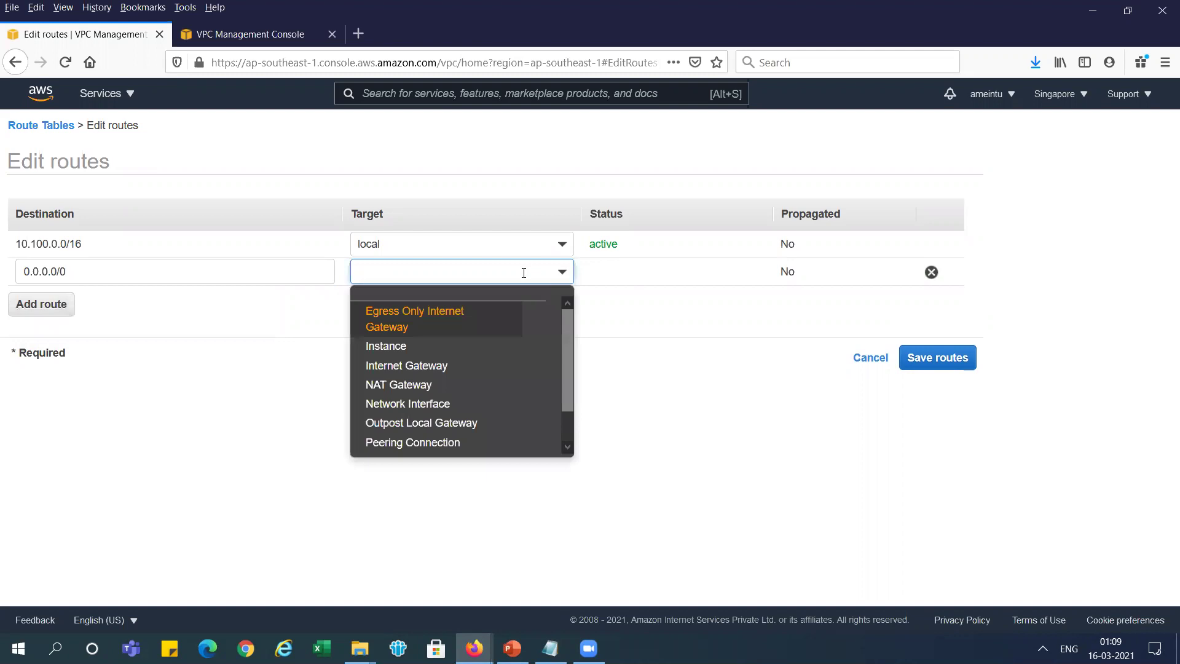
pyautogui.click(435, 366)
pyautogui.click(499, 318)
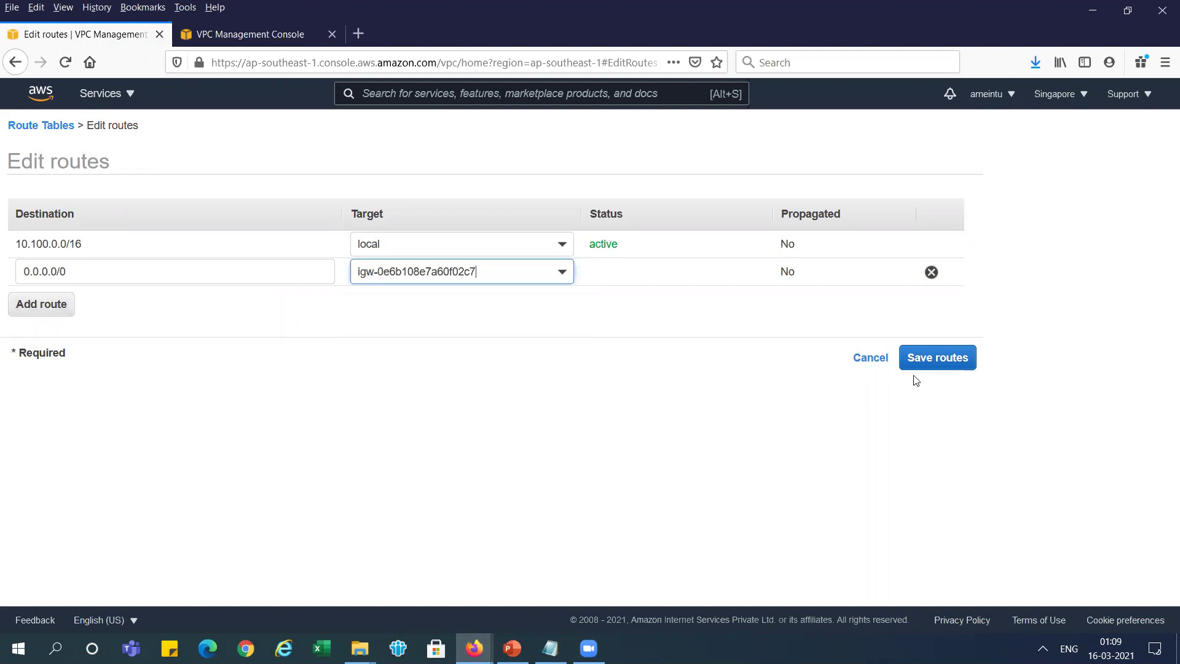
pyautogui.click(948, 363)
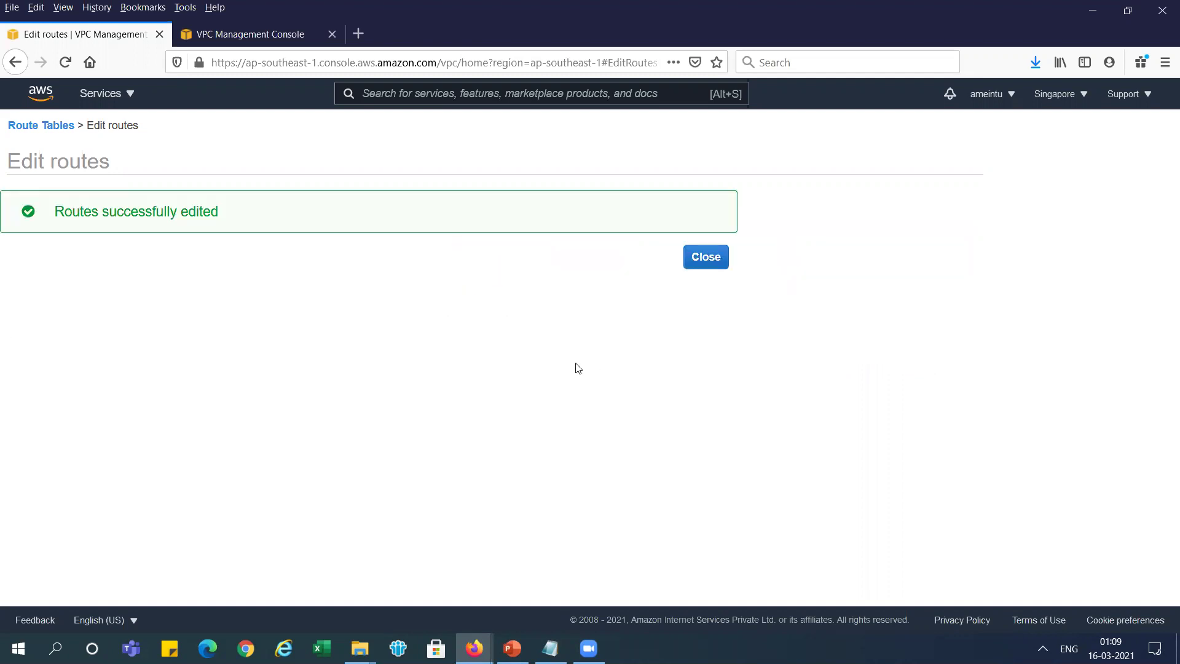
pyautogui.click(697, 265)
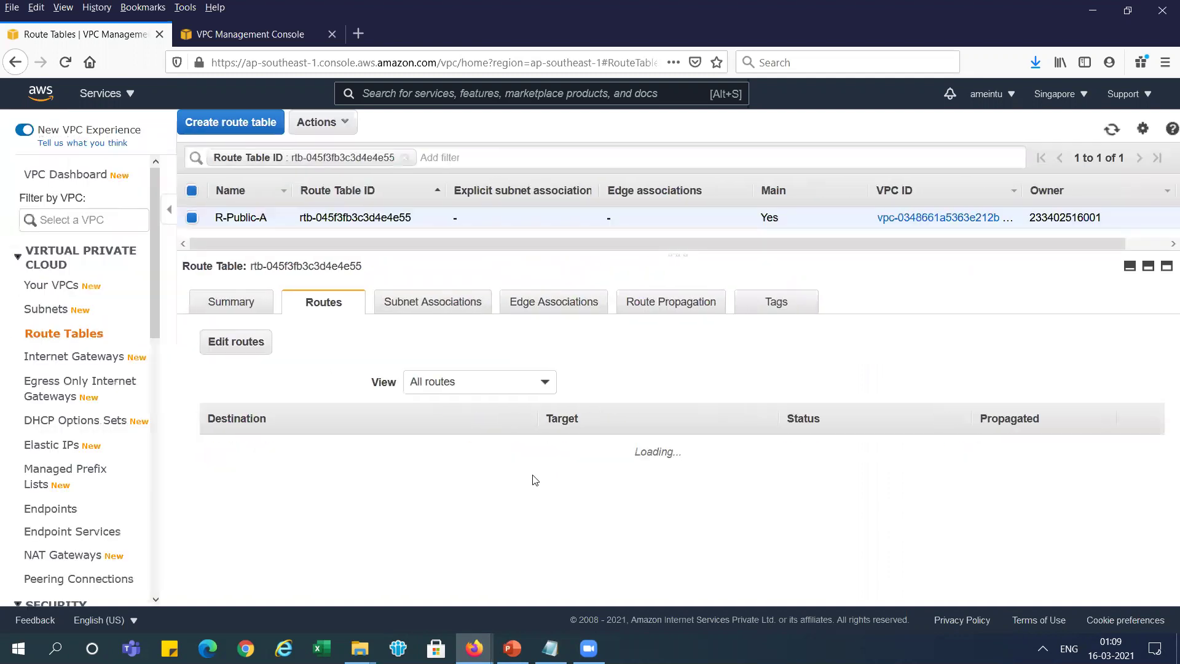
# - Associate subnet Public-A with route table R-Public-A and save, consulting the PowerPoint slide for the instructions
pyautogui.hotkey('alt', 'Tab')
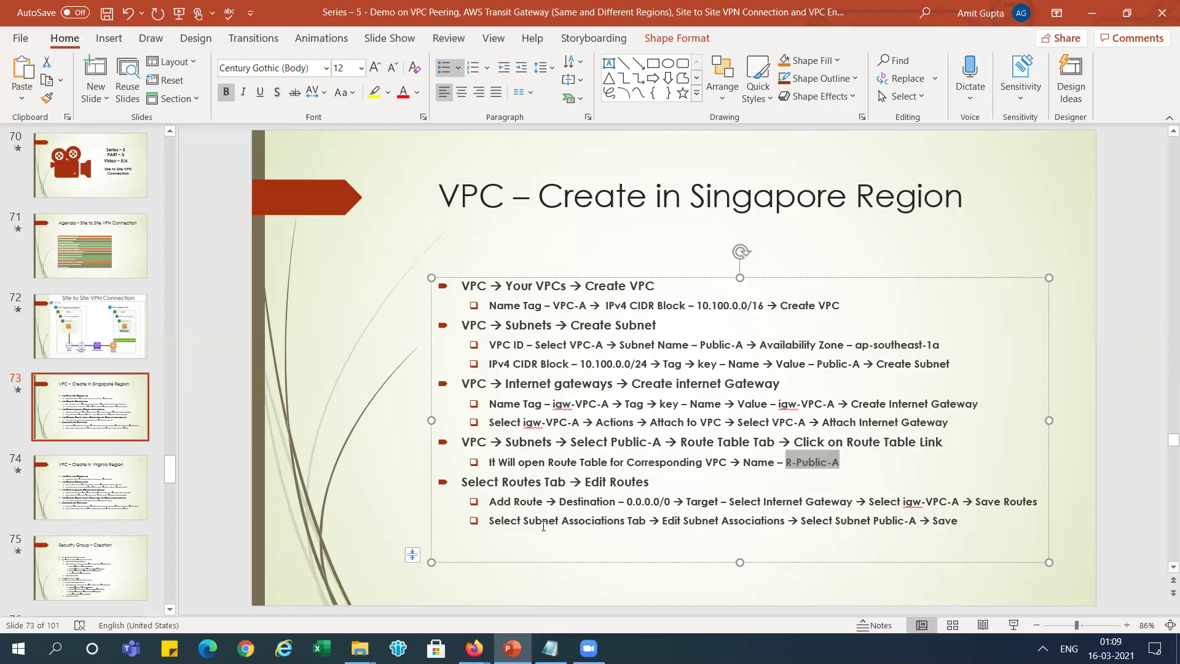
pyautogui.hotkey('alt', 'Tab')
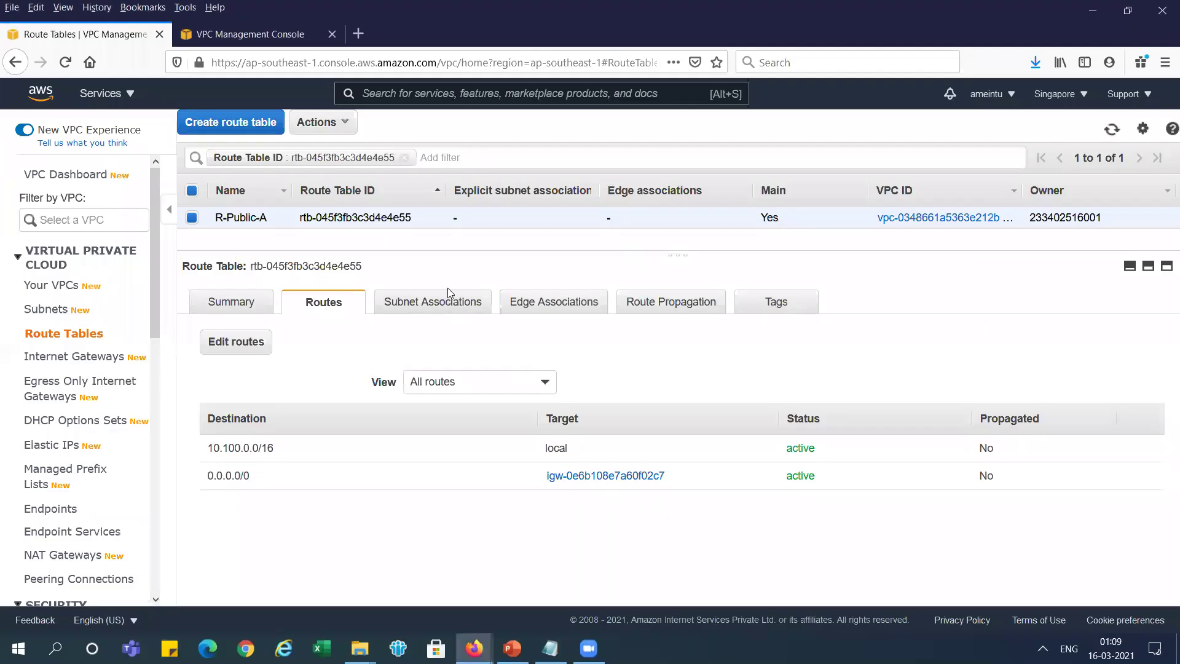
pyautogui.click(449, 300)
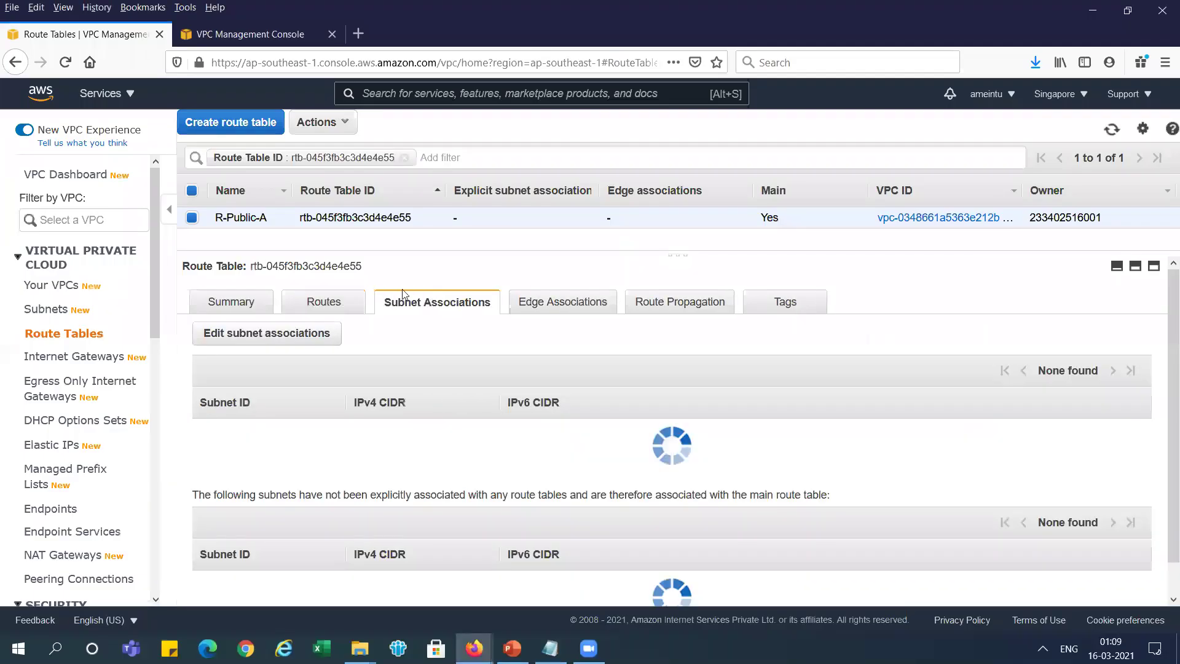
pyautogui.click(261, 332)
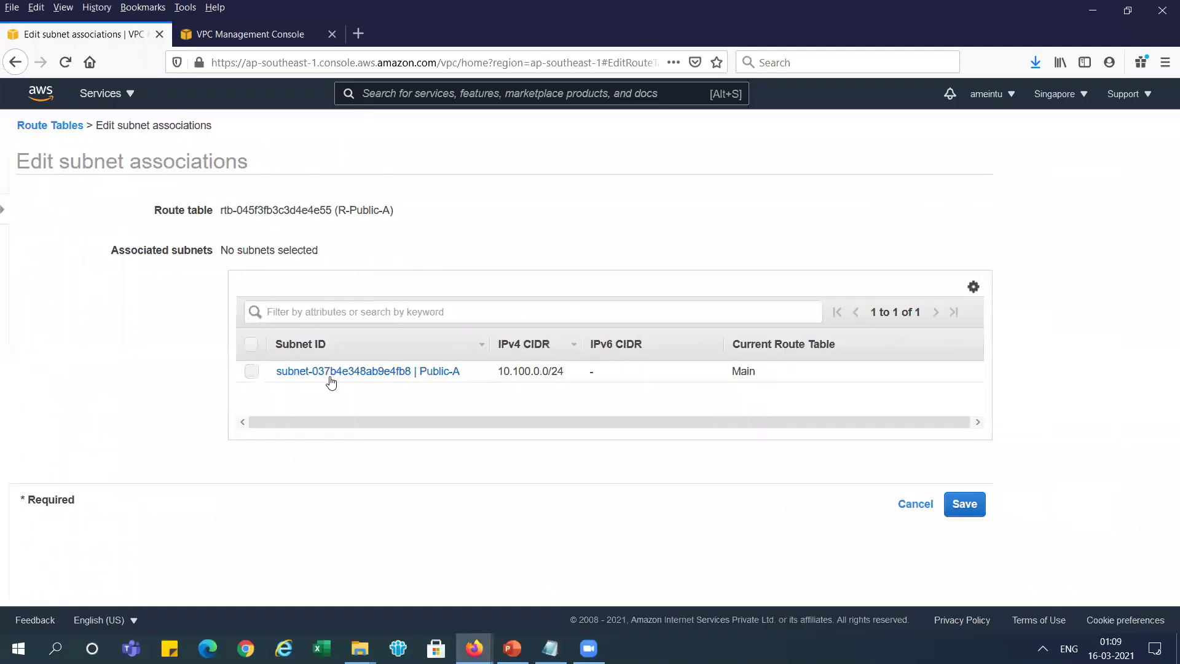
pyautogui.click(243, 375)
pyautogui.click(955, 504)
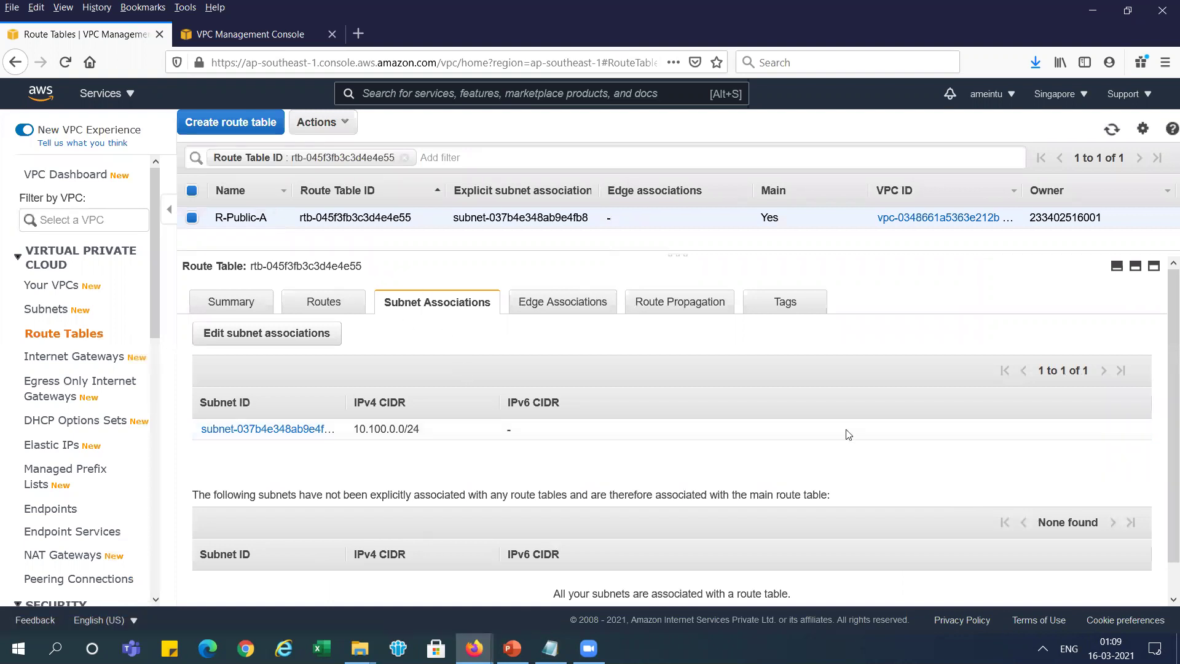
# - Copy the CIDR block 10.200.0.0/16 from the PowerPoint slide for the Virginia region and open the VPC list in the N. Virginia AWS console
pyautogui.hotkey('alt', 'Tab')
pyautogui.click(104, 490)
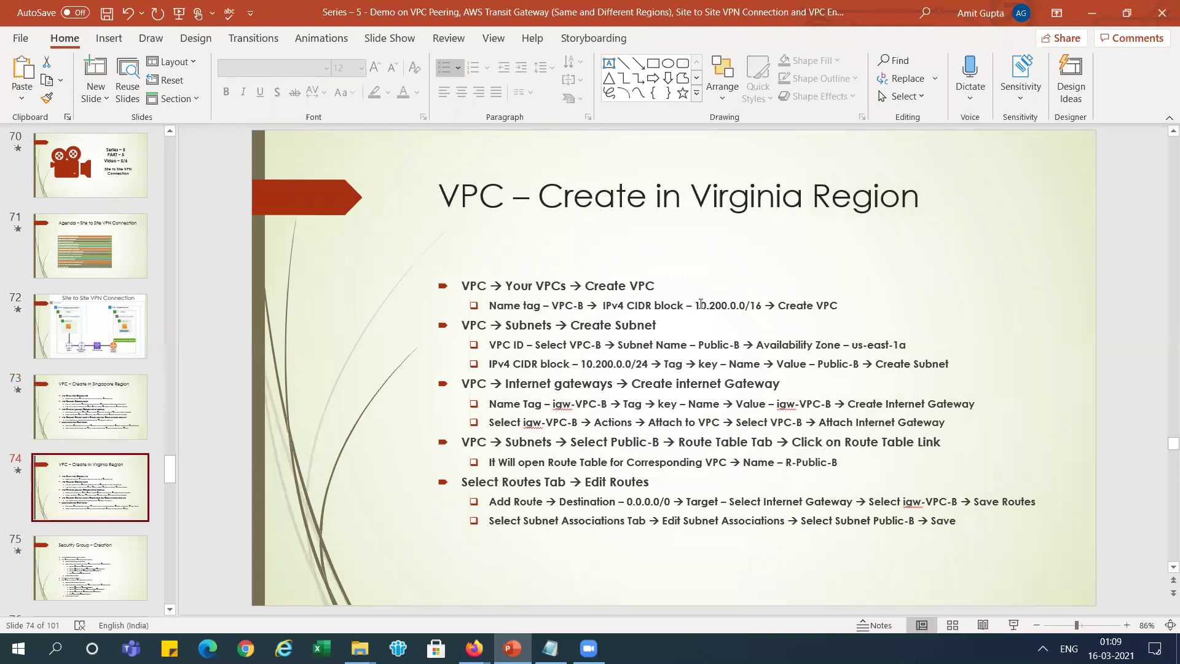
pyautogui.doubleClick(759, 304)
pyautogui.hotkey('ctrl', 'c')
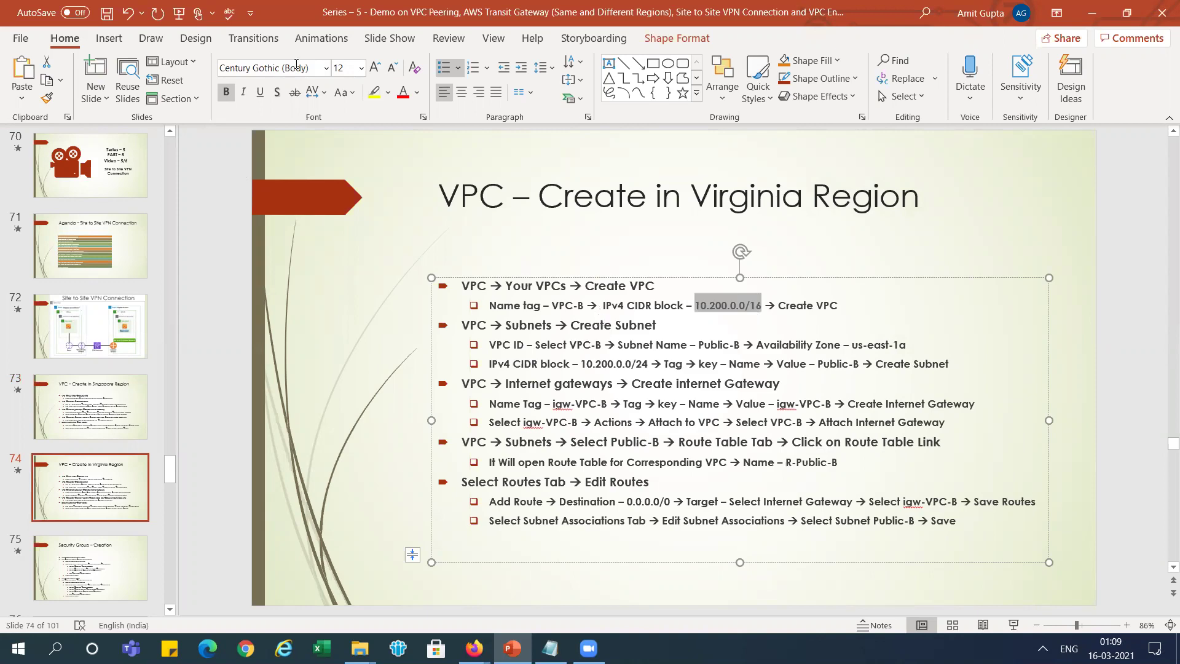
pyautogui.hotkey('alt', 'Tab')
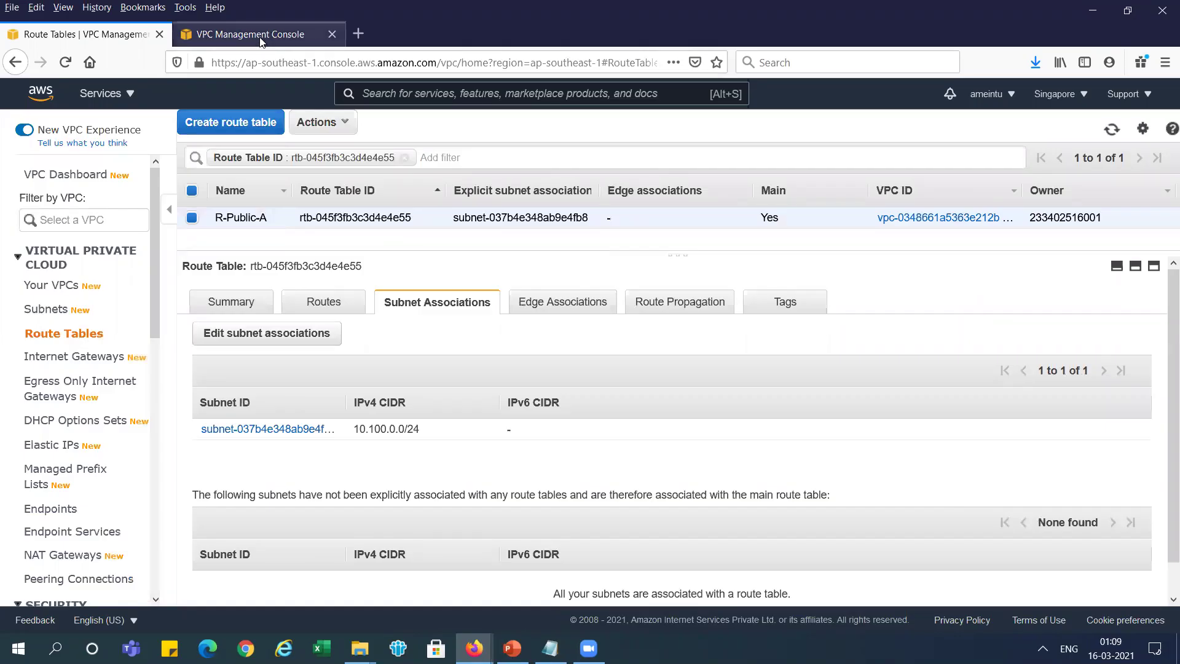
pyautogui.click(261, 36)
pyautogui.click(51, 292)
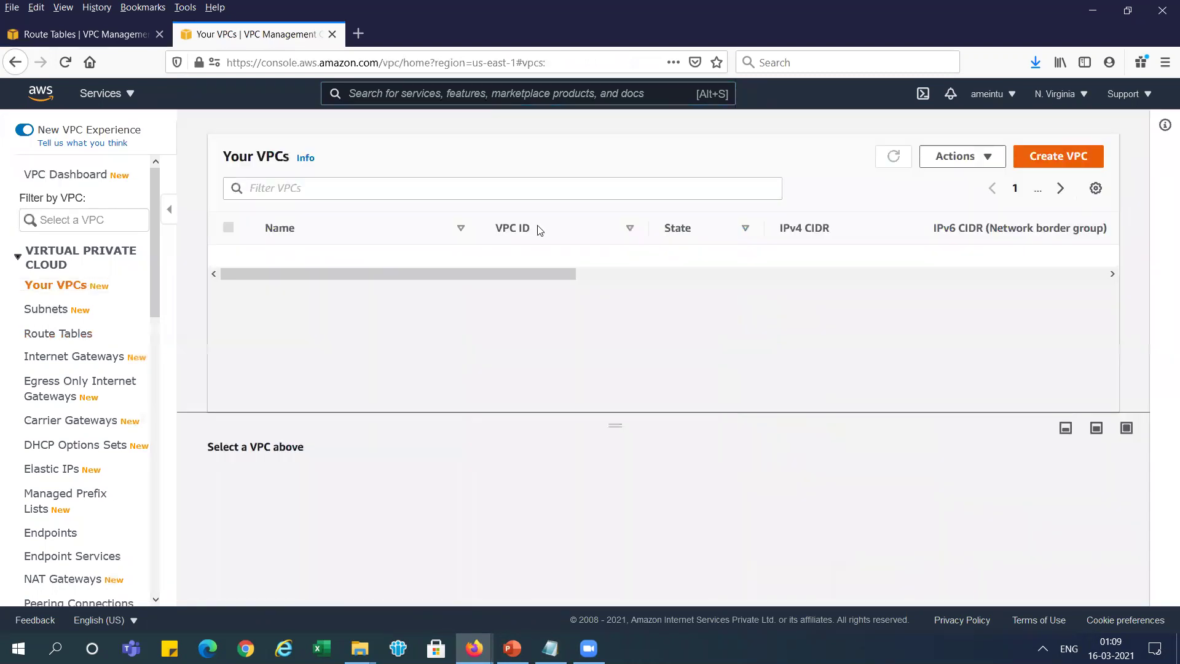
# - Fill in the new VPC's name tag as VPC-B and its IPv4 CIDR block as 10.200.0.0/16
pyautogui.hotkey('ctrl', 'v')
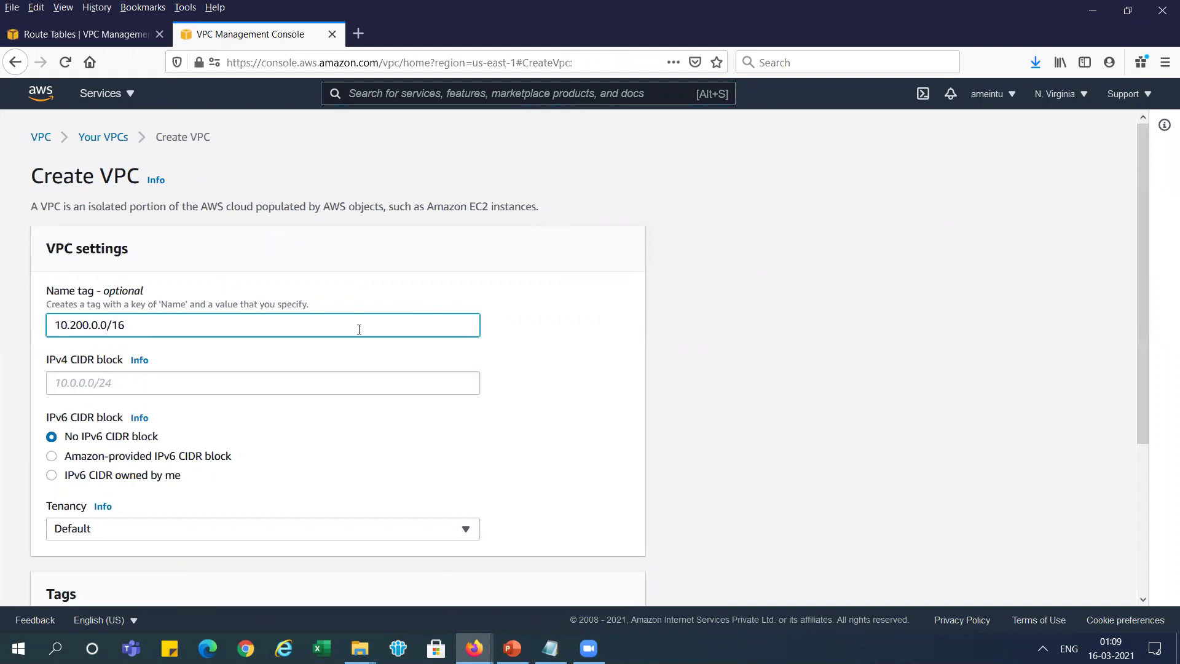
pyautogui.hotkey('ctrl', 'a')
pyautogui.hotkey('ctrl', 'c')
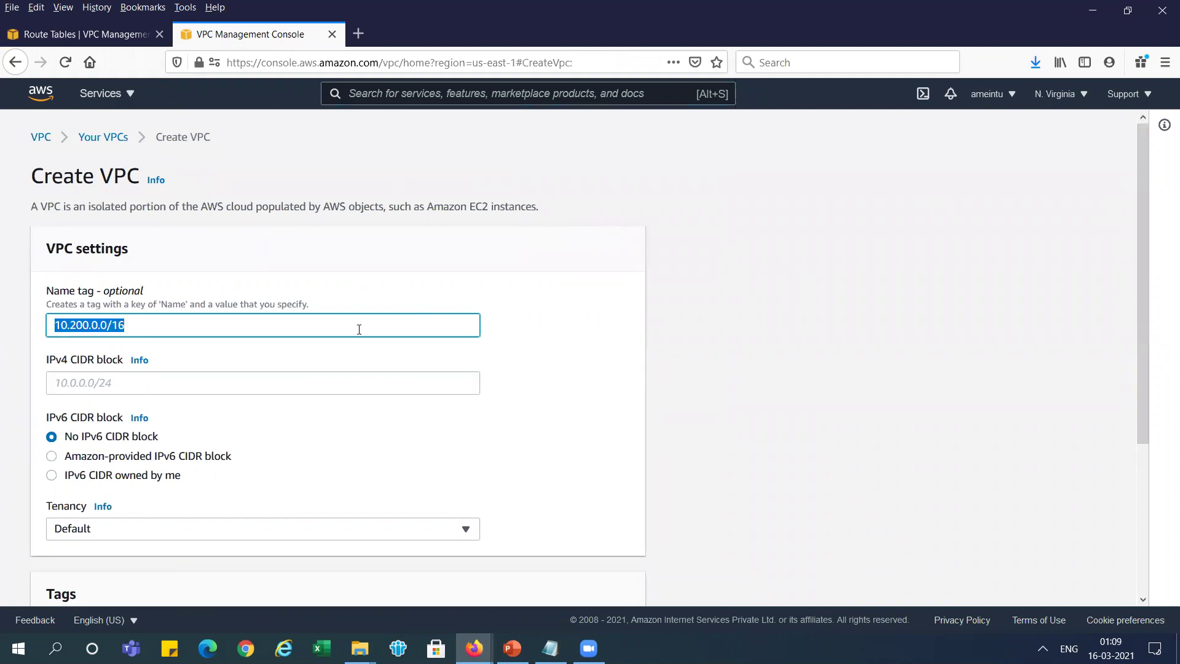
pyautogui.write('VPC-')
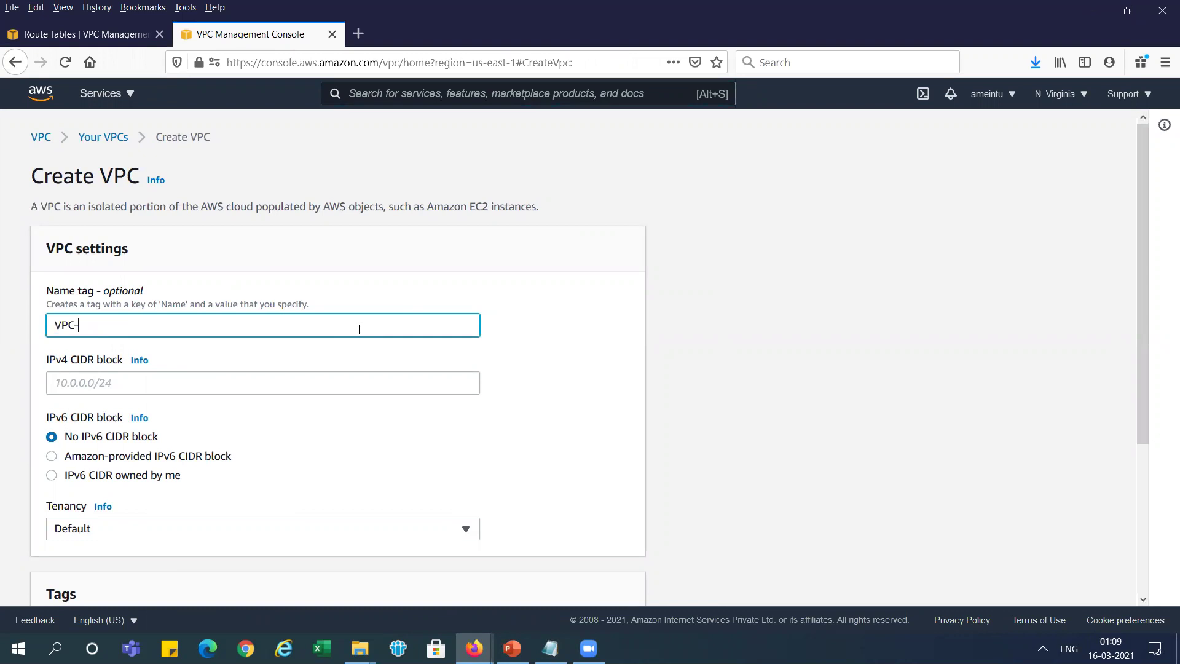
pyautogui.write('B')
pyautogui.press('Tab')
pyautogui.press('Tab')
pyautogui.hotkey('ctrl', 'v')
# - Copy the subnet name Public-B from the PowerPoint slide and create VPC-B in the AWS console
pyautogui.hotkey('alt', 'Tab')
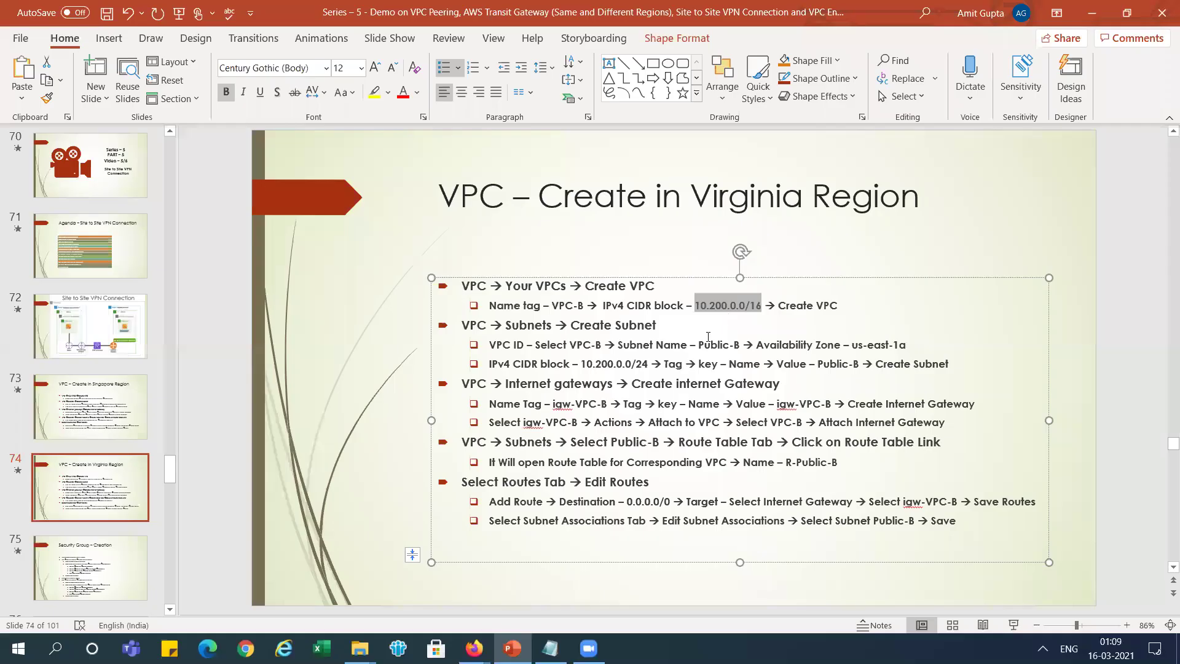
pyautogui.doubleClick(730, 343)
pyautogui.keyDown('shift'); pyautogui.click(740, 347); pyautogui.keyUp('shift')
pyautogui.hotkey('ctrl', 'c')
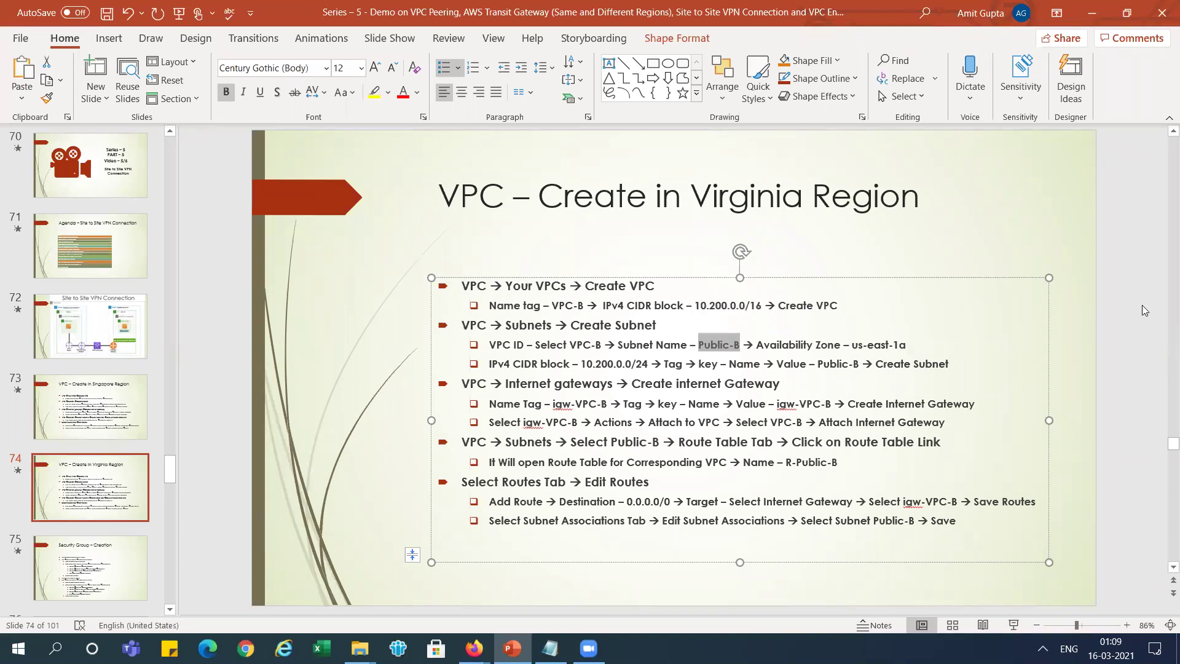
pyautogui.hotkey('alt', 'Tab')
pyautogui.scroll(-3, 686, 517)
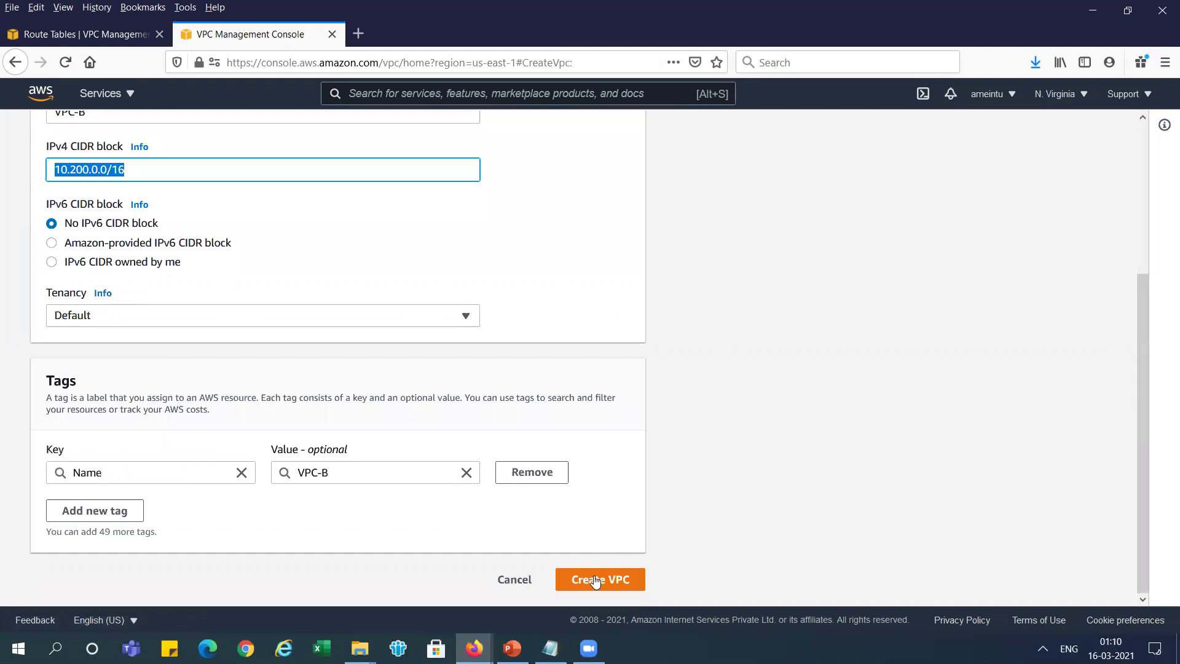
pyautogui.click(595, 581)
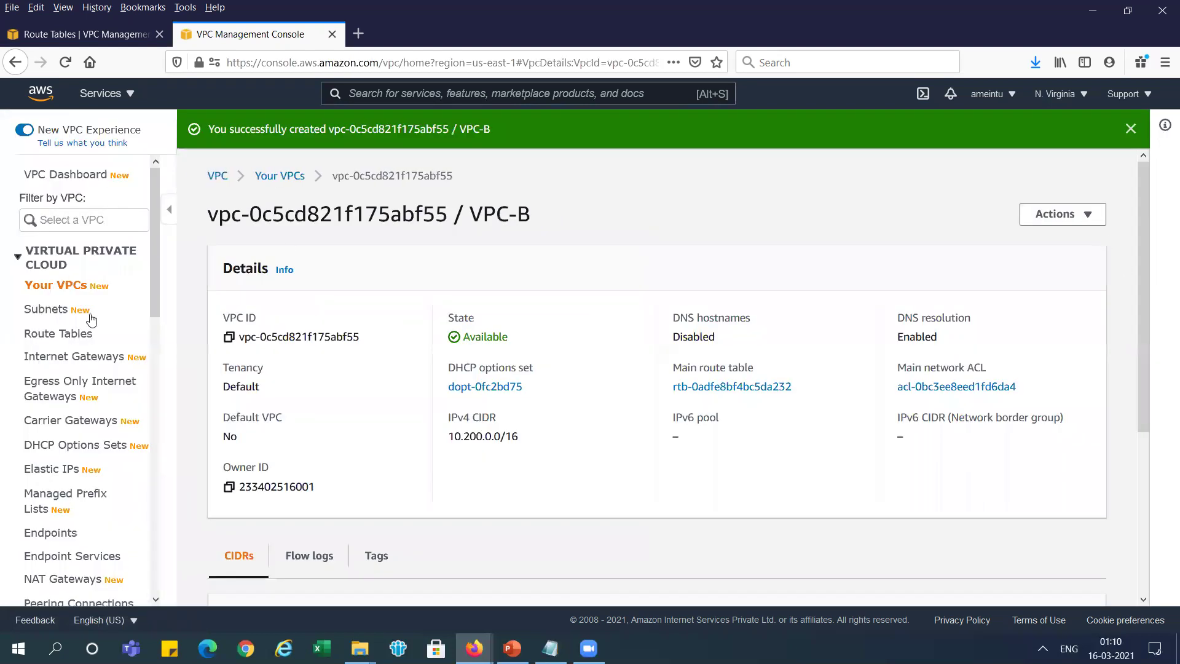
# - Start a new subnet in VPC-B and name it Public-B
pyautogui.click(74, 317)
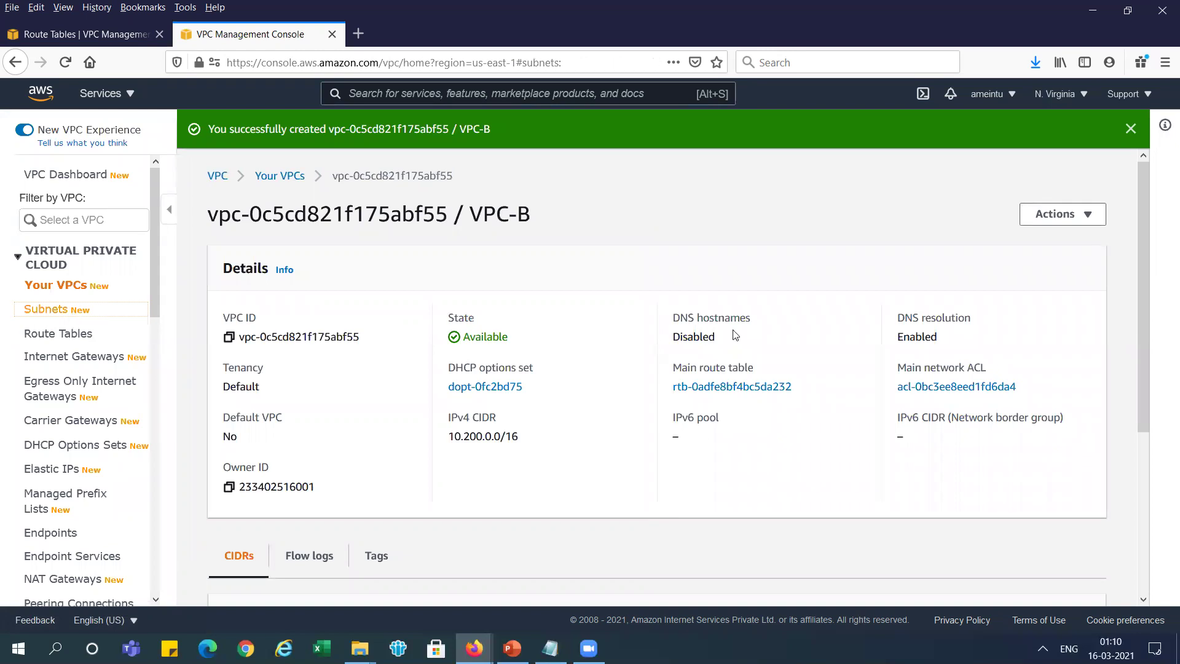
pyautogui.click(1072, 164)
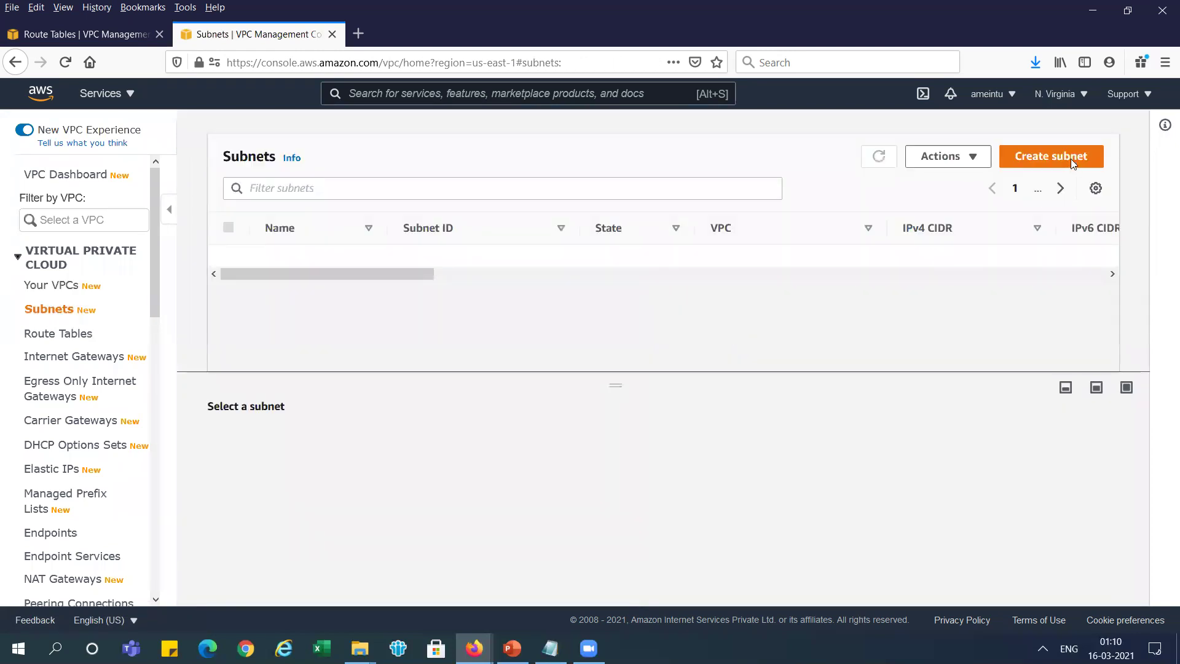
pyautogui.click(411, 308)
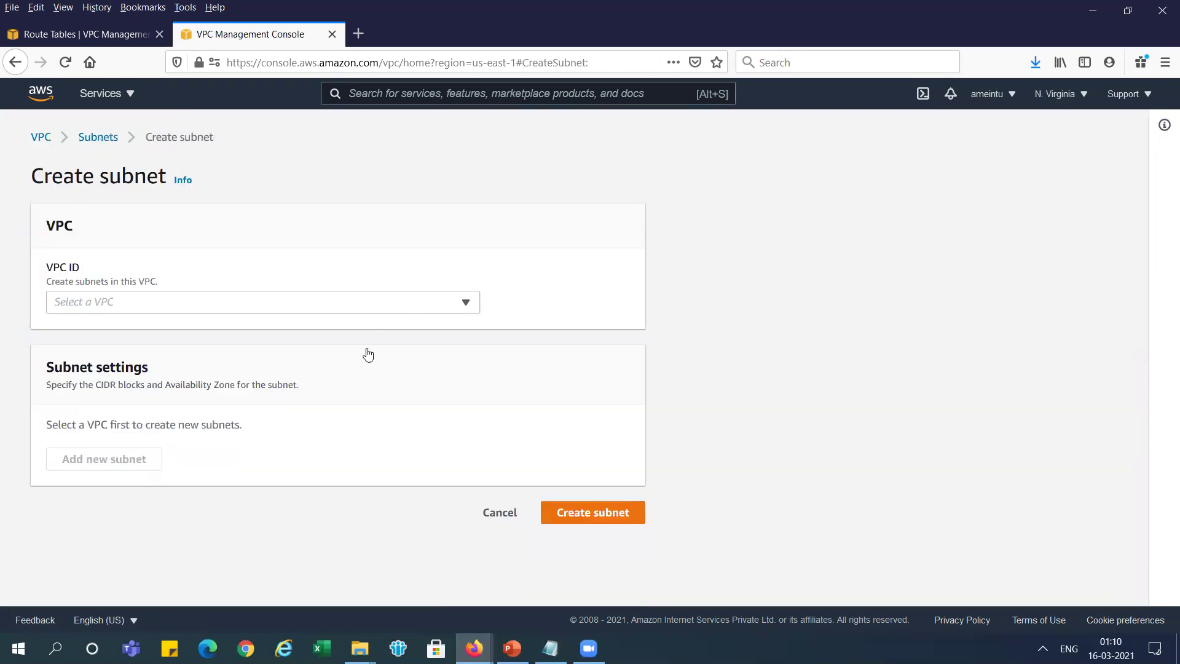
pyautogui.click(340, 386)
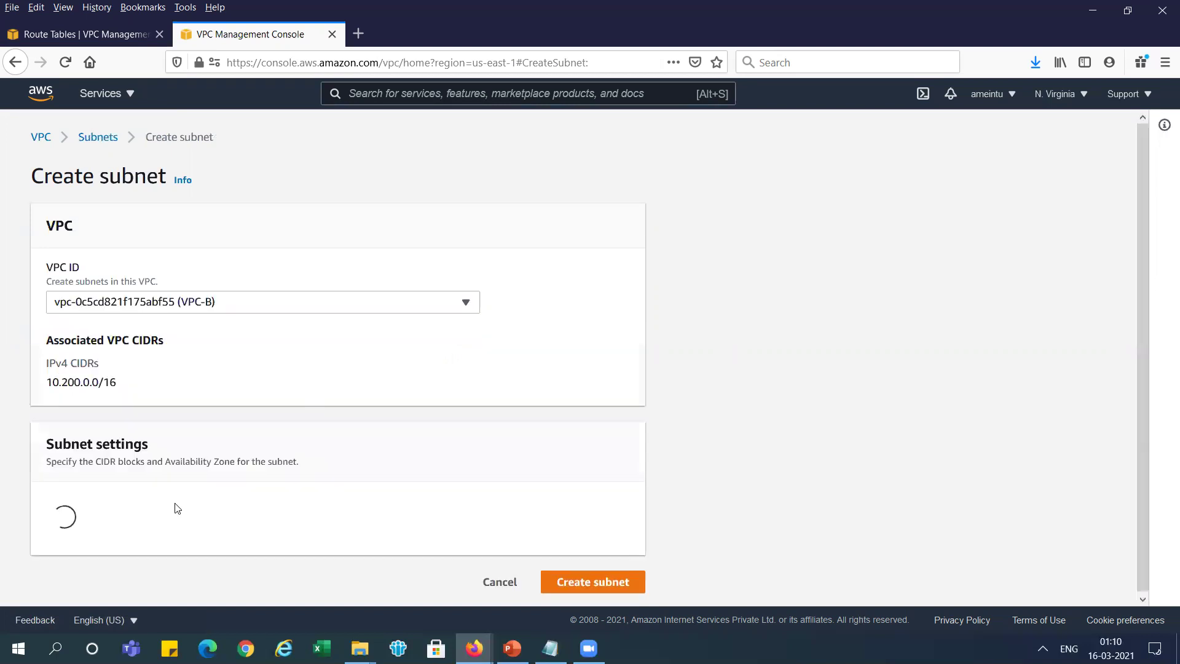
pyautogui.click(162, 564)
pyautogui.hotkey('ctrl', 'v')
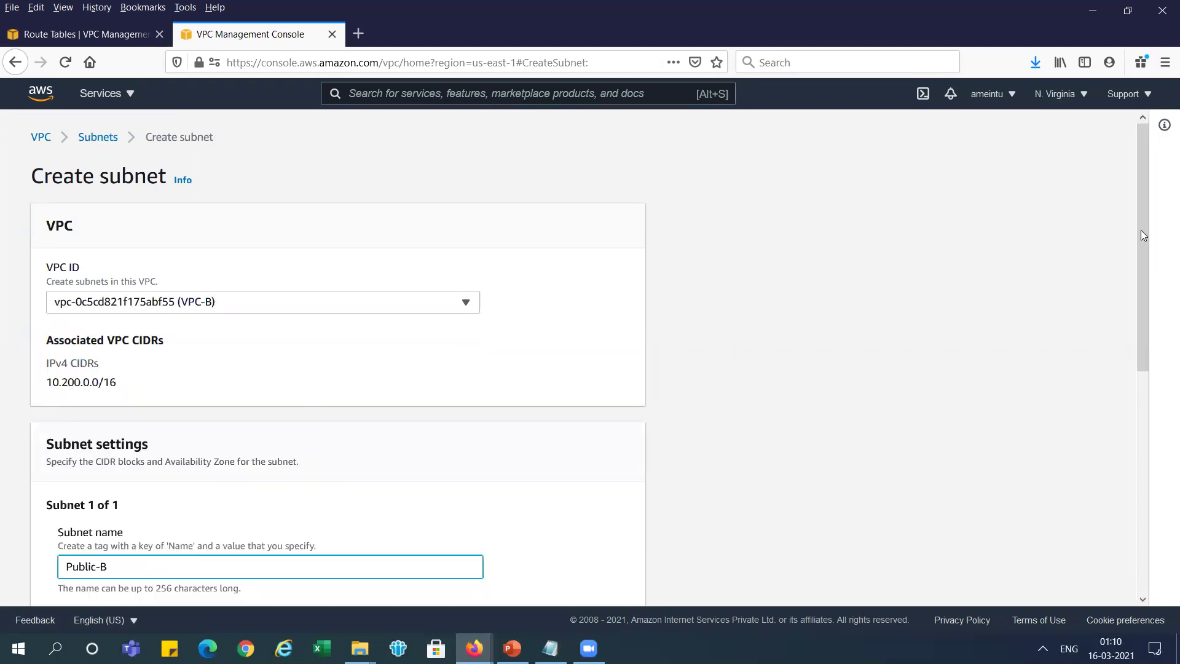
# - Set the availability zone of subnet Public-B to US East (N. Virginia) / us-east-1a
pyautogui.scroll(-5, 428, 320)
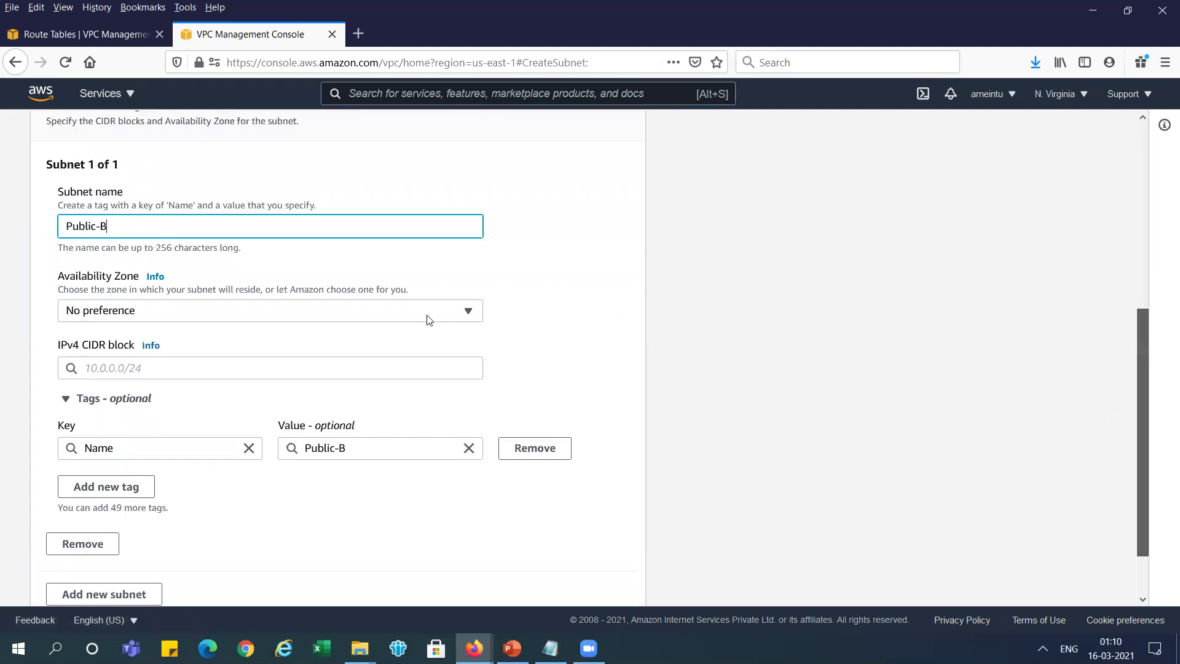
pyautogui.press('Tab')
pyautogui.press('Return')
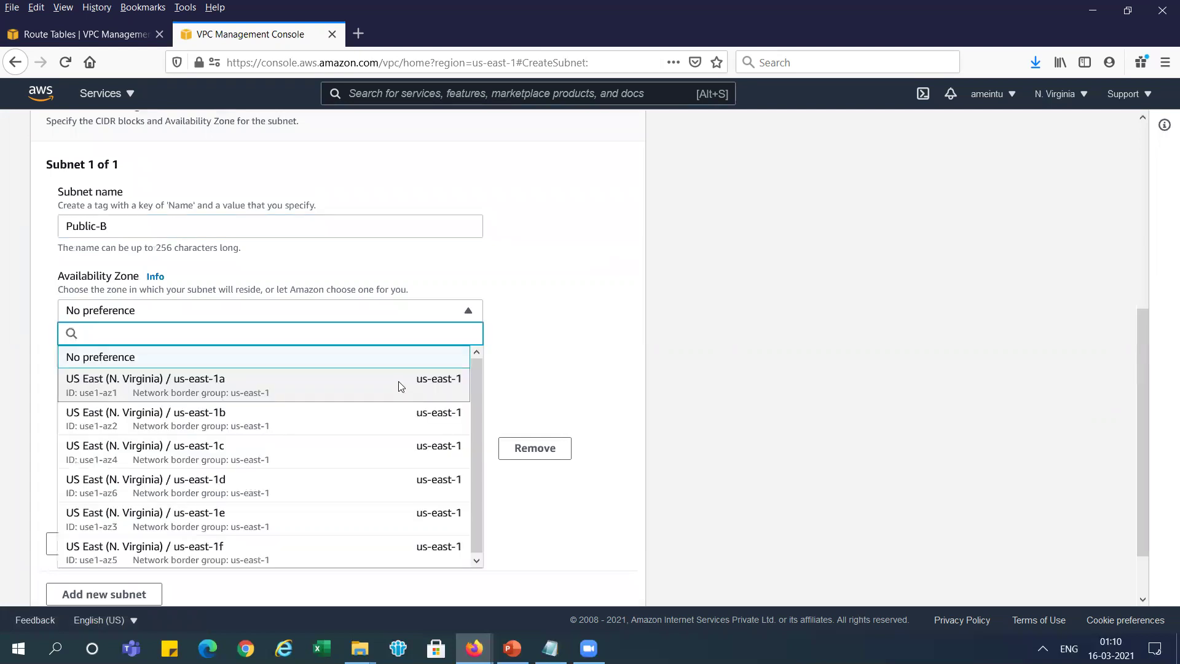
pyautogui.click(400, 386)
# - Set Public-B's IPv4 CIDR block to 10.200.0.0/24, copied from the PowerPoint slide, and create the subnet
pyautogui.hotkey('alt', 'Tab')
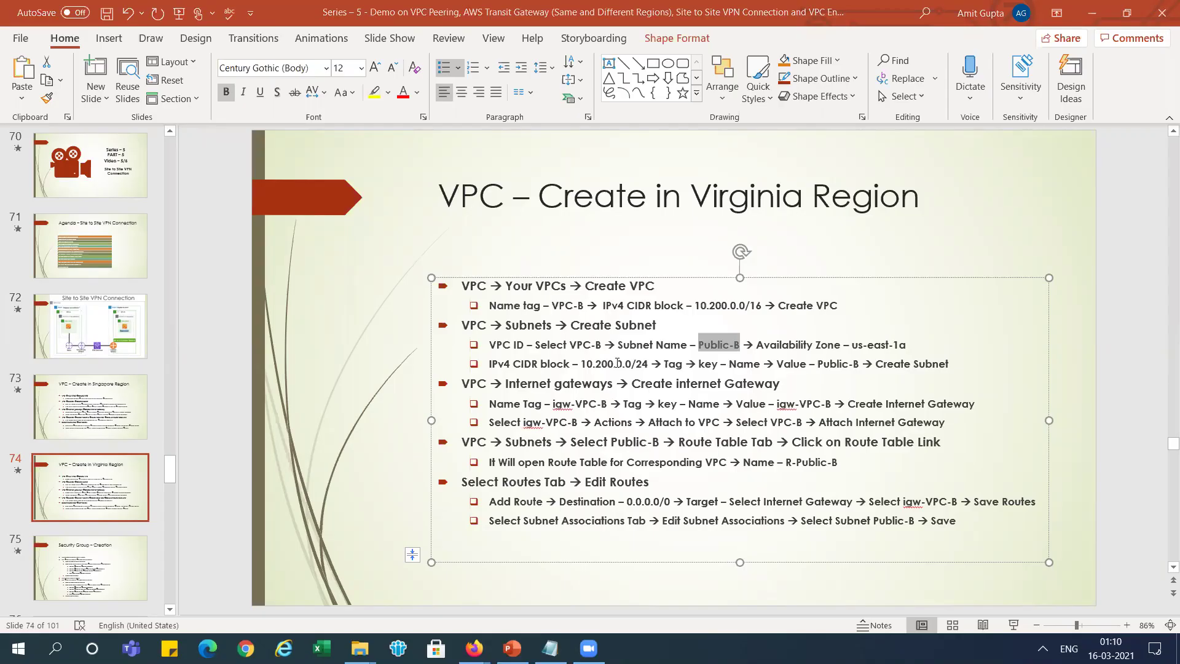
pyautogui.moveTo(581, 364); pyautogui.dragTo(648, 366)
pyautogui.hotkey('ctrl', 'c')
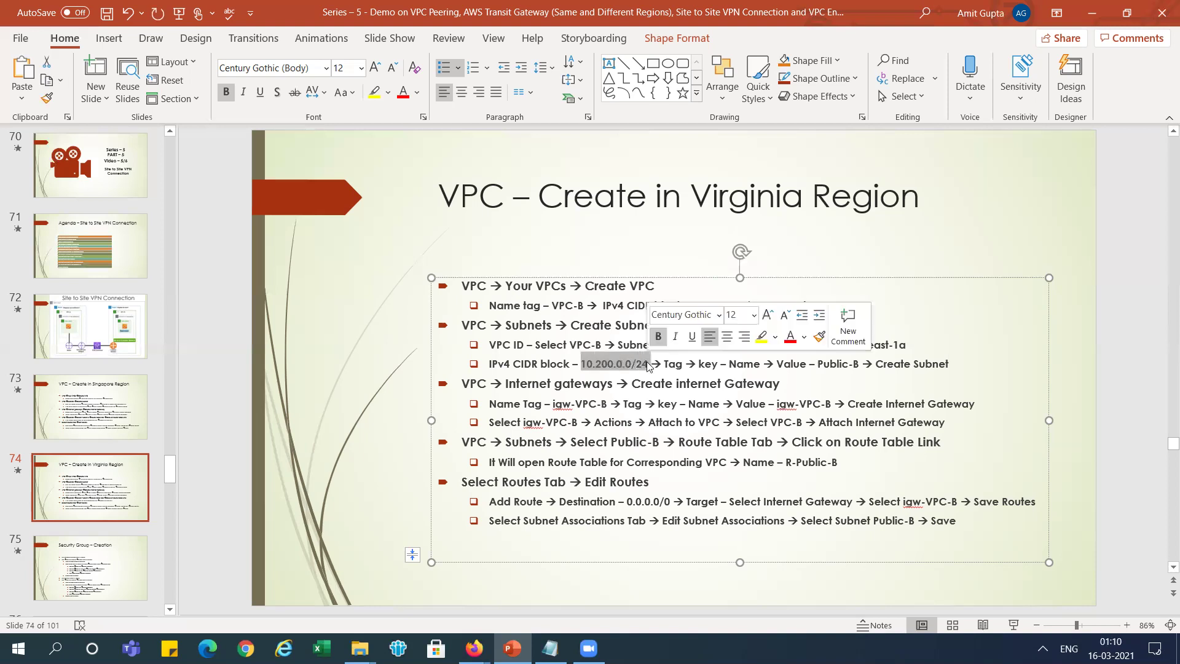
pyautogui.hotkey('alt', 'Tab')
pyautogui.click(194, 365)
pyautogui.hotkey('ctrl', 'v')
pyautogui.click(294, 542)
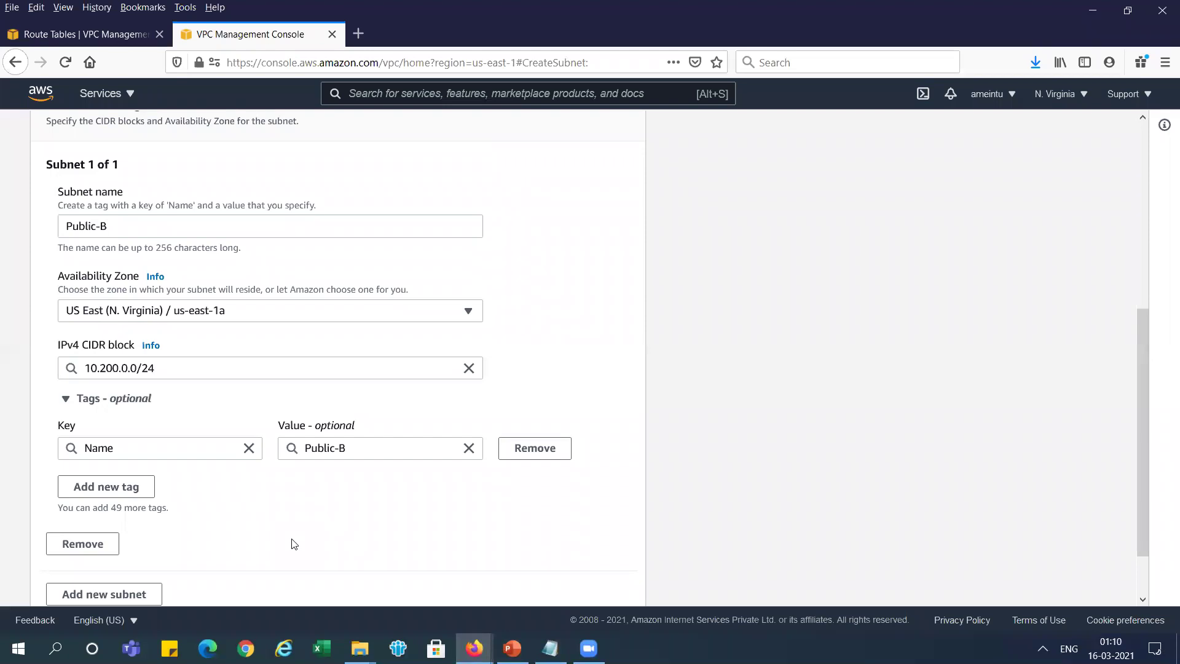
pyautogui.moveTo(1137, 432); pyautogui.dragTo(1134, 535)
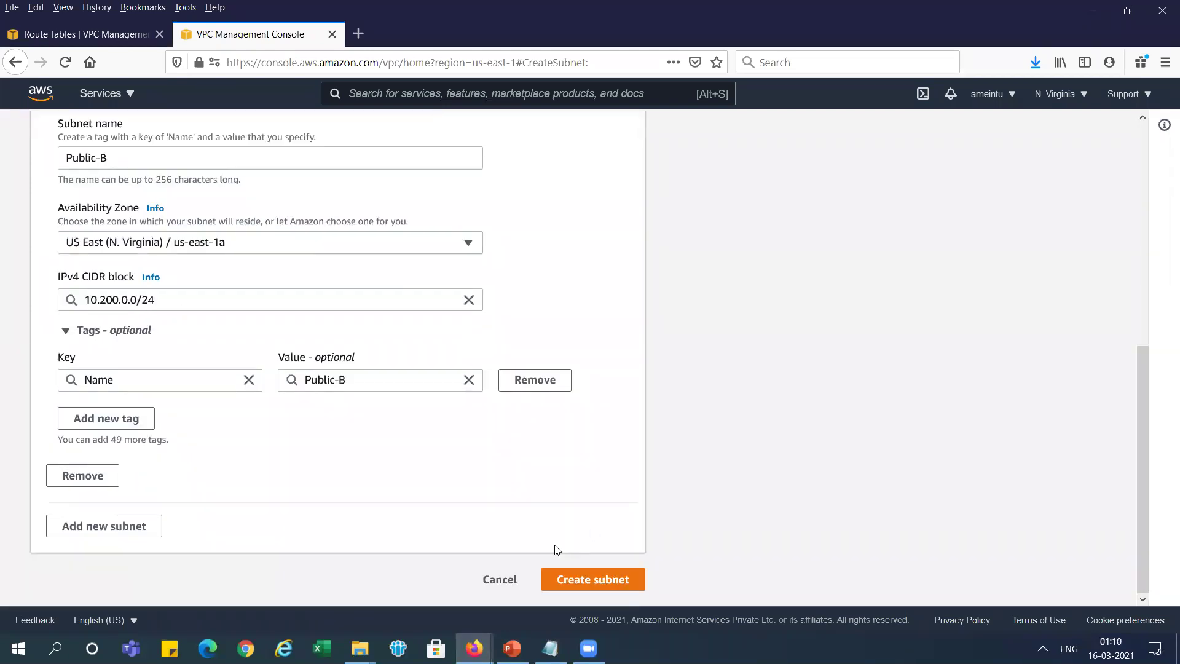
pyautogui.click(574, 581)
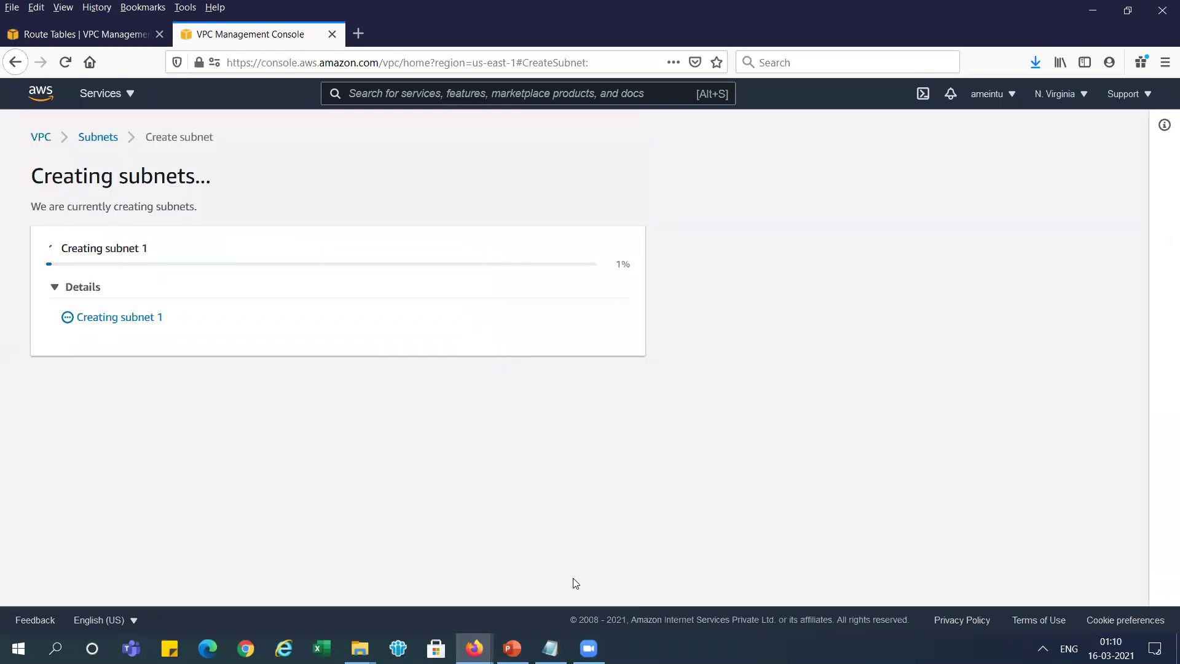
# - Create an internet gateway in the N. Virginia AWS console named igw-VPC-B, copying the name from the PowerPoint slide
pyautogui.hotkey('alt', 'Tab')
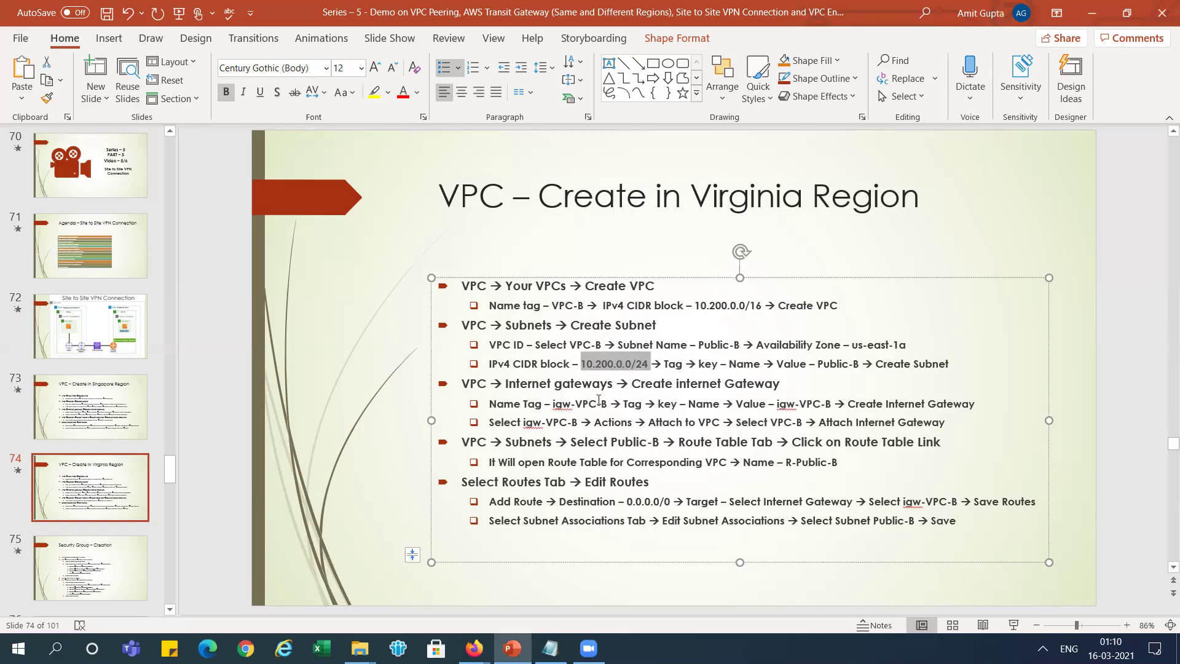
pyautogui.moveTo(552, 405); pyautogui.dragTo(606, 407)
pyautogui.hotkey('ctrl', 'c')
pyautogui.hotkey('alt', 'Tab')
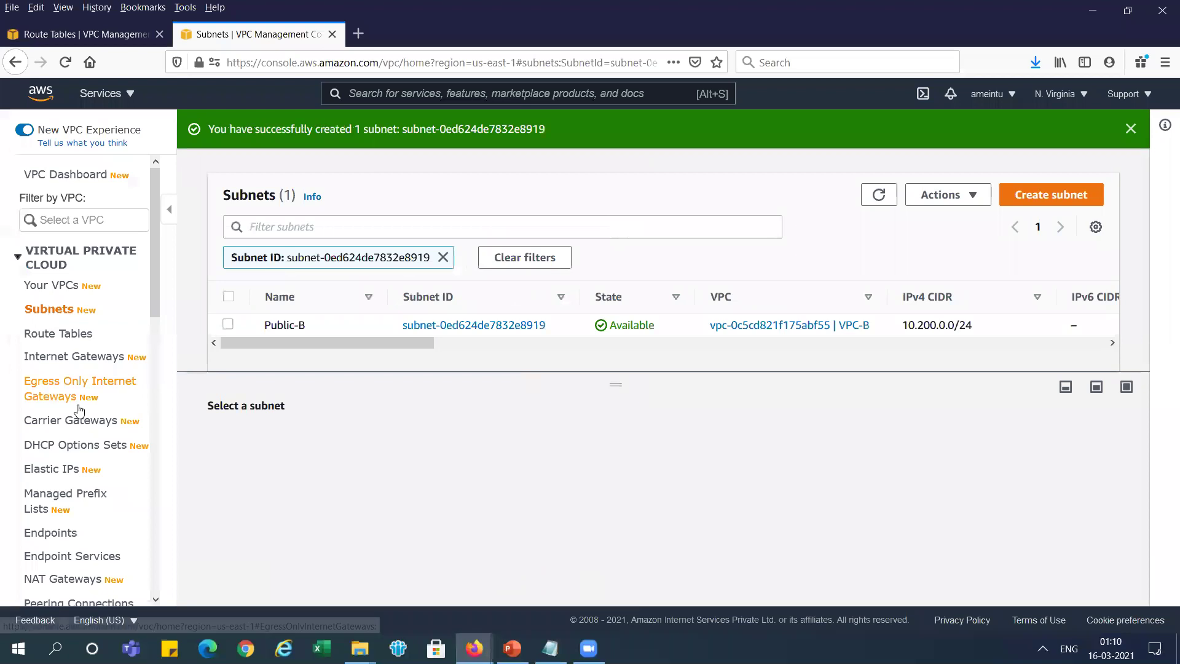
pyautogui.click(69, 367)
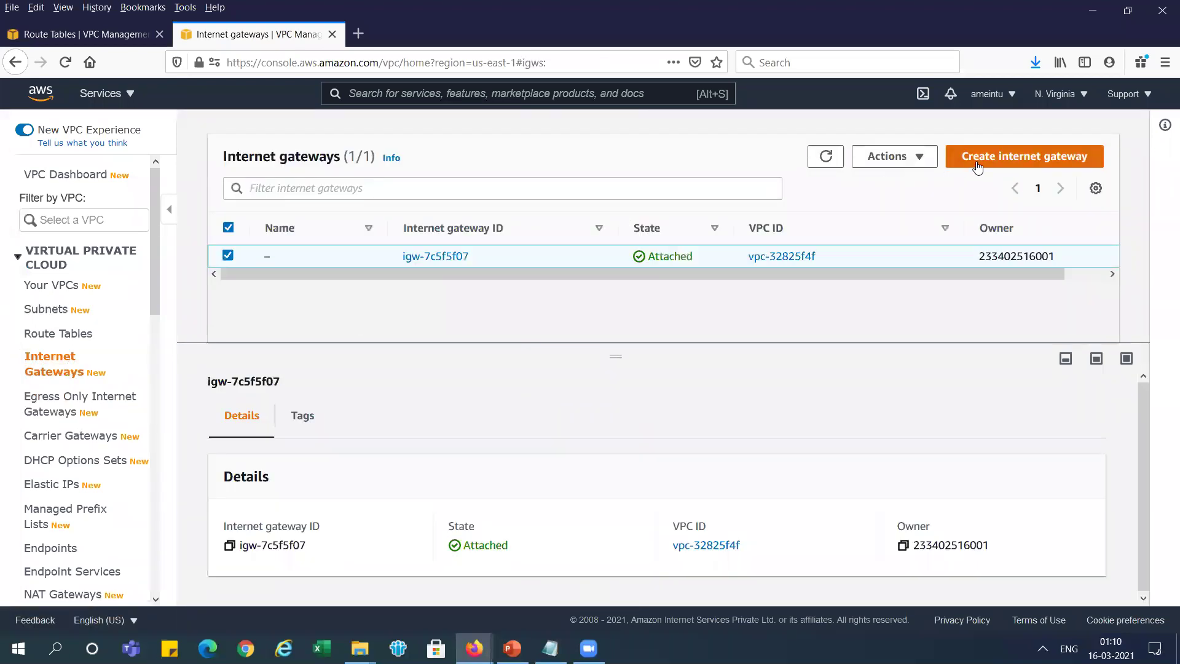
pyautogui.click(976, 157)
pyautogui.click(372, 346)
pyautogui.hotkey('ctrl', 'v')
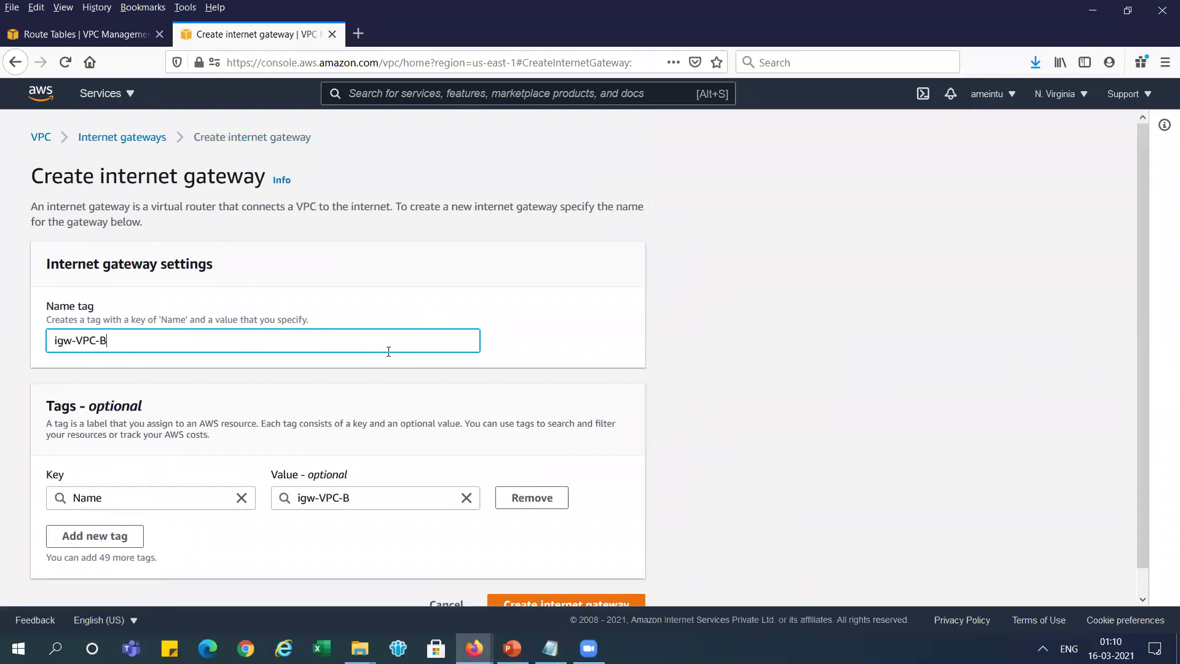
pyautogui.click(567, 604)
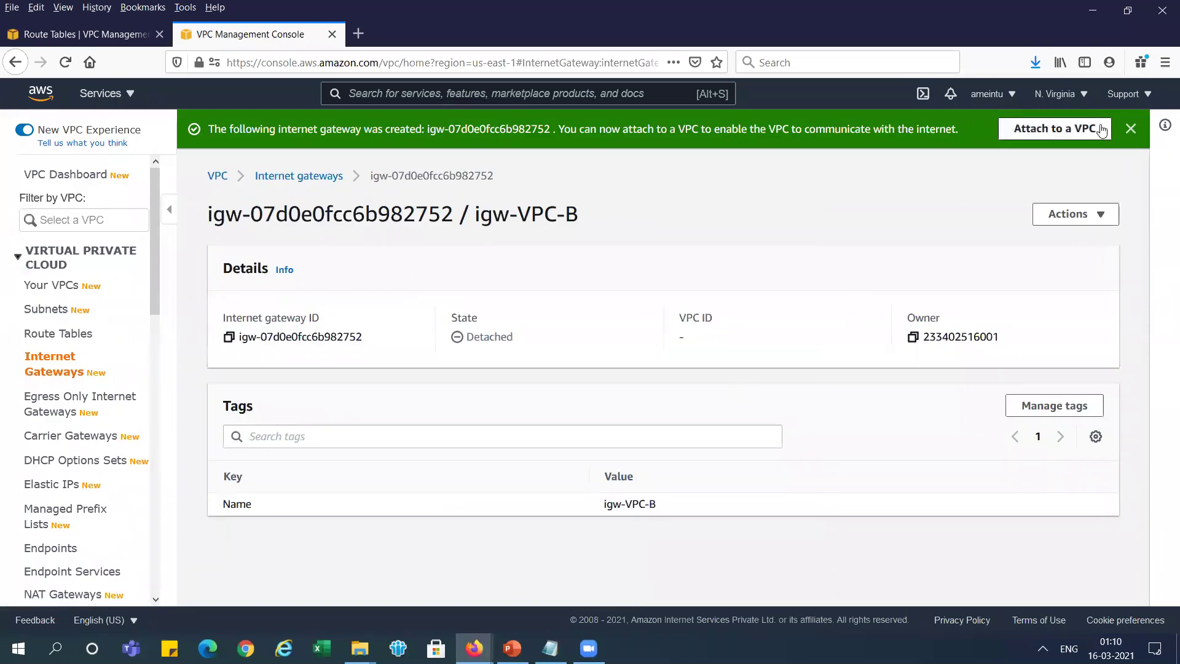
# - Attach the internet gateway igw-VPC-B to VPC-B
pyautogui.click(1100, 128)
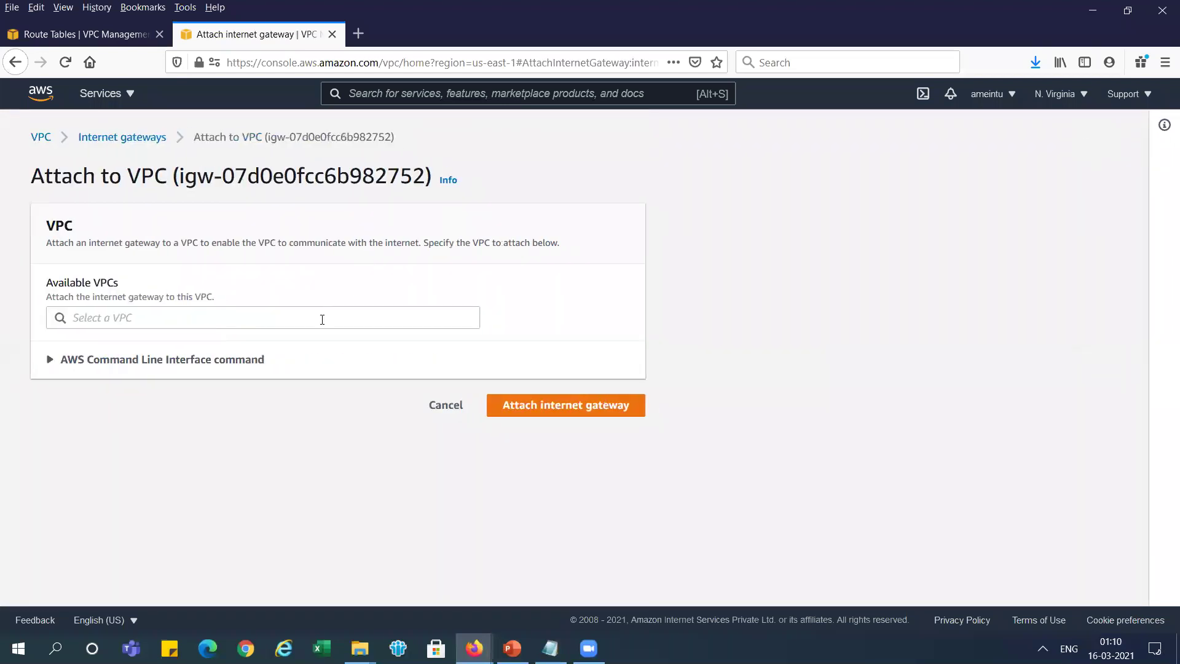
pyautogui.click(322, 319)
pyautogui.click(302, 342)
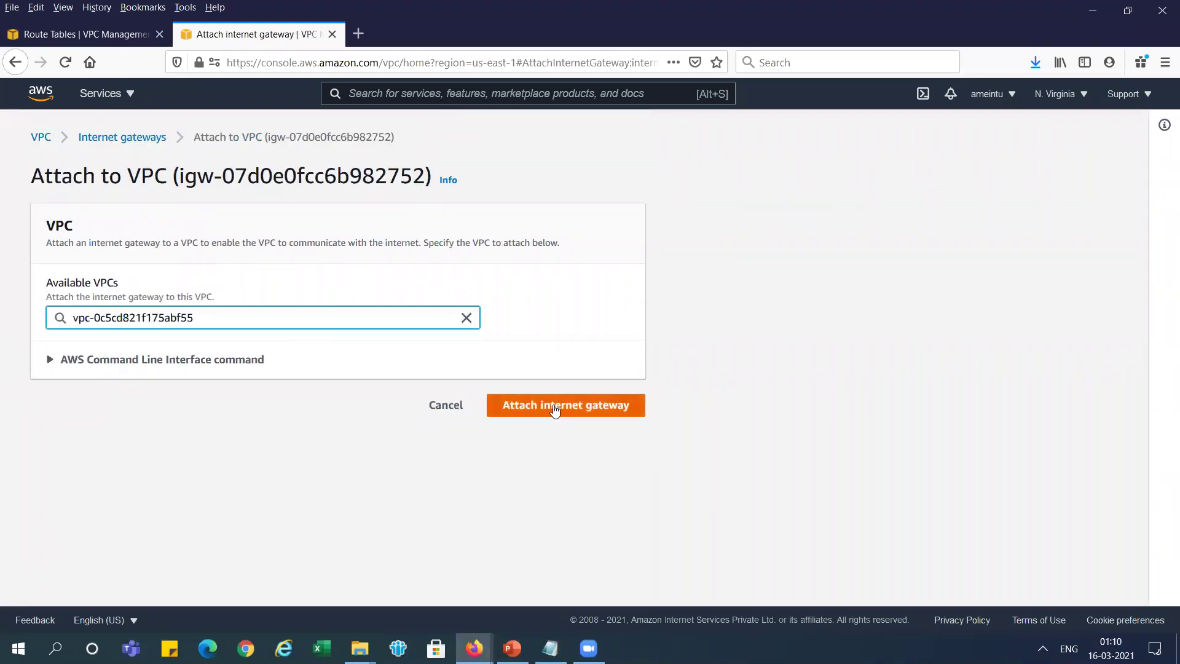
pyautogui.click(554, 407)
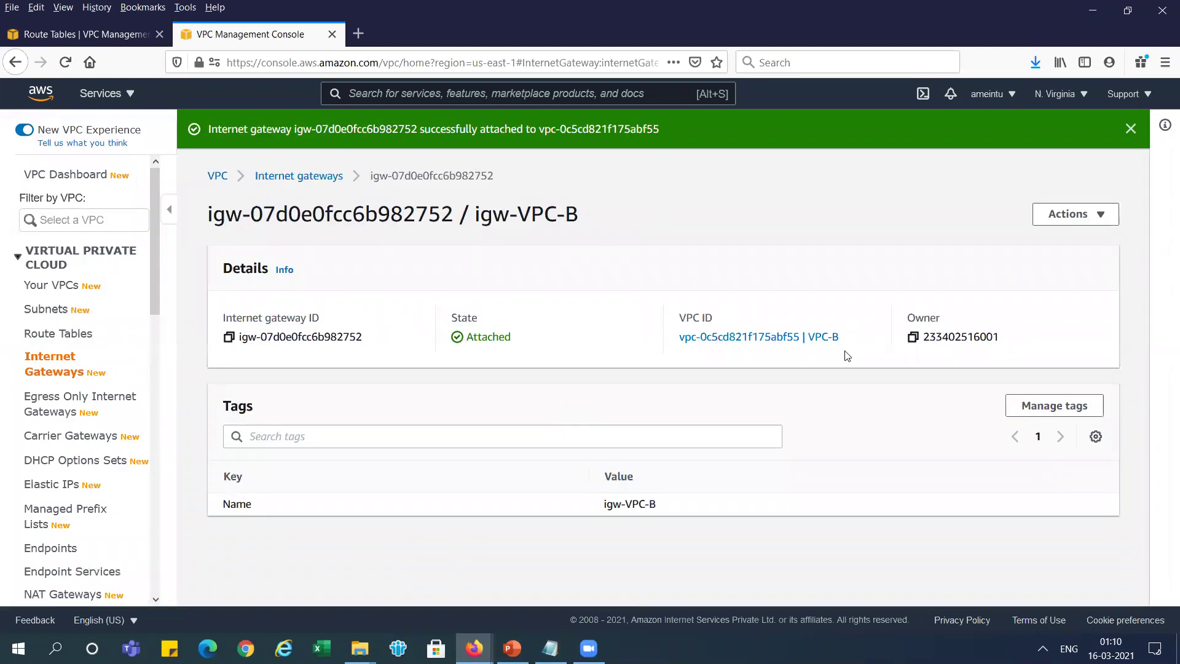
# - Copy the route table name R-Public-B from the PowerPoint slide and return to the N. Virginia AWS console in Firefox
pyautogui.hotkey('alt', 'Tab')
pyautogui.moveTo(786, 464); pyautogui.dragTo(837, 467)
pyautogui.hotkey('ctrl', 'c')
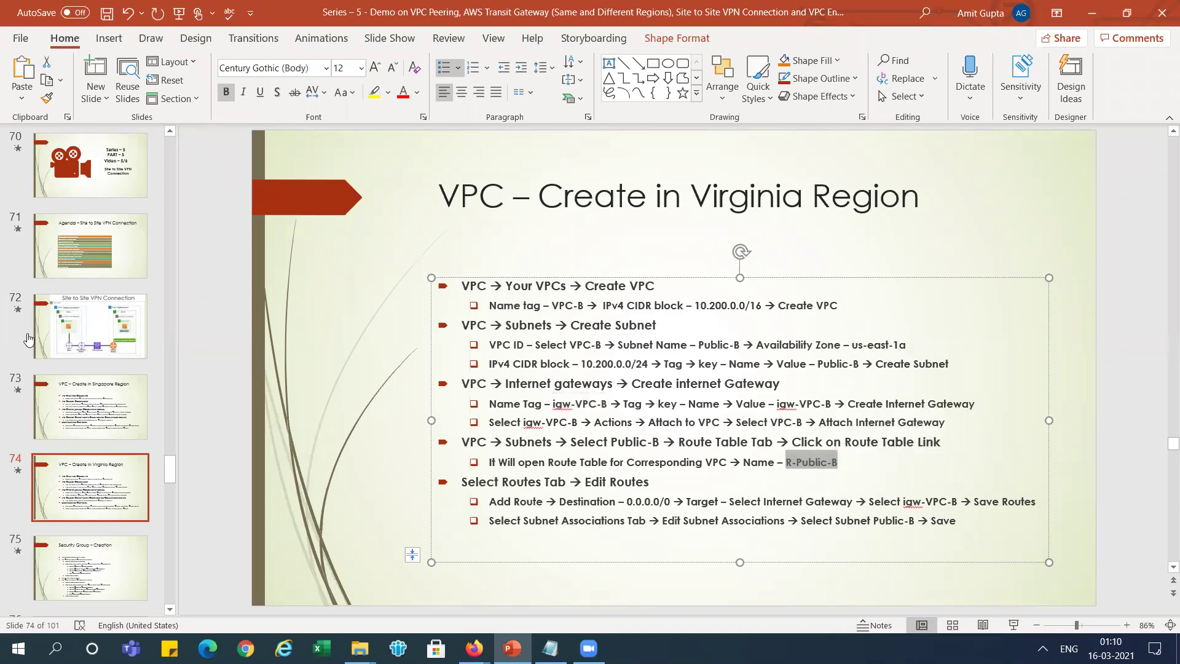
pyautogui.hotkey('alt', 'Tab')
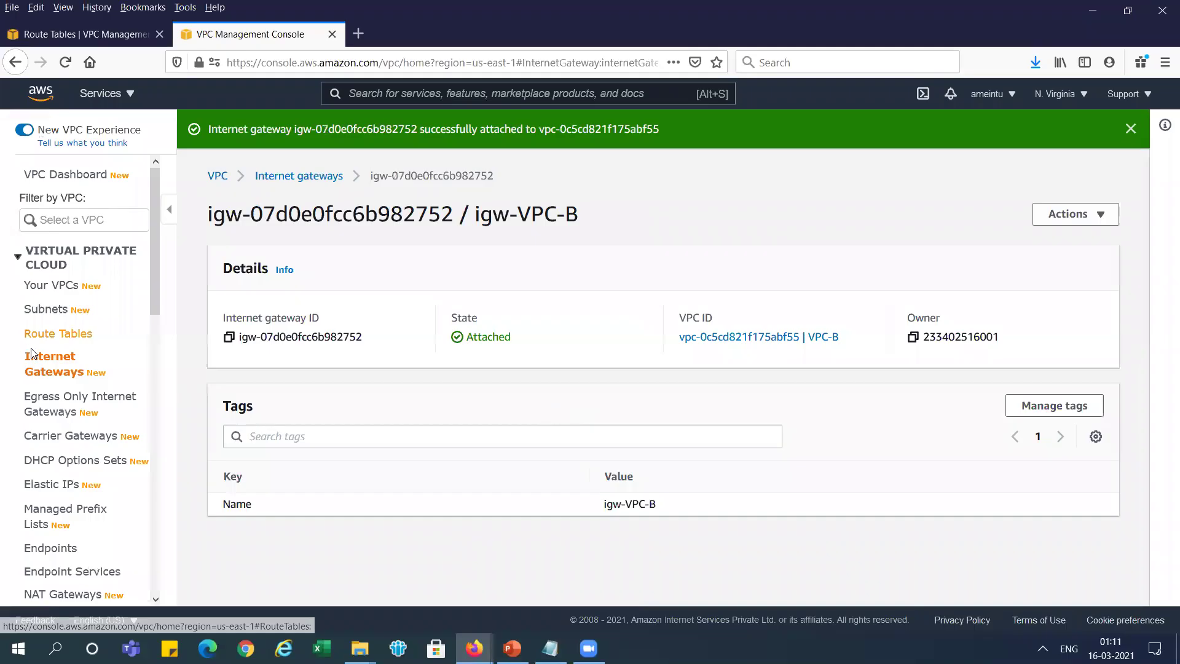
# - Open the route table linked to subnet Public-B and name it R-Public-B
pyautogui.click(68, 313)
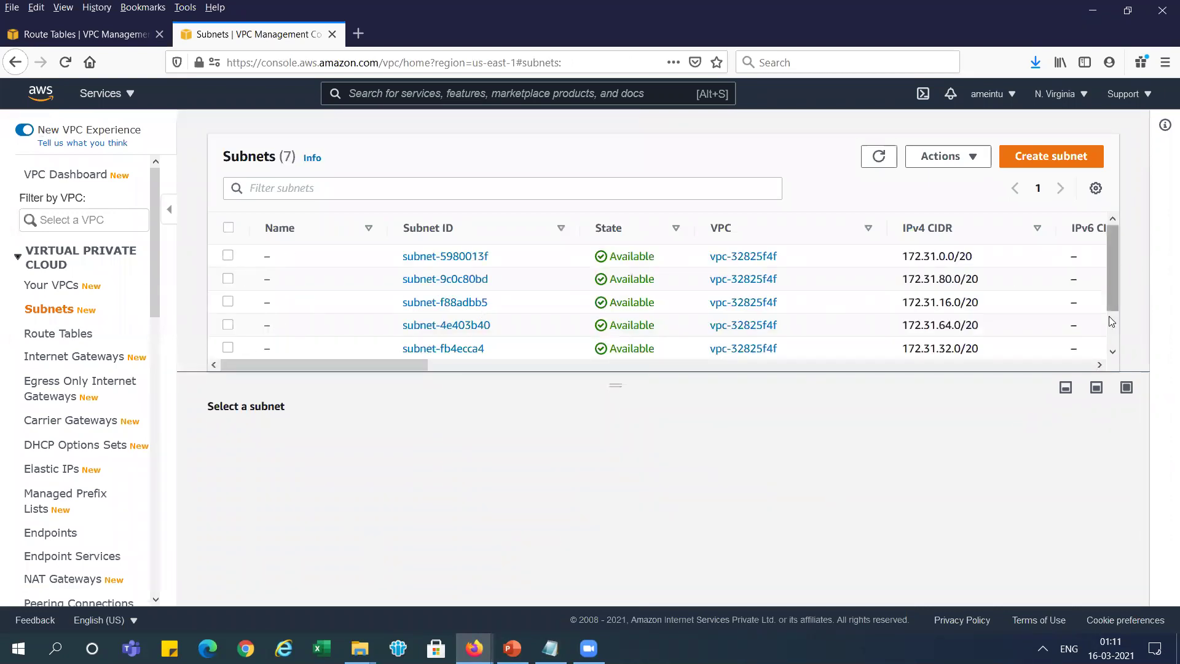
pyautogui.scroll(-2, 1111, 321)
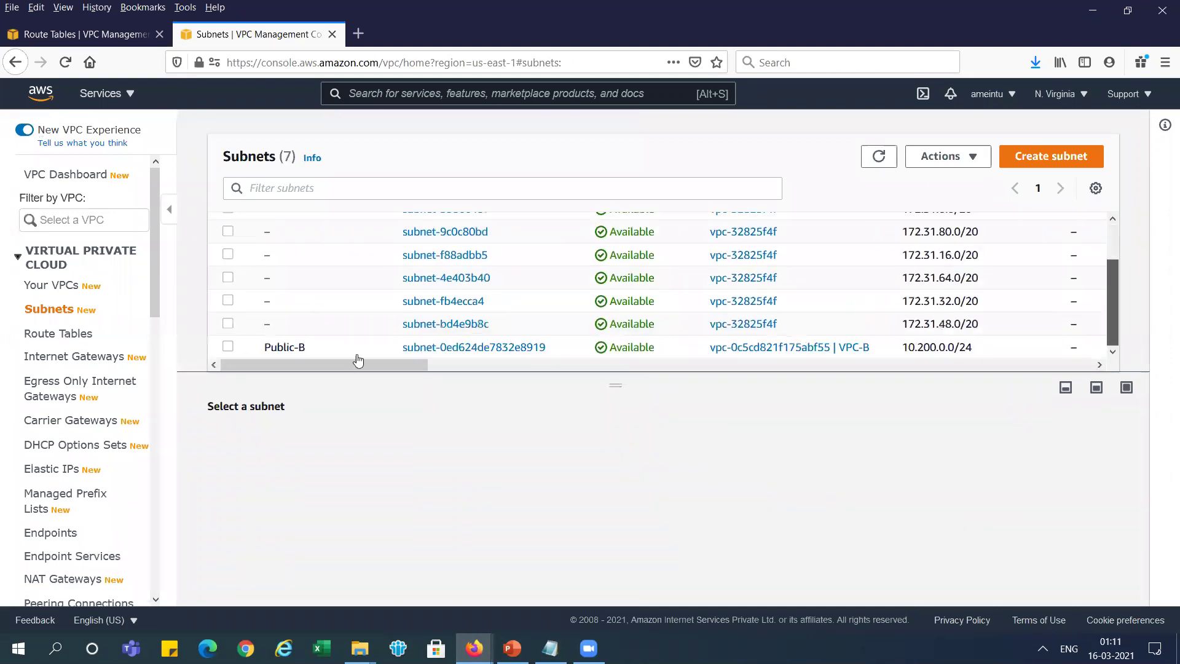
pyautogui.click(228, 346)
pyautogui.click(399, 444)
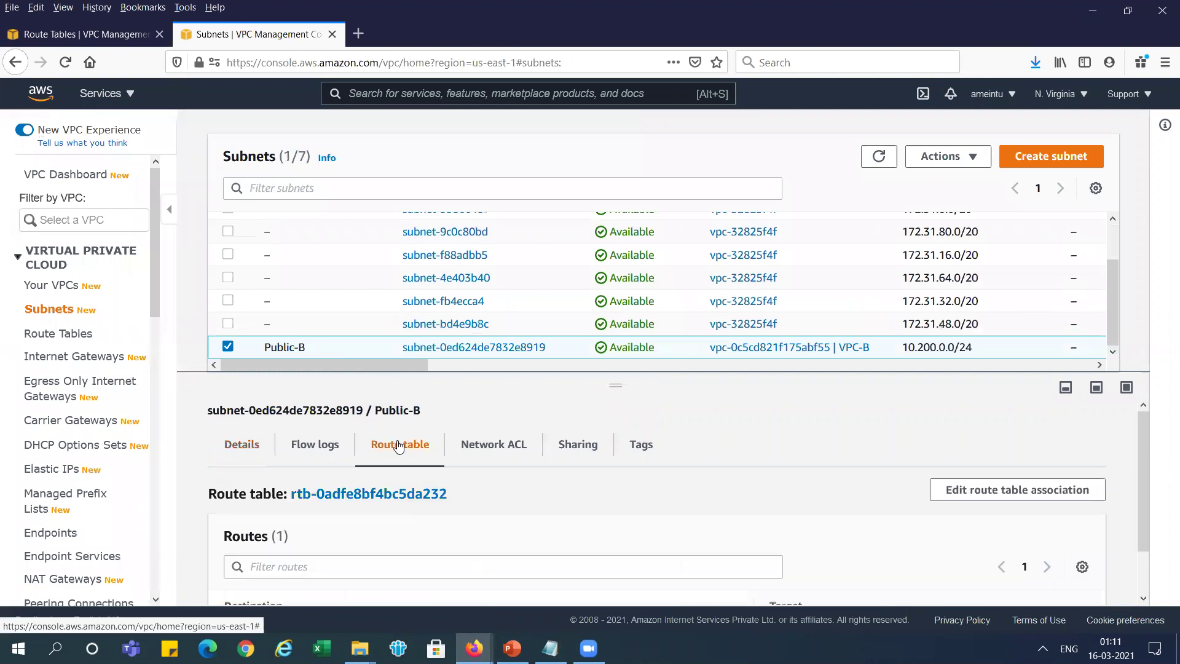
pyautogui.click(377, 494)
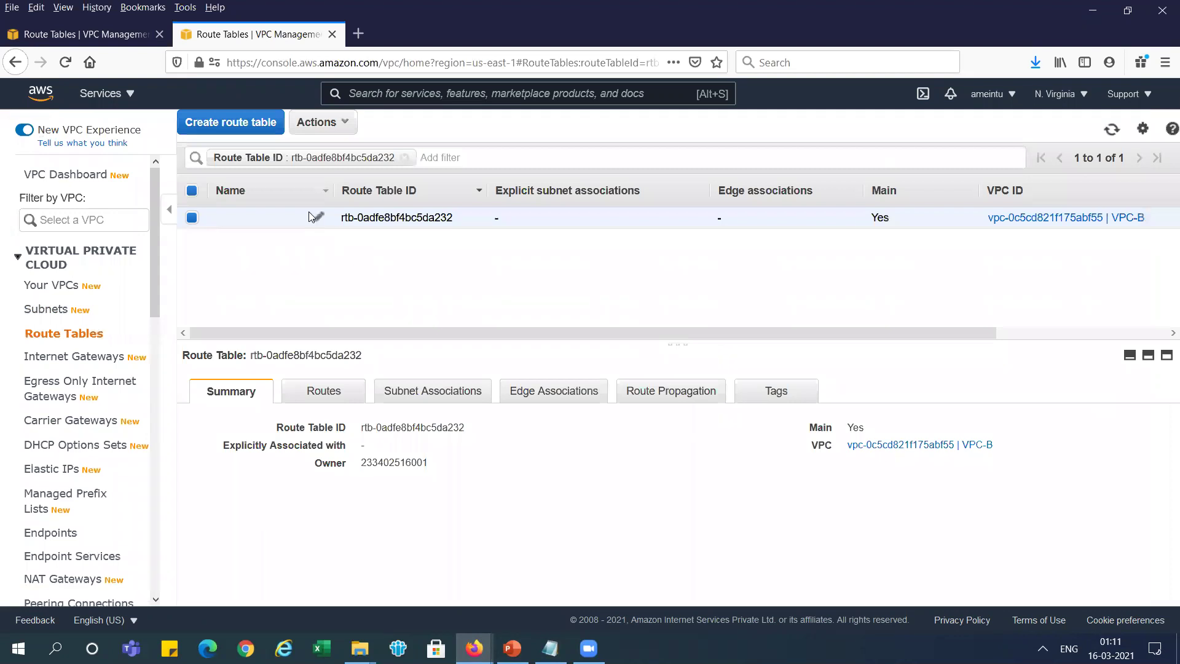
pyautogui.click(319, 219)
pyautogui.hotkey('ctrl', 'v')
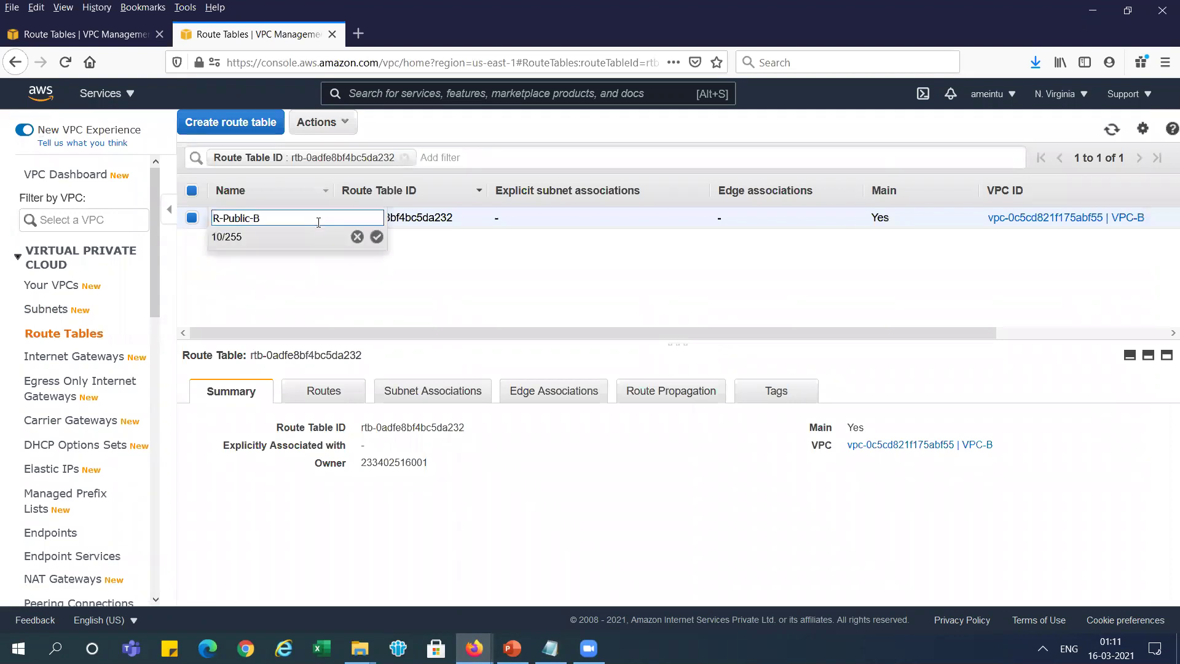
pyautogui.click(375, 238)
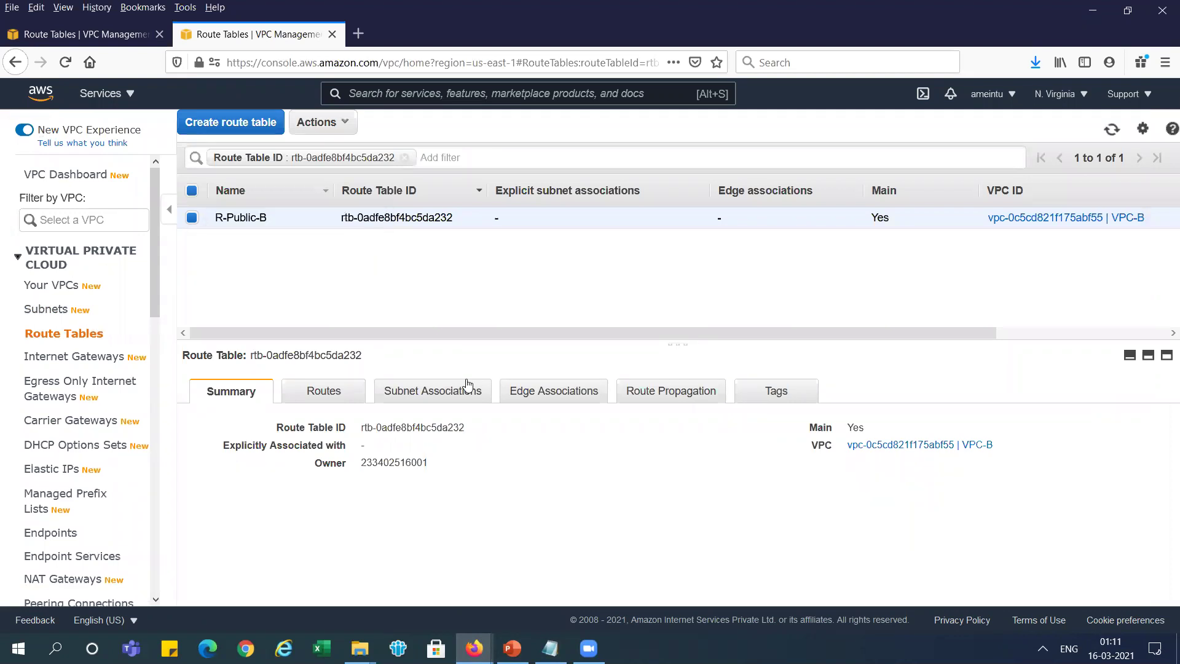
# - Add a route to R-Public-B with destination 0.0.0.0/0 and the internet gateway igw-VPC-B as target, and save it
pyautogui.click(324, 393)
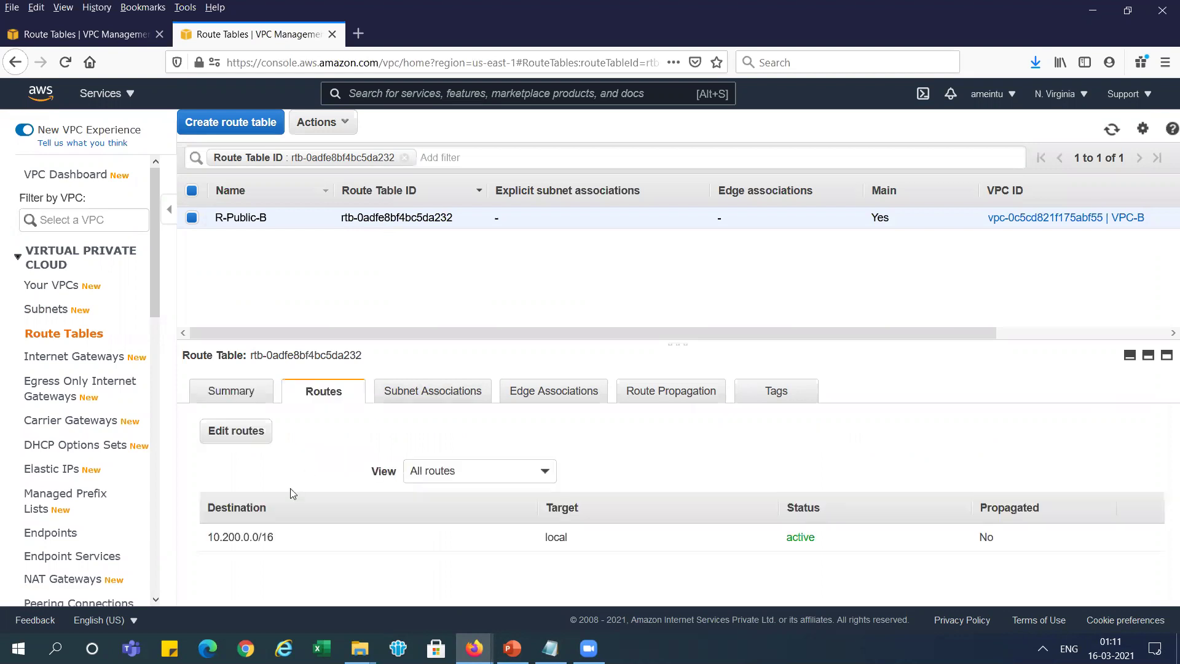
pyautogui.click(224, 433)
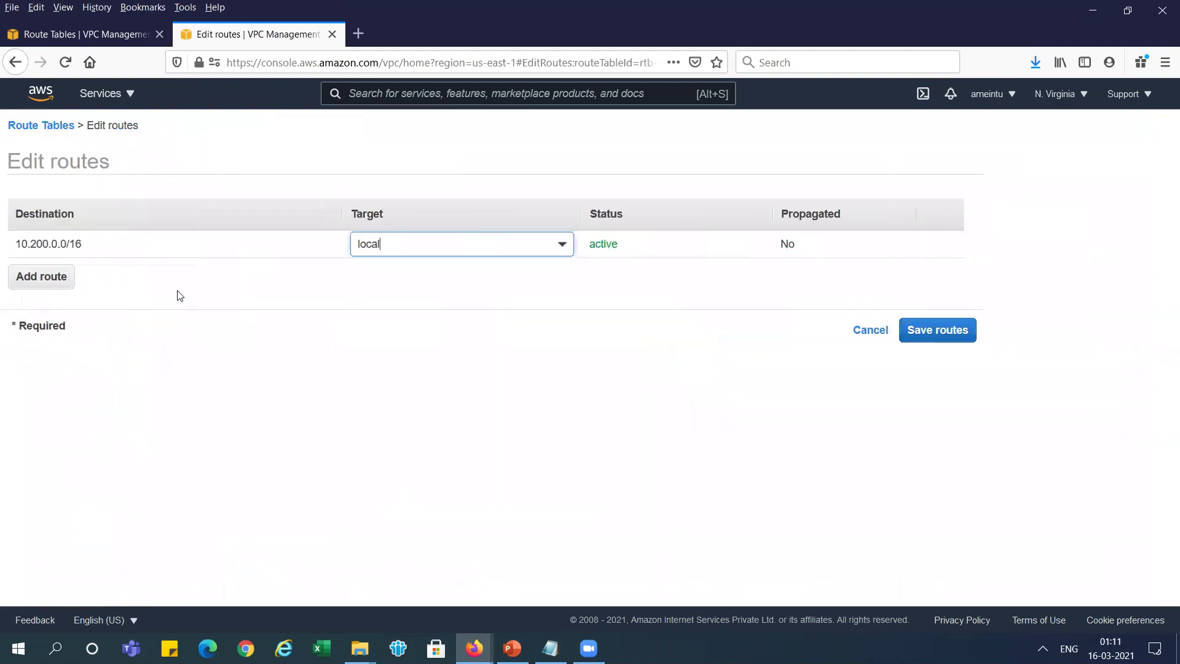
pyautogui.click(43, 276)
pyautogui.write('0')
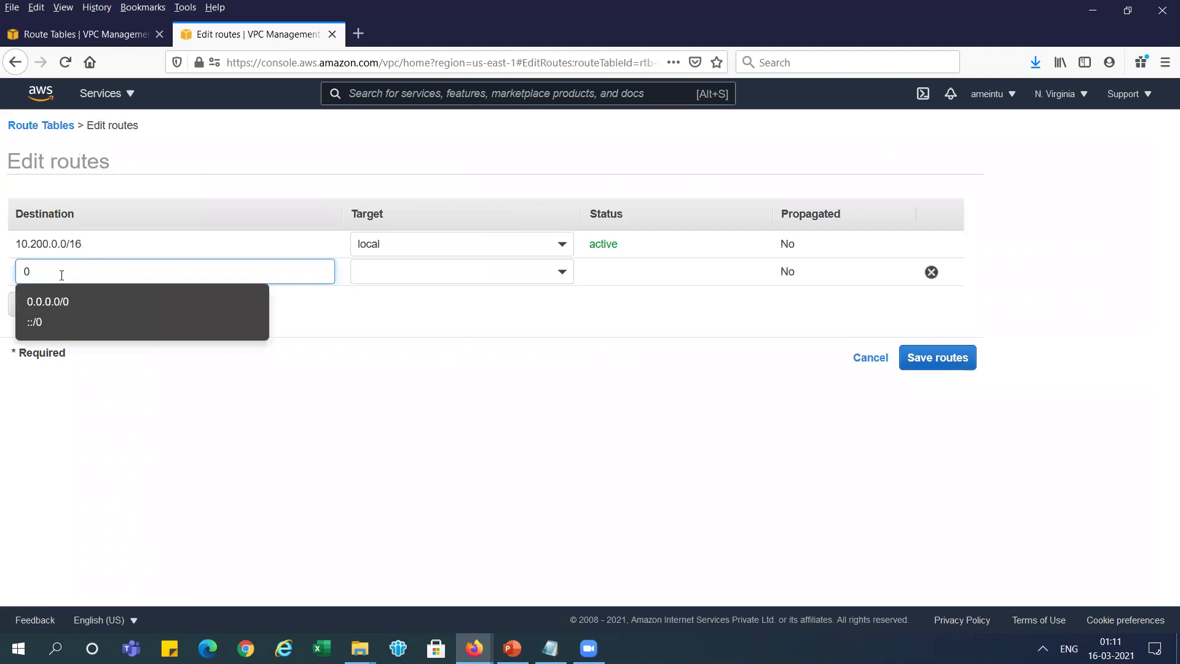
pyautogui.click(71, 302)
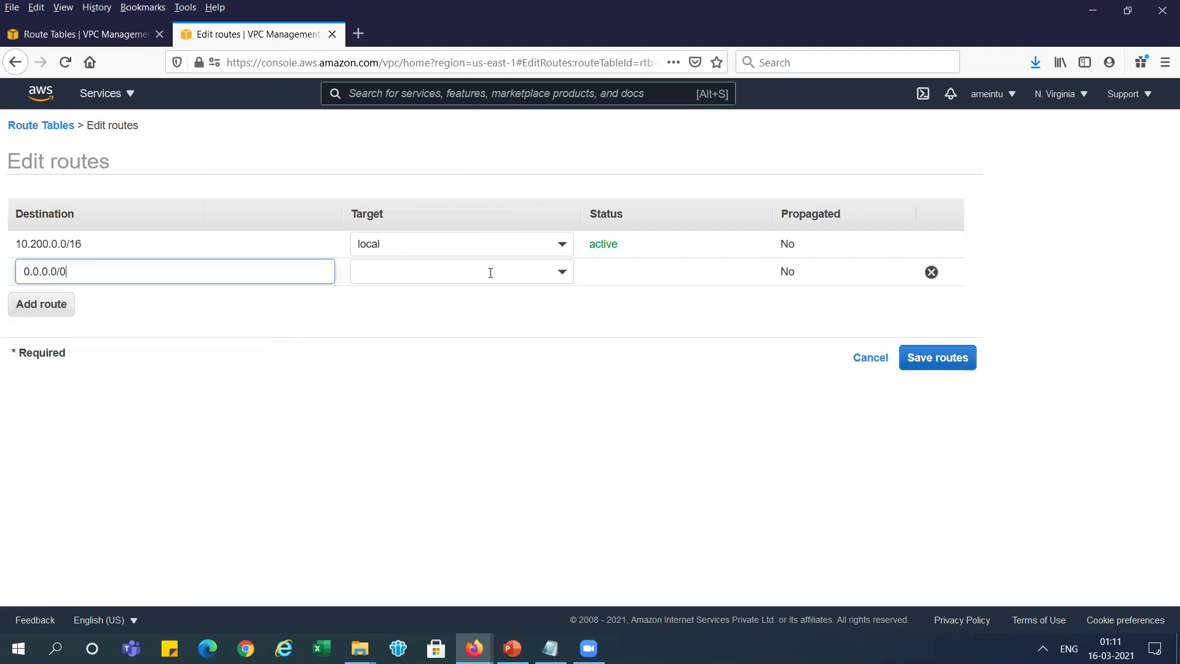
pyautogui.click(498, 268)
pyautogui.click(470, 406)
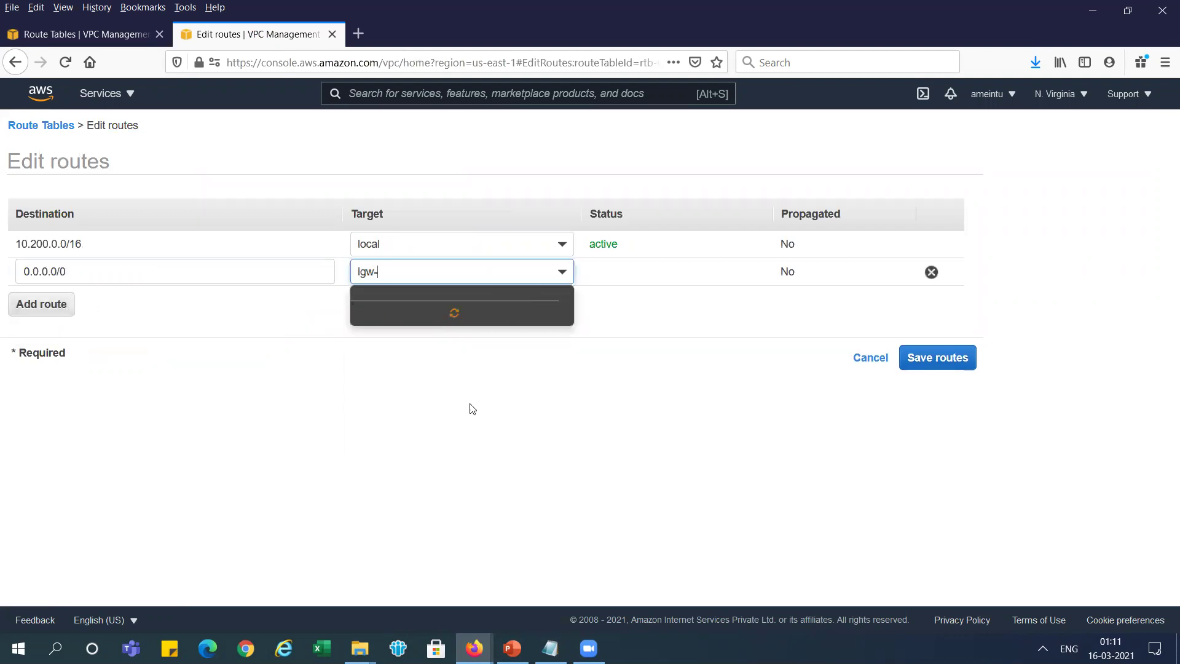
pyautogui.click(519, 312)
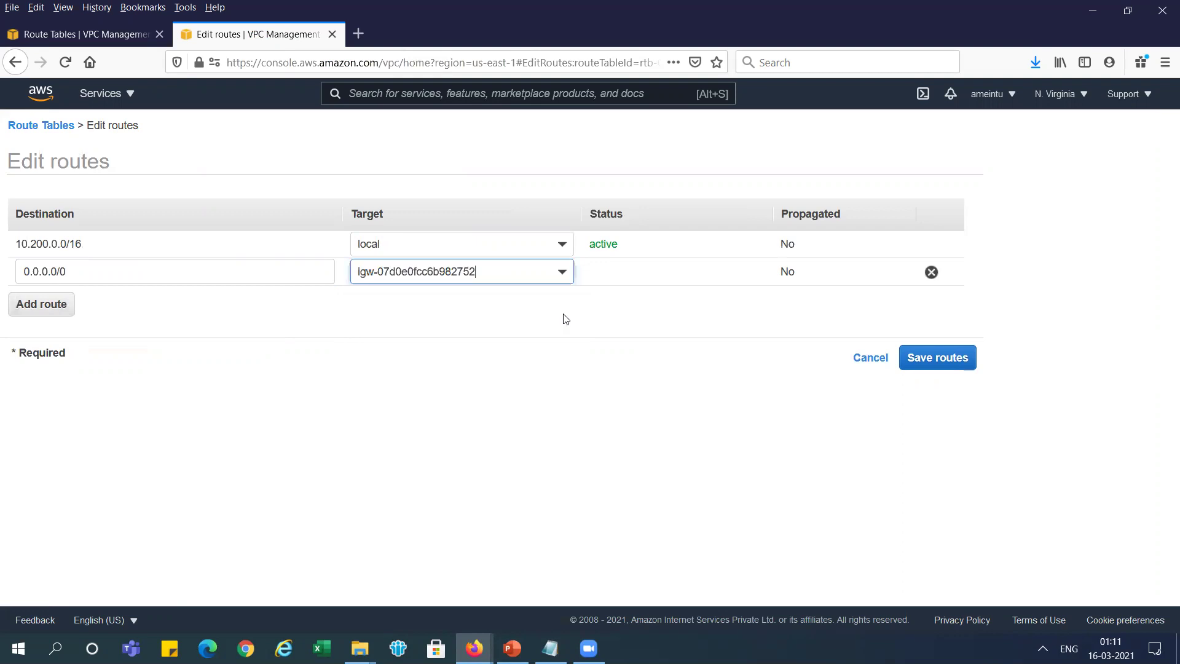
pyautogui.click(948, 364)
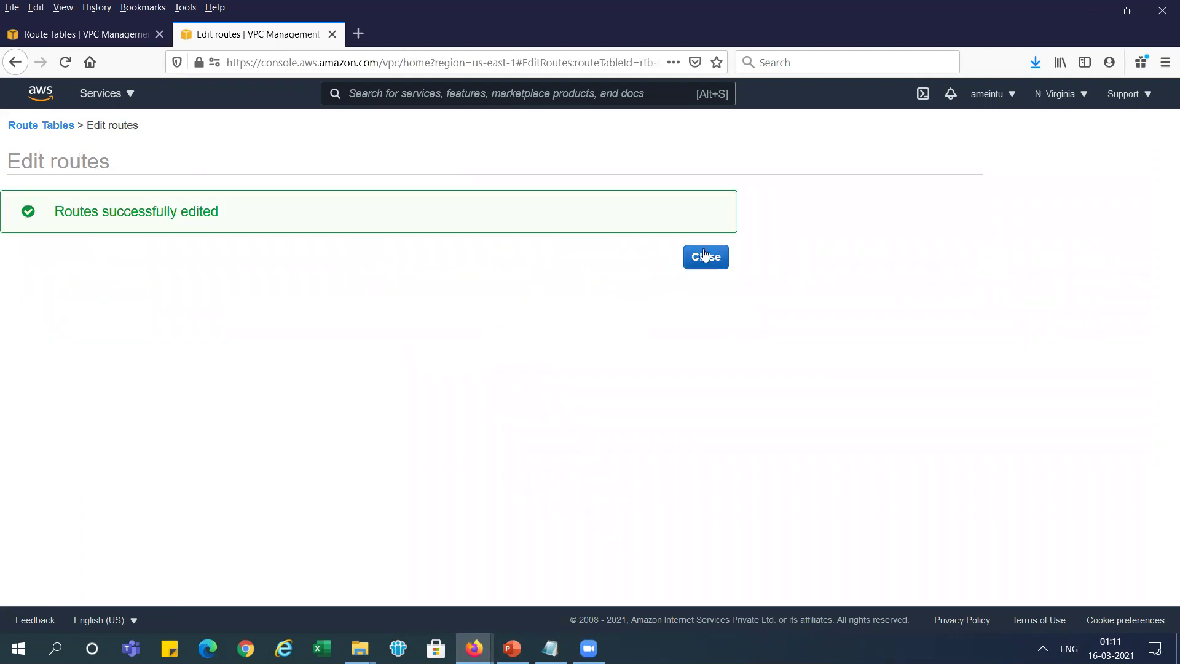
pyautogui.click(704, 256)
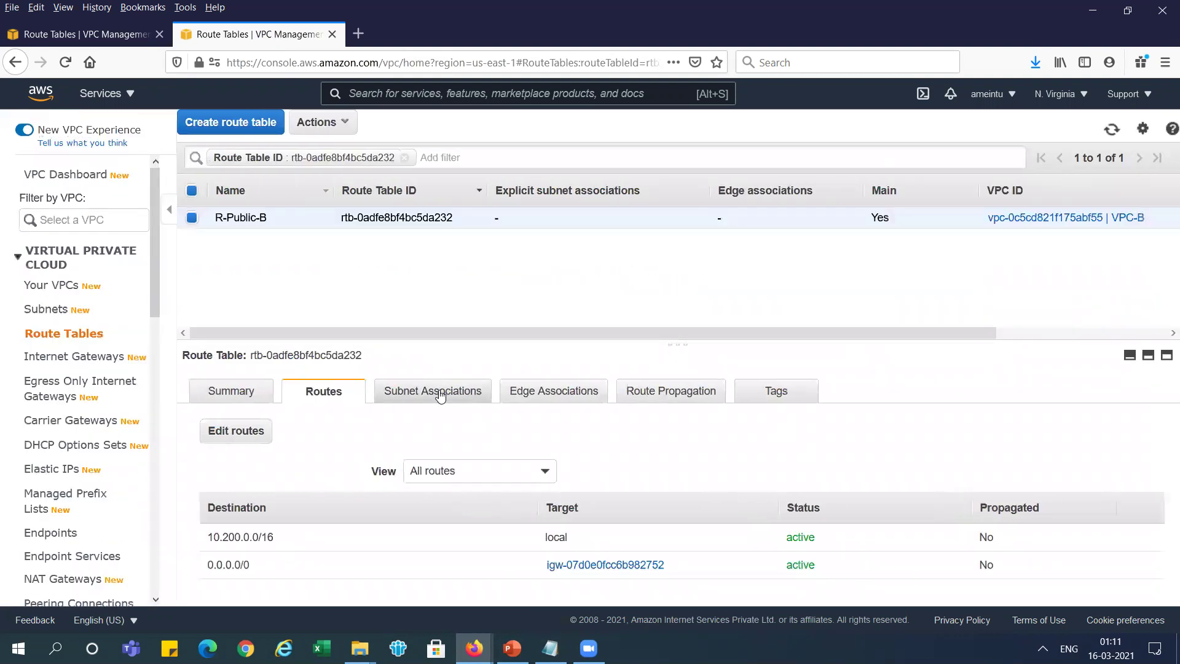
# - Associate subnet Public-B (10.200.0.0/24) with route table R-Public-B and save the association
pyautogui.click(440, 393)
pyautogui.click(302, 431)
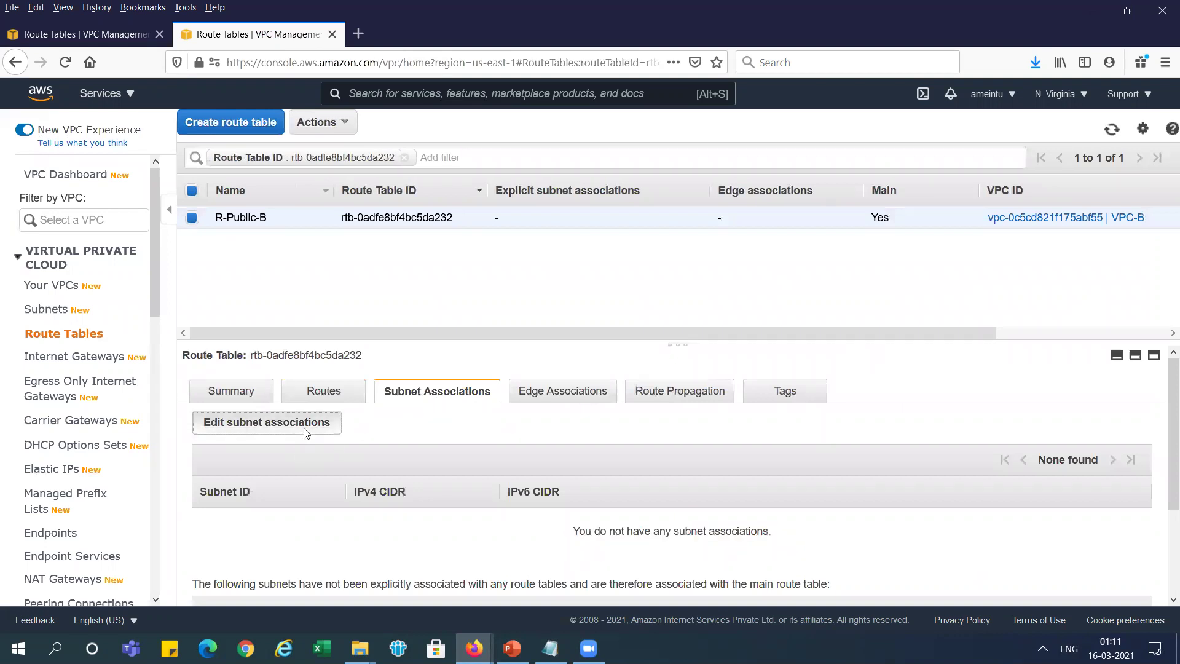
pyautogui.click(243, 372)
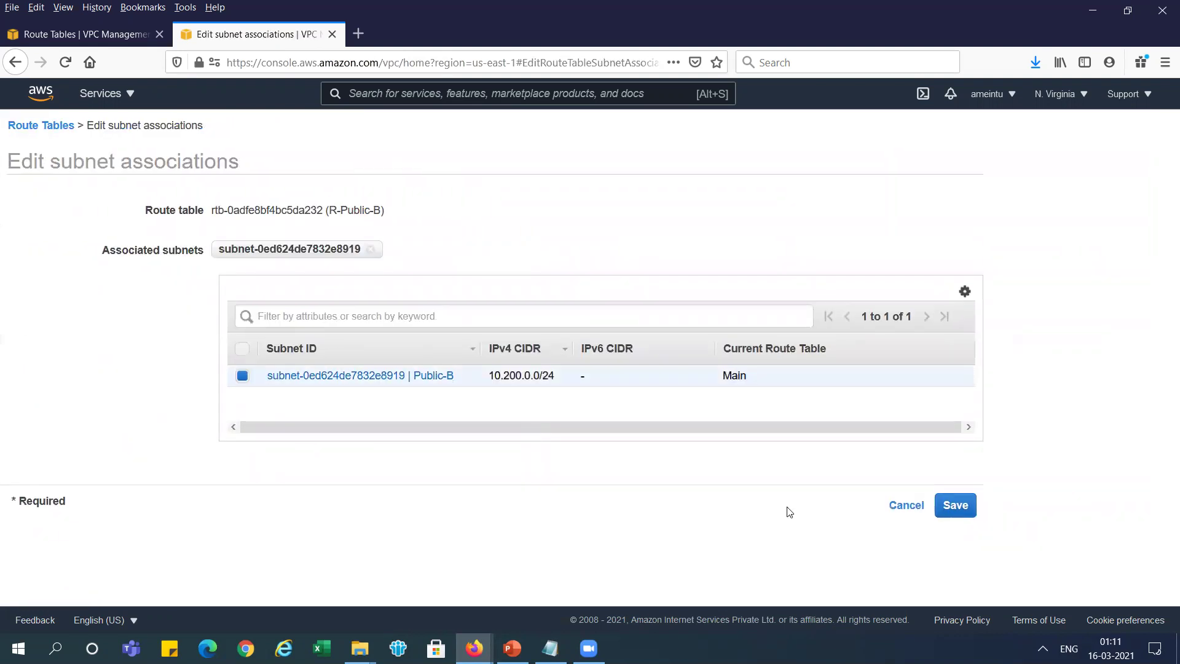
pyautogui.click(967, 508)
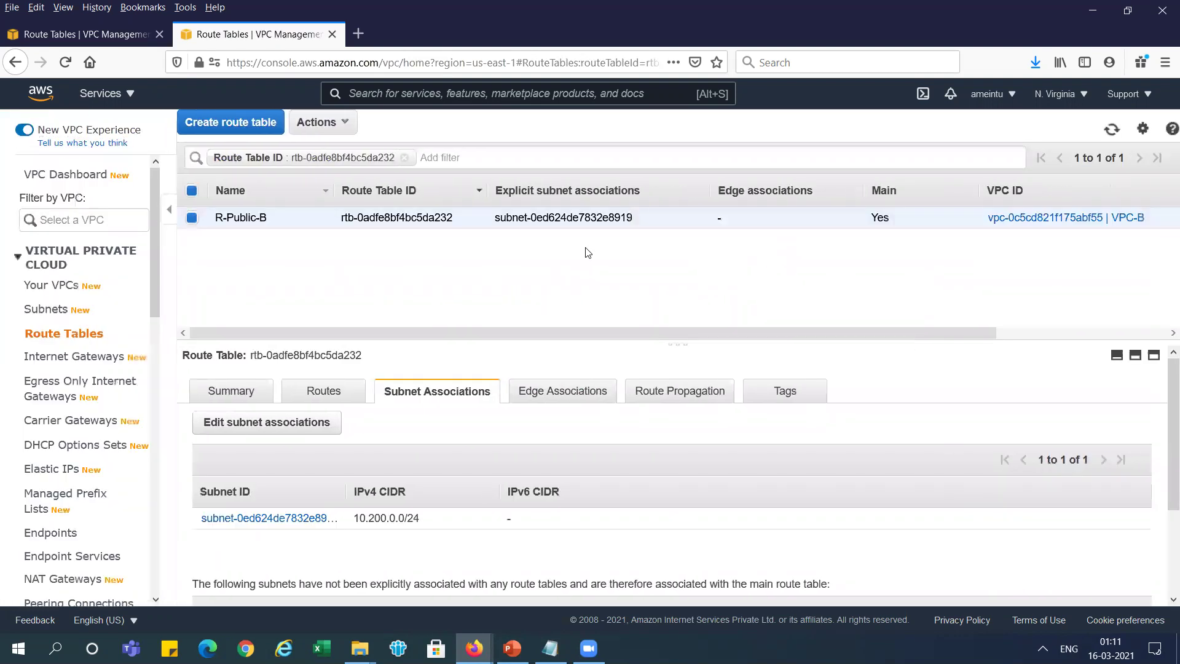
# - Copy the name SG-VPC-A from the Security Group – Creation slide in PowerPoint and return to the AWS console in Firefox
pyautogui.hotkey('alt', 'Tab')
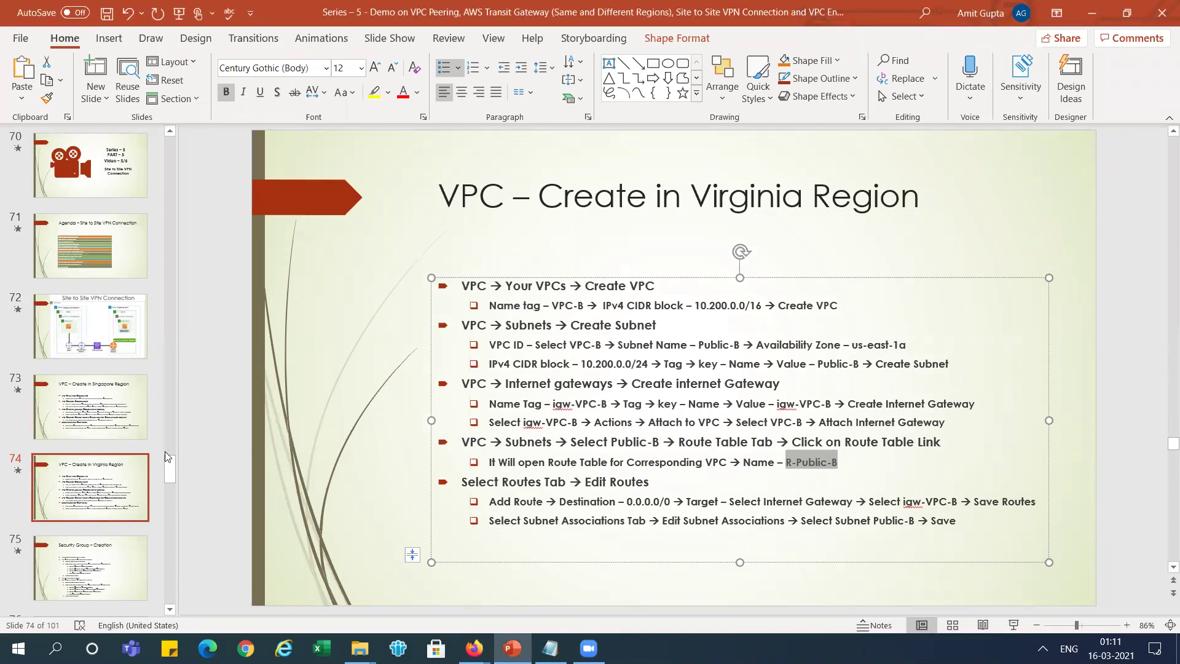
pyautogui.click(114, 491)
pyautogui.press('Down')
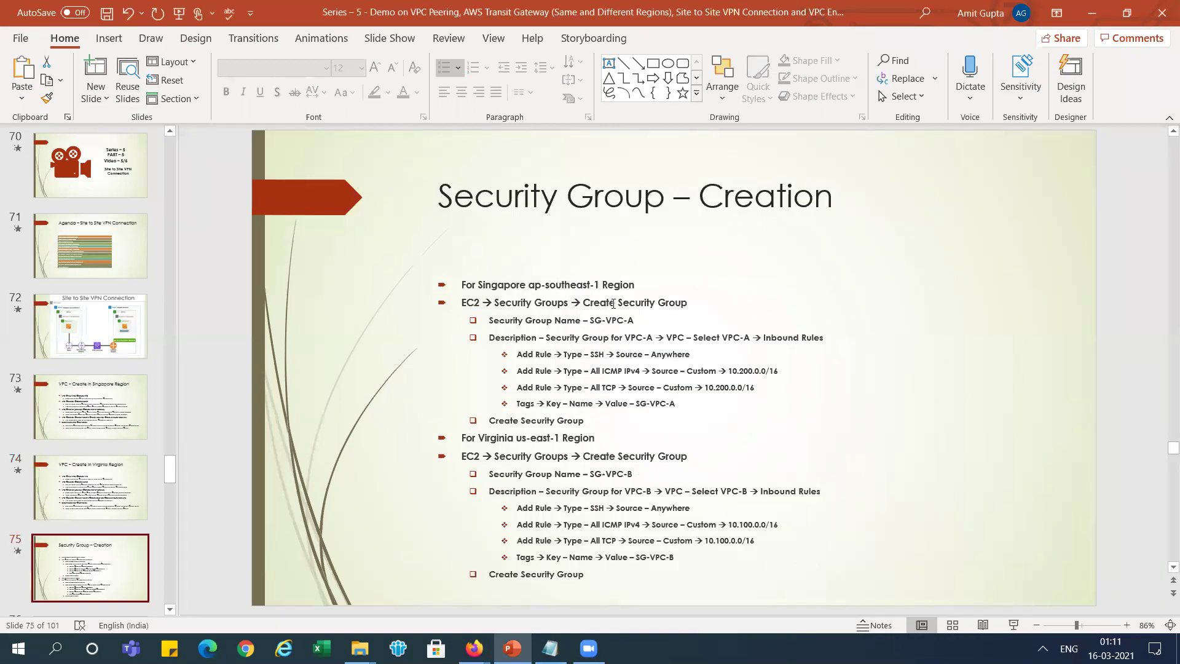
pyautogui.moveTo(590, 317); pyautogui.dragTo(637, 317)
pyautogui.hotkey('ctrl', 'c')
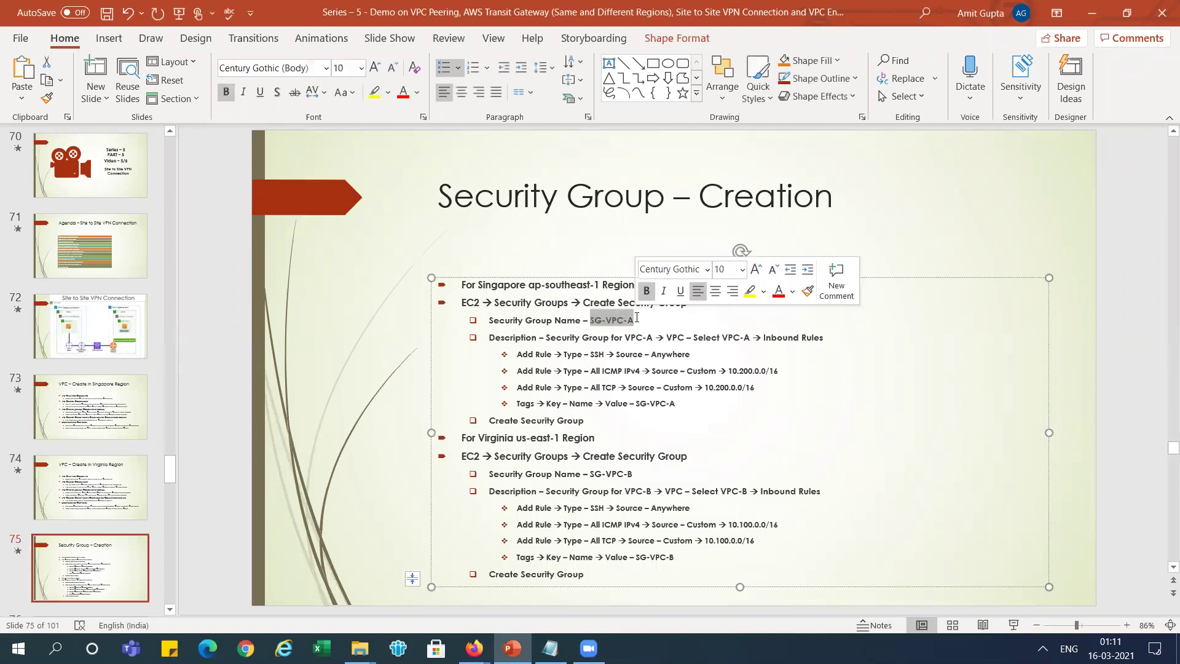
pyautogui.hotkey('alt', 'Tab')
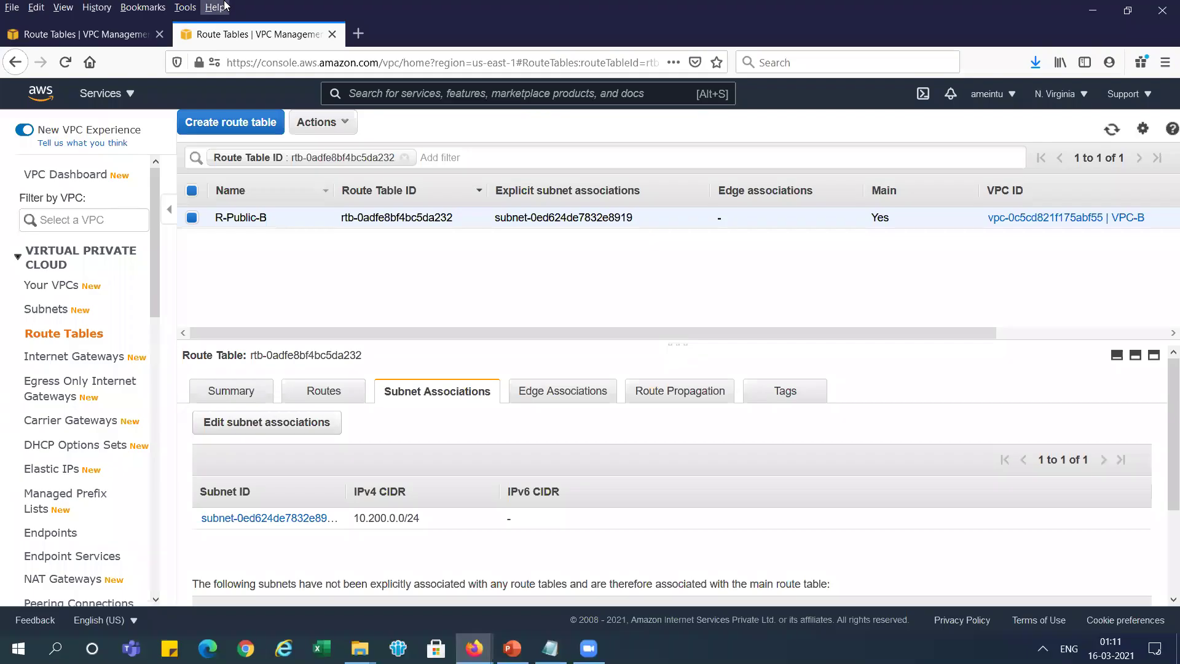
# - Open the EC2 console in new tabs for both N. Virginia and Singapore, and switch to the Singapore one
pyautogui.click(129, 96)
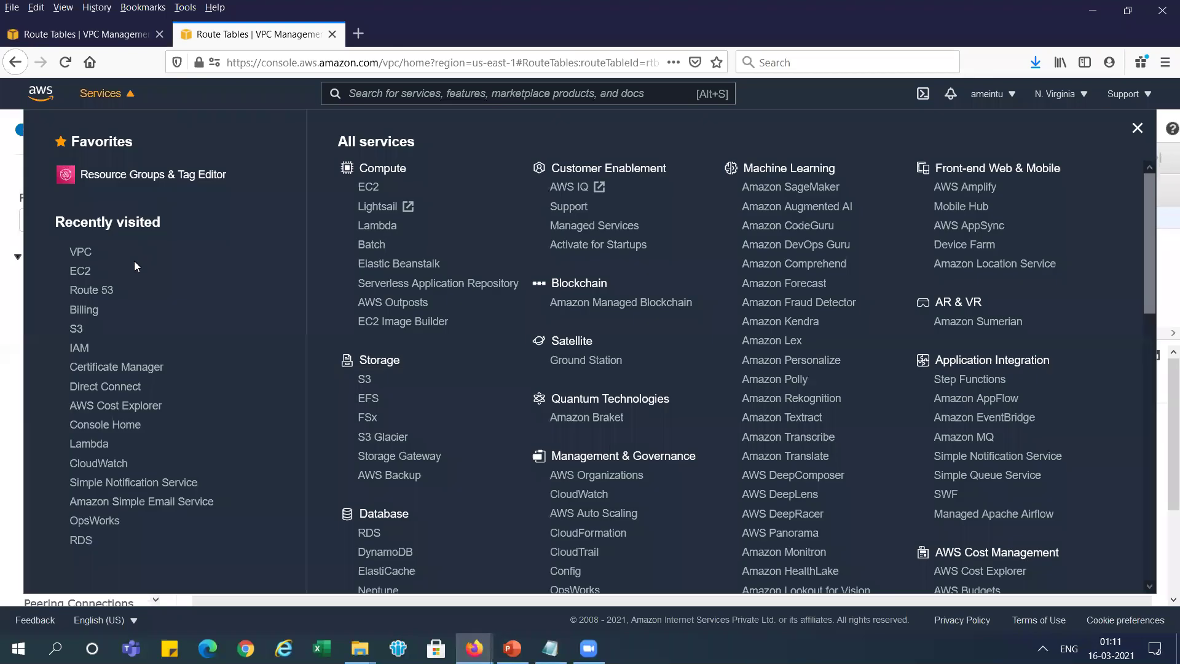
pyautogui.middleClick(82, 273)
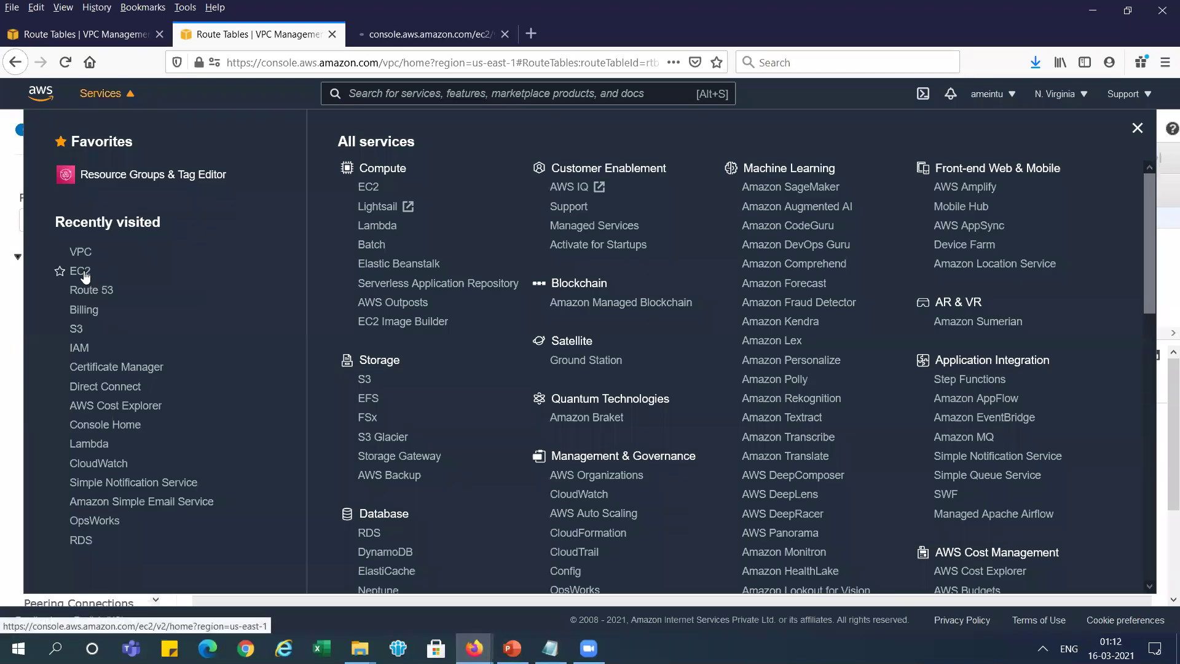
pyautogui.click(118, 32)
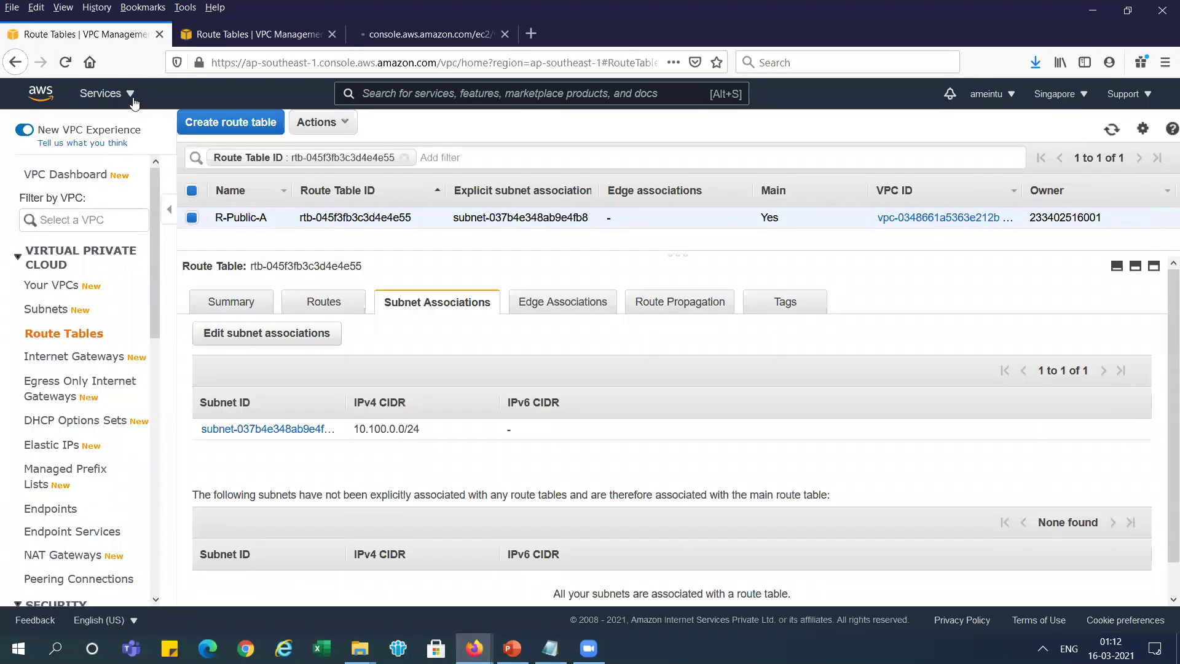
pyautogui.click(131, 97)
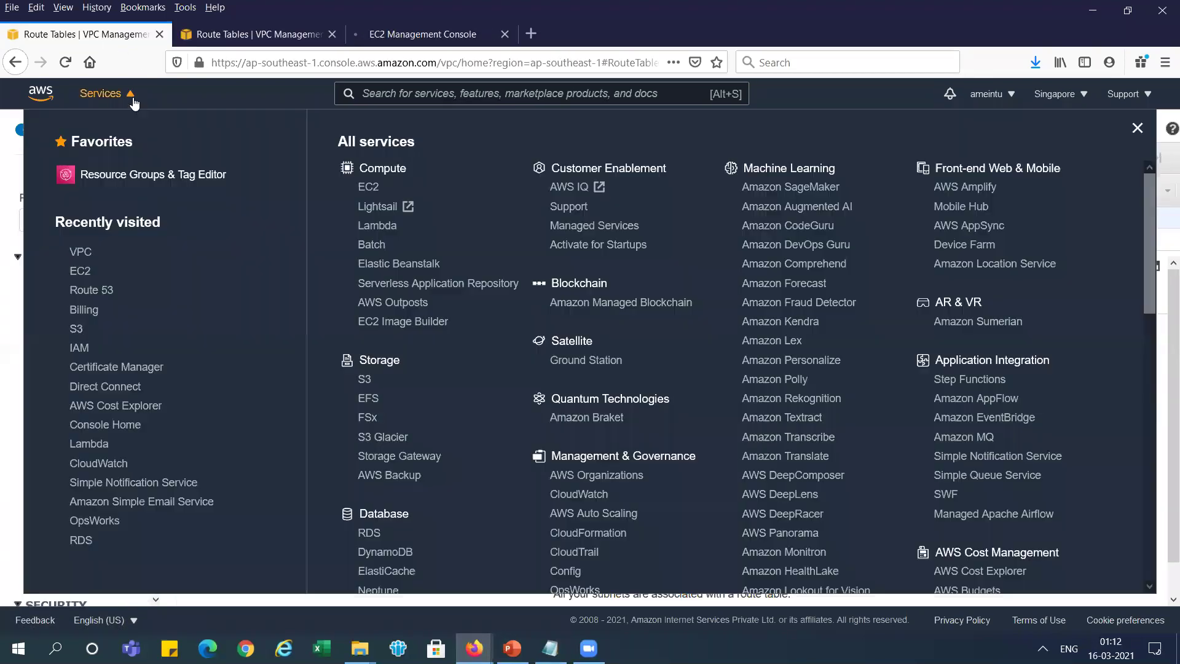
pyautogui.middleClick(83, 274)
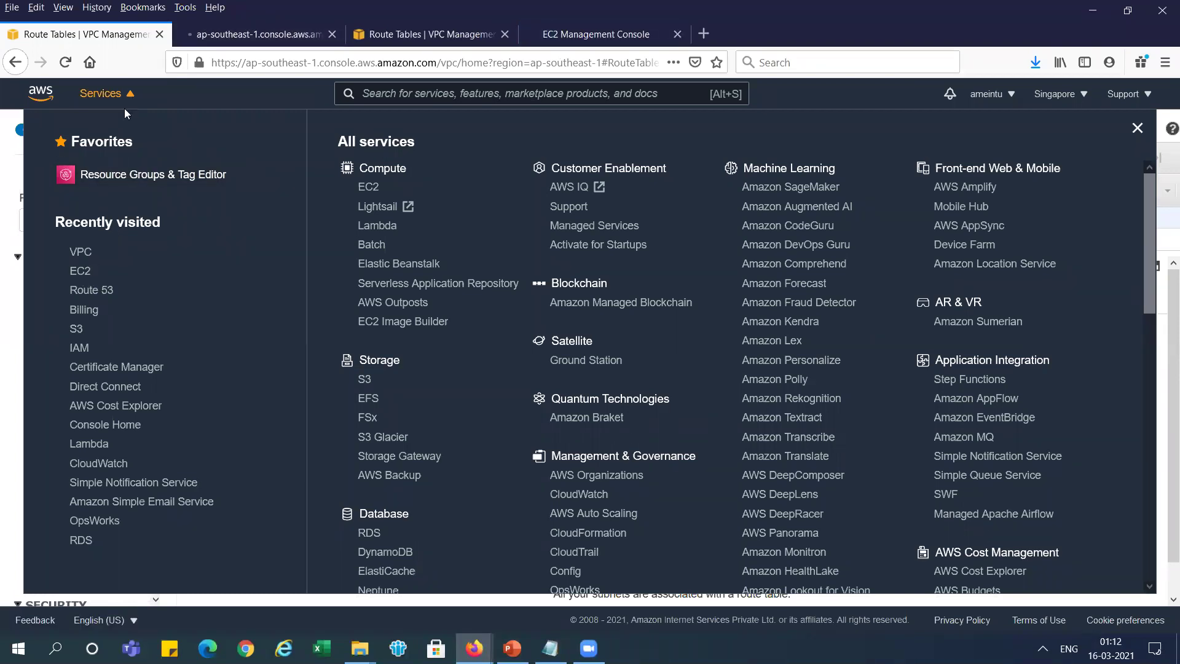
pyautogui.click(133, 97)
pyautogui.click(232, 31)
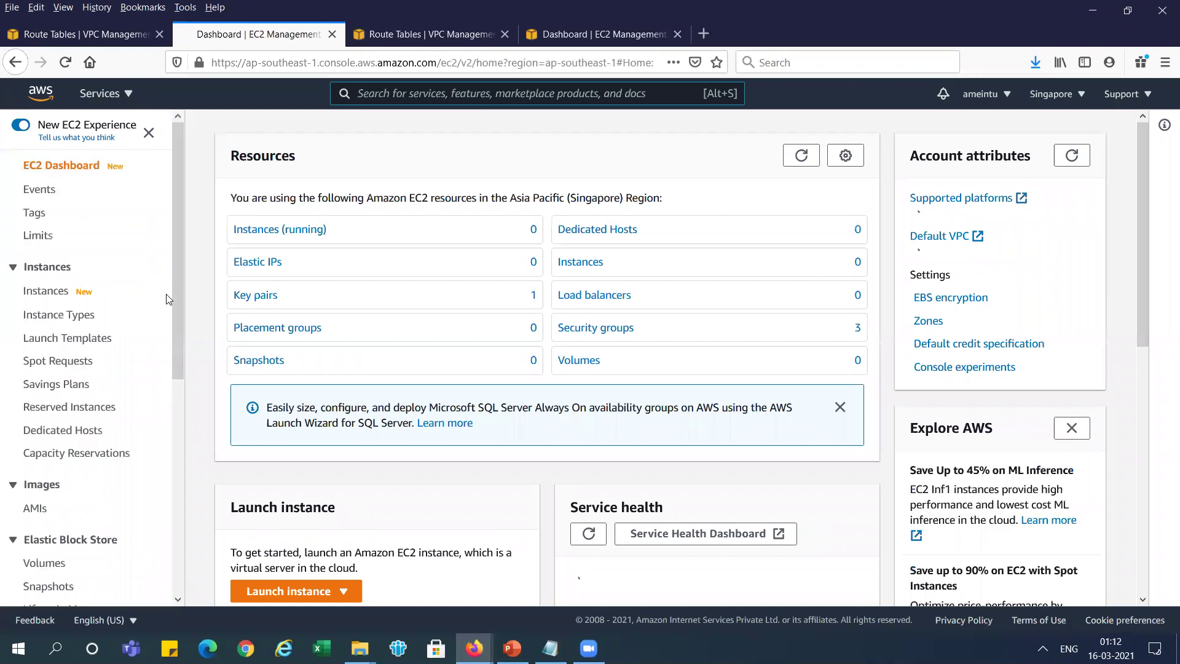
# - Start a new security group in the Singapore region, with SG-VPC-A as both its name and its description
pyautogui.click(579, 329)
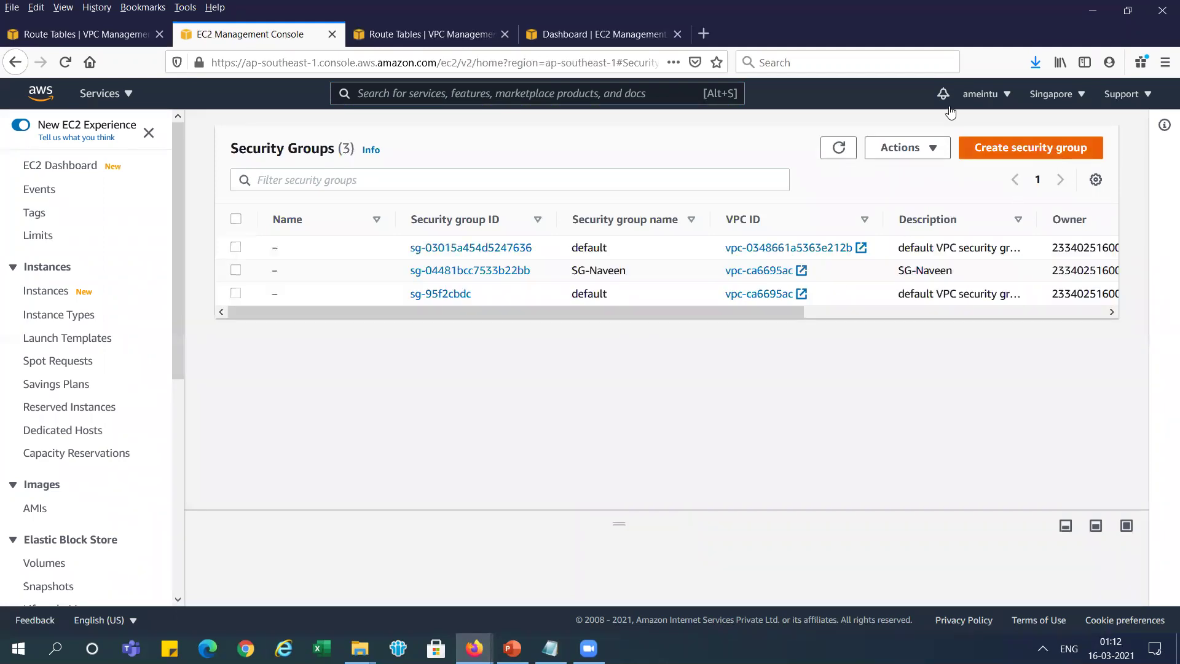
pyautogui.click(1020, 154)
pyautogui.click(262, 309)
pyautogui.hotkey('ctrl', 'v')
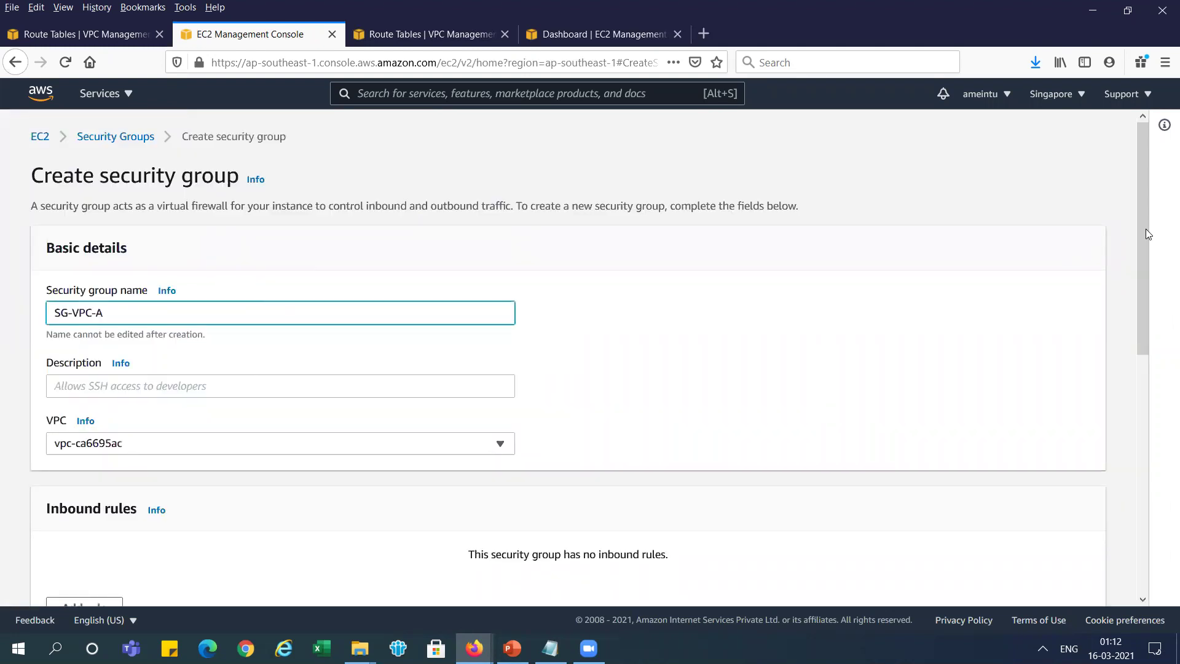
pyautogui.press('Tab')
pyautogui.hotkey('ctrl', 'v')
# - Add a tag to the new security group with key Name and value SG-VPC-A
pyautogui.scroll(-5, 1166, 489)
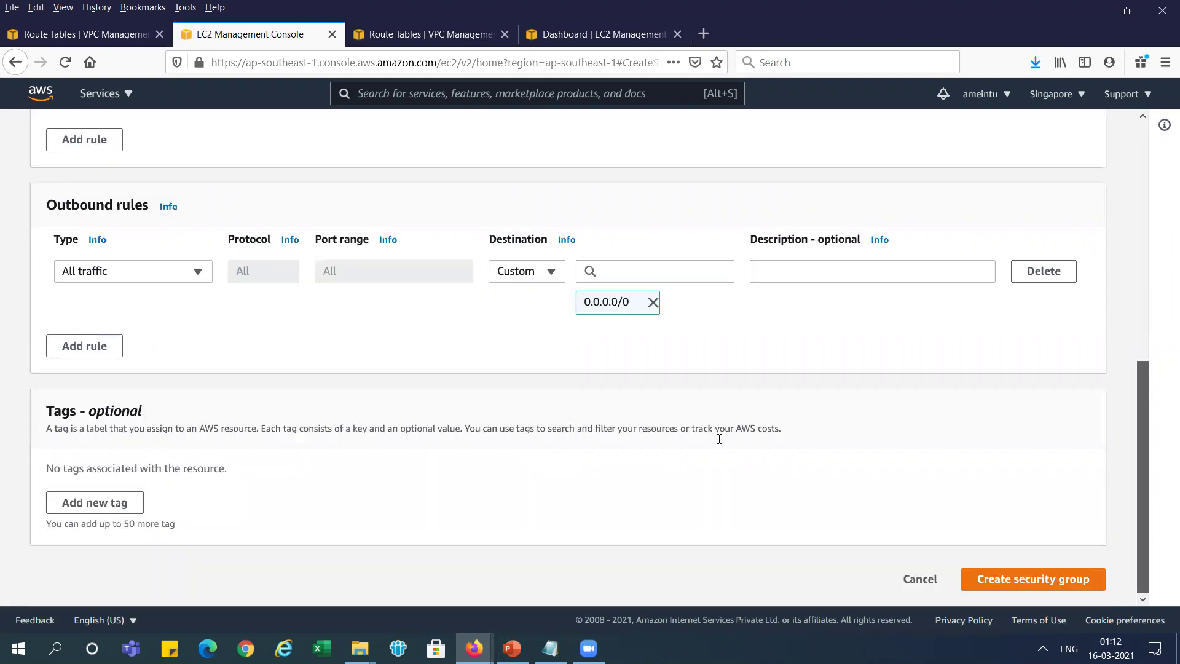
pyautogui.click(1159, 136)
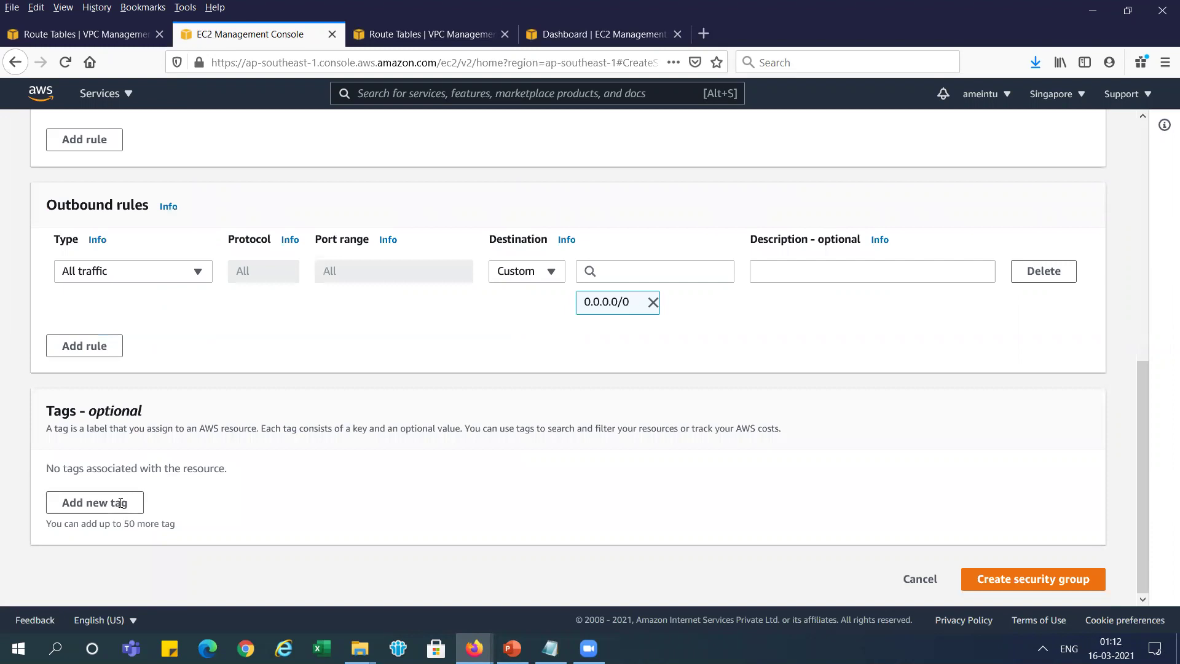
pyautogui.click(121, 503)
pyautogui.write('Name')
pyautogui.press('Tab')
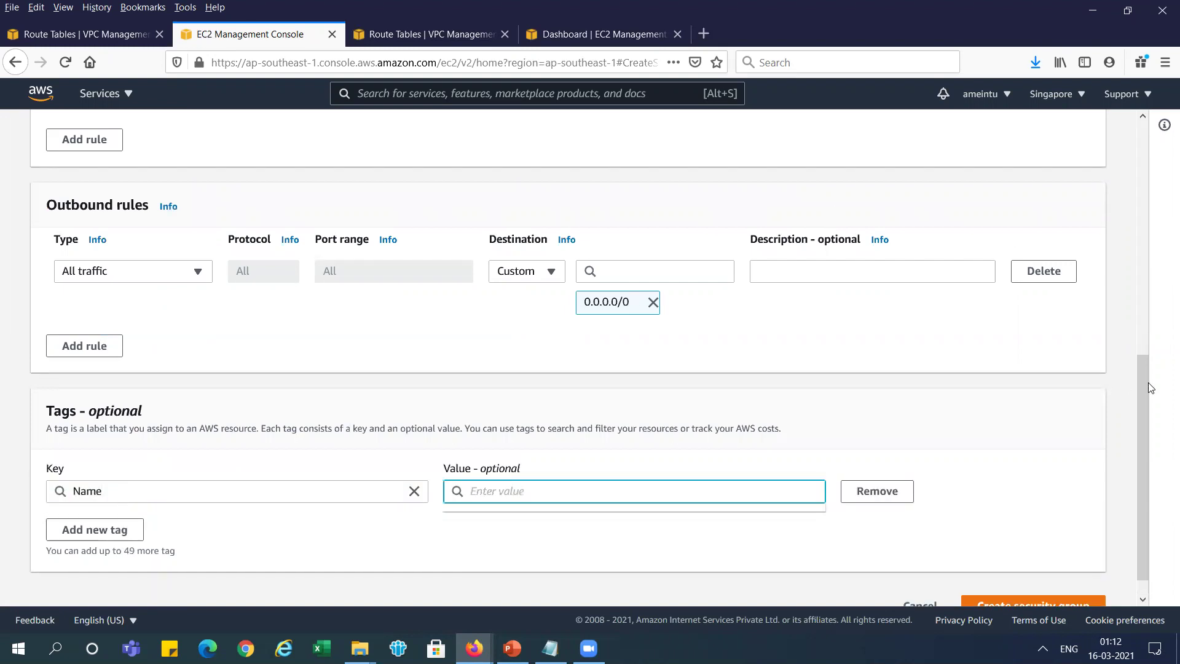
pyautogui.hotkey('ctrl', 'v')
# - Set the VPC of the new security group SG-VPC-A to VPC-A
pyautogui.scroll(5, 497, 330)
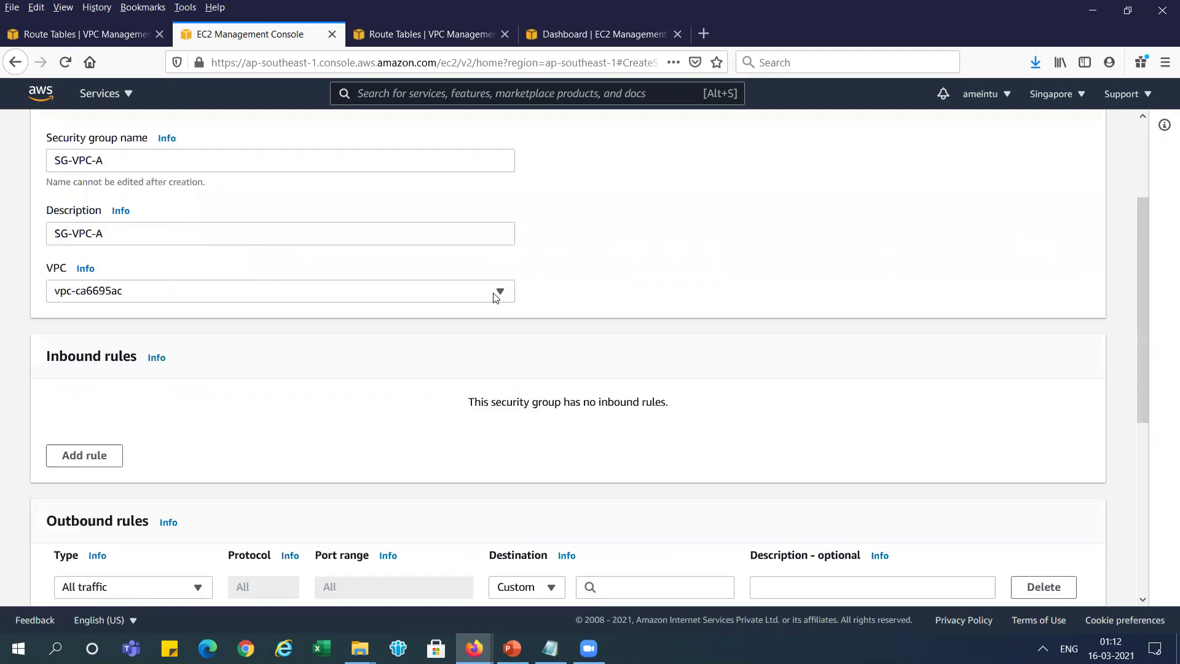
pyautogui.click(468, 304)
pyautogui.click(382, 370)
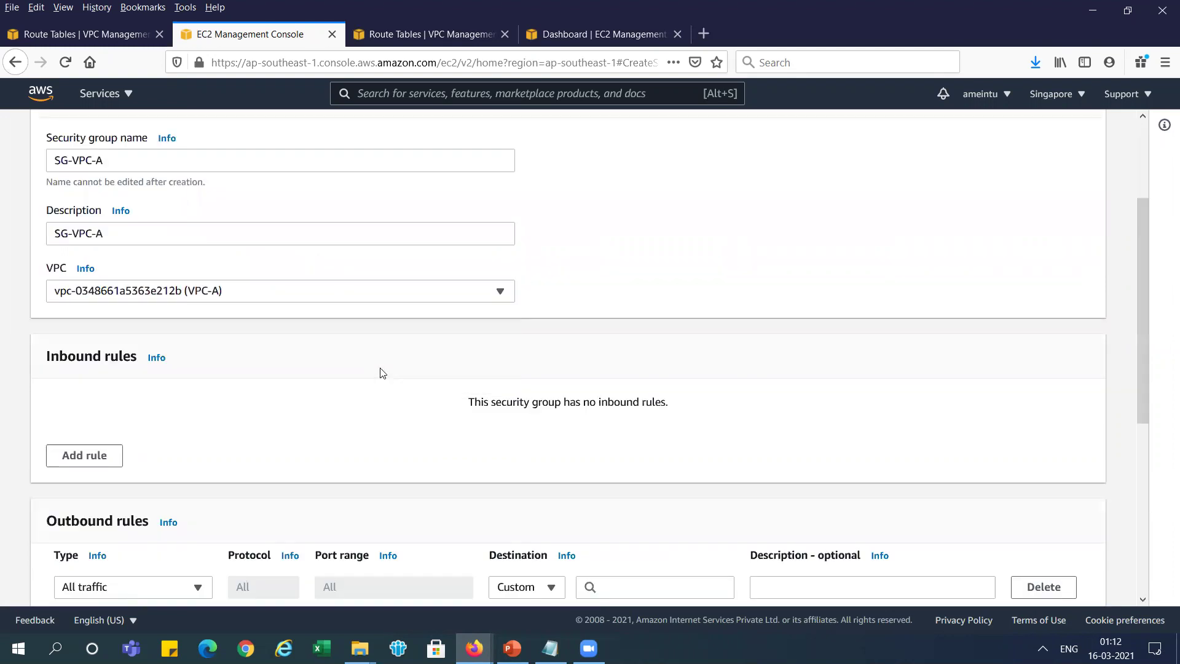
# - Check the rules on the PowerPoint slide, return to Firefox and add an inbound SSH rule with source Anywhere
pyautogui.hotkey('alt', 'Tab')
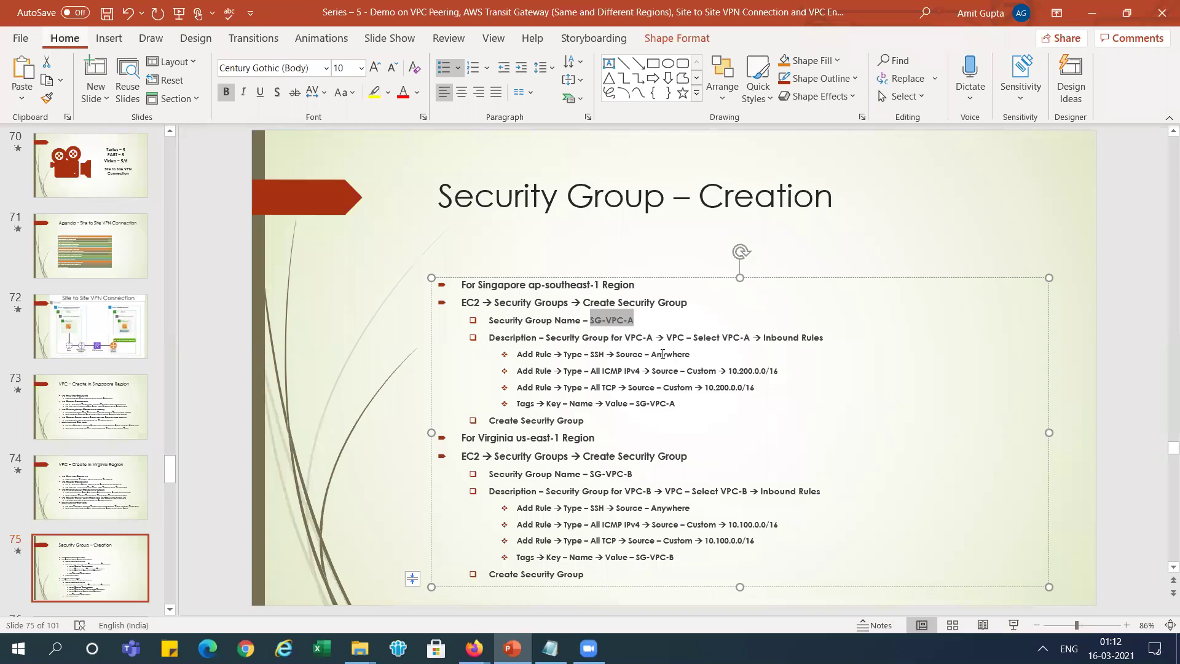
pyautogui.press('alt')
pyautogui.hotkey('alt', 'Tab')
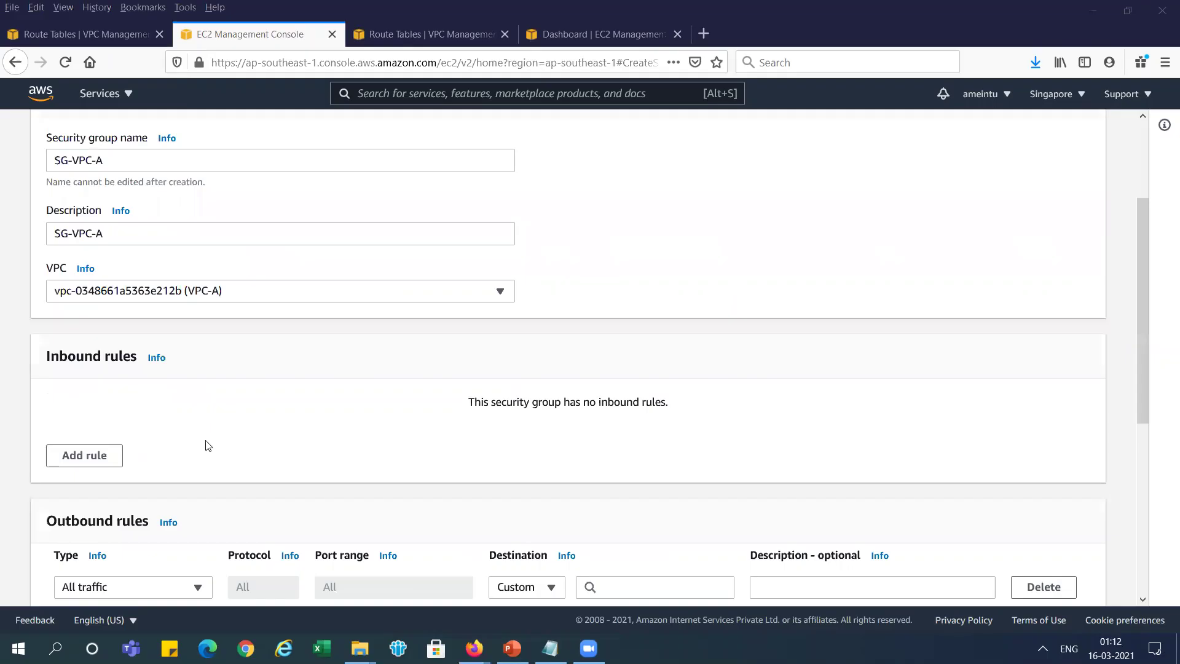
pyautogui.click(92, 452)
pyautogui.click(138, 433)
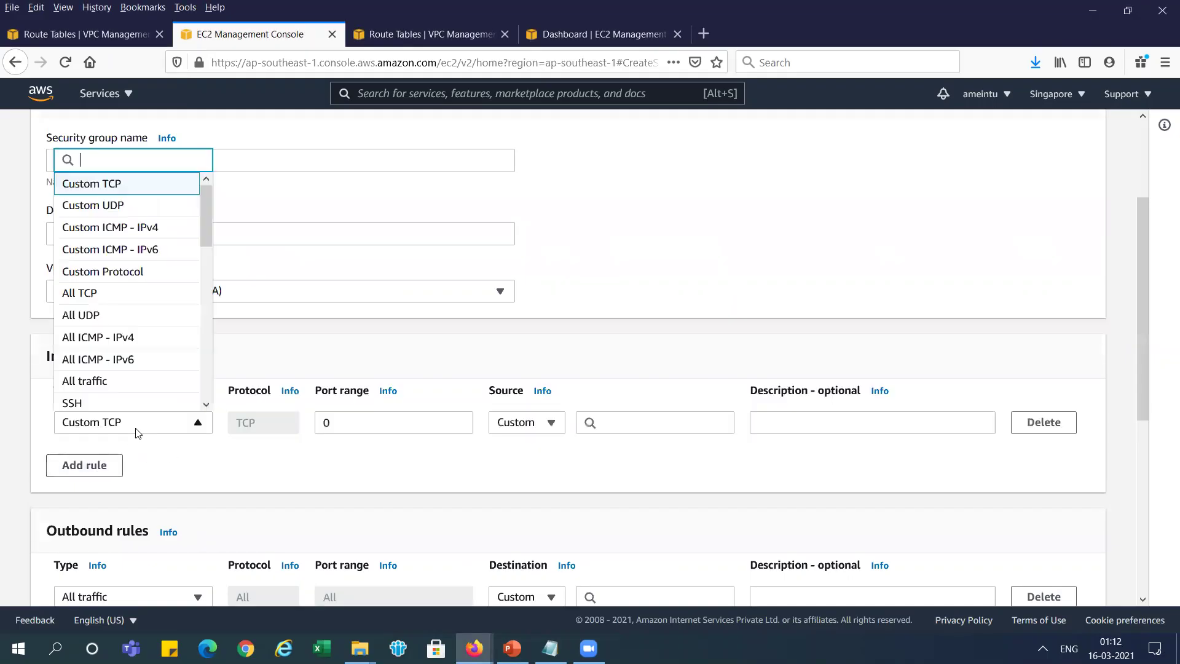
pyautogui.click(137, 404)
pyautogui.click(541, 419)
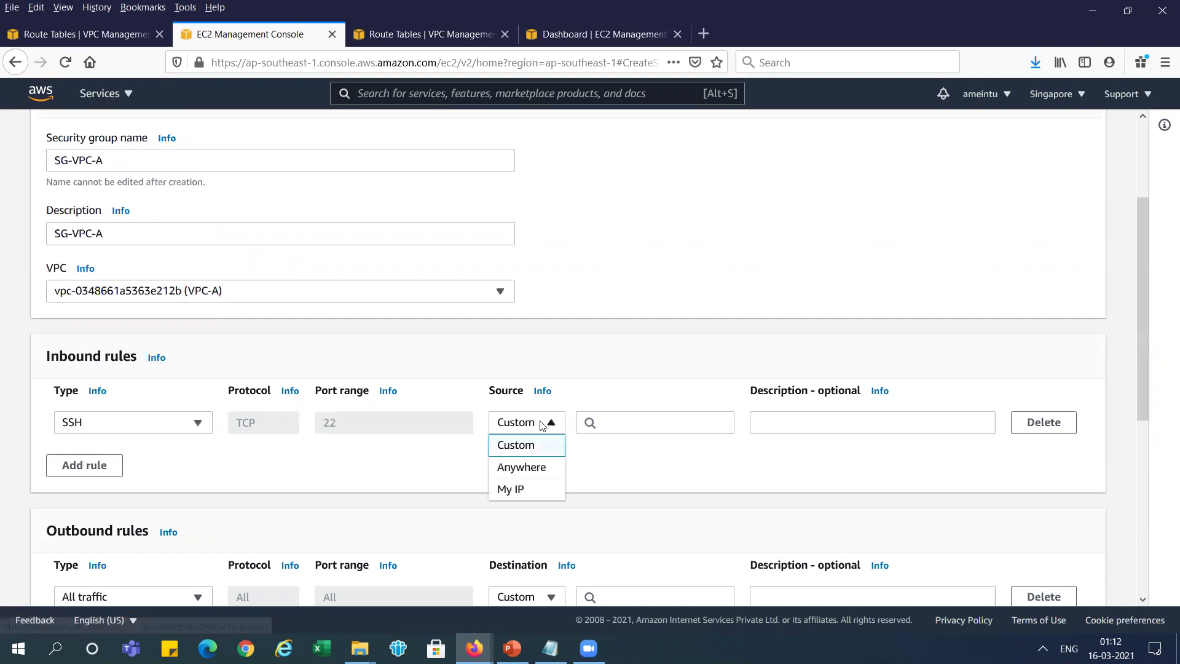
pyautogui.click(536, 466)
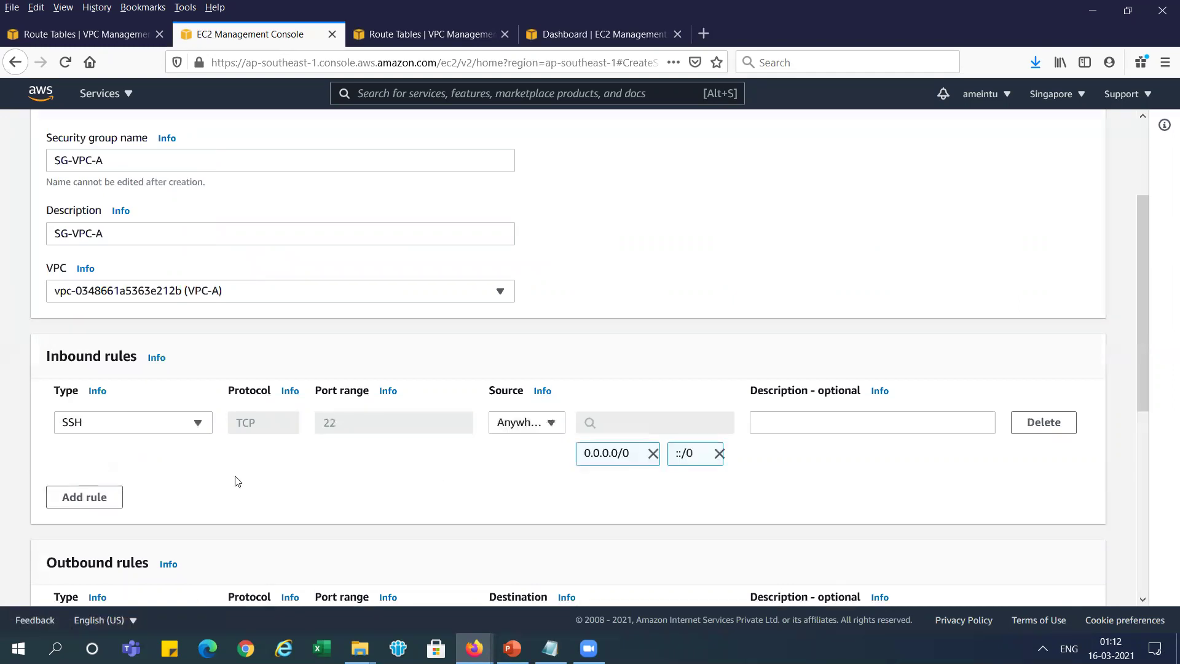
# - Add an inbound All ICMP - IPv4 rule with custom source 10.200.0.0/16, taking the CIDR block from the PowerPoint slide
pyautogui.click(94, 496)
pyautogui.click(200, 486)
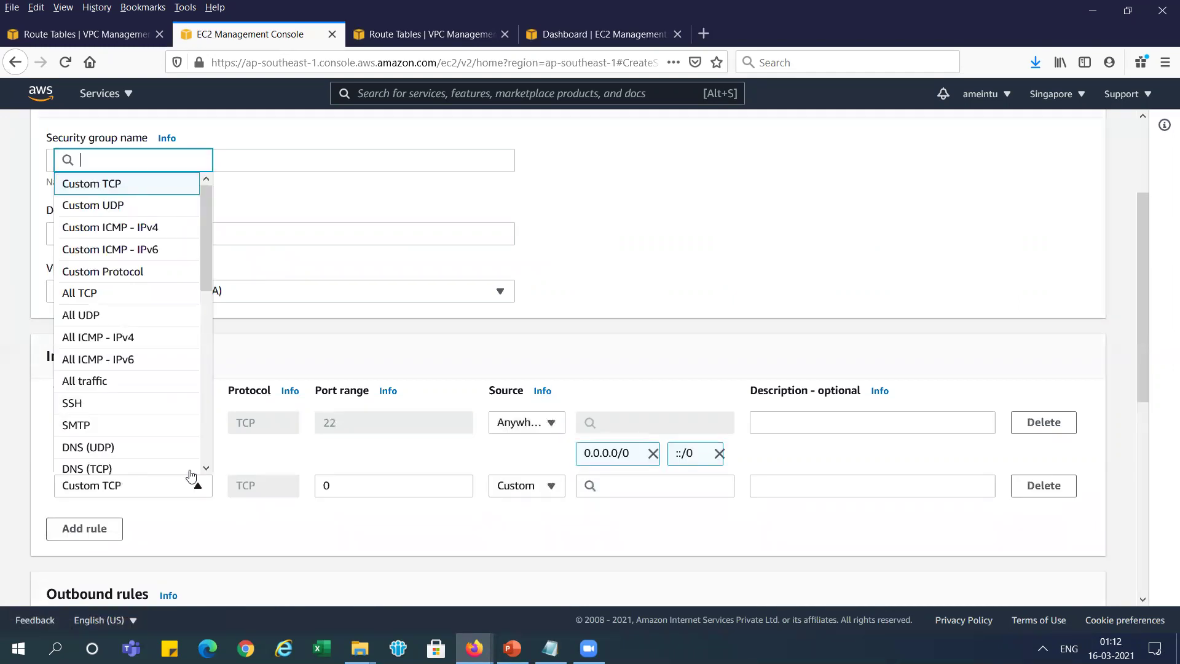
pyautogui.click(163, 343)
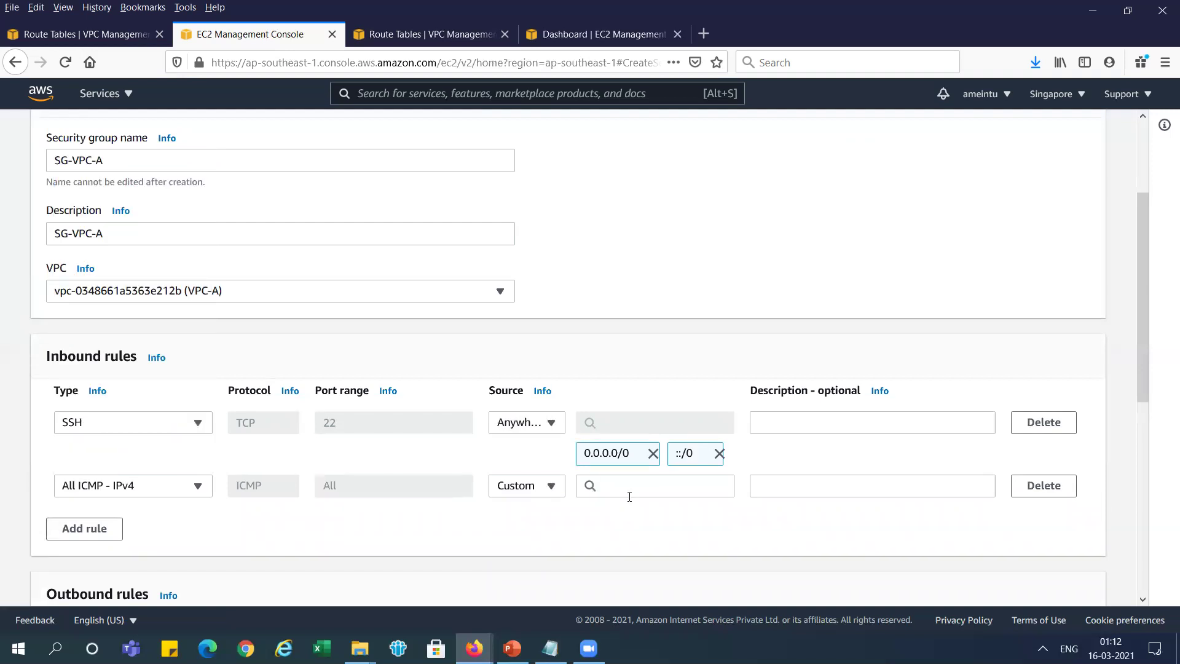
pyautogui.hotkey('alt', 'Tab')
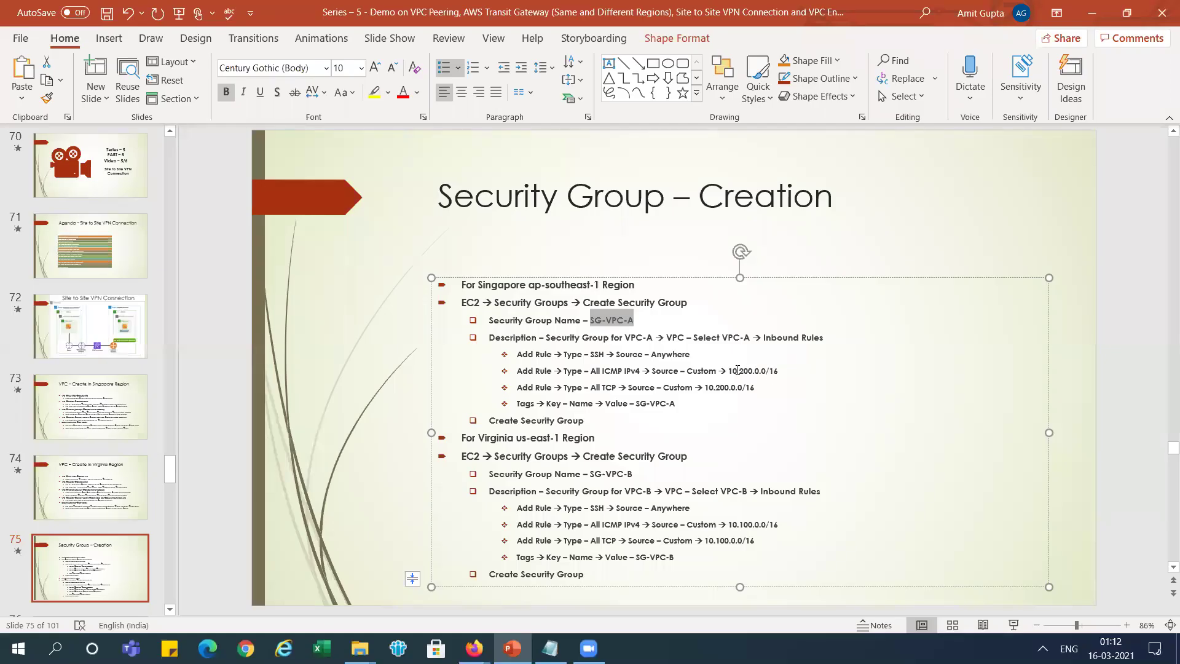
pyautogui.moveTo(730, 371); pyautogui.dragTo(781, 367)
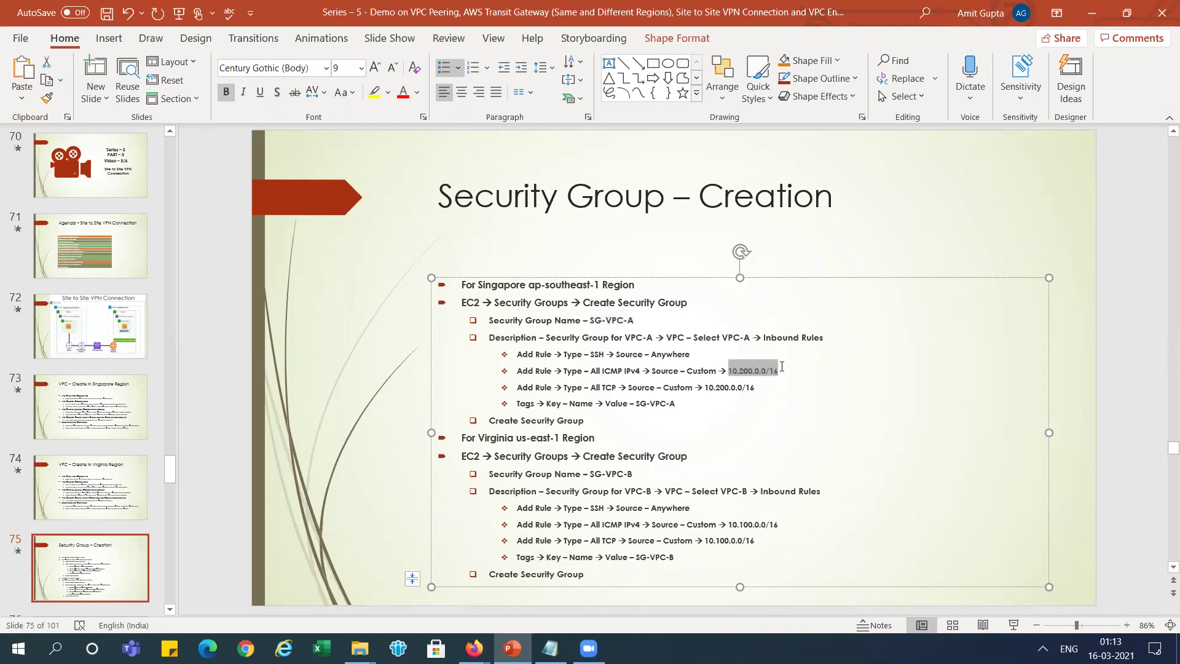
pyautogui.hotkey('alt', 'Tab')
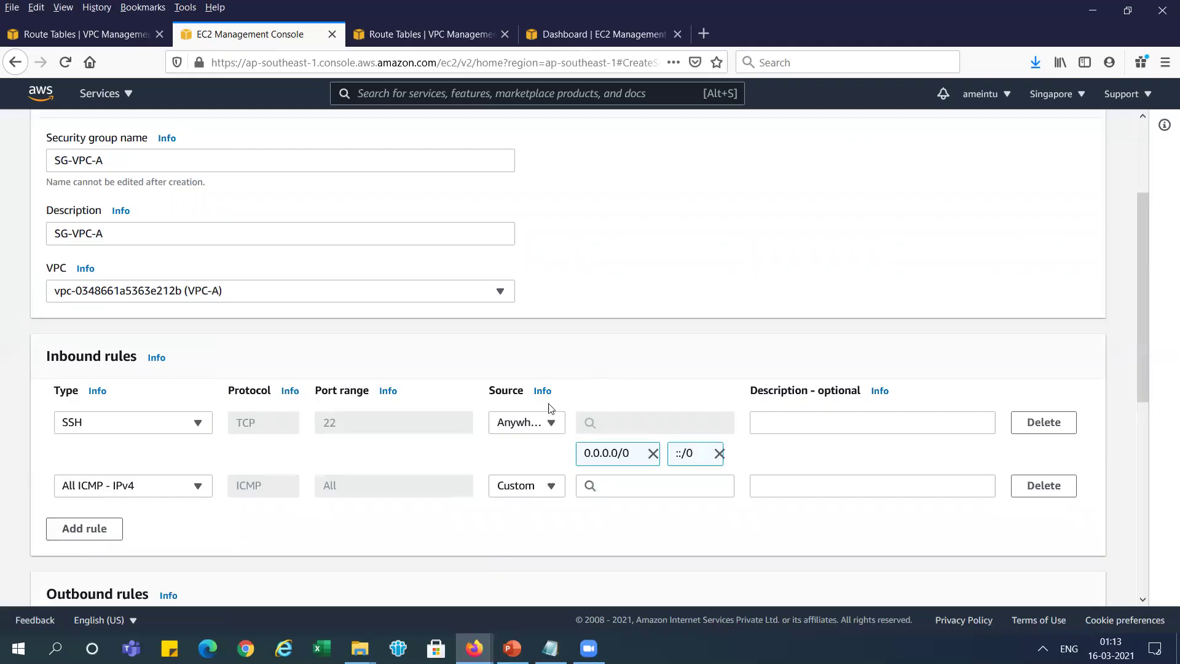
pyautogui.click(605, 489)
pyautogui.write('10.200.0.0/16')
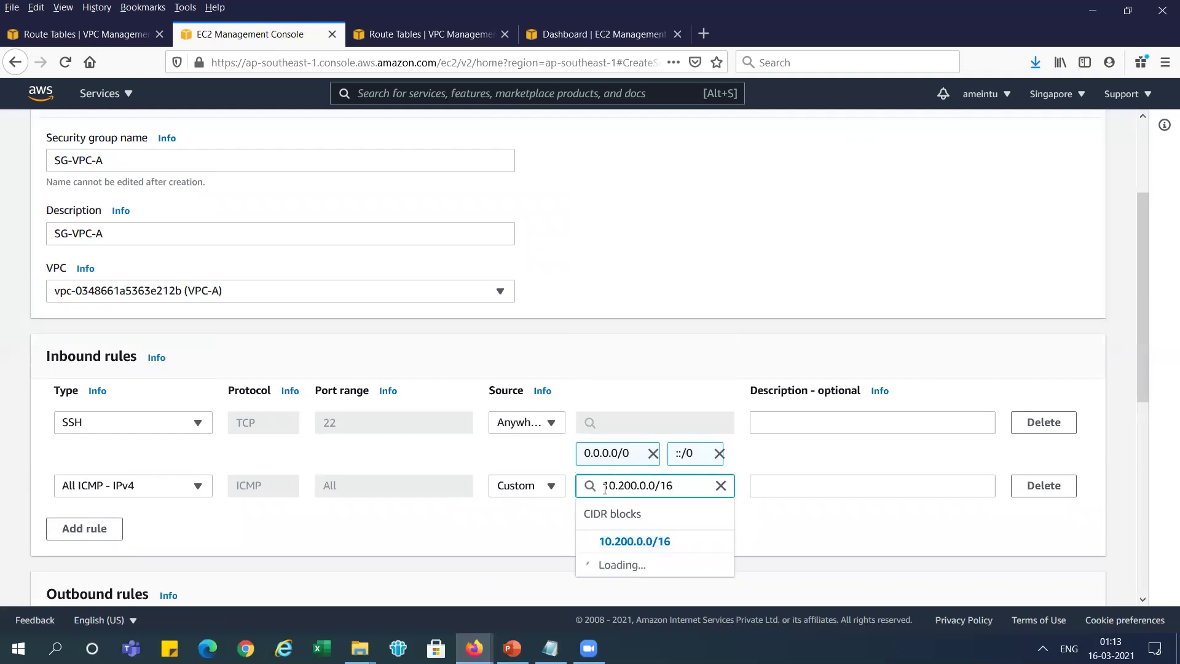
pyautogui.click(630, 541)
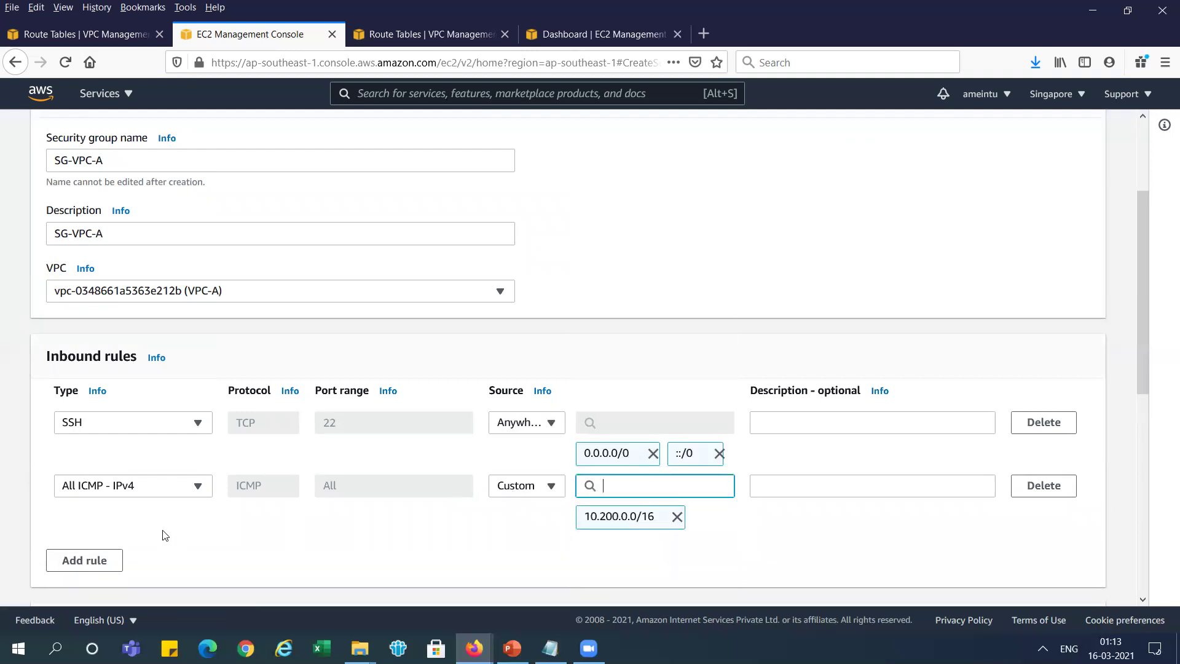
# - Add an inbound All TCP rule with custom source 10.200.0.0/16 and create the security group SG-VPC-A
pyautogui.click(92, 559)
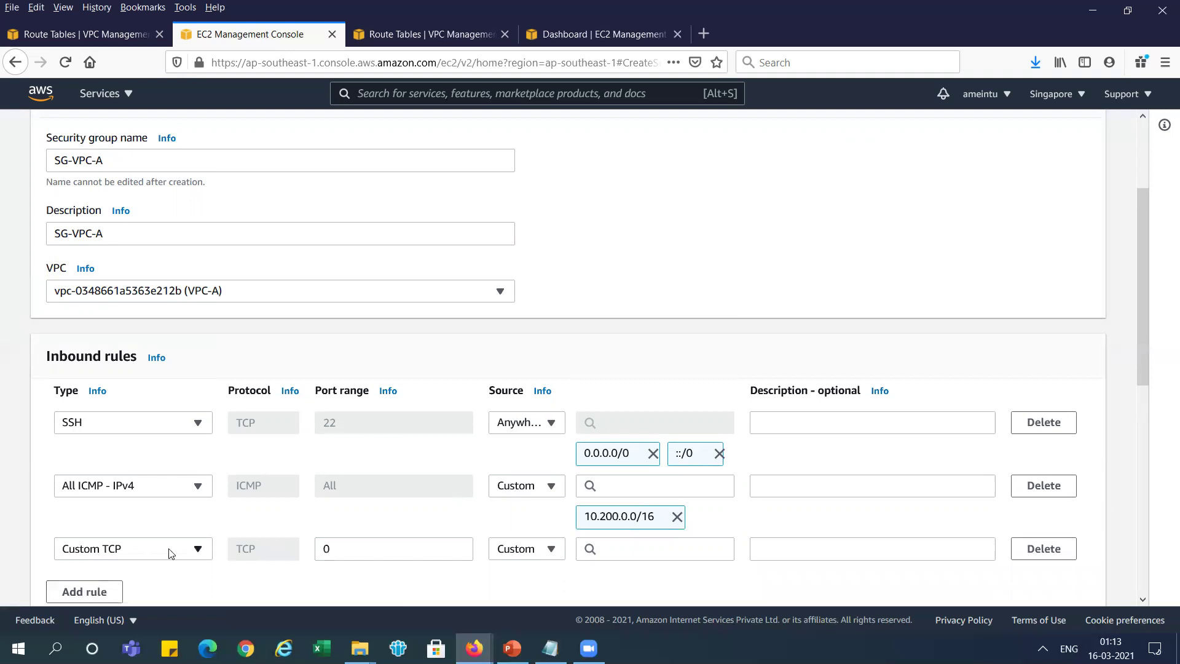
pyautogui.hotkey('alt', 'Tab')
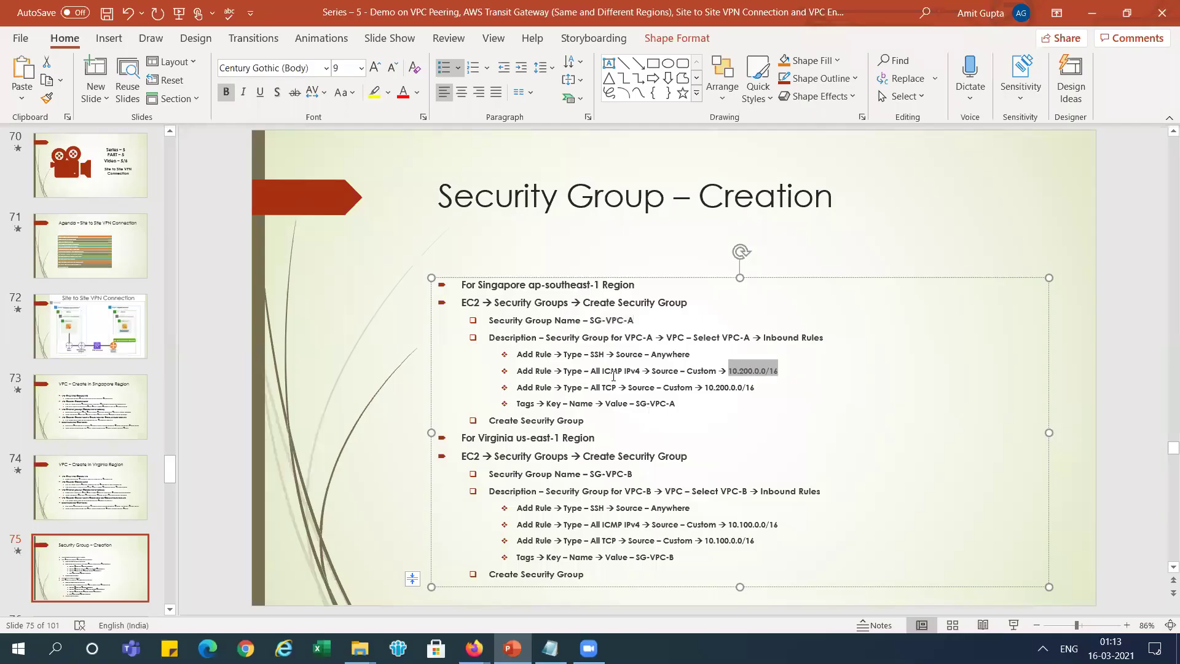
pyautogui.hotkey('alt', 'Tab')
pyautogui.click(196, 549)
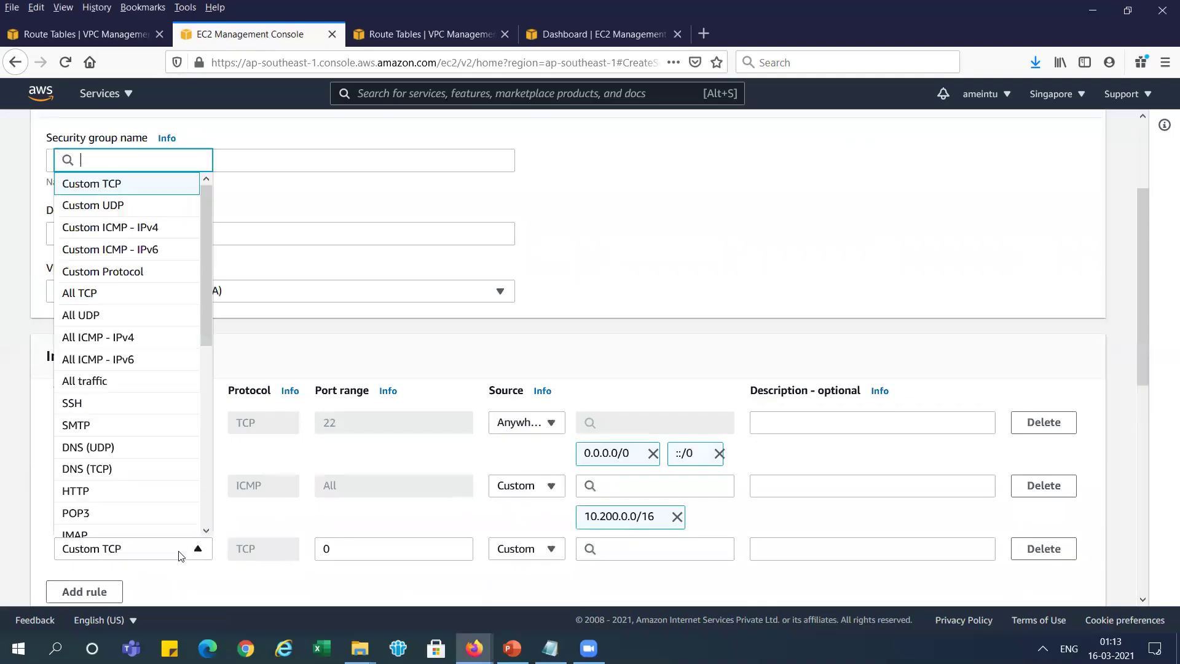
pyautogui.click(137, 295)
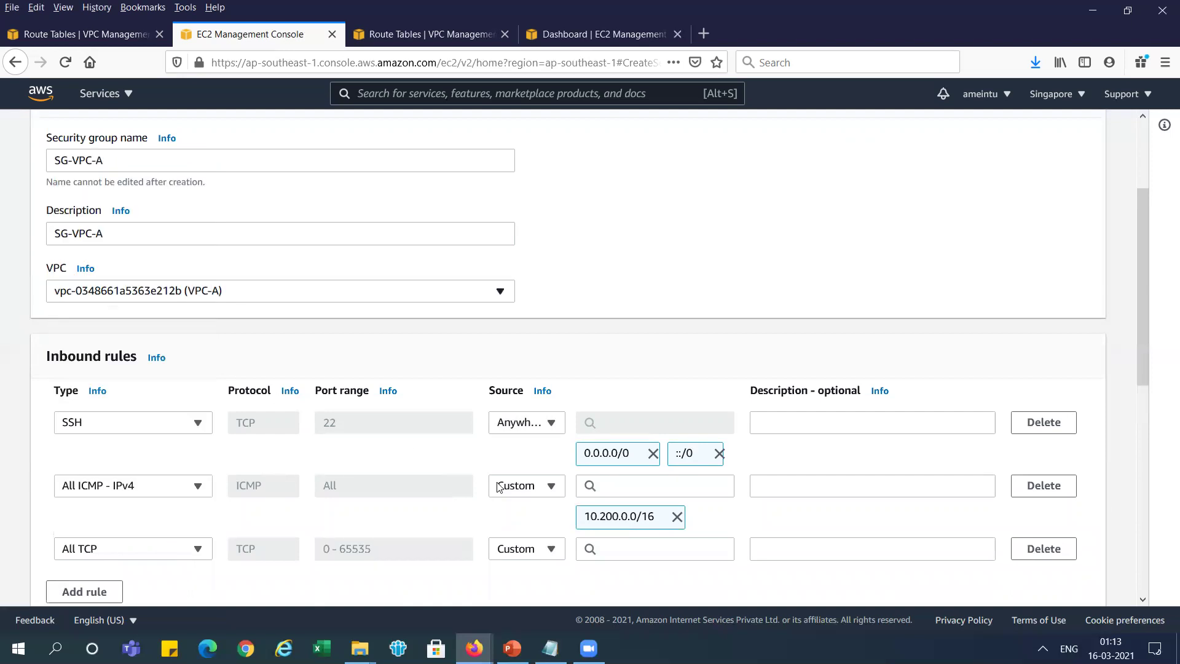
pyautogui.click(607, 548)
pyautogui.write('10.200.0.0/16')
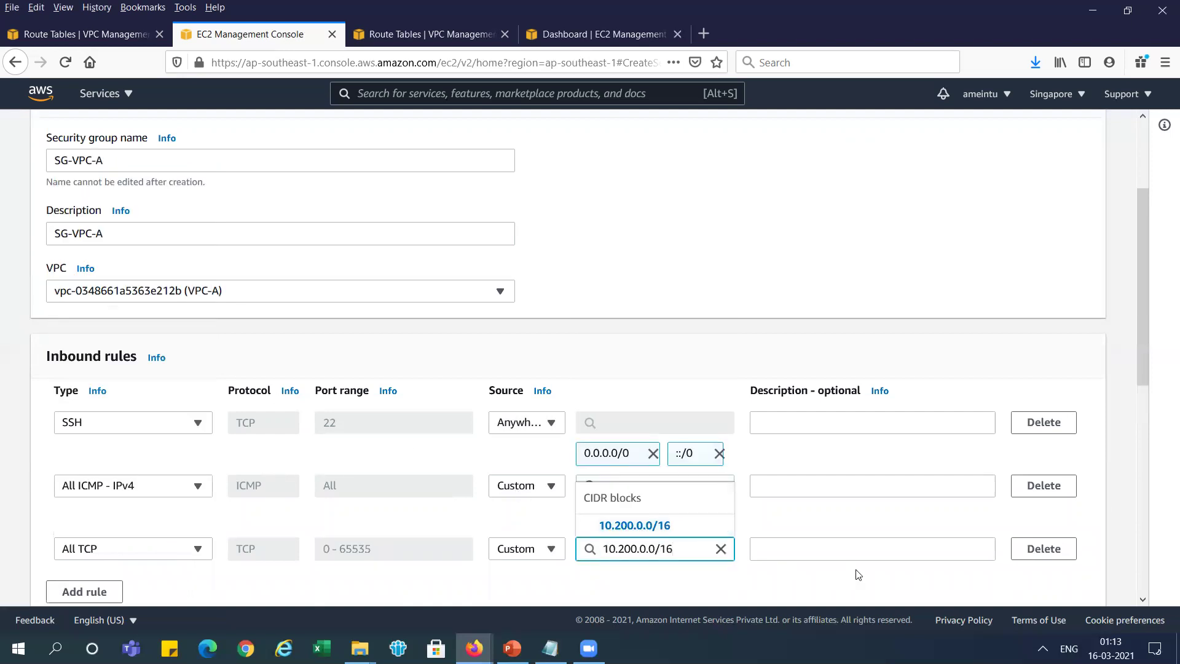
pyautogui.press('Return')
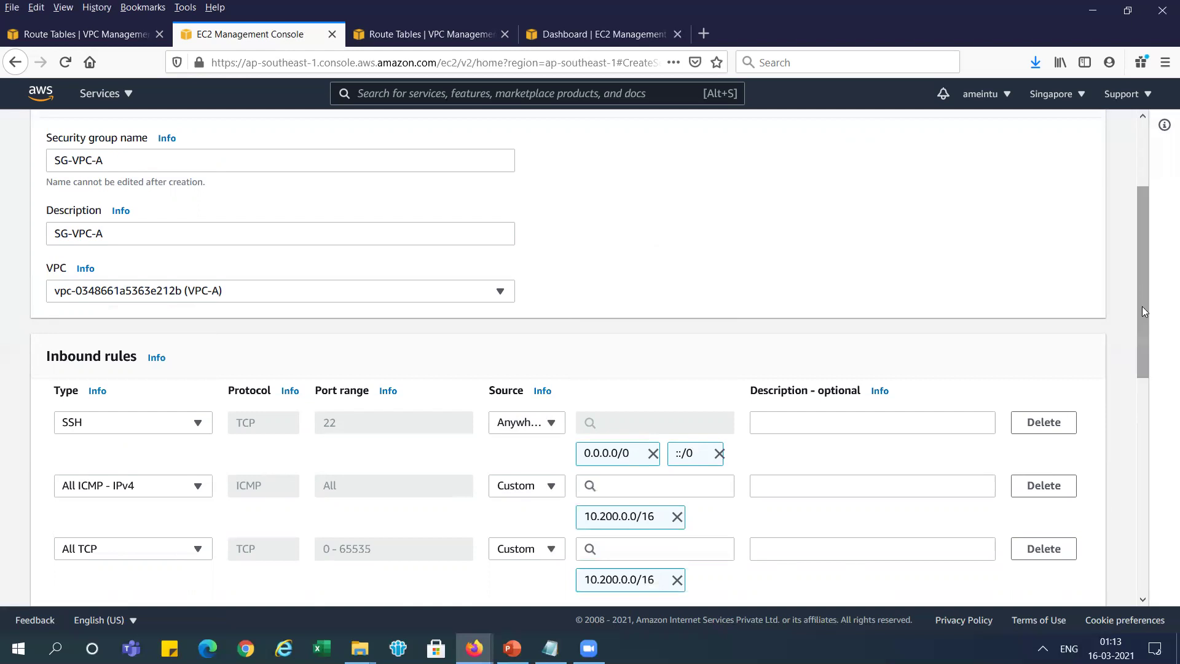
pyautogui.moveTo(1142, 306); pyautogui.dragTo(1142, 524)
pyautogui.click(1067, 585)
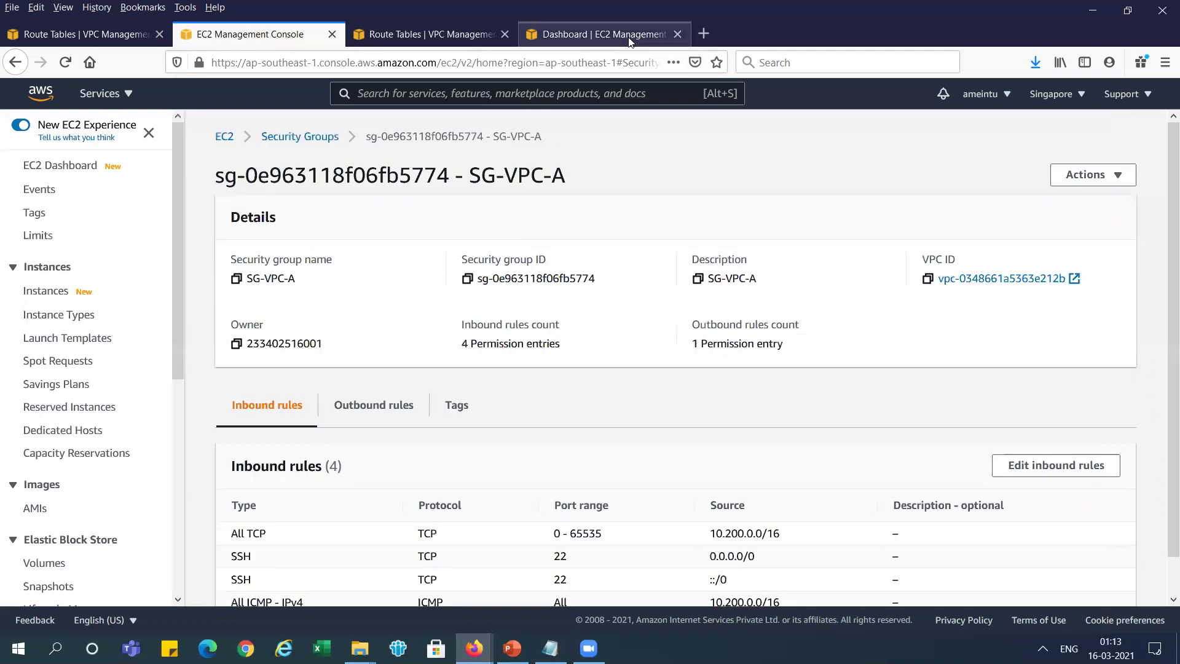
# - Start a new security group in the N. Virginia region and select VPC-B as its VPC
pyautogui.click(631, 35)
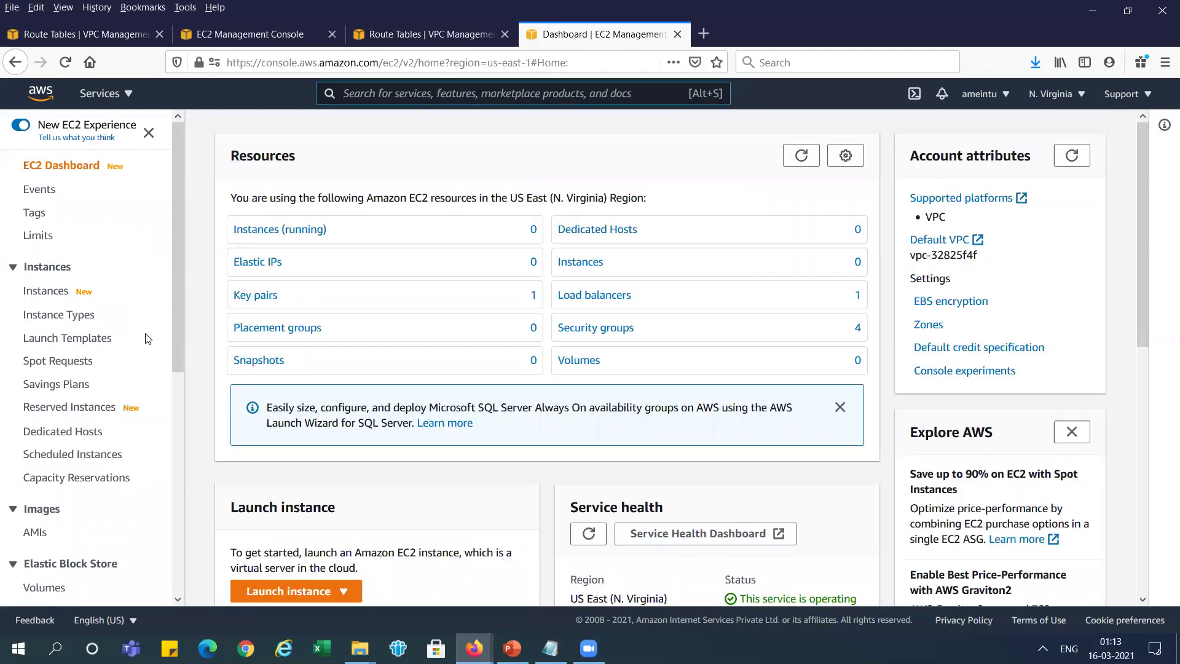
pyautogui.click(608, 327)
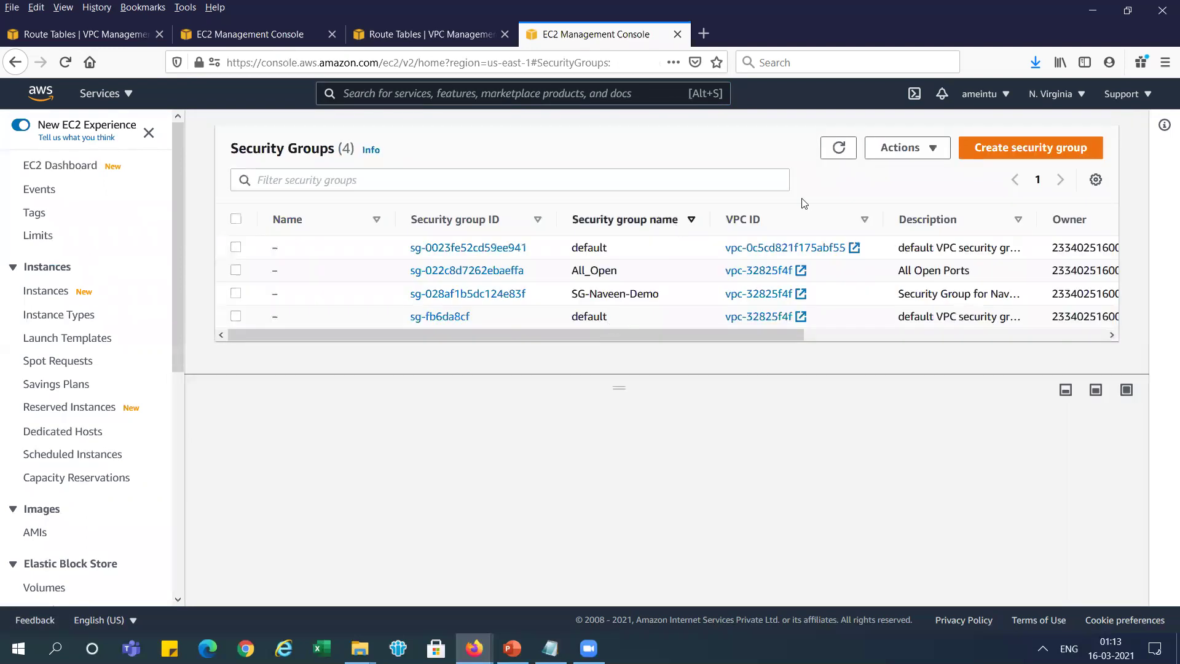
pyautogui.click(1027, 151)
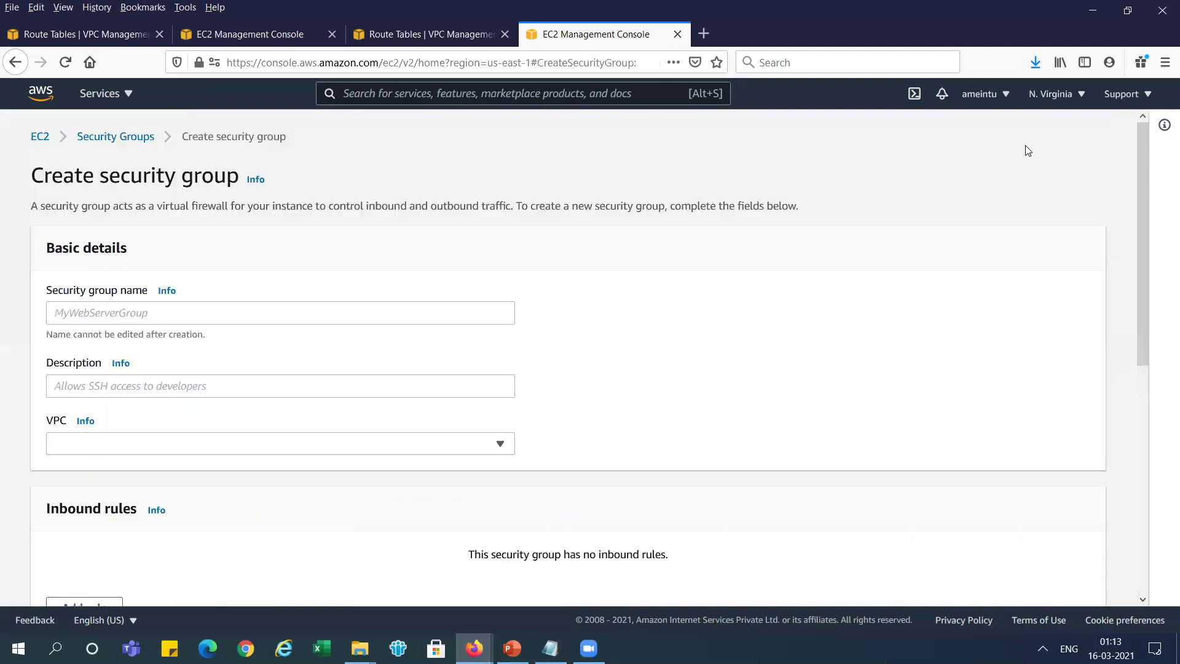
pyautogui.click(387, 452)
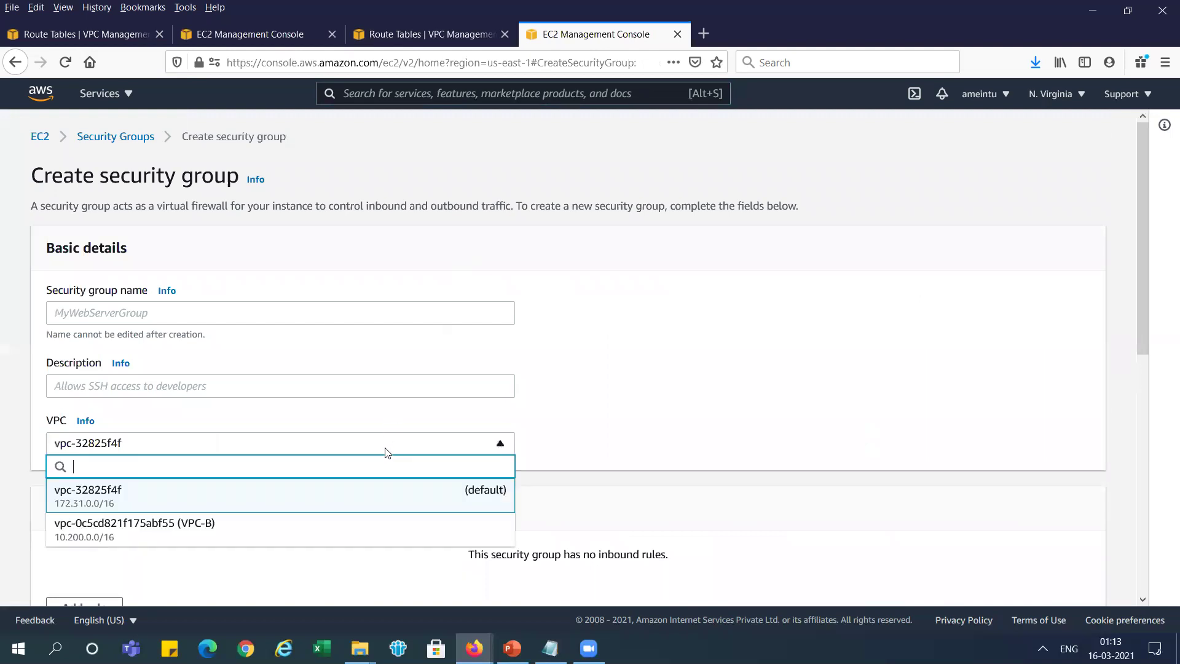
pyautogui.click(316, 534)
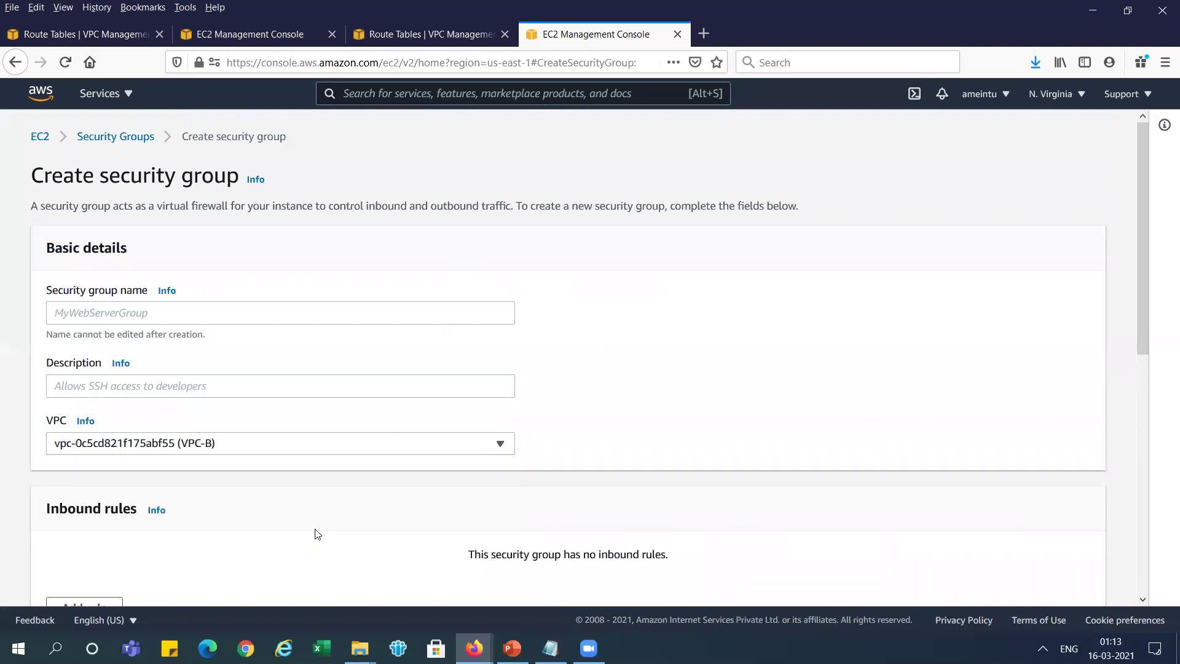
# - Copy SG-VPC-B from the PowerPoint slide and enter it as the new security group's name and description in Firefox
pyautogui.hotkey('alt', 'Tab')
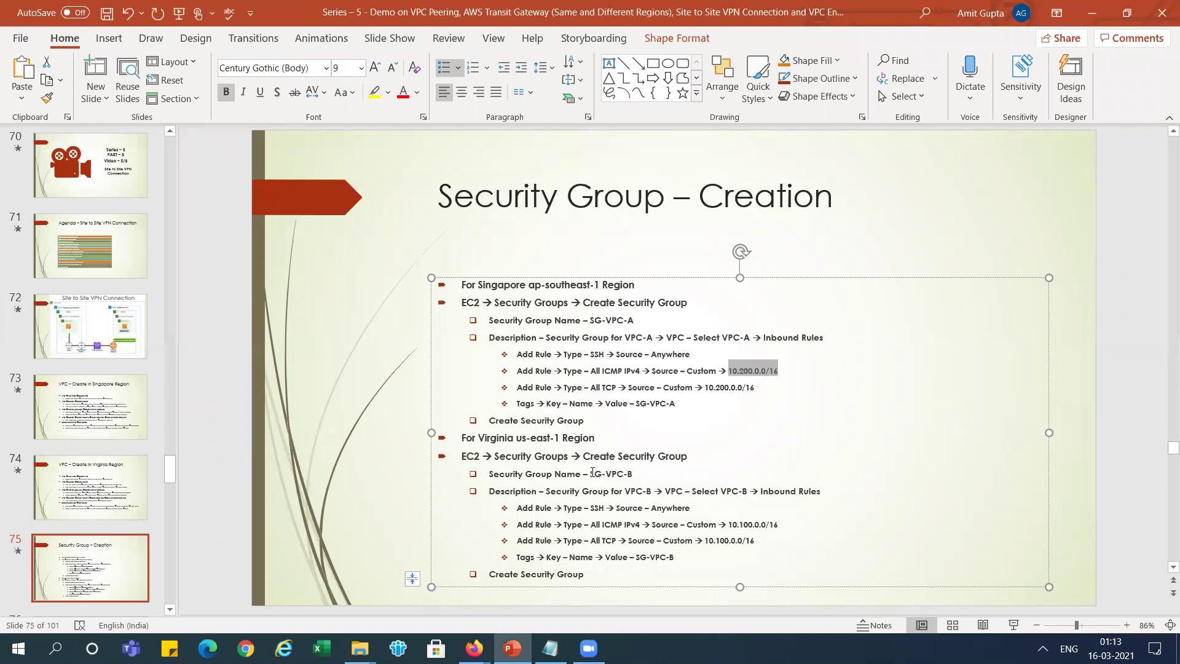
pyautogui.moveTo(592, 472); pyautogui.dragTo(636, 470)
pyautogui.hotkey('ctrl', 'c')
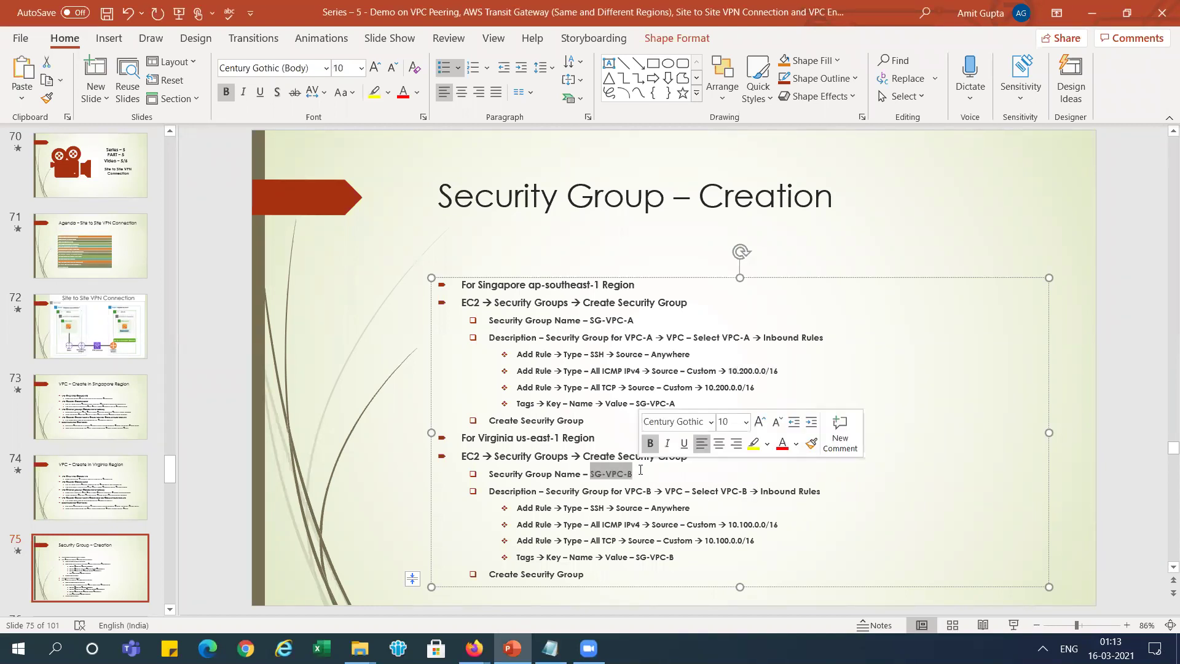
pyautogui.hotkey('alt', 'Tab')
pyautogui.click(316, 305)
pyautogui.hotkey('ctrl', 'v')
pyautogui.click(298, 391)
pyautogui.hotkey('ctrl', 'v')
# - Add a tag to the N. Virginia security group with key Name and value SG-VPC-B
pyautogui.scroll(-3, 1136, 488)
pyautogui.scroll(-5, 1135, 488)
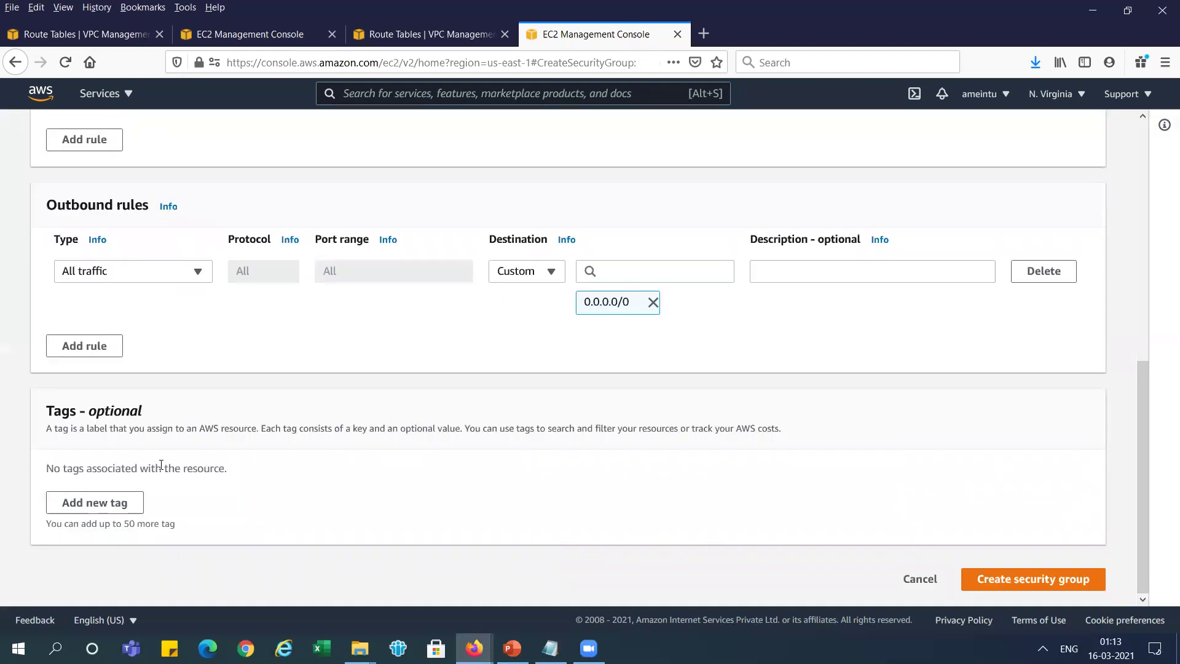
pyautogui.click(105, 510)
pyautogui.write('Name')
pyautogui.press('Tab')
pyautogui.hotkey('ctrl', 'v')
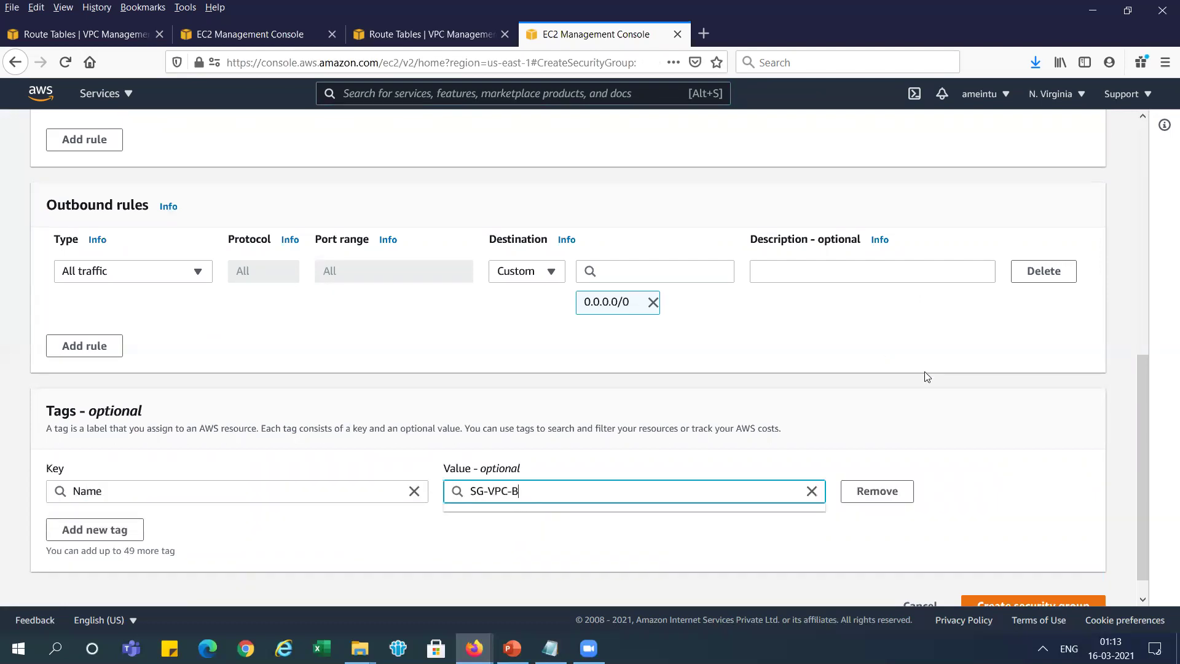
# - Add an inbound SSH rule with source Anywhere to the SG-VPC-B security group
pyautogui.moveTo(1144, 381); pyautogui.dragTo(1141, 264)
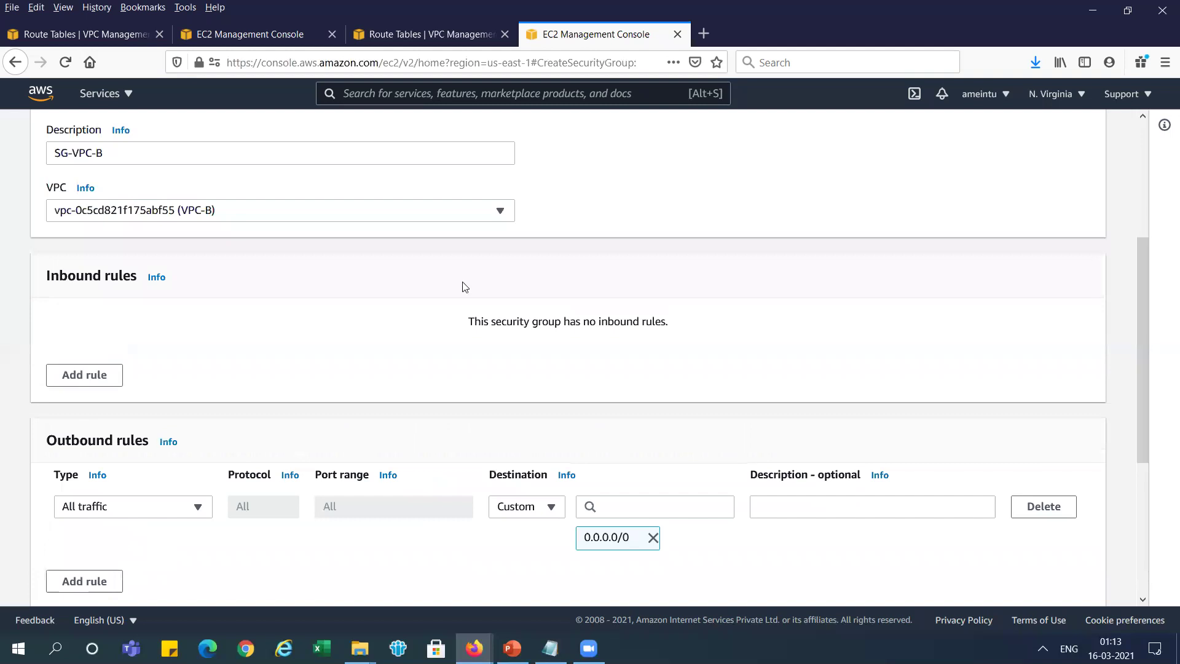
pyautogui.click(110, 374)
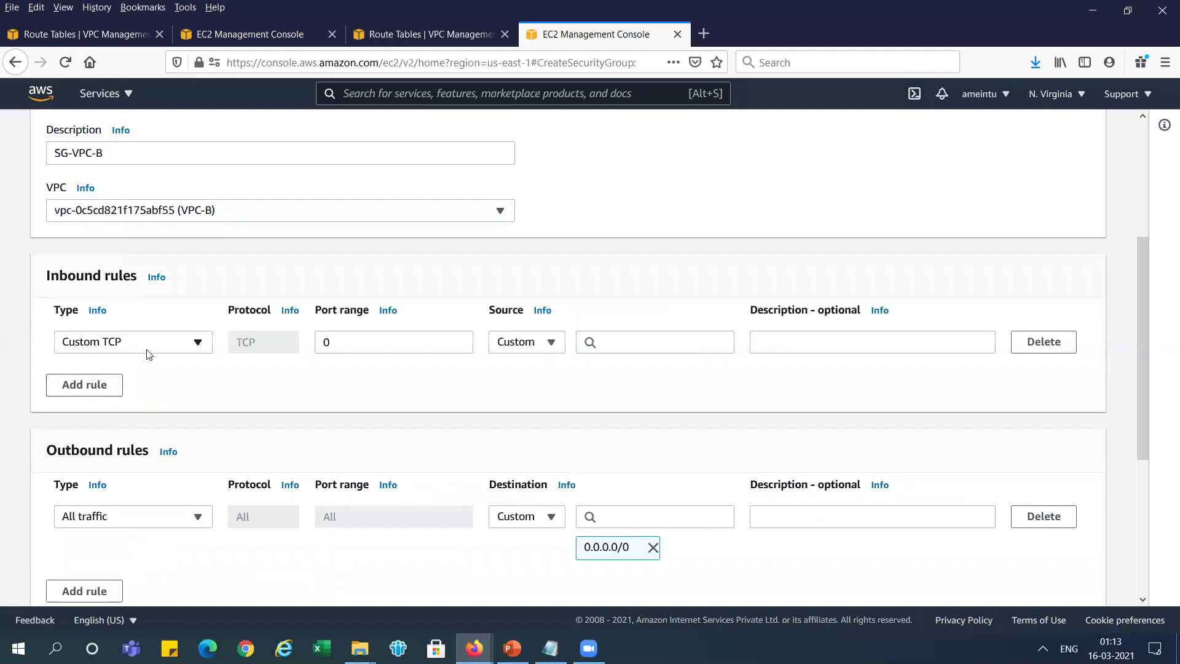
pyautogui.click(151, 349)
pyautogui.moveTo(207, 395); pyautogui.dragTo(206, 425)
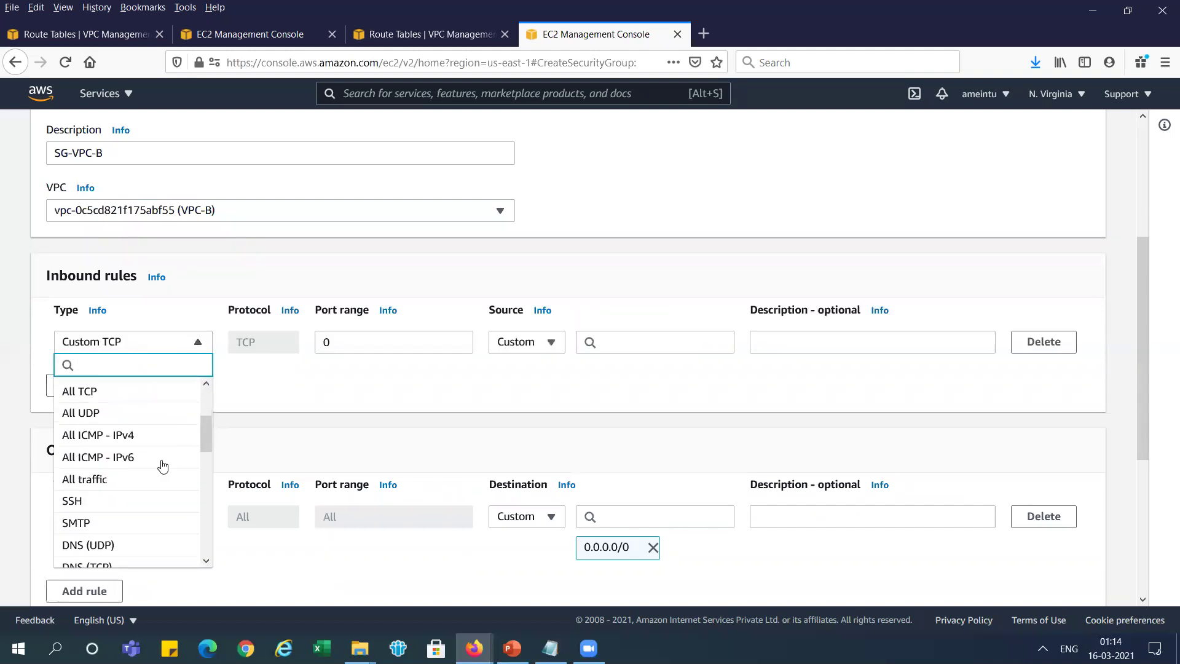
pyautogui.click(132, 502)
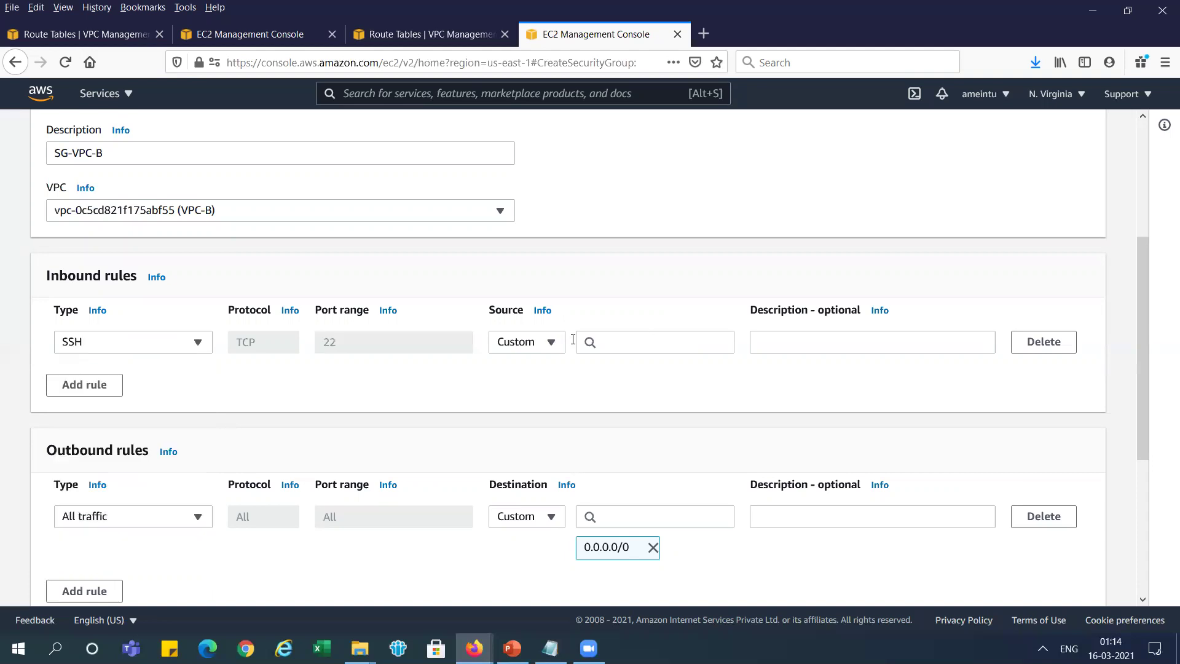
pyautogui.click(541, 344)
pyautogui.click(536, 388)
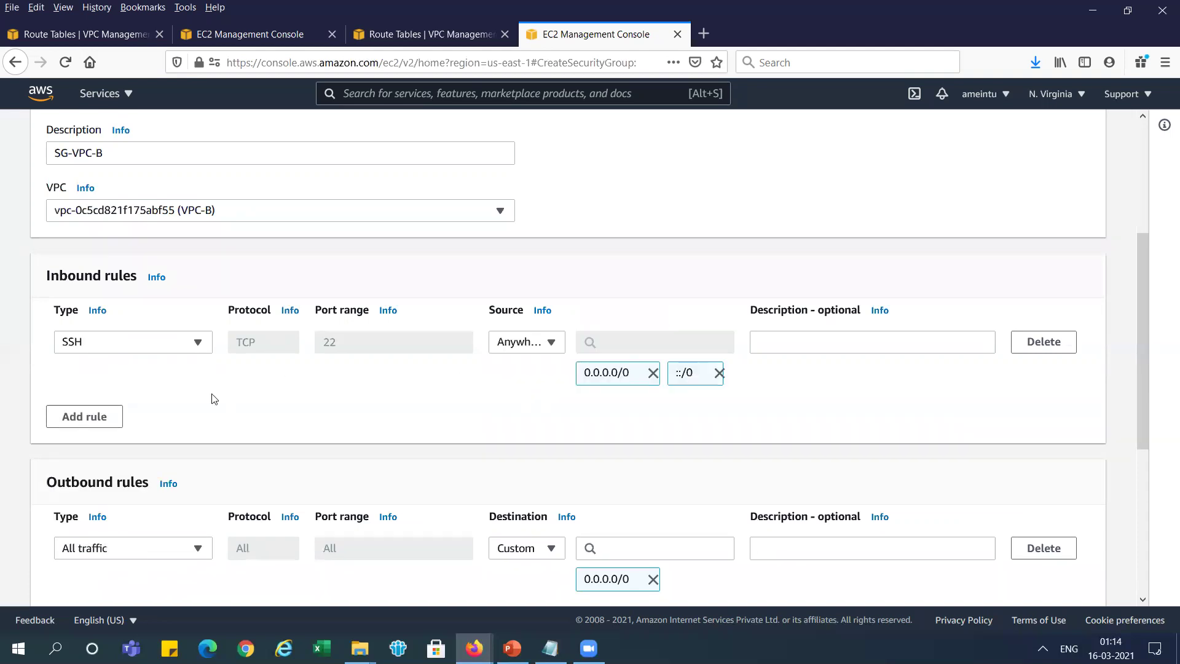
# - Add two more inbound rules to SG-VPC-B, one of type All ICMP - IPv4 and one of type All TCP
pyautogui.click(82, 418)
pyautogui.click(161, 408)
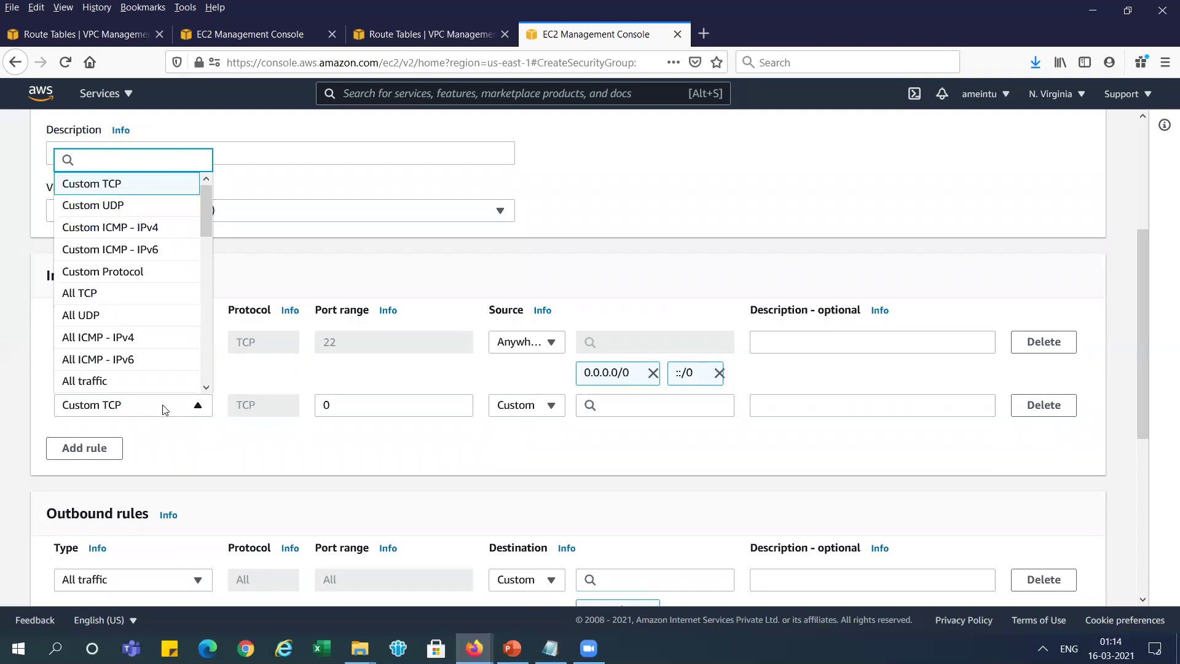
pyautogui.click(145, 339)
pyautogui.click(92, 448)
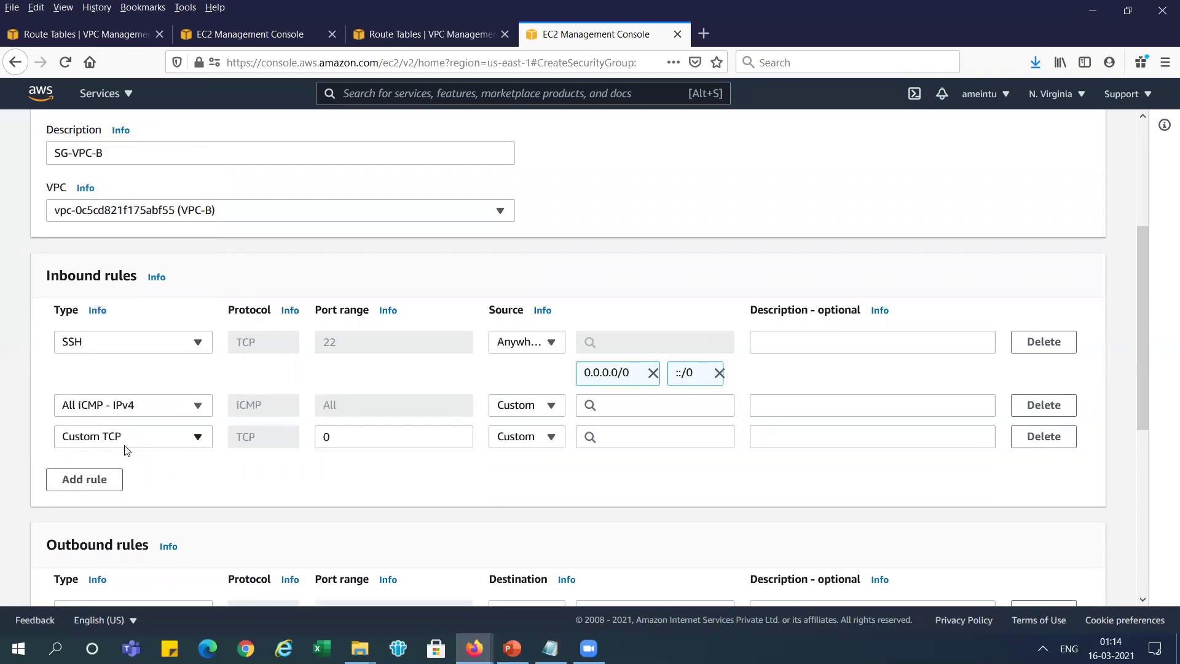
pyautogui.click(138, 440)
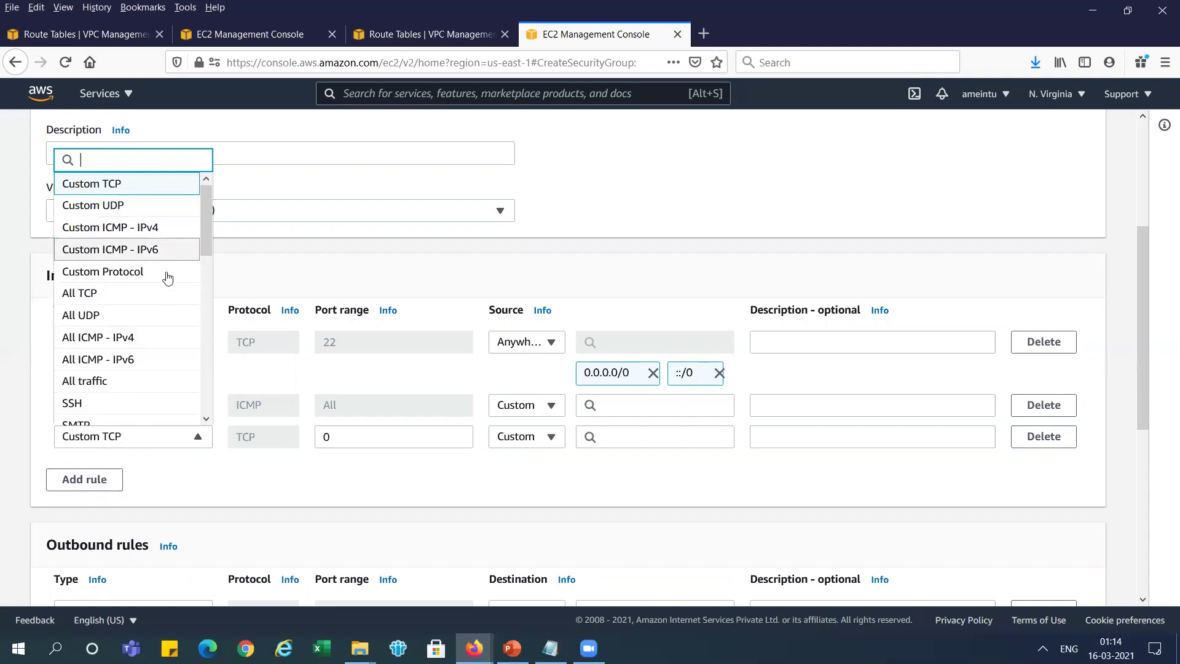
pyautogui.click(152, 293)
# - Copy 10.100.0.0/16 from the Virginia section of the PowerPoint slide and set it in Firefox as the All ICMP - IPv4 rule's custom source
pyautogui.hotkey('alt', 'Tab')
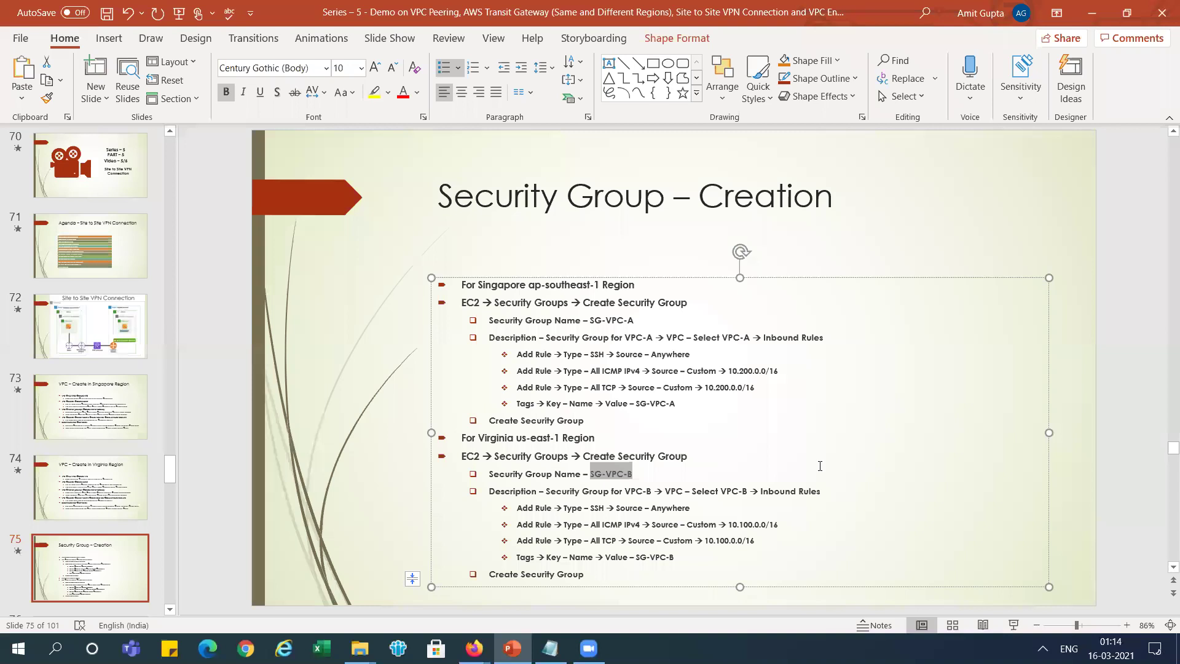
pyautogui.moveTo(730, 526); pyautogui.dragTo(780, 522)
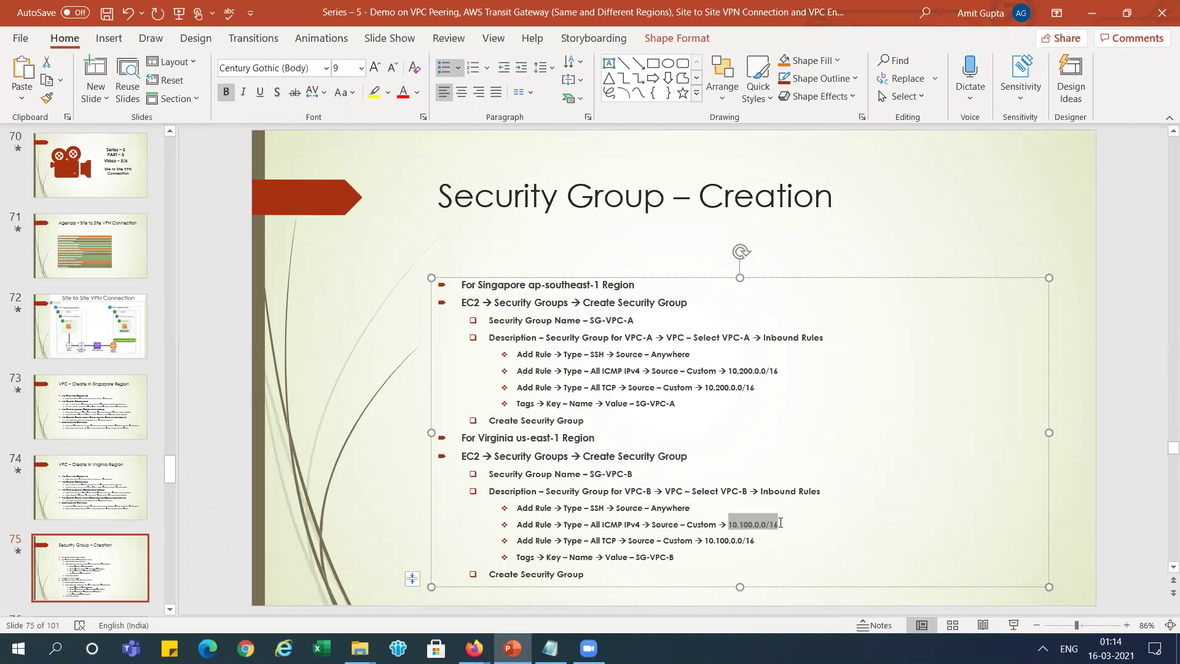
pyautogui.hotkey('alt', 'Tab')
pyautogui.click(806, 350)
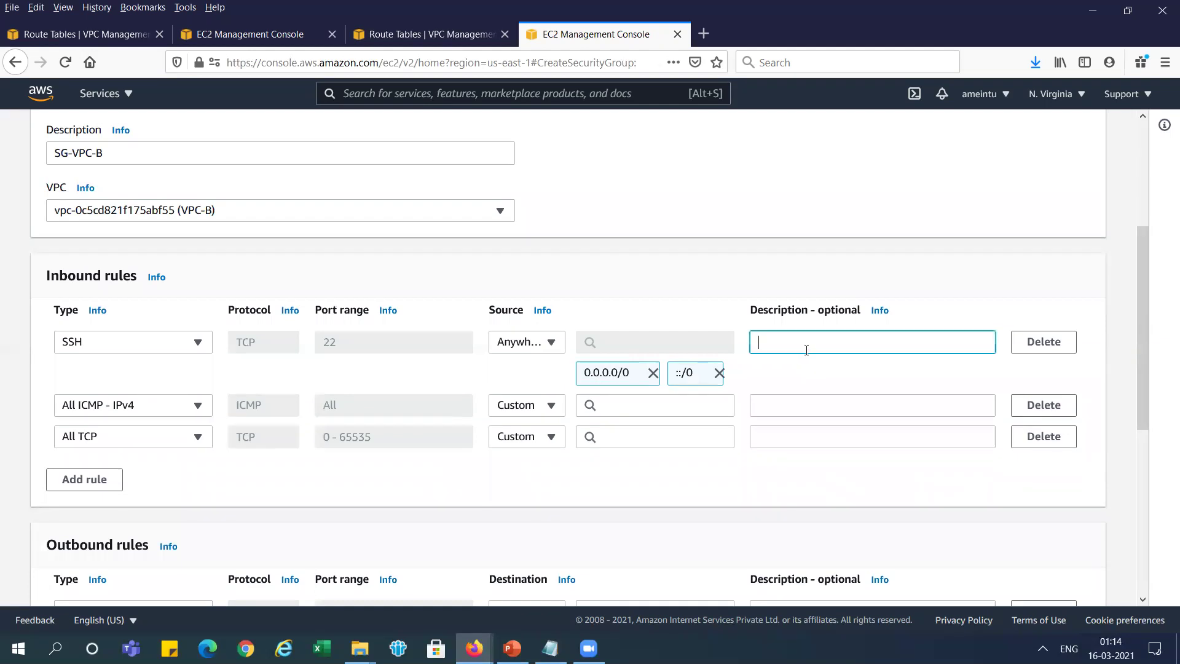
pyautogui.click(668, 407)
pyautogui.hotkey('ctrl', 'v')
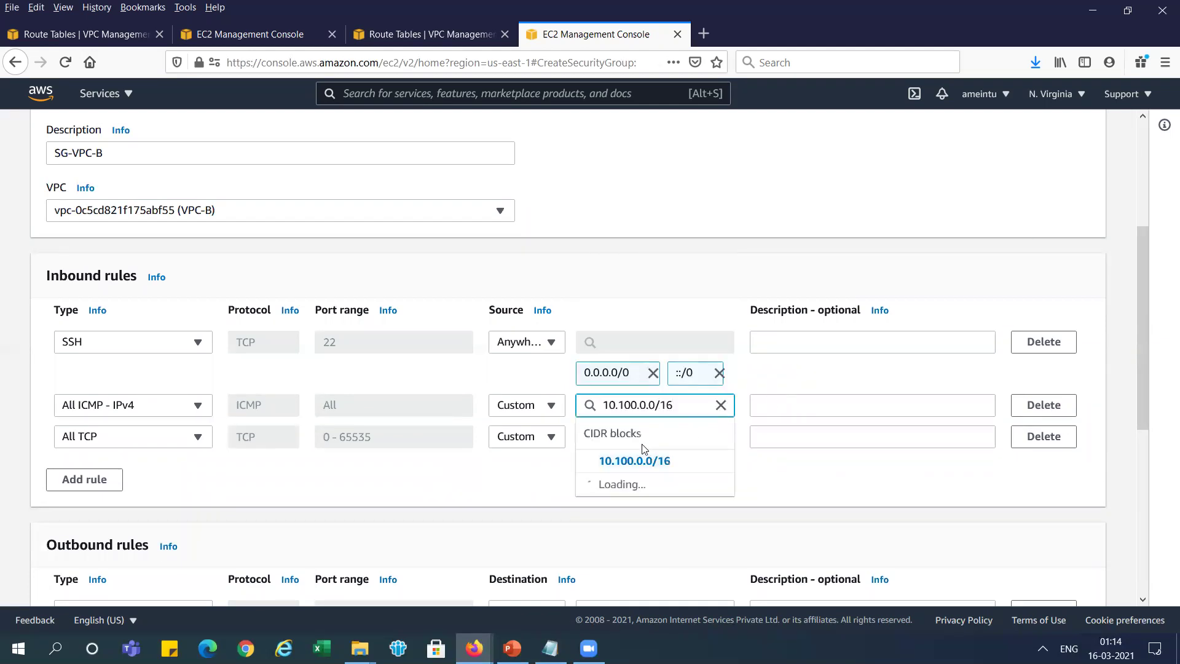
pyautogui.click(637, 464)
# - Set the All TCP rule's custom source to 10.100.0.0/16 and create the security group SG-VPC-B
pyautogui.click(640, 467)
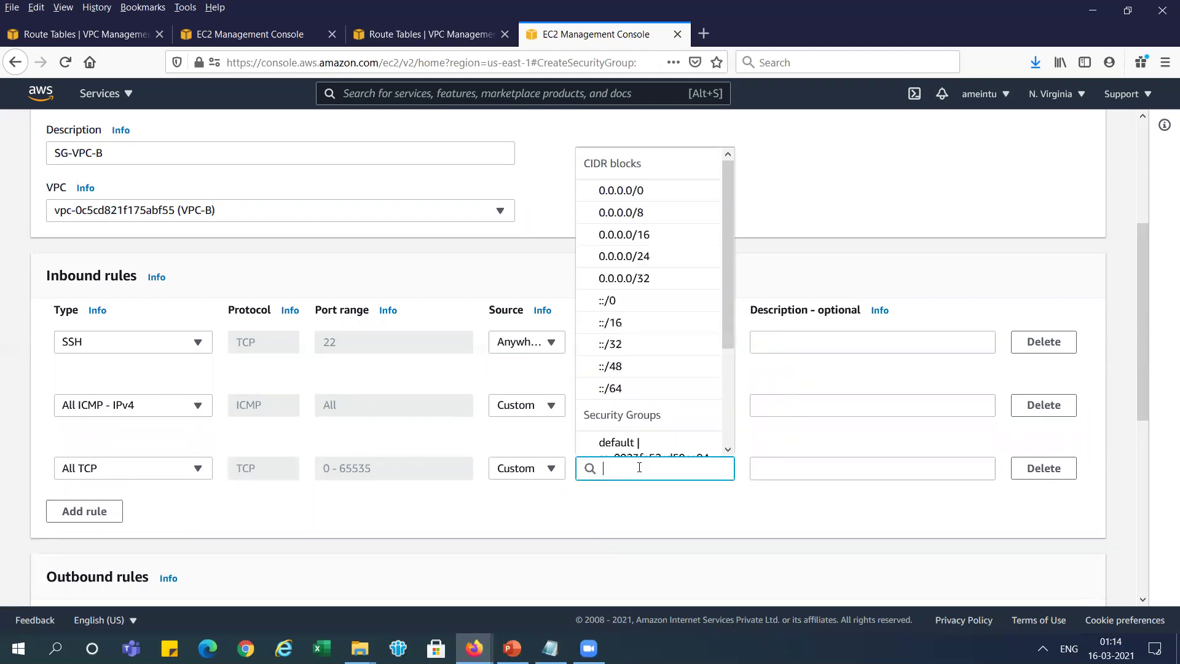
pyautogui.hotkey('ctrl', 'v')
pyautogui.click(640, 524)
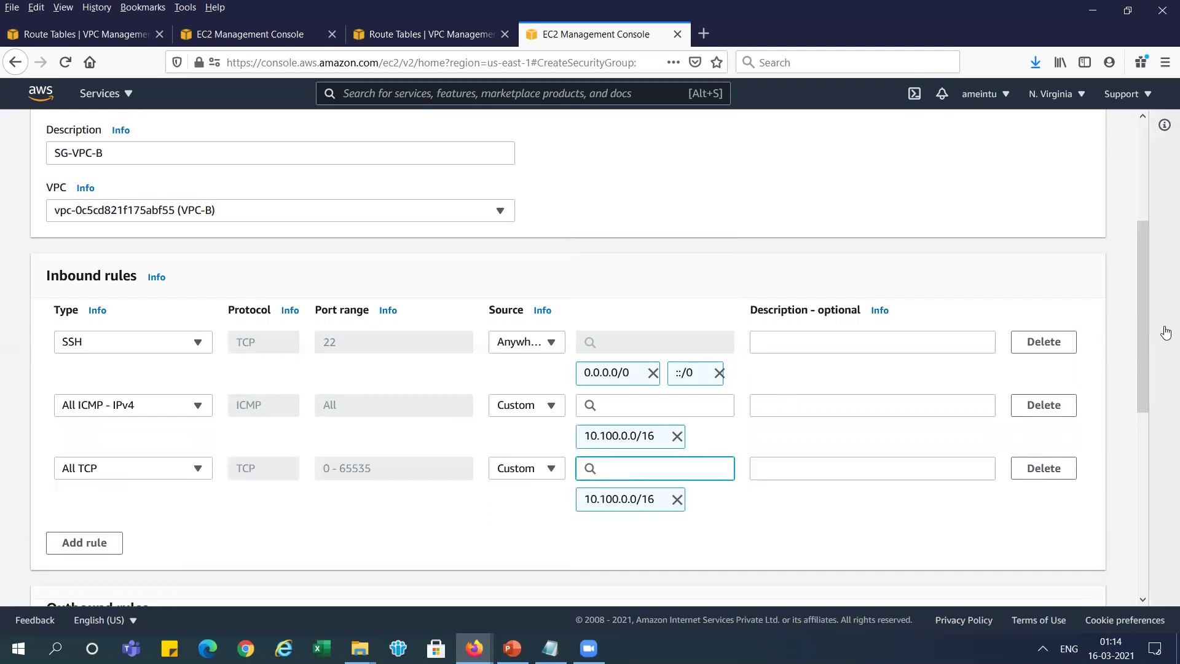
pyautogui.moveTo(1141, 356); pyautogui.dragTo(1144, 560)
pyautogui.click(1077, 576)
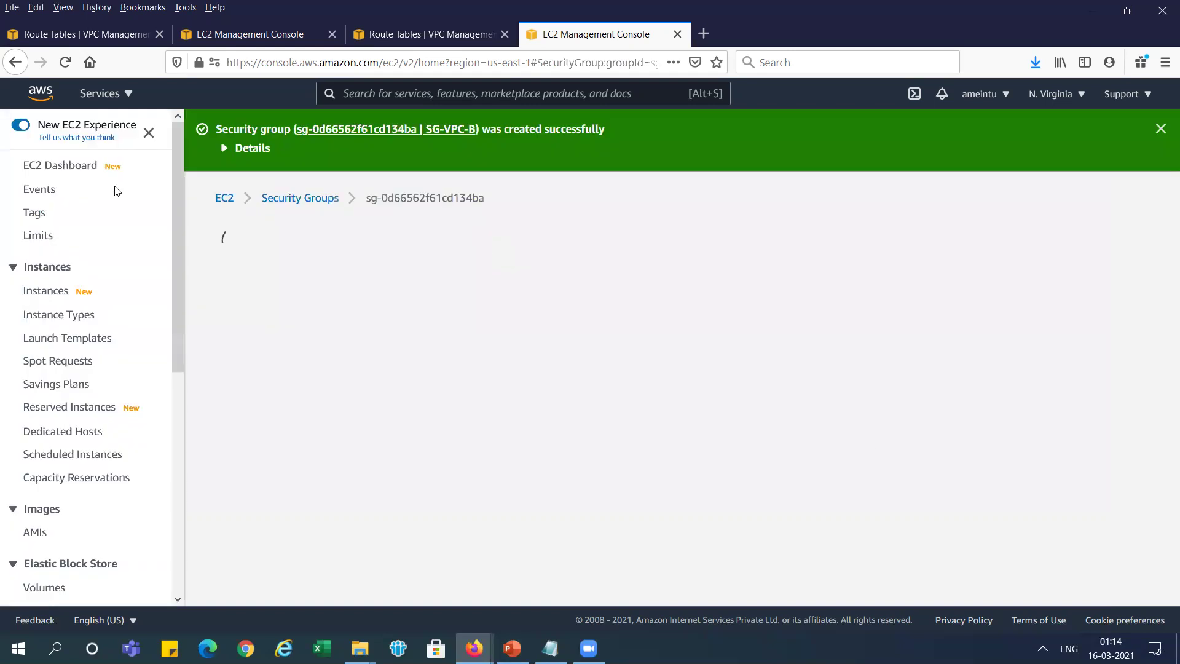
# - Open the N. Virginia EC2 dashboard and consult the PowerPoint slide on creating EC2 instances in each VPC
pyautogui.click(59, 172)
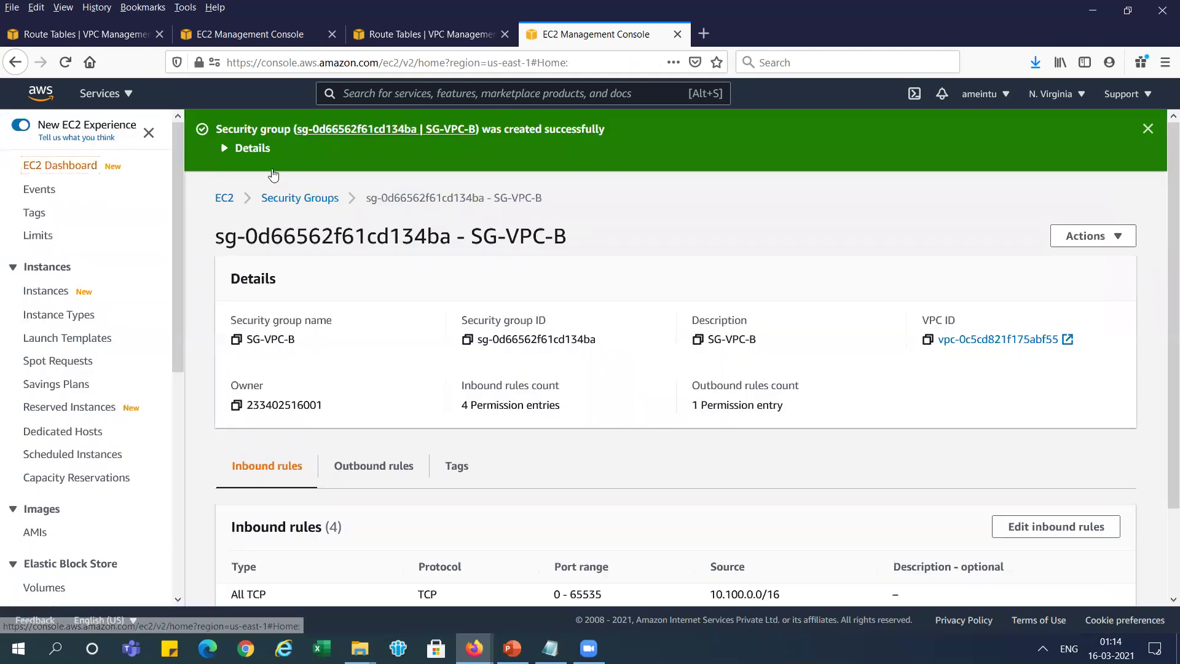
pyautogui.hotkey('alt', 'Tab')
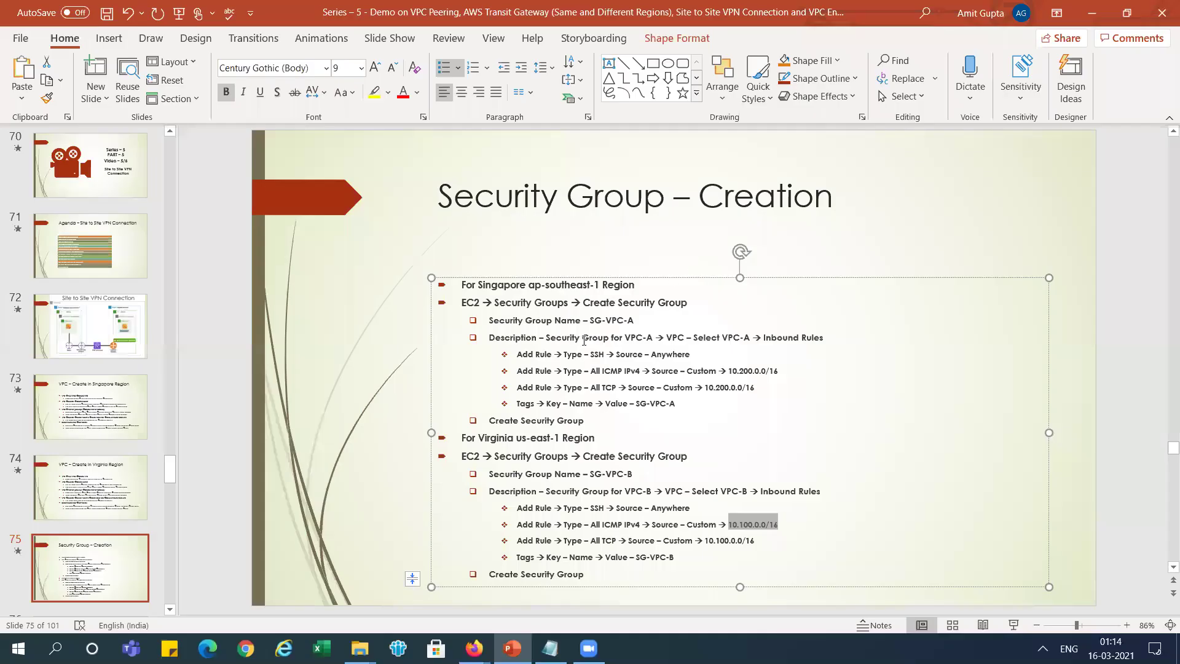
pyautogui.click(104, 557)
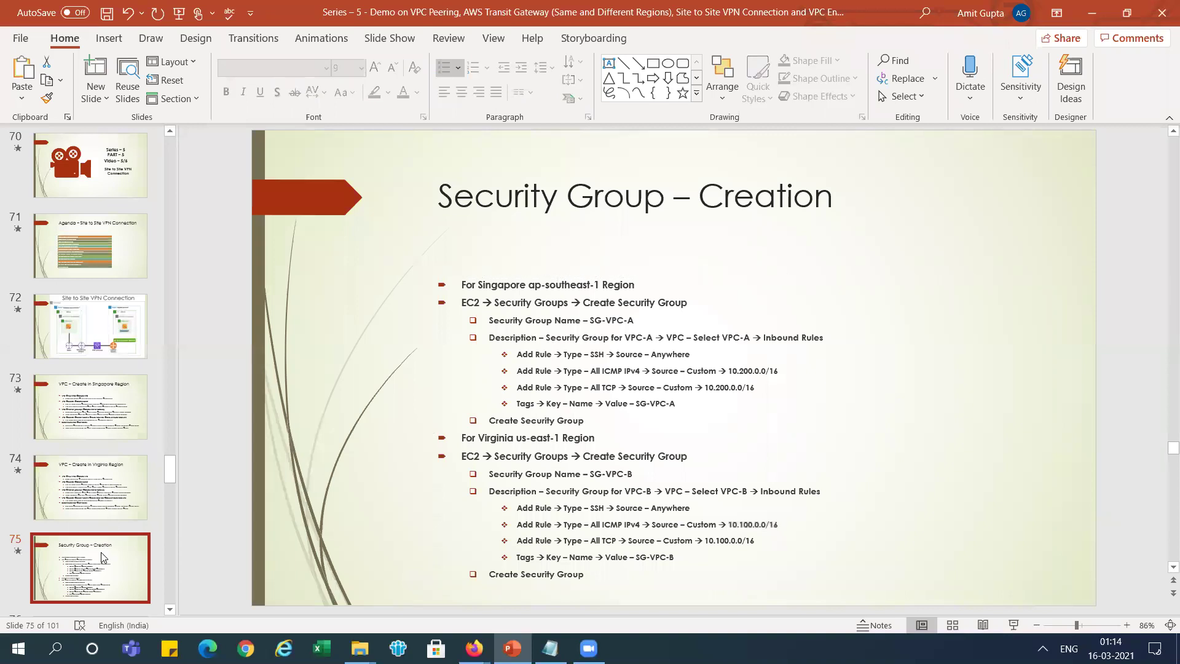
pyautogui.press('Down')
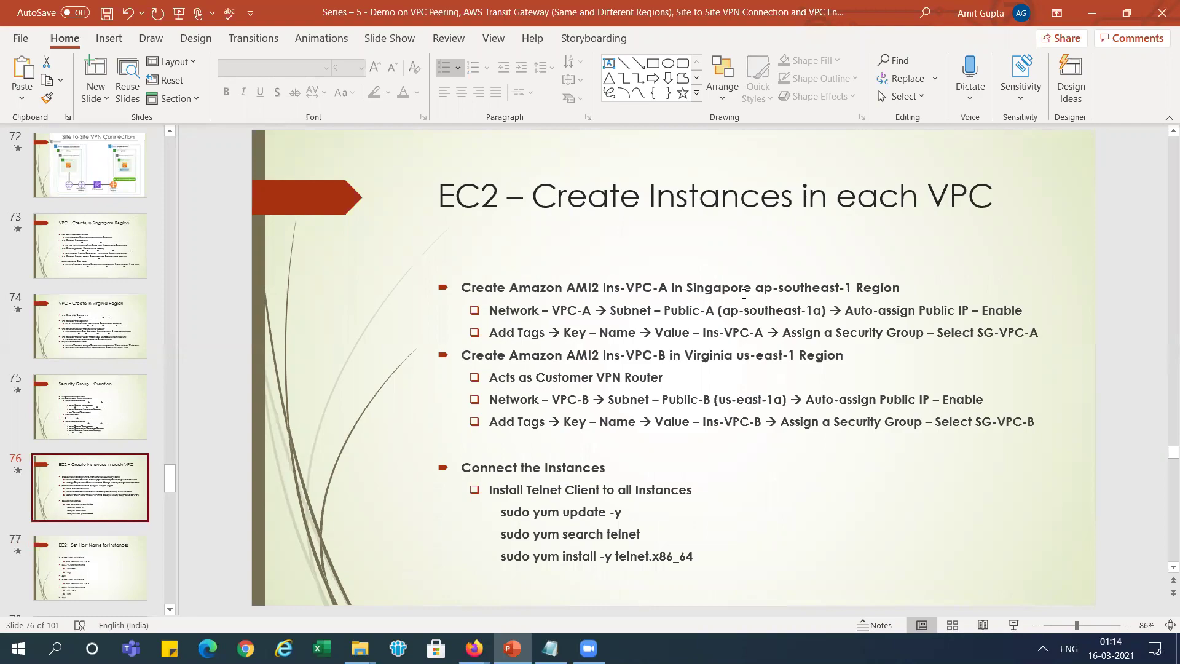
pyautogui.hotkey('alt', 'Tab')
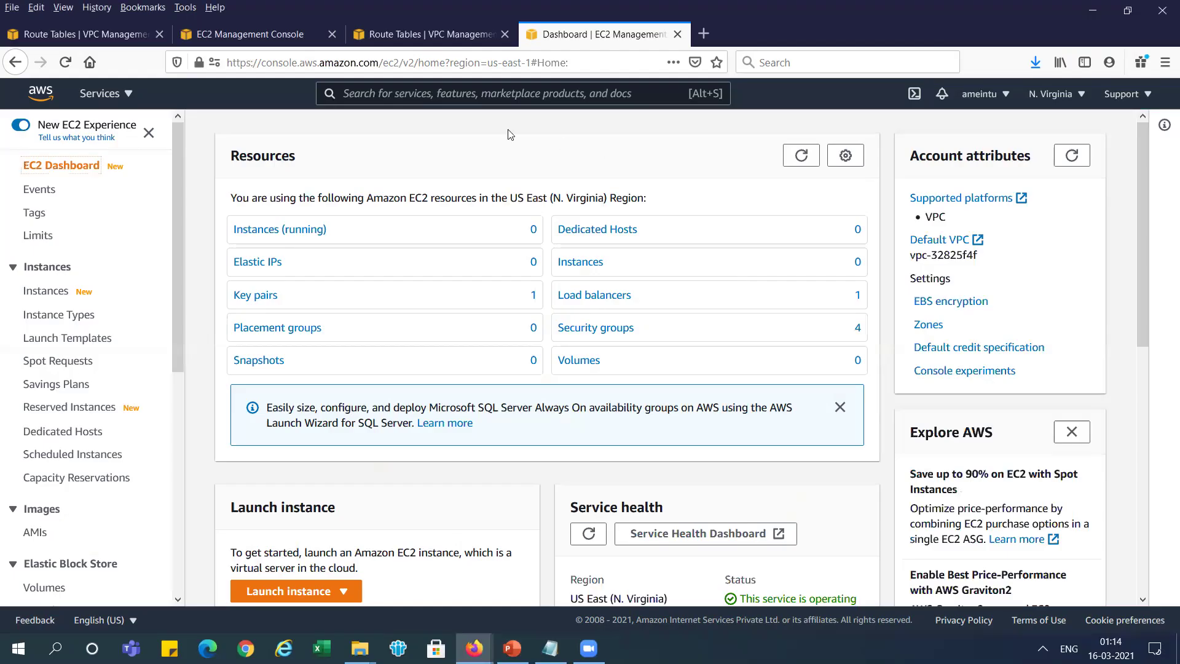
# - Start launching a N. Virginia instance from the 64-bit (x86) Amazon Linux 2 AMI, keeping the t2.micro instance type
pyautogui.click(294, 232)
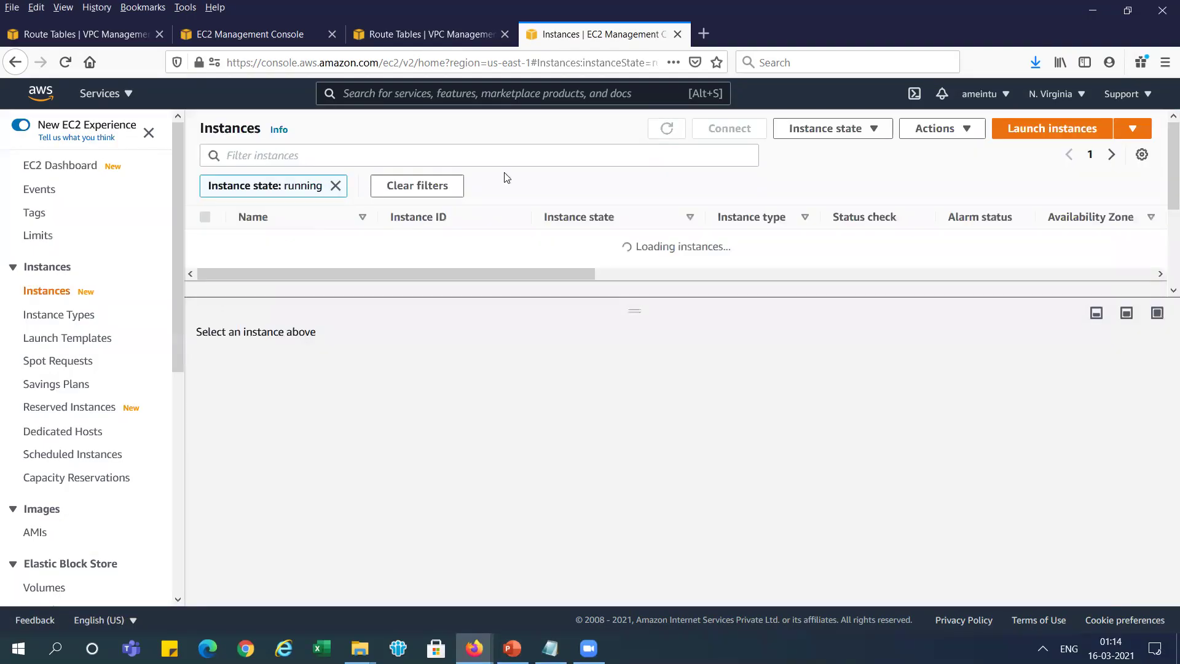
pyautogui.click(1069, 128)
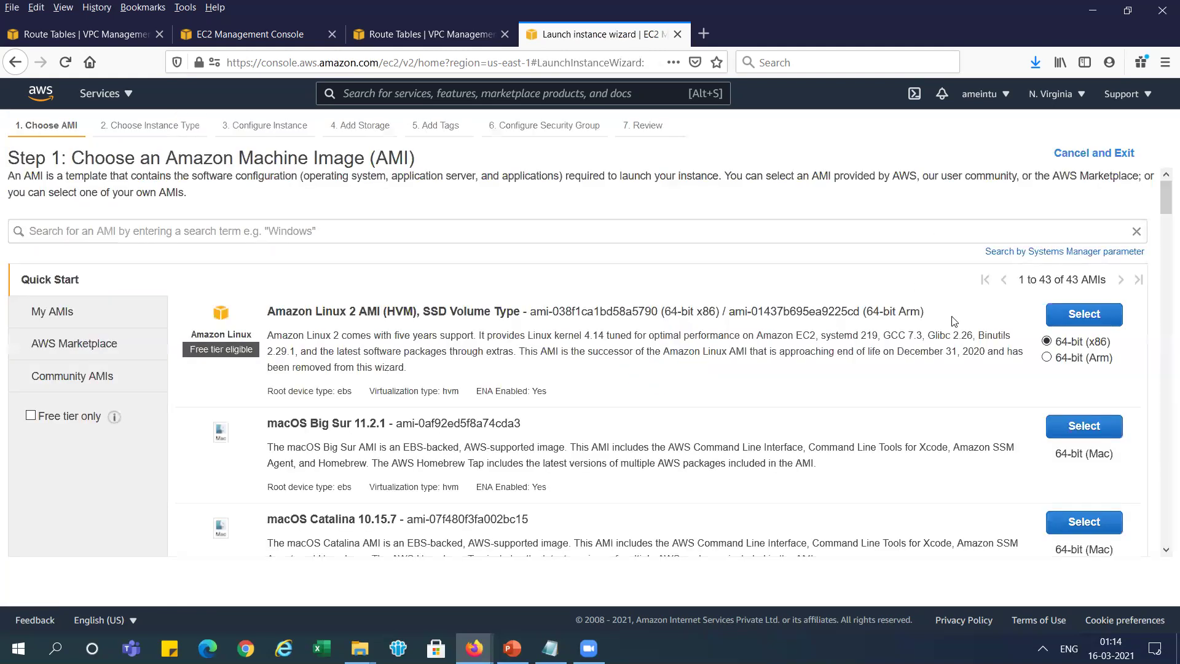
pyautogui.click(1074, 316)
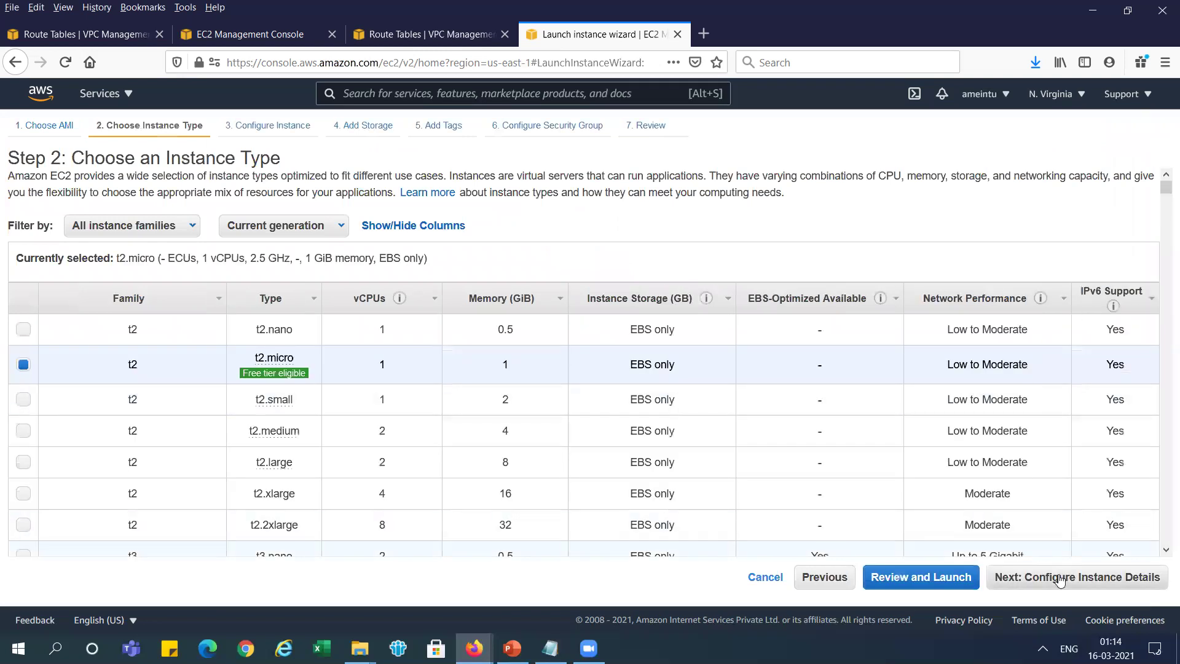
pyautogui.click(1059, 580)
# - Set the instance's network to VPC-B and its subnet to Public-B in us-east-1a, and enable auto-assign public IP
pyautogui.click(508, 281)
pyautogui.click(485, 314)
pyautogui.click(484, 308)
pyautogui.click(484, 307)
pyautogui.click(486, 346)
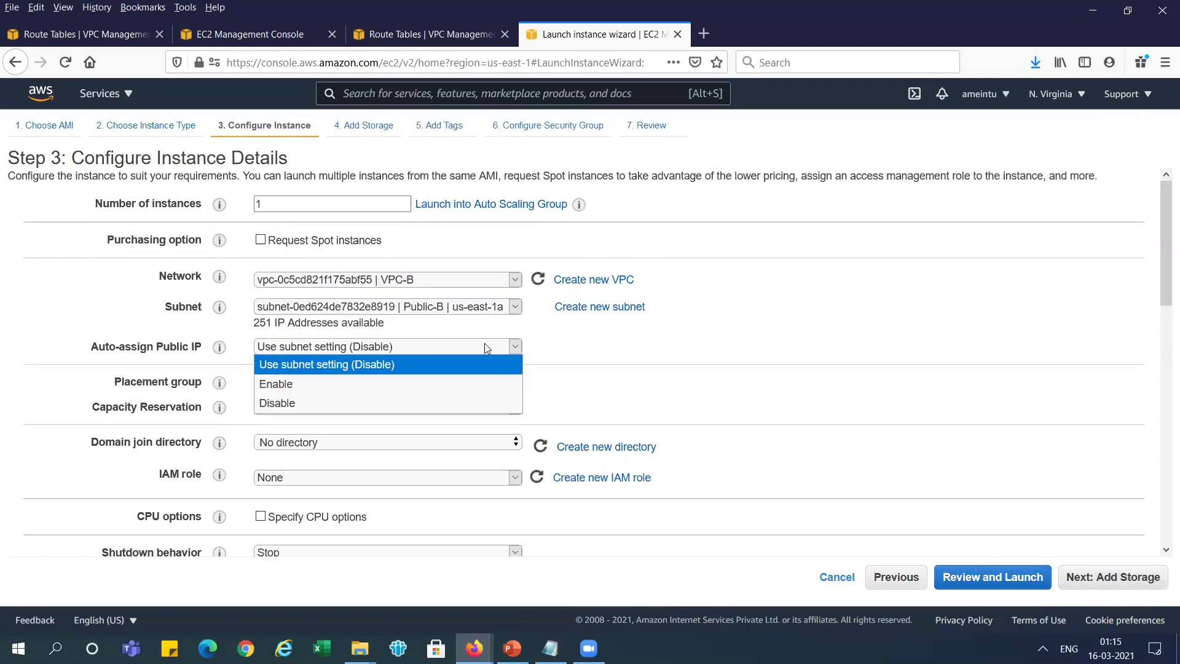
pyautogui.click(479, 380)
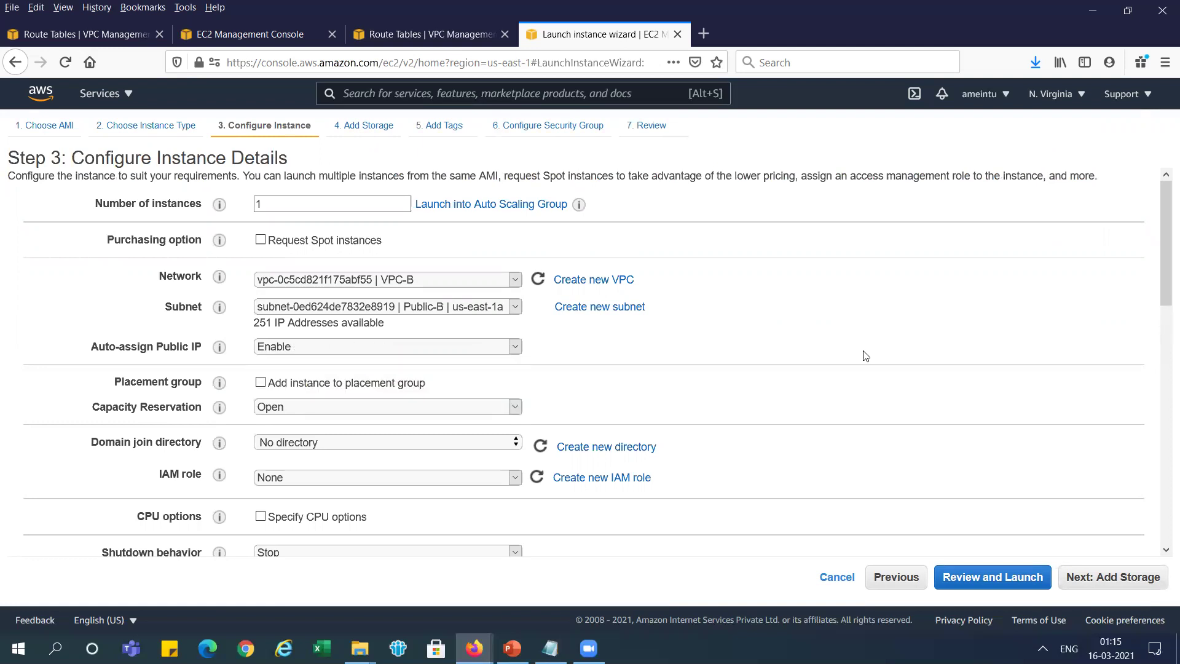
# - Check the instance settings against the PowerPoint slide and copy the name Ins-VPC-B from it for use in Firefox
pyautogui.hotkey('alt', 'Tab')
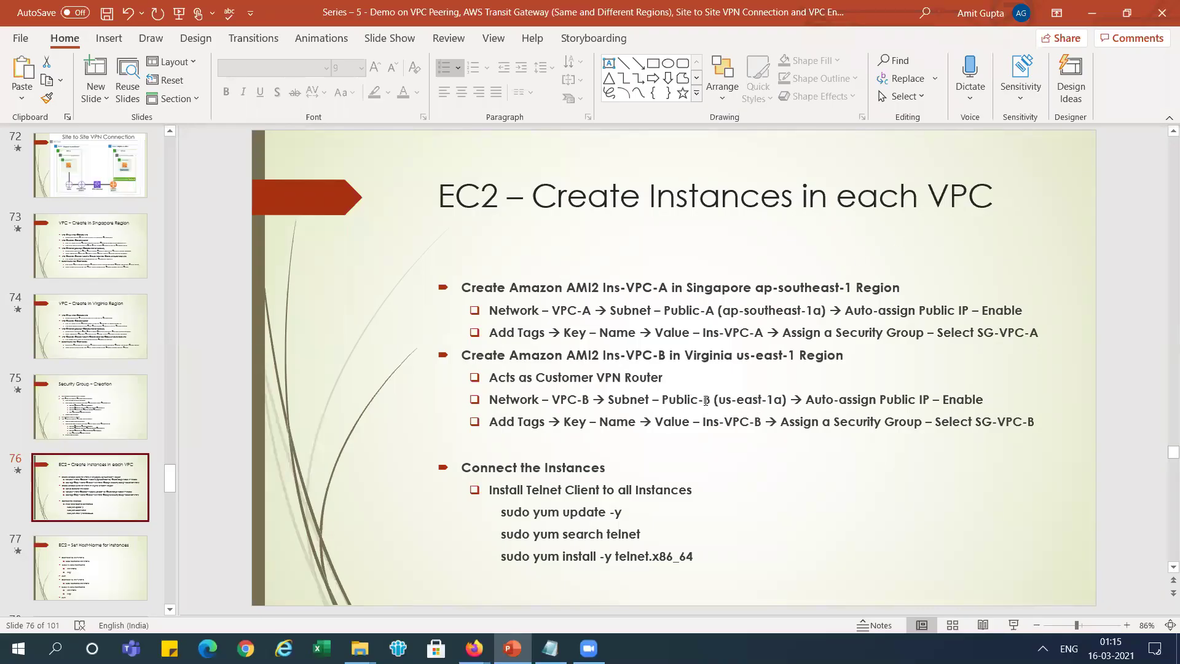
pyautogui.hotkey('alt', 'Tab')
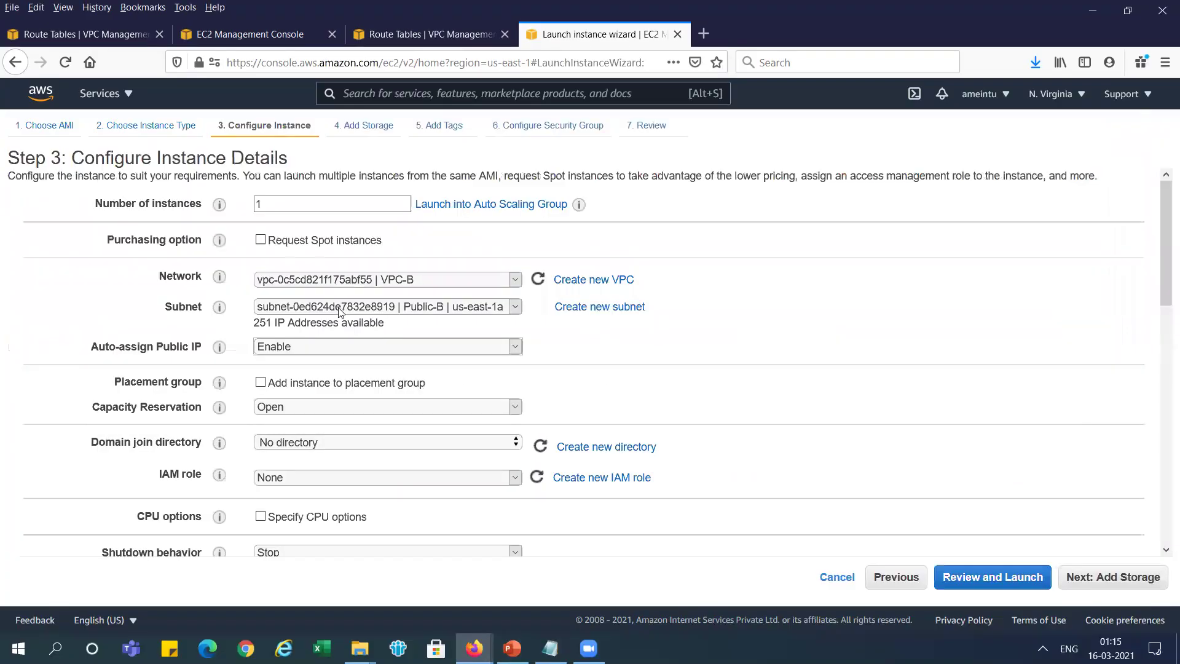
pyautogui.hotkey('alt', 'Tab')
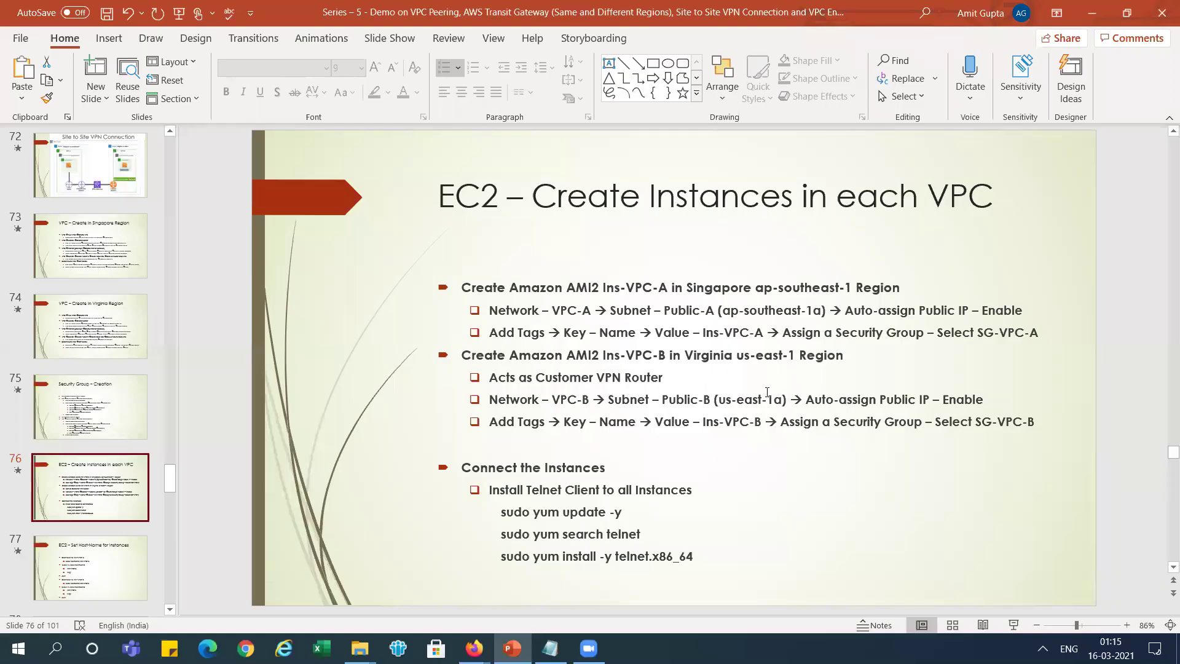
pyautogui.moveTo(704, 422); pyautogui.dragTo(761, 425)
pyautogui.hotkey('ctrl', 'c')
pyautogui.hotkey('alt', 'Tab')
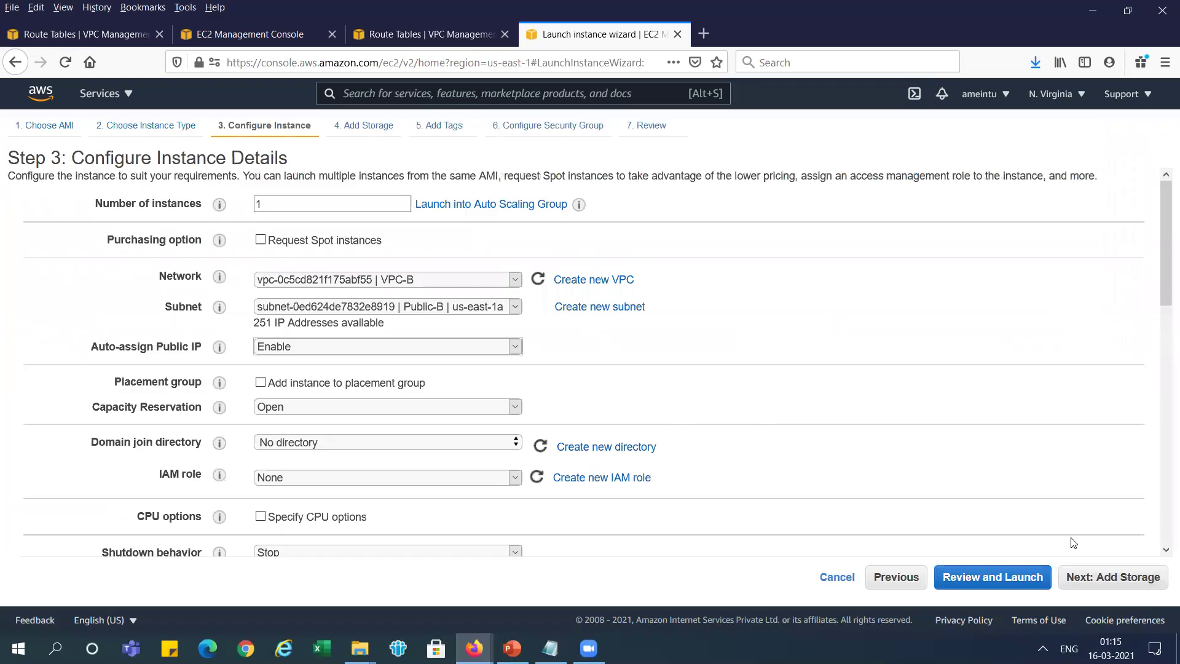
# - Keep the default storage and add a Name tag with the value Ins-VPC-B to the instance
pyautogui.click(1104, 576)
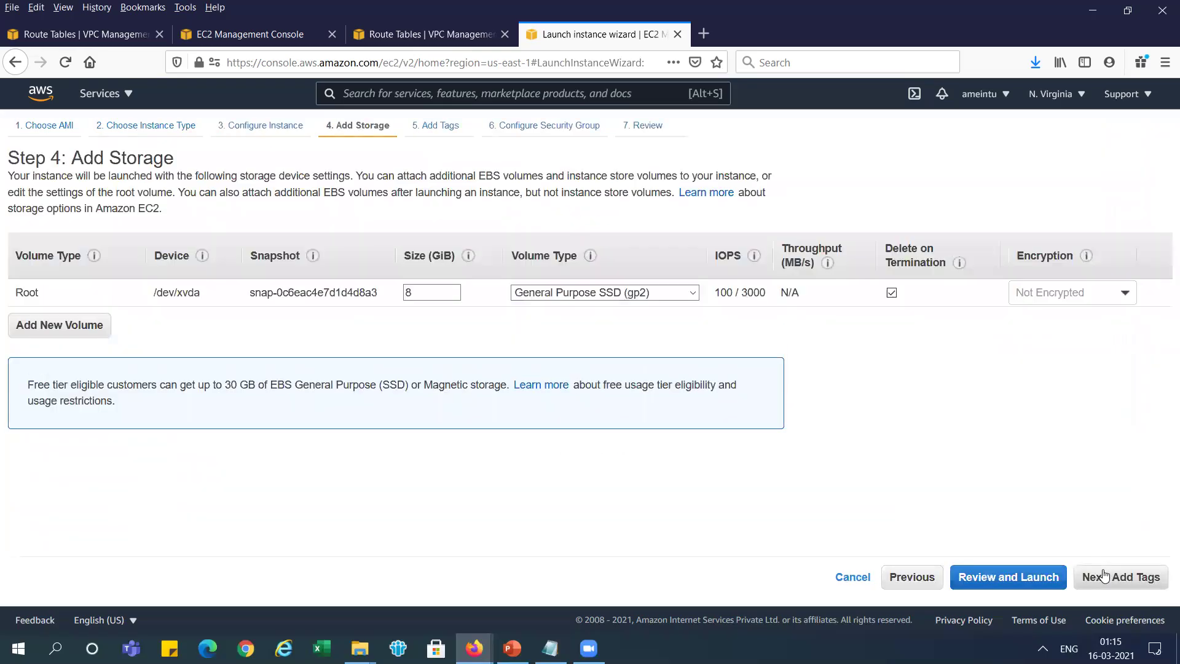
pyautogui.click(1104, 576)
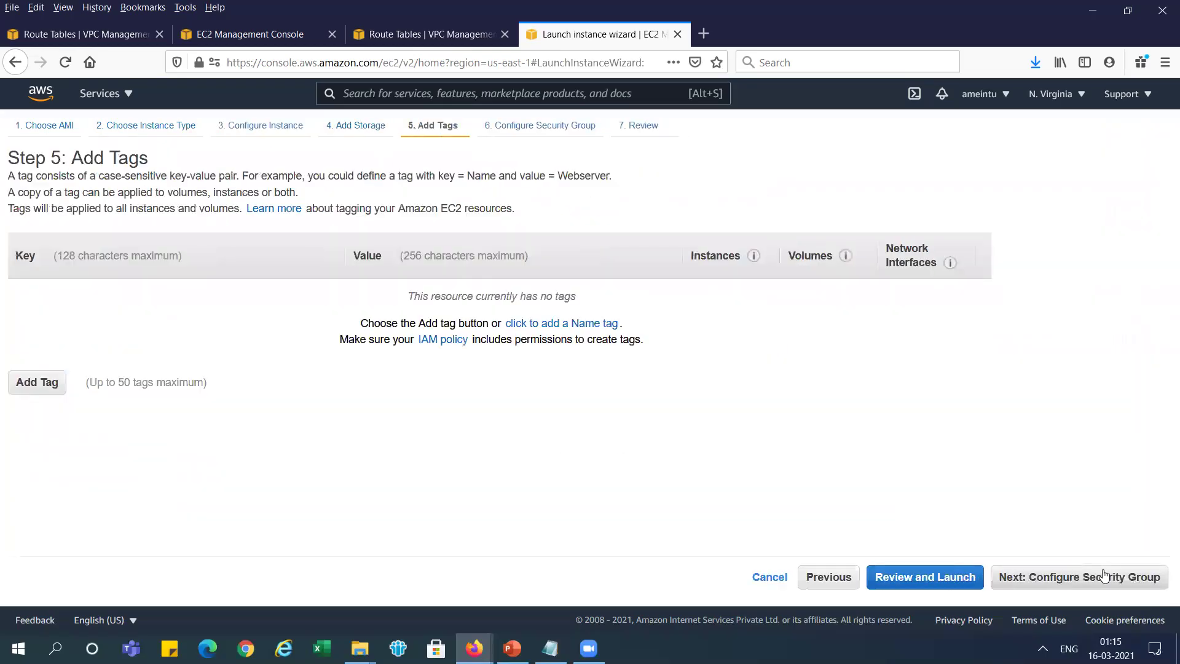
pyautogui.click(610, 325)
pyautogui.hotkey('ctrl', 'v')
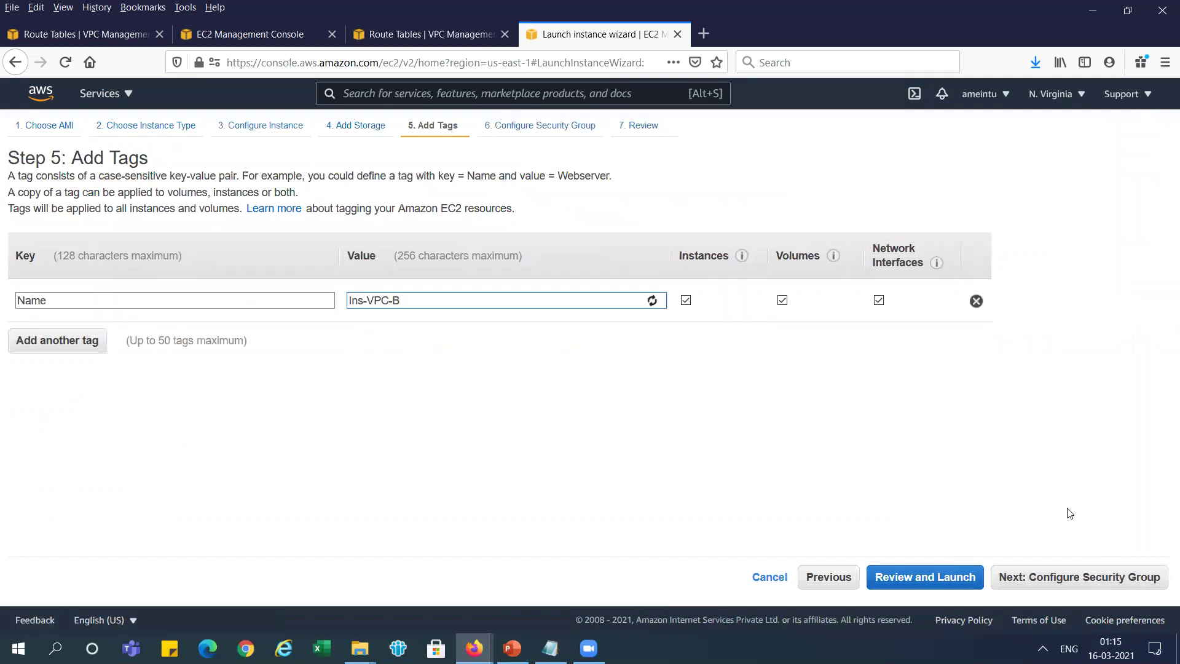
# - Assign the existing security group SG-VPC-B to the instance
pyautogui.click(1075, 578)
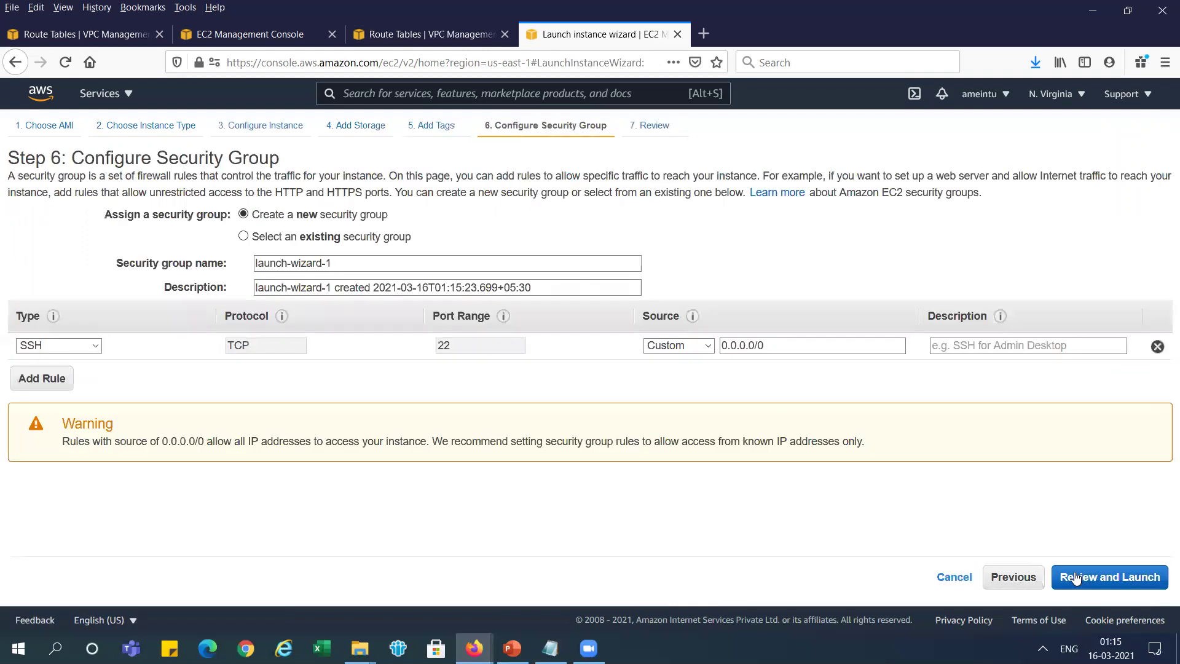
pyautogui.click(244, 237)
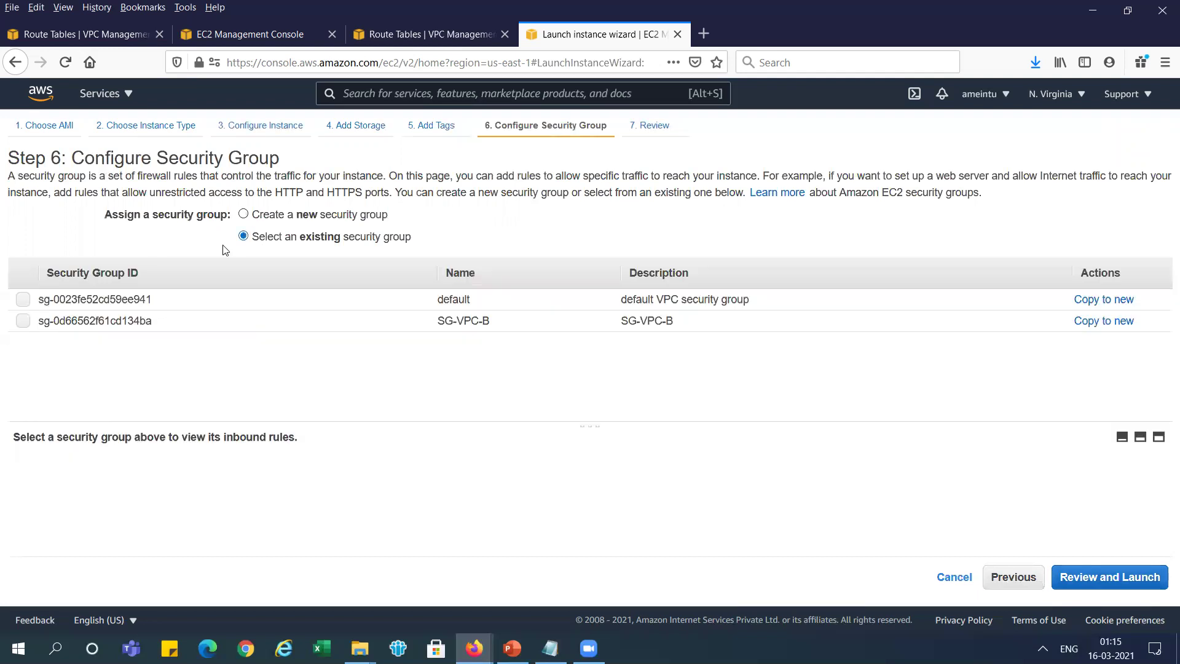
pyautogui.click(24, 322)
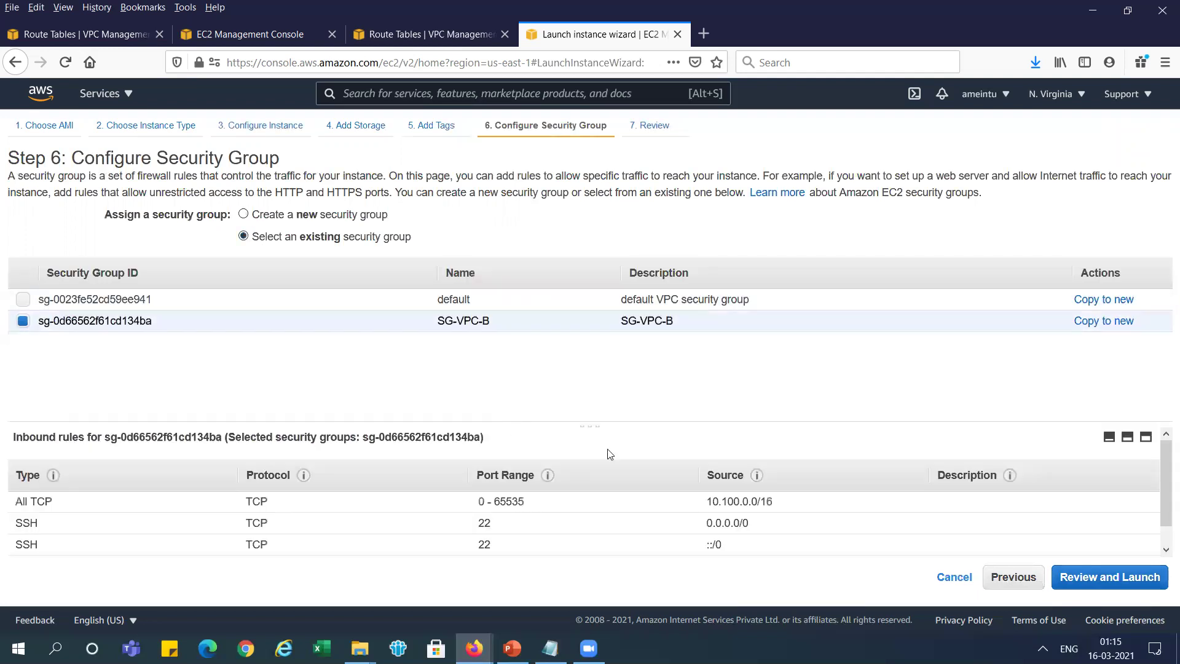
# - Launch the Ins-VPC-B instance with the existing NVirginia key pair, acknowledging access to the key file, and show the instances list
pyautogui.click(1133, 580)
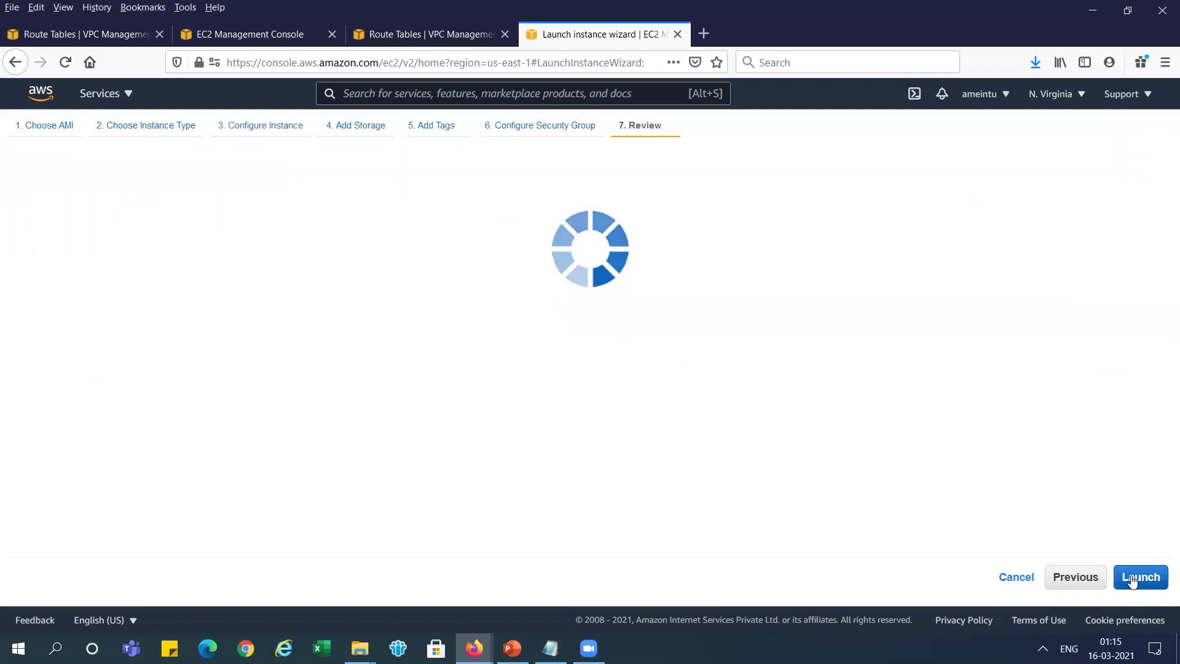
pyautogui.click(1133, 580)
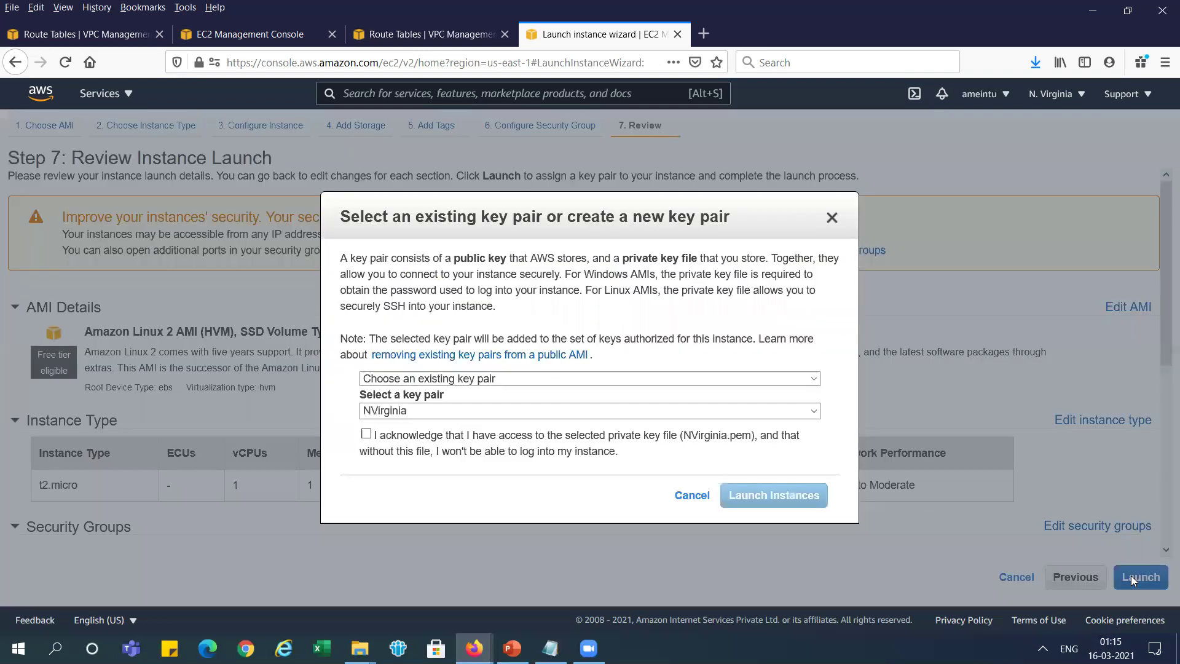
pyautogui.click(594, 439)
pyautogui.click(768, 495)
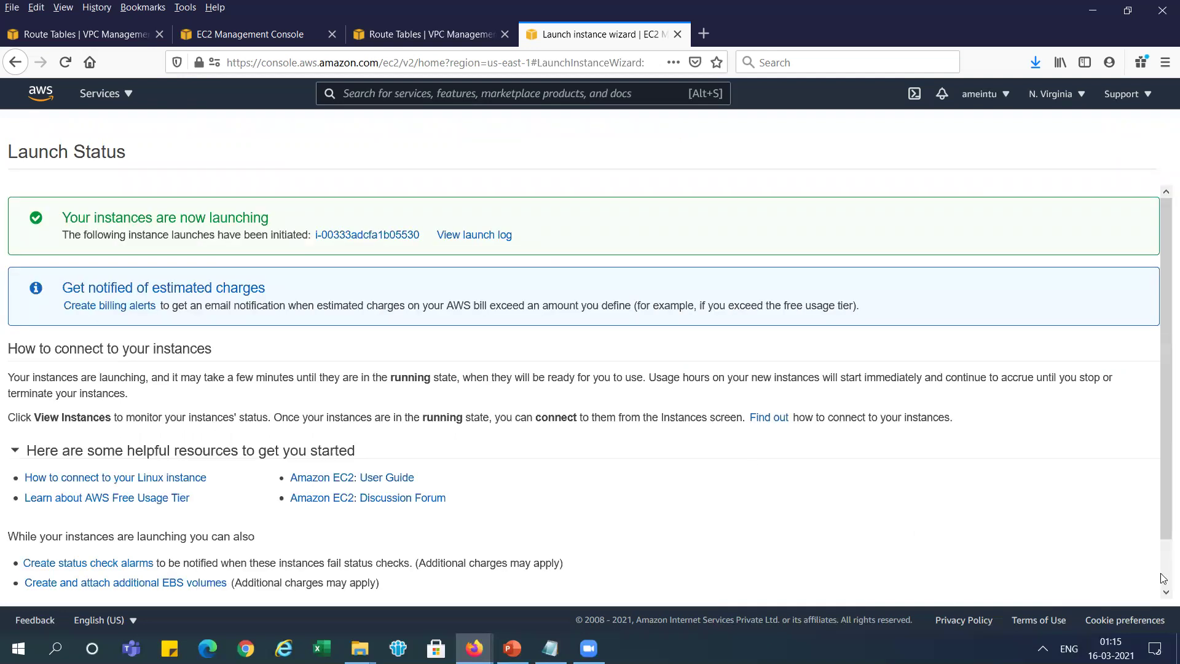
pyautogui.scroll(-1, 1163, 577)
pyautogui.click(1126, 584)
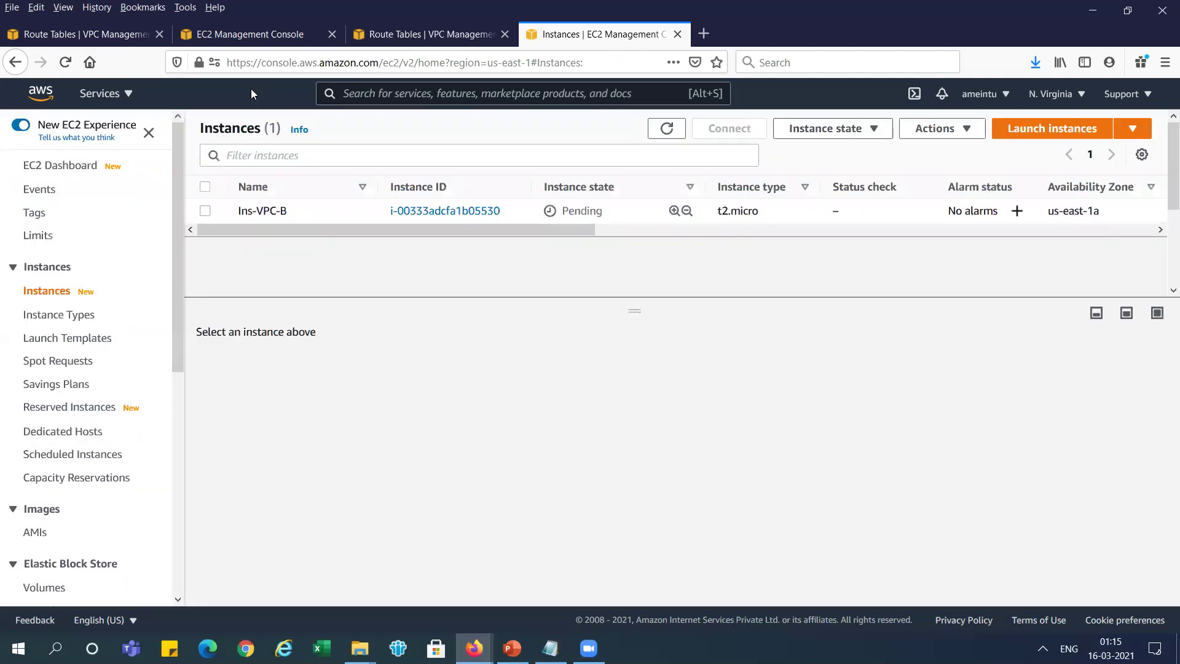
# - Start a new EC2 instance launch in the Singapore region with the Amazon Linux 2 AMI (64-bit x86) and the t2.micro type
pyautogui.click(228, 31)
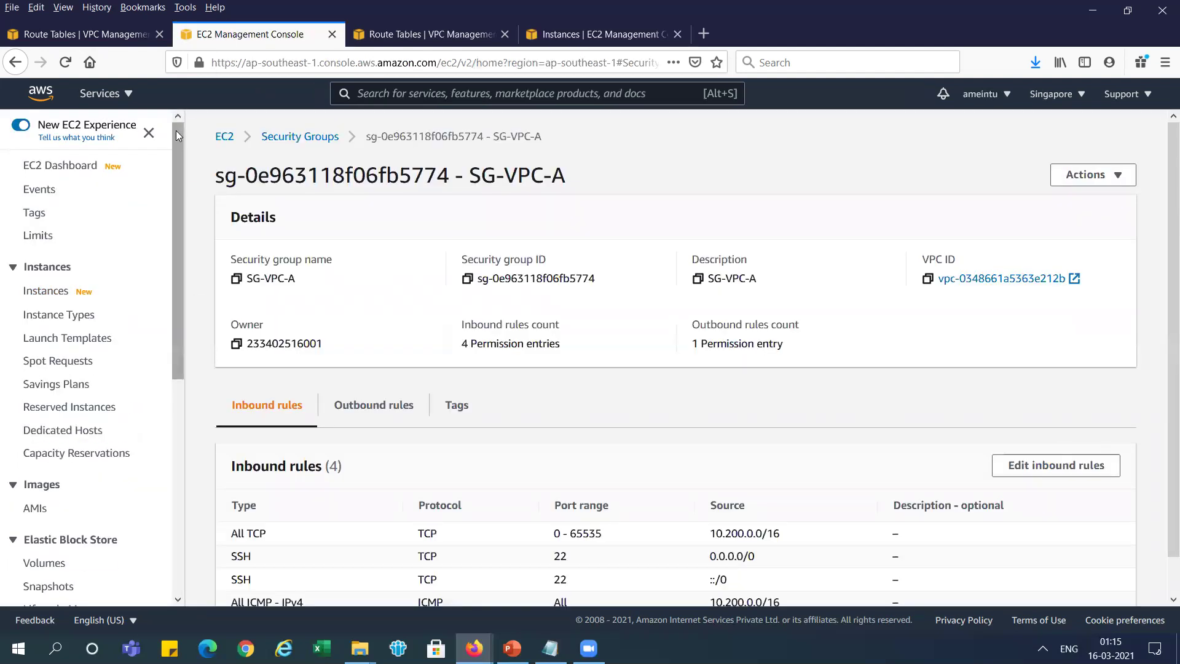
pyautogui.click(72, 169)
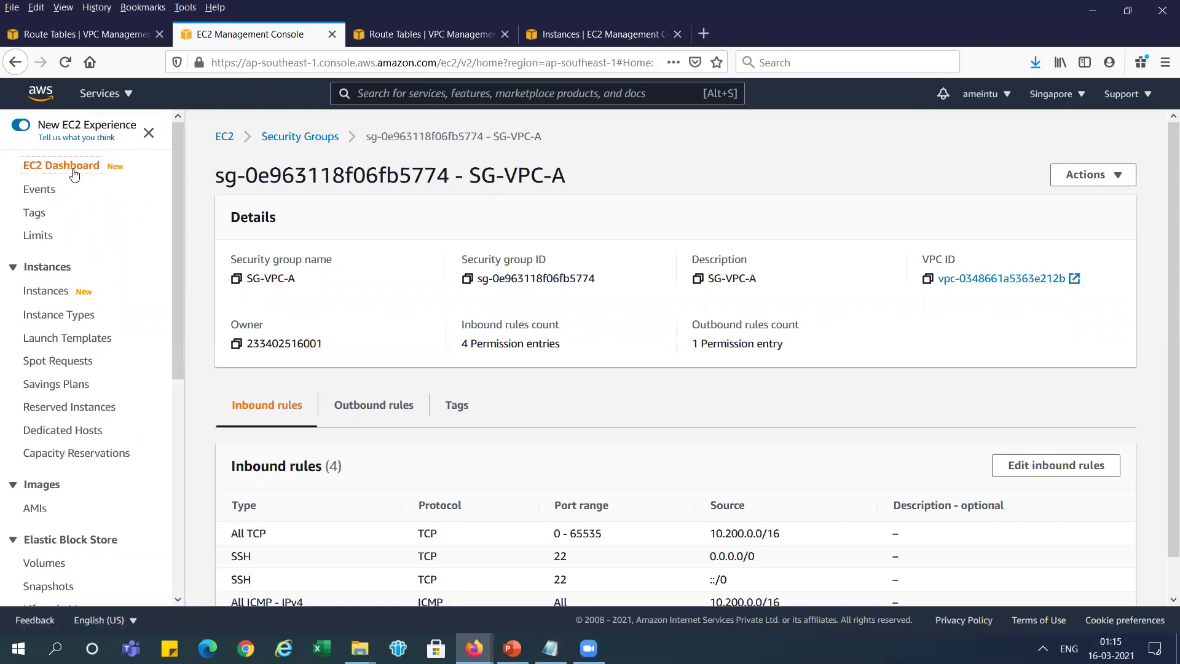
pyautogui.click(298, 233)
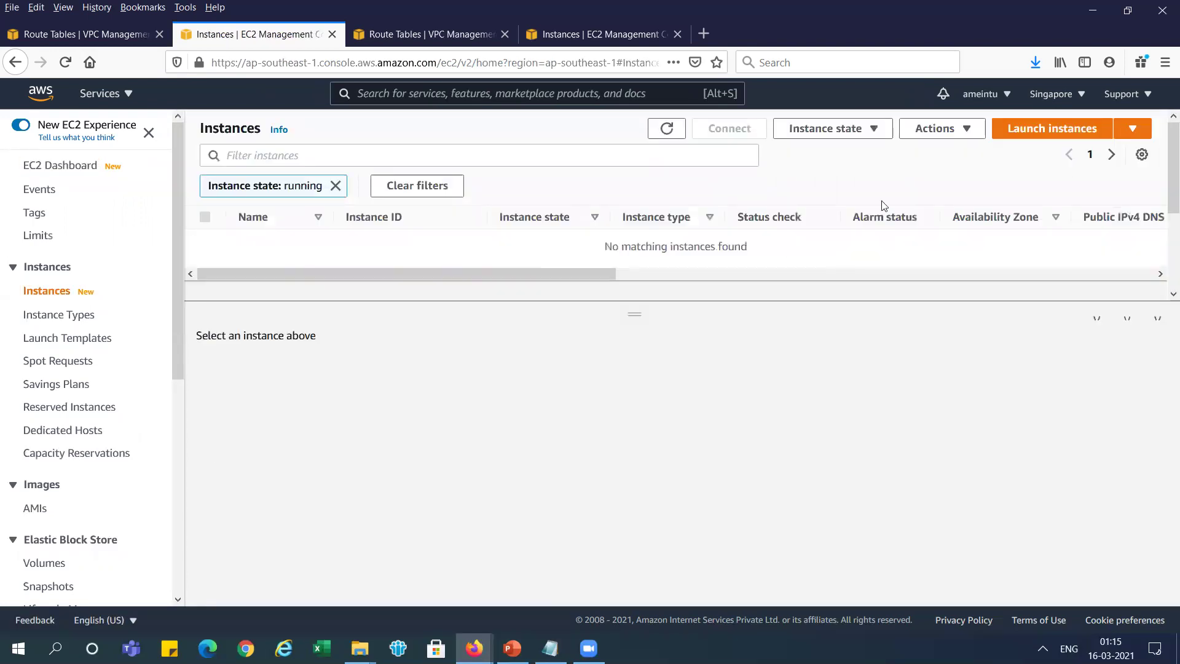
pyautogui.click(1046, 133)
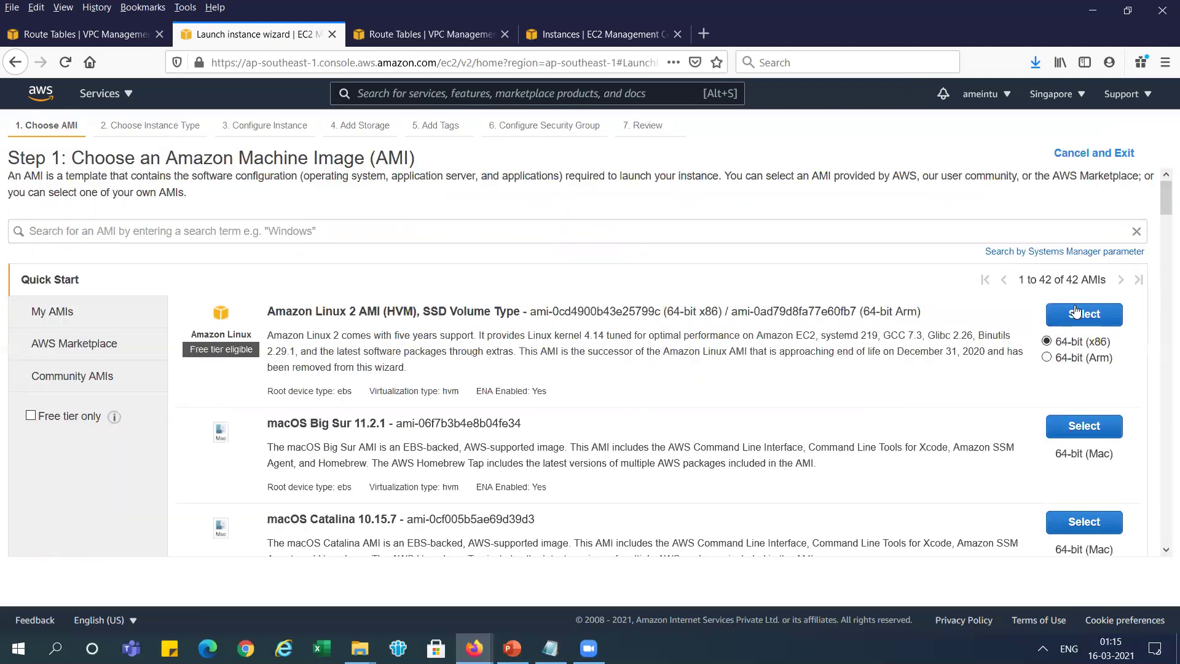
pyautogui.click(1078, 313)
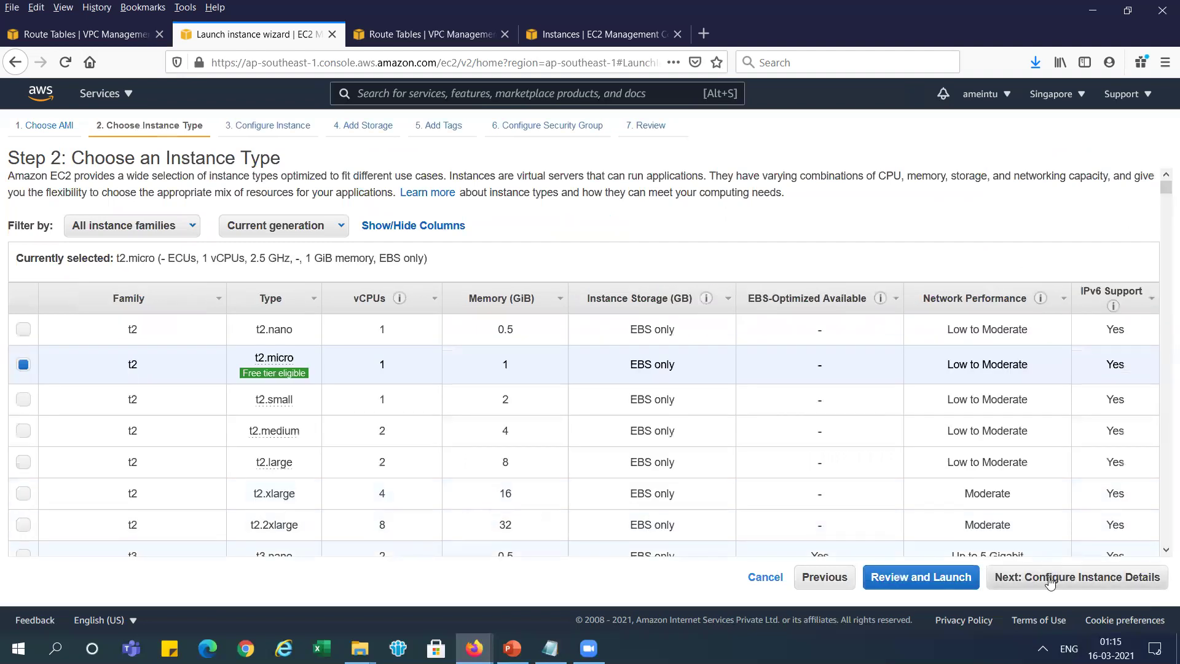
pyautogui.click(1050, 580)
# - Copy the instance name Ins-VPC-A from the PowerPoint slide and return to the launch wizard in Firefox
pyautogui.hotkey('alt', 'Tab')
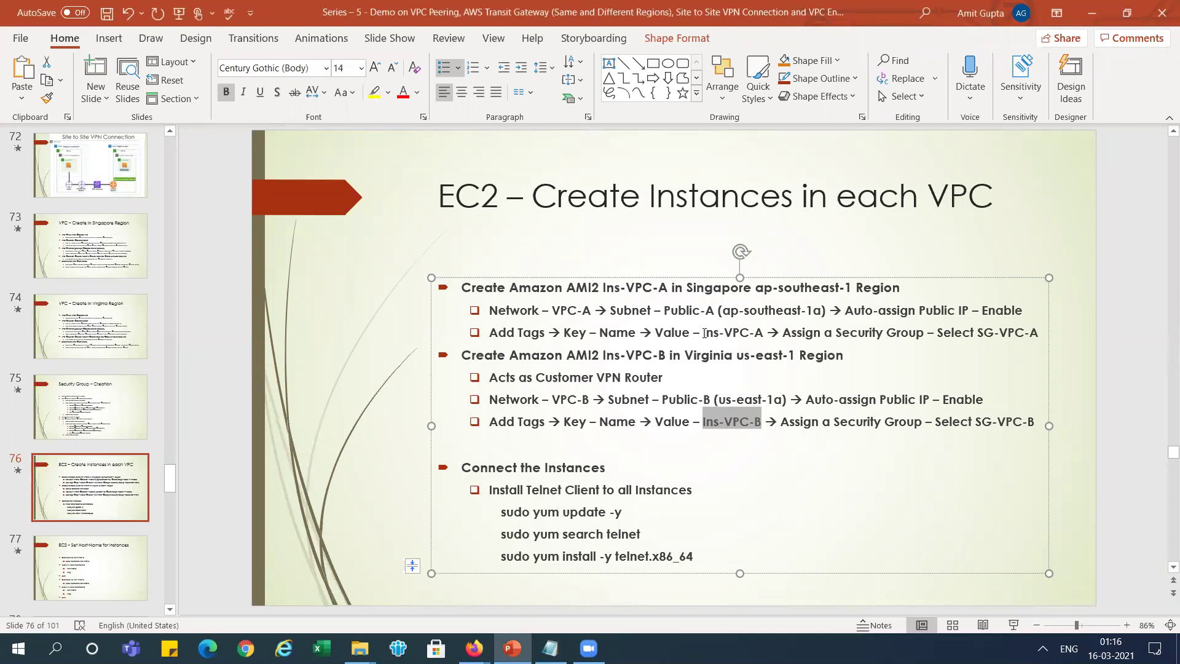
pyautogui.moveTo(702, 333); pyautogui.dragTo(763, 332)
pyautogui.hotkey('ctrl', 'c')
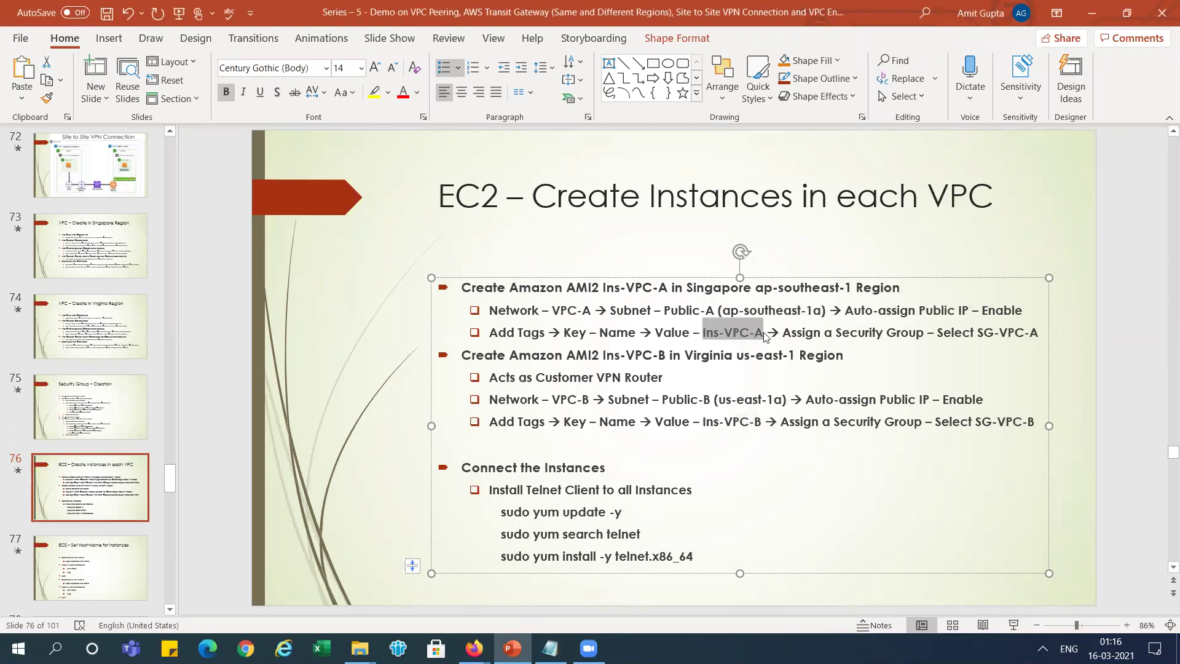
pyautogui.hotkey('alt', 'Tab')
pyautogui.hotkey('alt', 'Tab')
pyautogui.hotkey('alt', 'Tab')
# - Set the instance's network to VPC-A with the Public-A subnet and enable auto-assign public IP
pyautogui.click(395, 281)
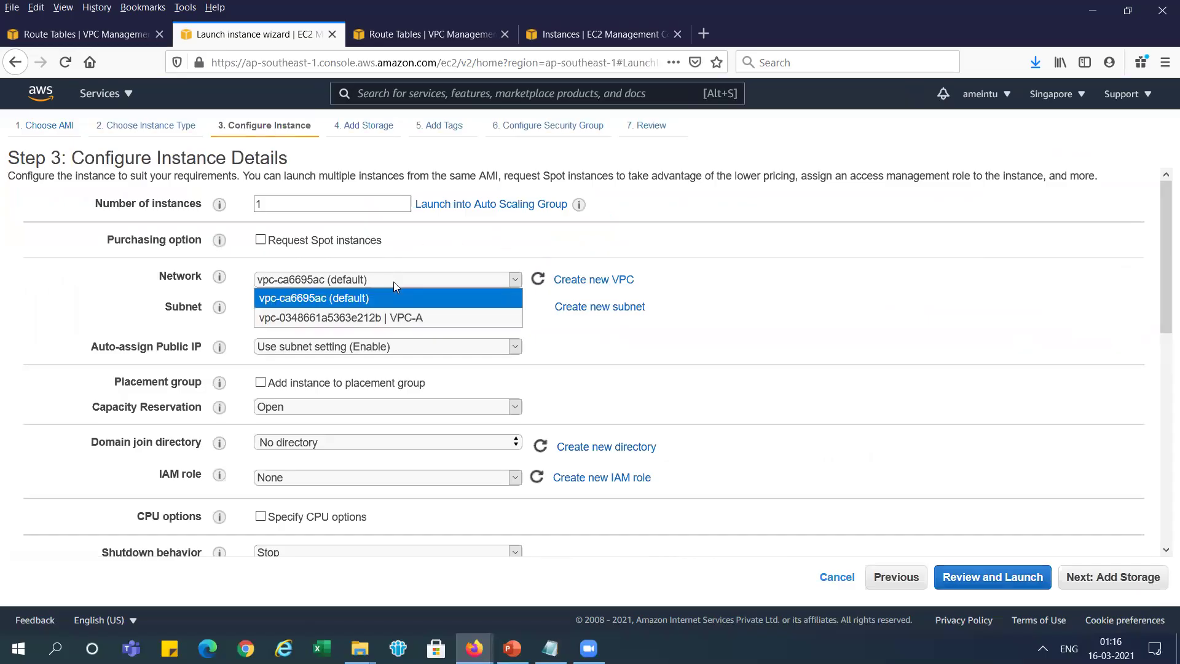
pyautogui.click(395, 317)
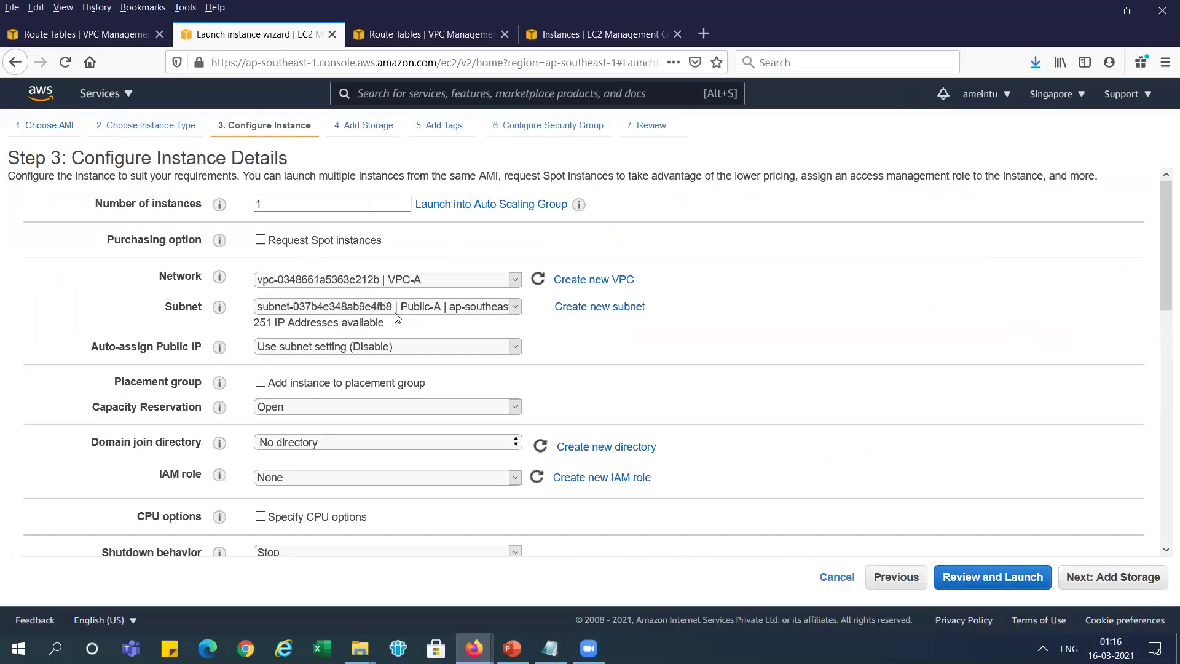
pyautogui.click(409, 349)
pyautogui.click(404, 384)
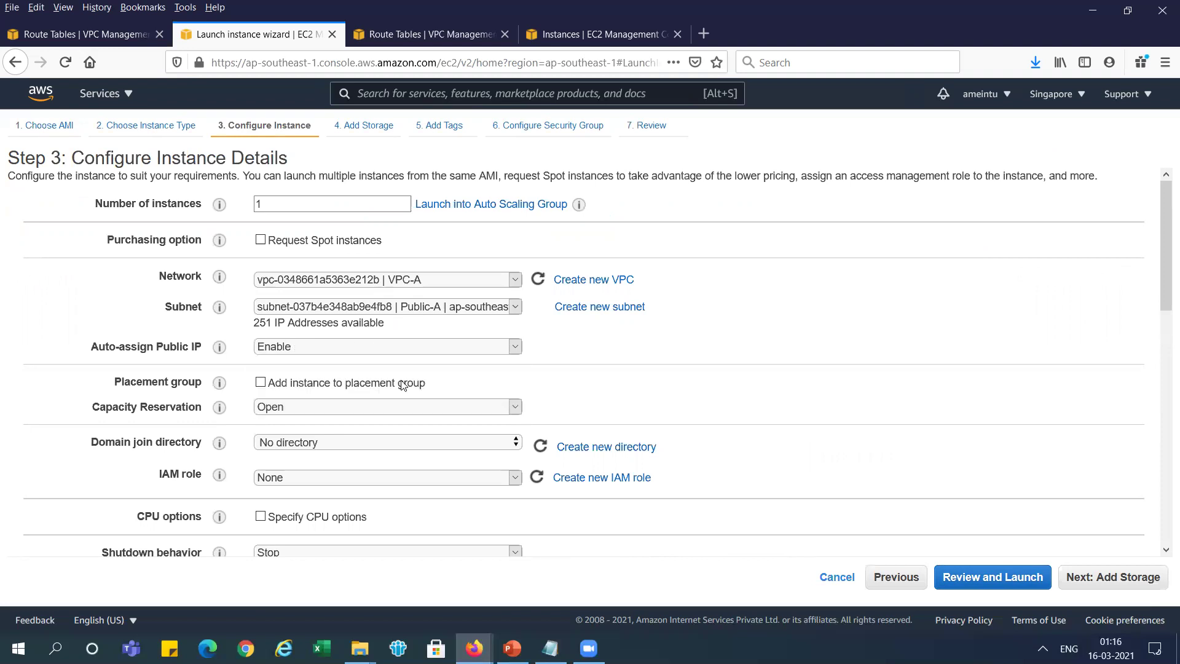
pyautogui.click(403, 383)
pyautogui.click(403, 384)
# - Keep the default storage and add a Name tag with the value Ins-VPC-A to the instance
pyautogui.click(1097, 578)
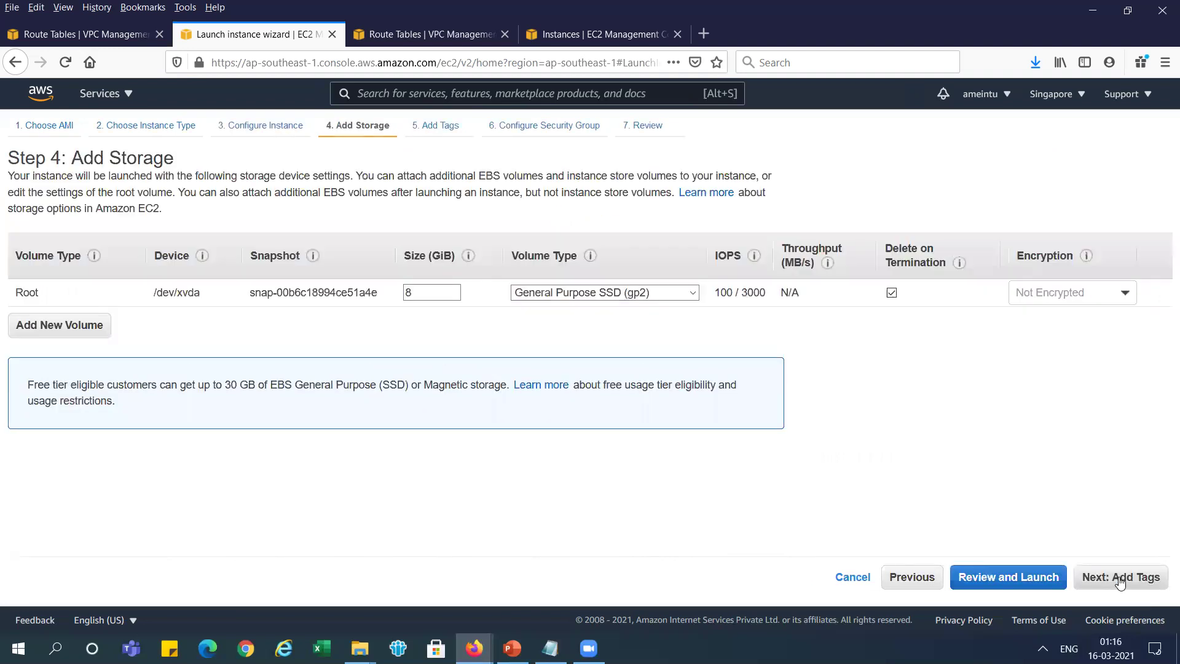
pyautogui.click(1120, 579)
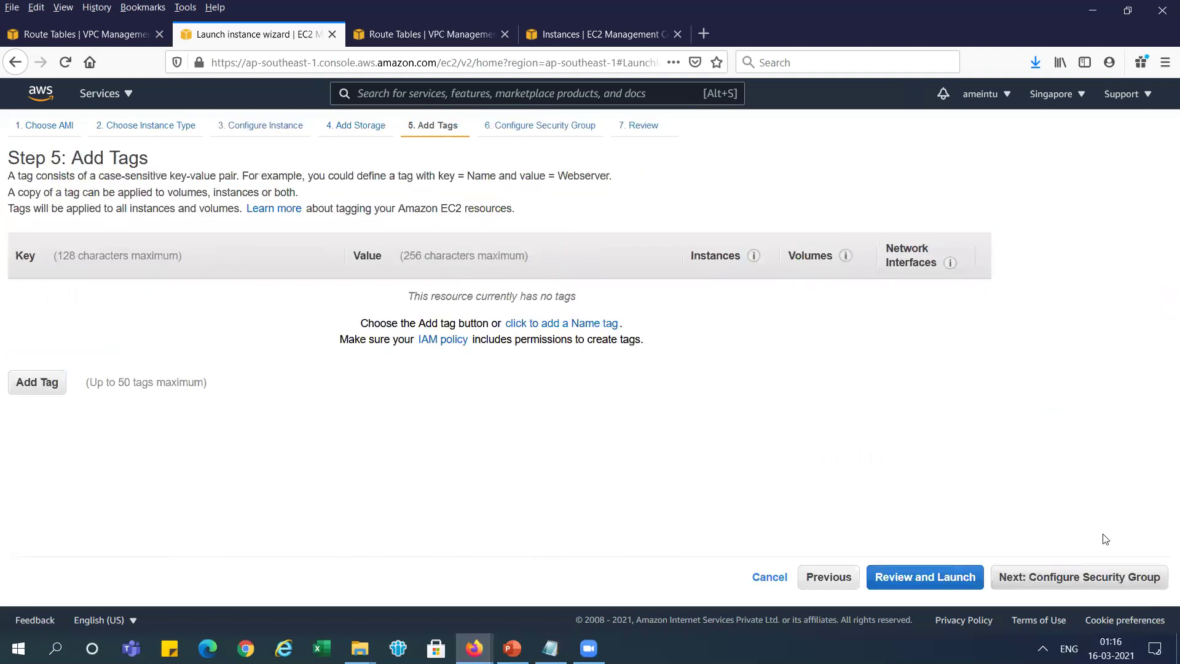
pyautogui.click(590, 324)
pyautogui.hotkey('ctrl', 'v')
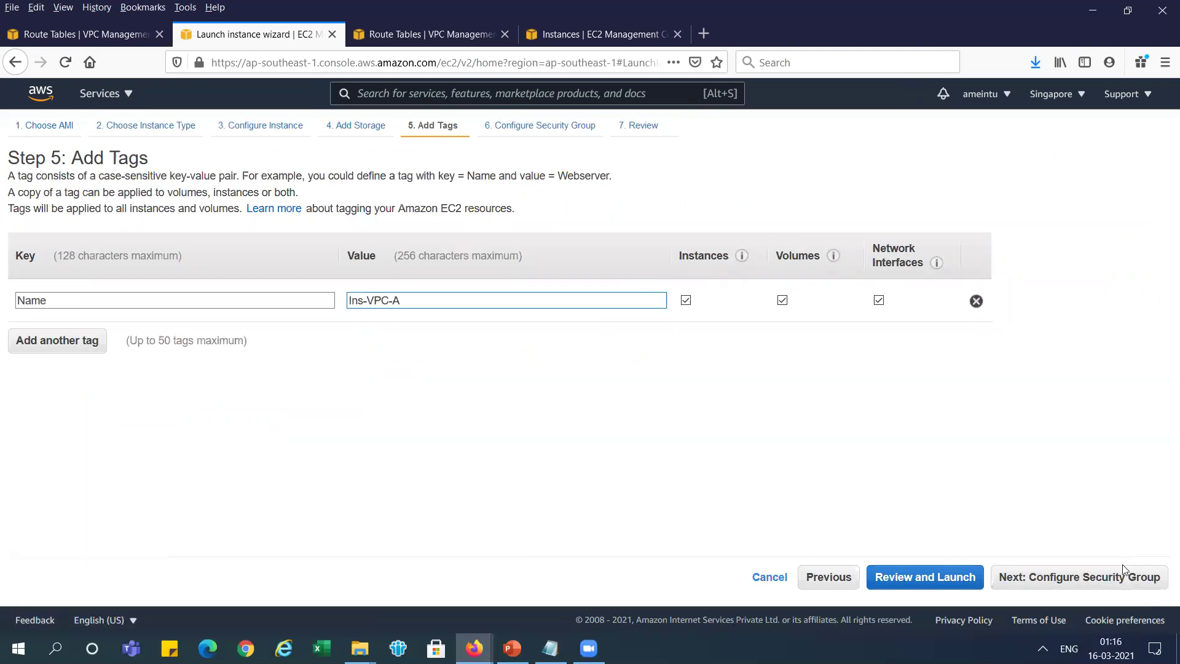
# - Assign the existing security group SG-VPC-A to the instance
pyautogui.click(1122, 575)
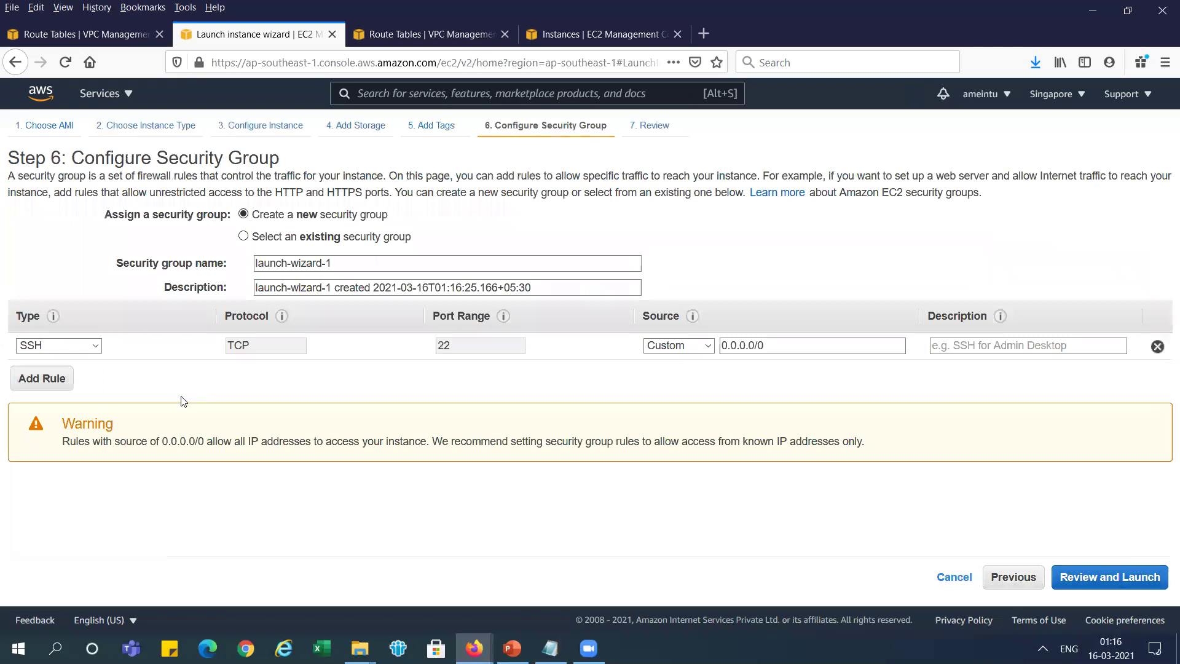
pyautogui.click(244, 236)
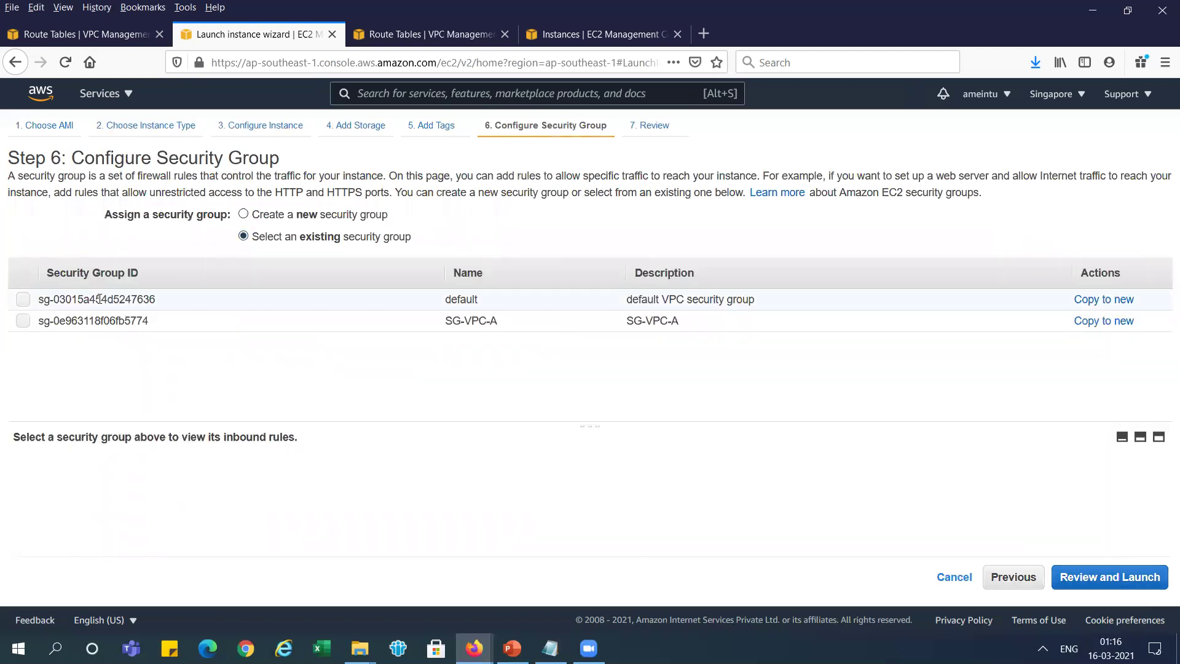
pyautogui.click(23, 322)
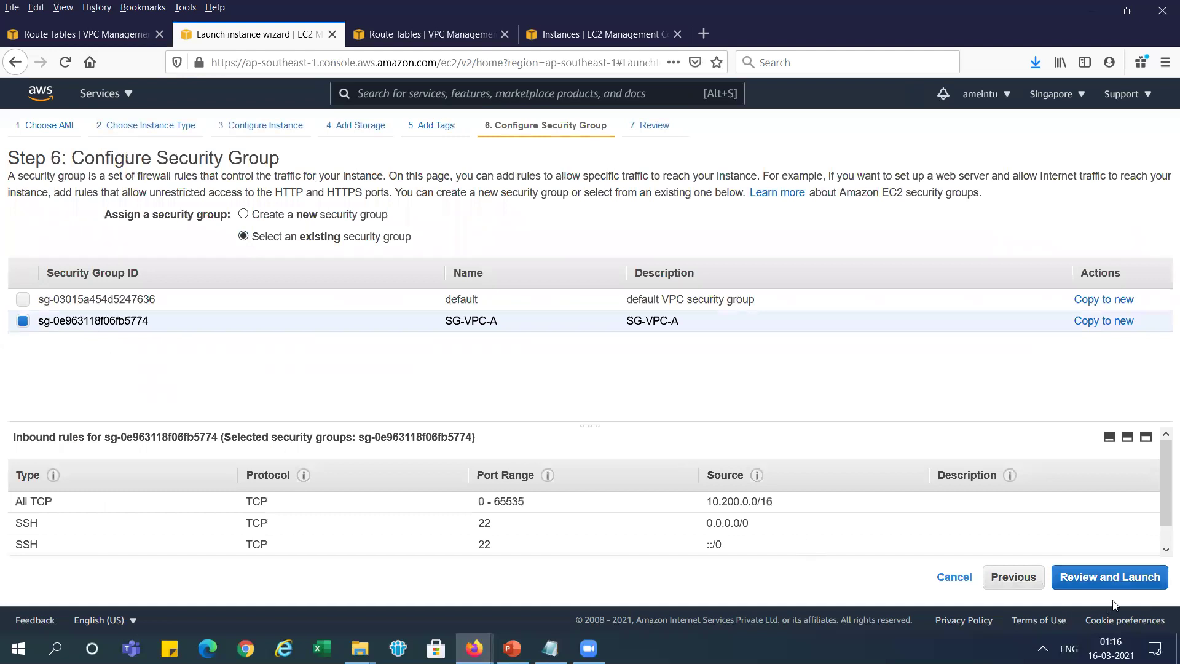
# - Launch the instance with the existing Singapore key pair, acknowledging access to the key file
pyautogui.click(1131, 578)
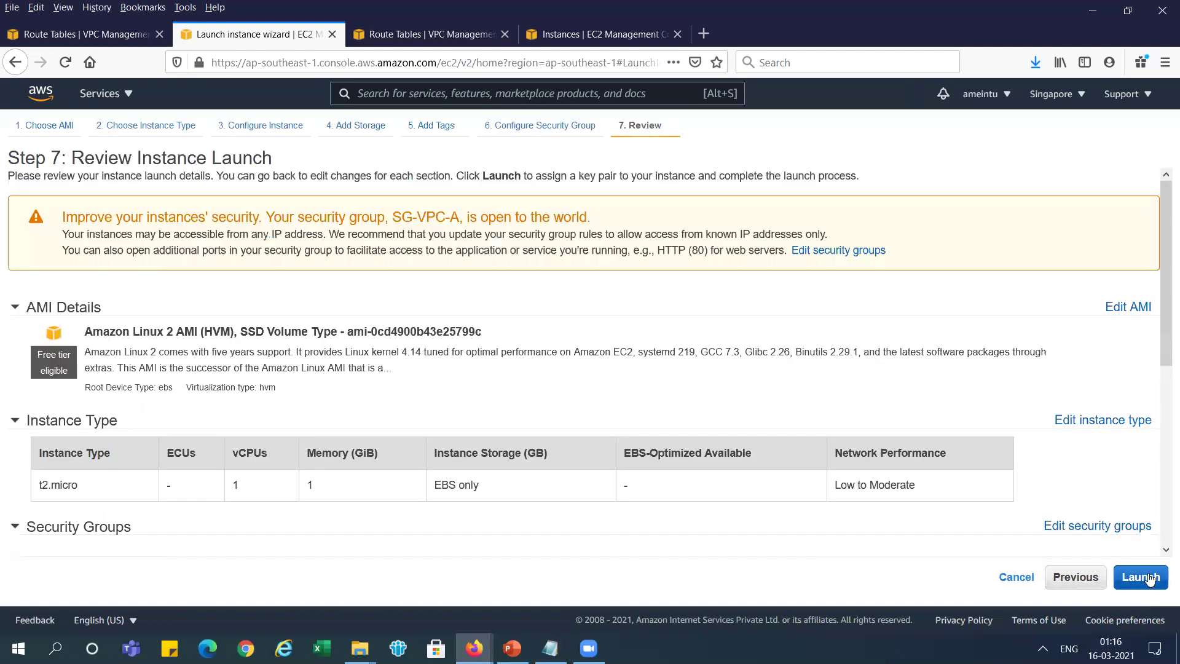
pyautogui.click(1148, 577)
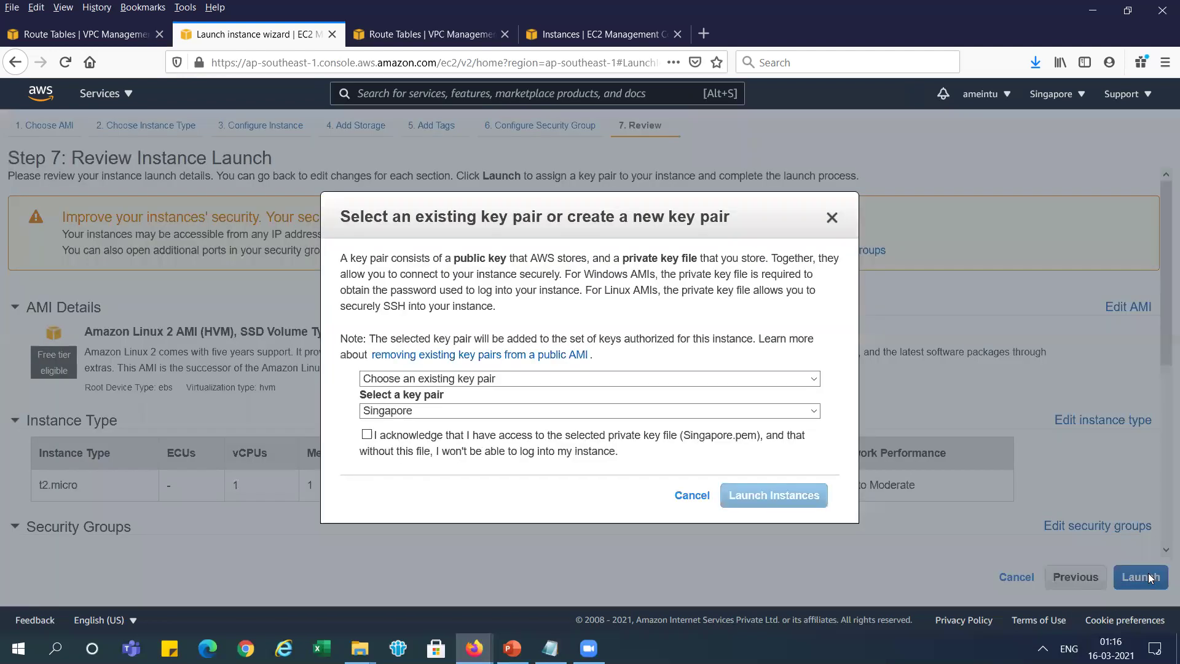
pyautogui.click(760, 440)
pyautogui.click(768, 492)
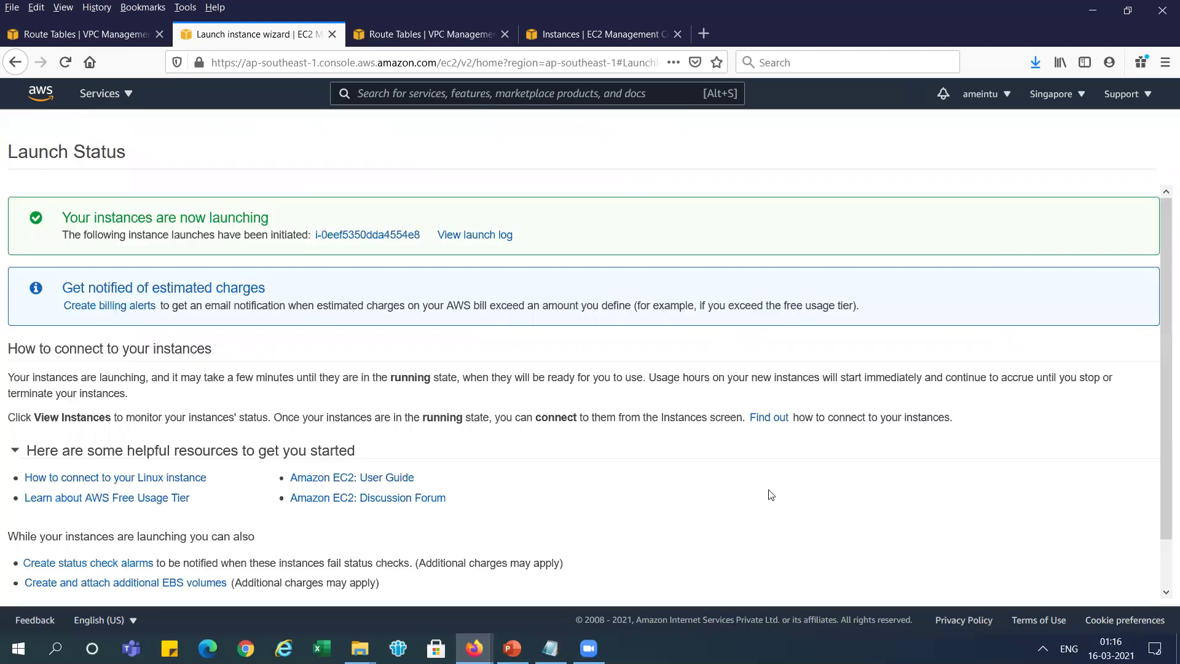
# - Switch to PowerPoint and review slide 77 on setting the host names of the instances
pyautogui.hotkey('alt', 'Tab')
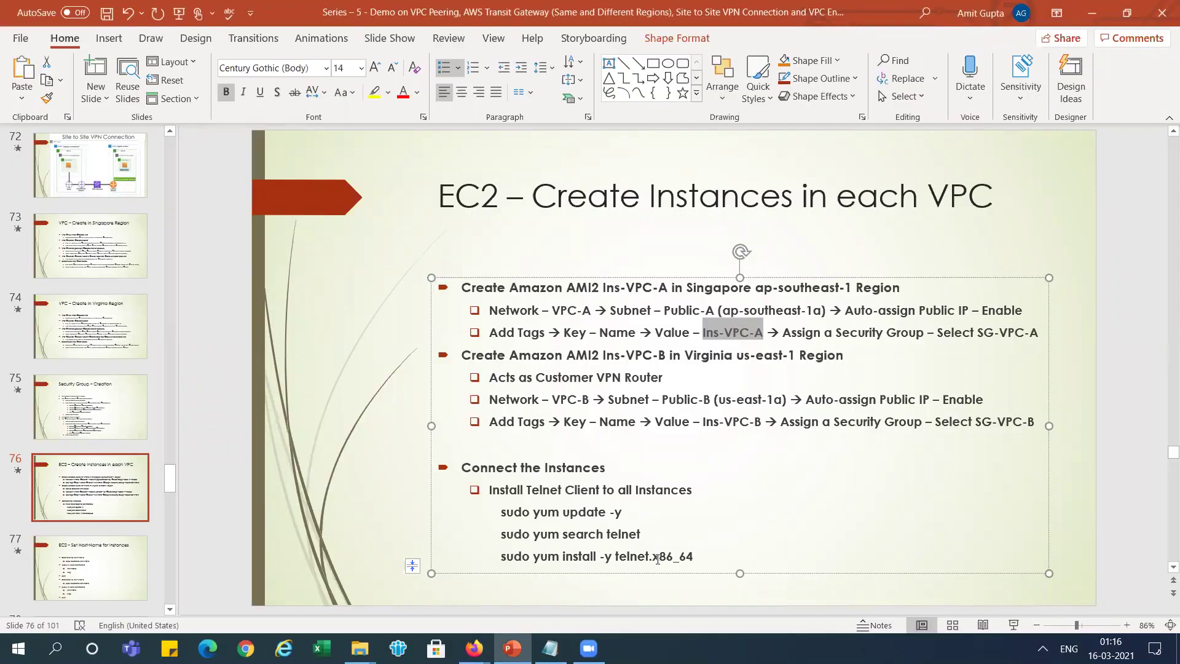
pyautogui.click(90, 567)
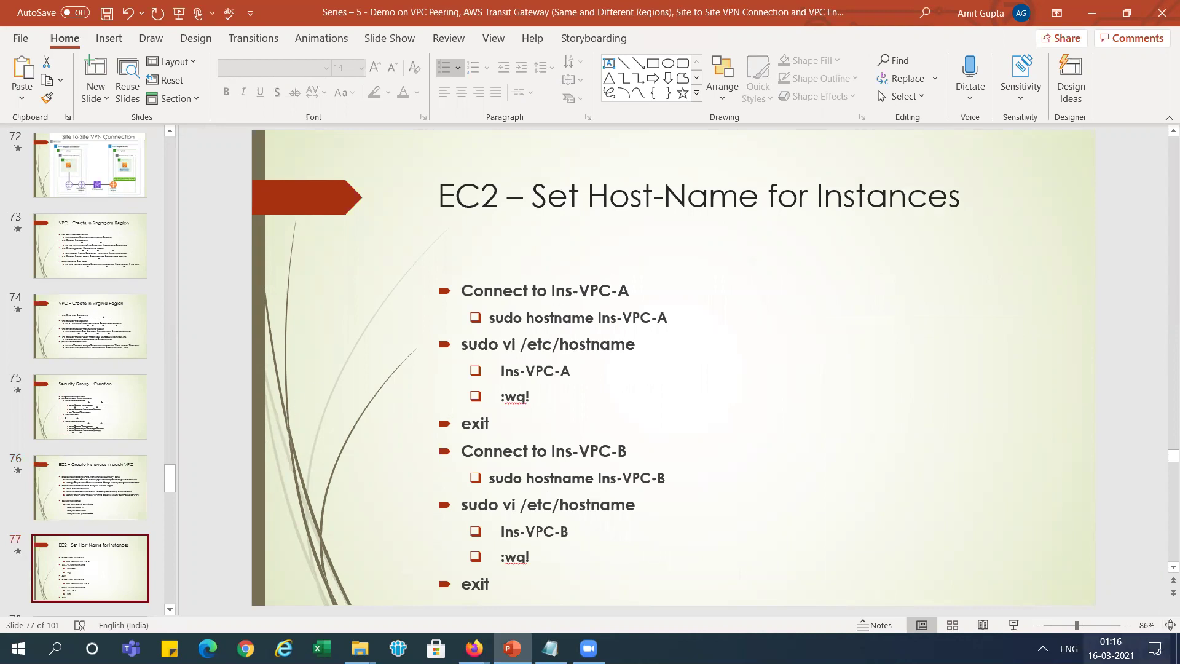
# - Open Git Bash from the desktop and change to the Downloads directory
pyautogui.click(1176, 649)
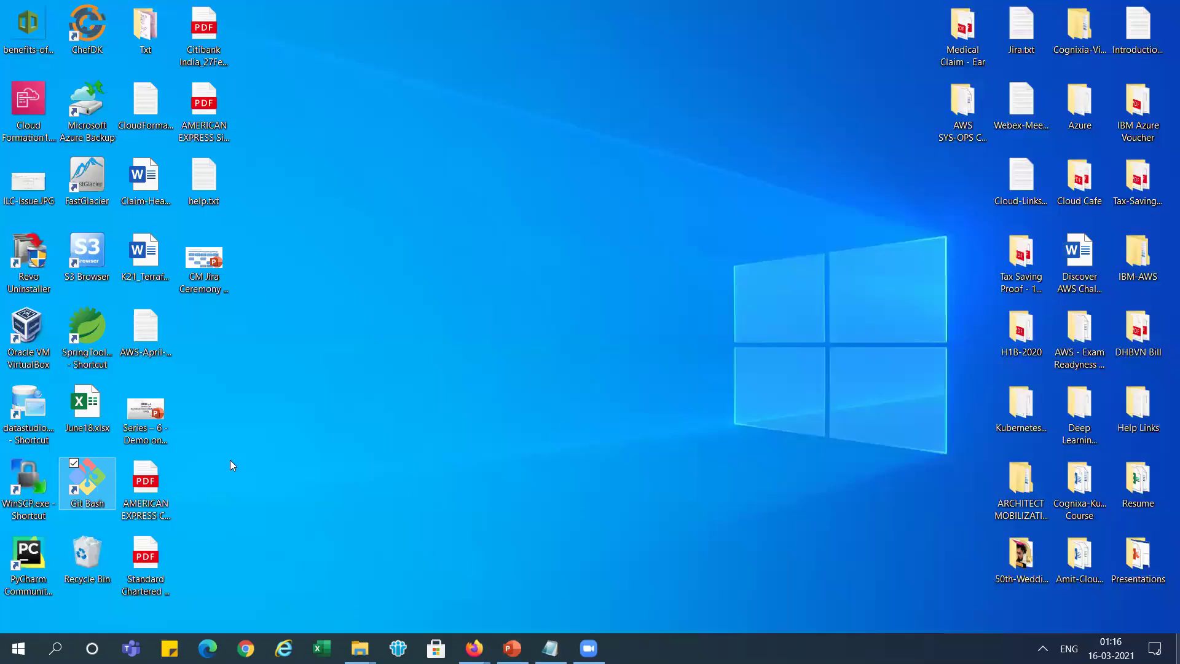
pyautogui.doubleClick(80, 490)
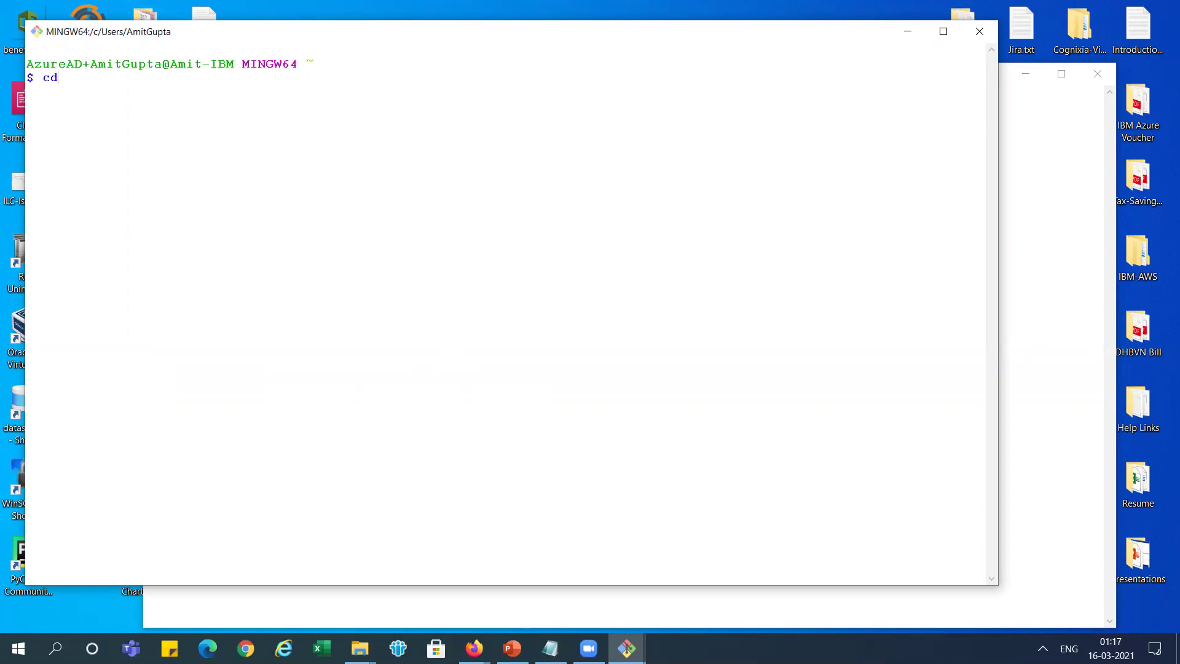
pyautogui.press('Tab')
pyautogui.press('Return')
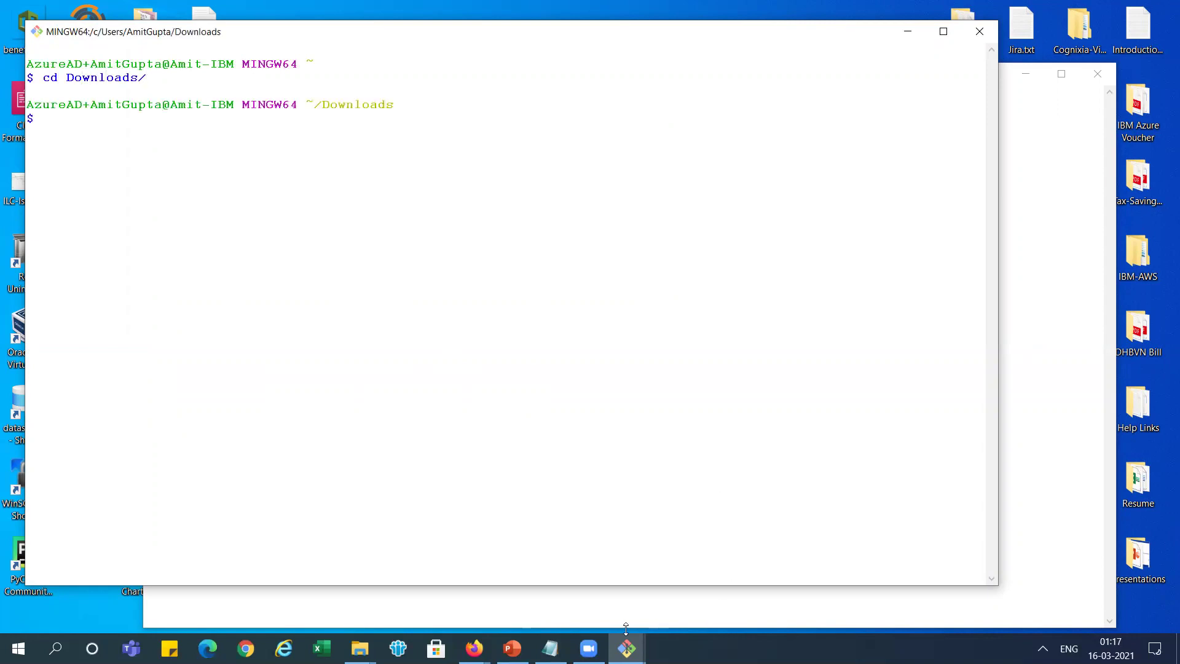
# - Return to the AWS console in Firefox, show the Singapore instances list and select Ins-VPC-A
pyautogui.click(473, 649)
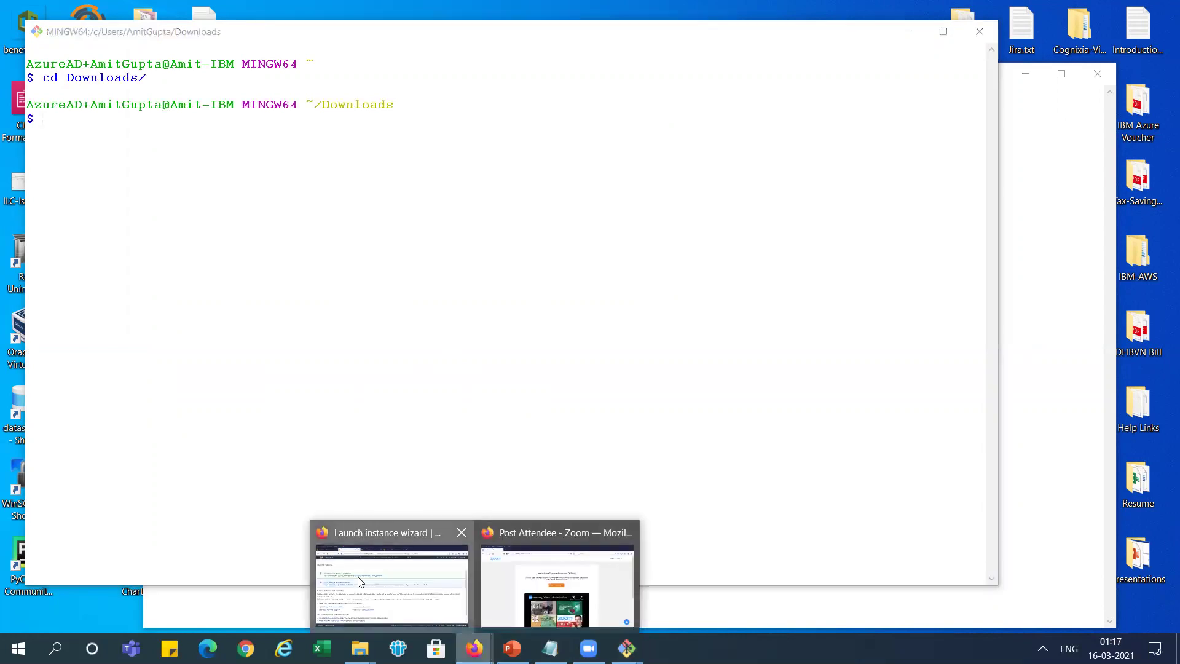
pyautogui.click(361, 582)
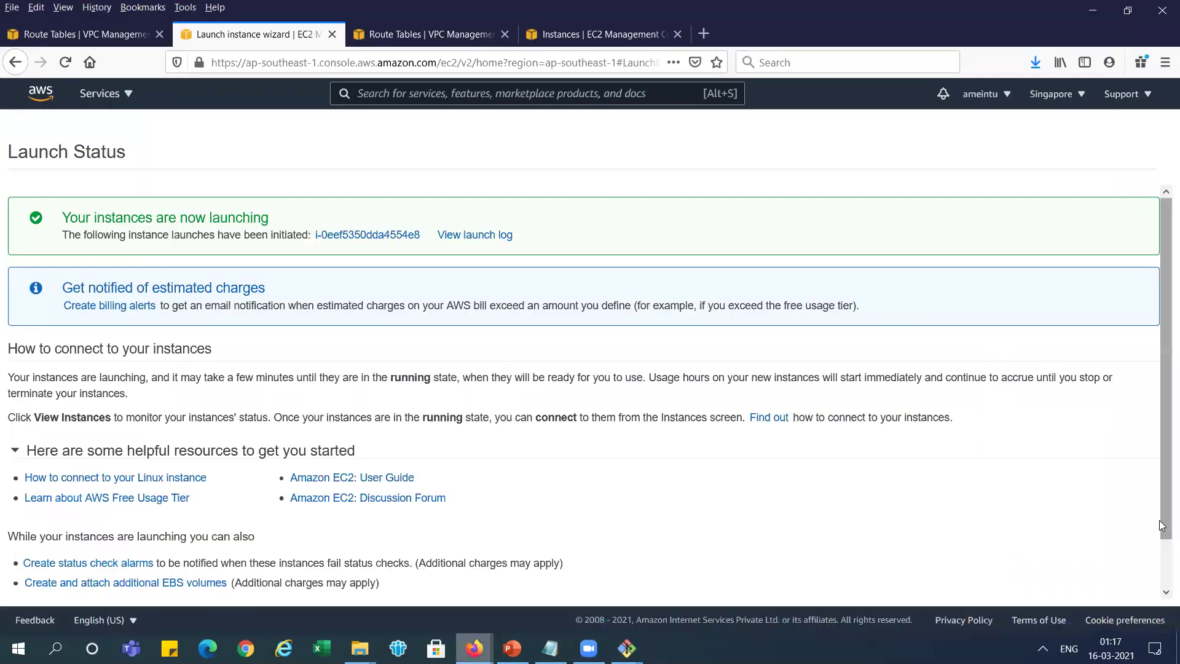
pyautogui.scroll(-2, 1163, 571)
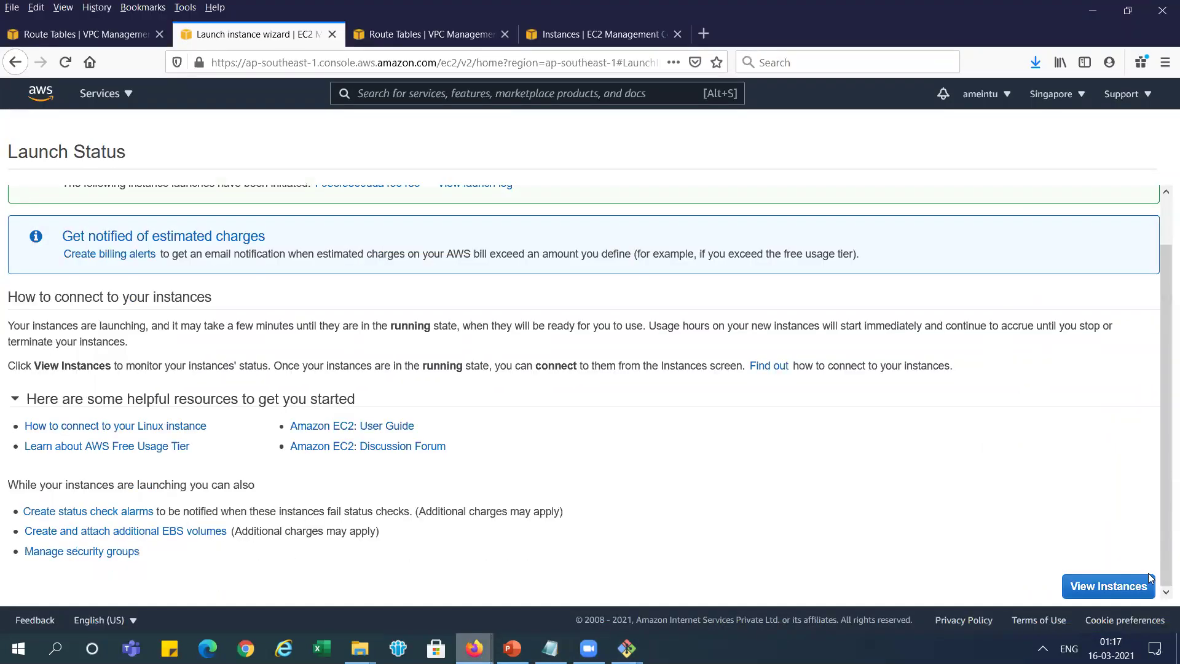
pyautogui.click(1114, 587)
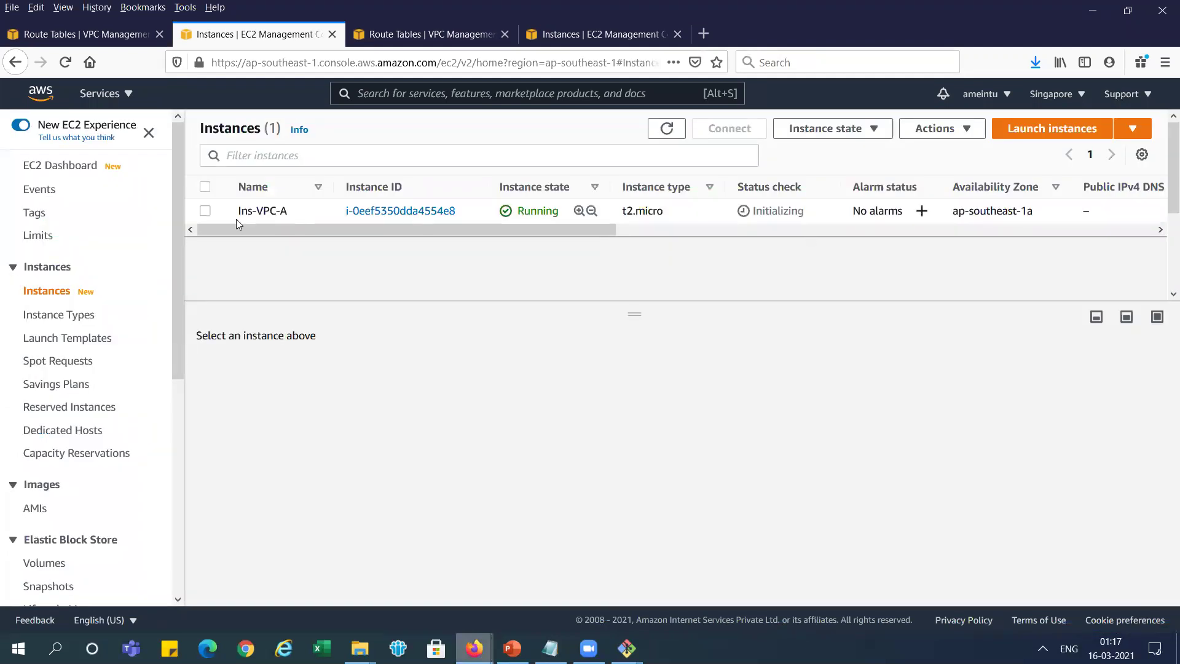
pyautogui.click(206, 212)
# - Refresh the N. Virginia instances list, select Ins-VPC-B and open its SSH client connection instructions
pyautogui.click(578, 35)
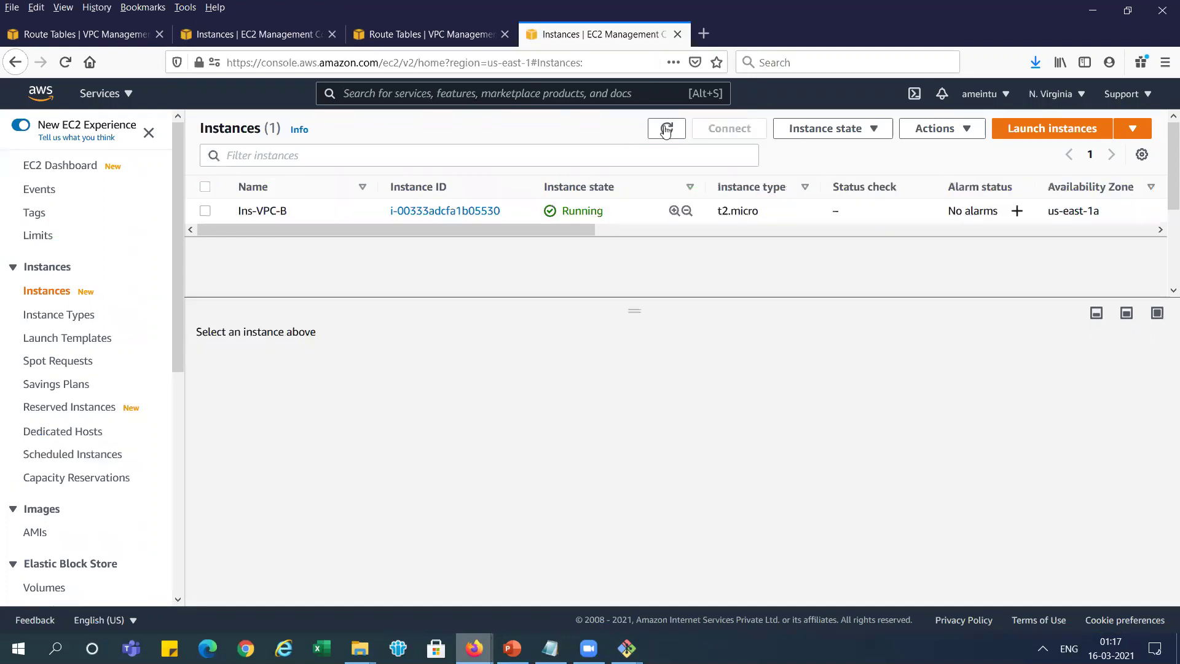
pyautogui.click(666, 129)
pyautogui.click(205, 211)
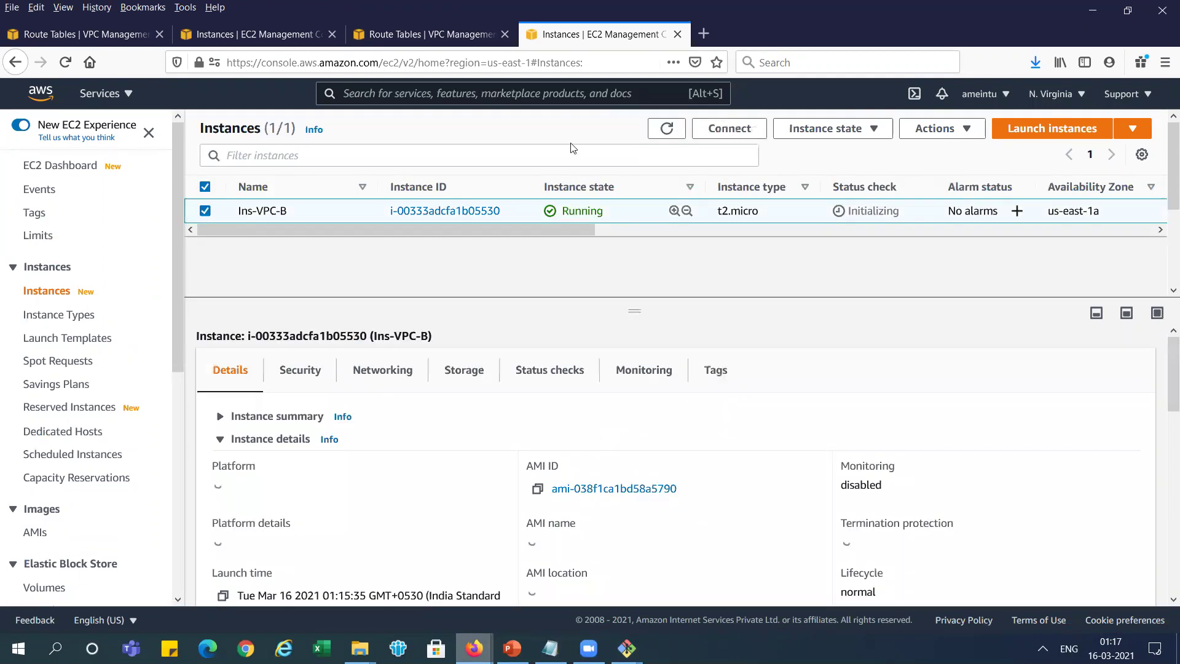
pyautogui.click(737, 138)
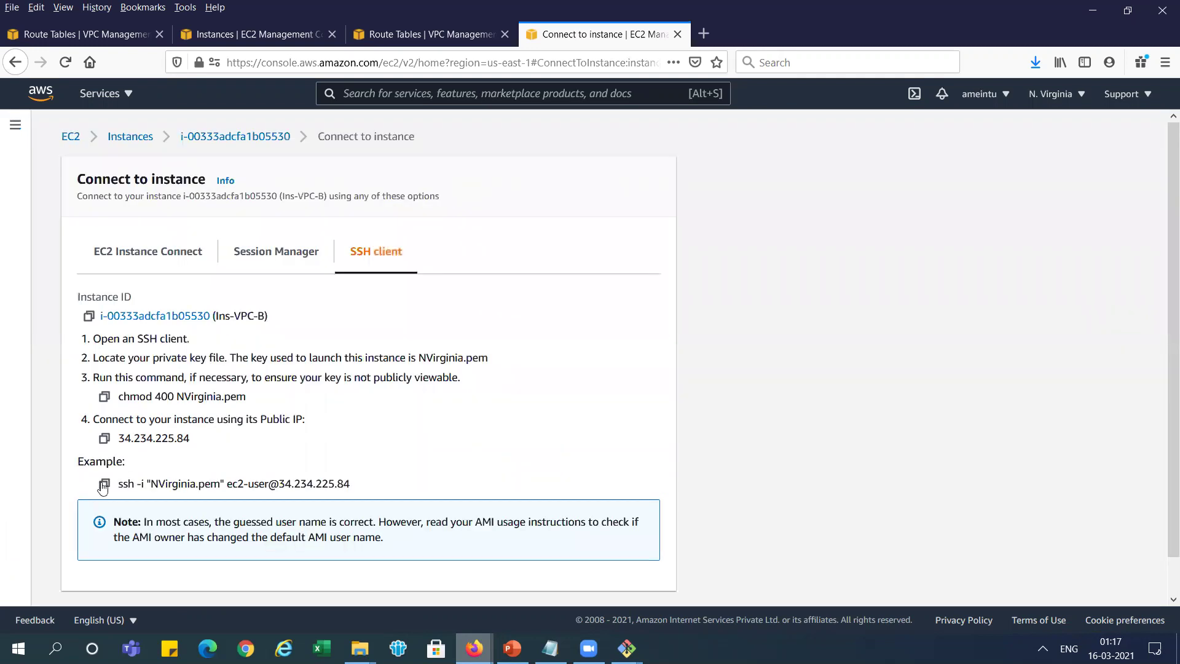
# - Copy the example SSH command for Ins-VPC-B, run it in Git Bash with NVirginia.pem, and accept the host key with yes
pyautogui.click(103, 484)
pyautogui.hotkey('alt', 'Tab')
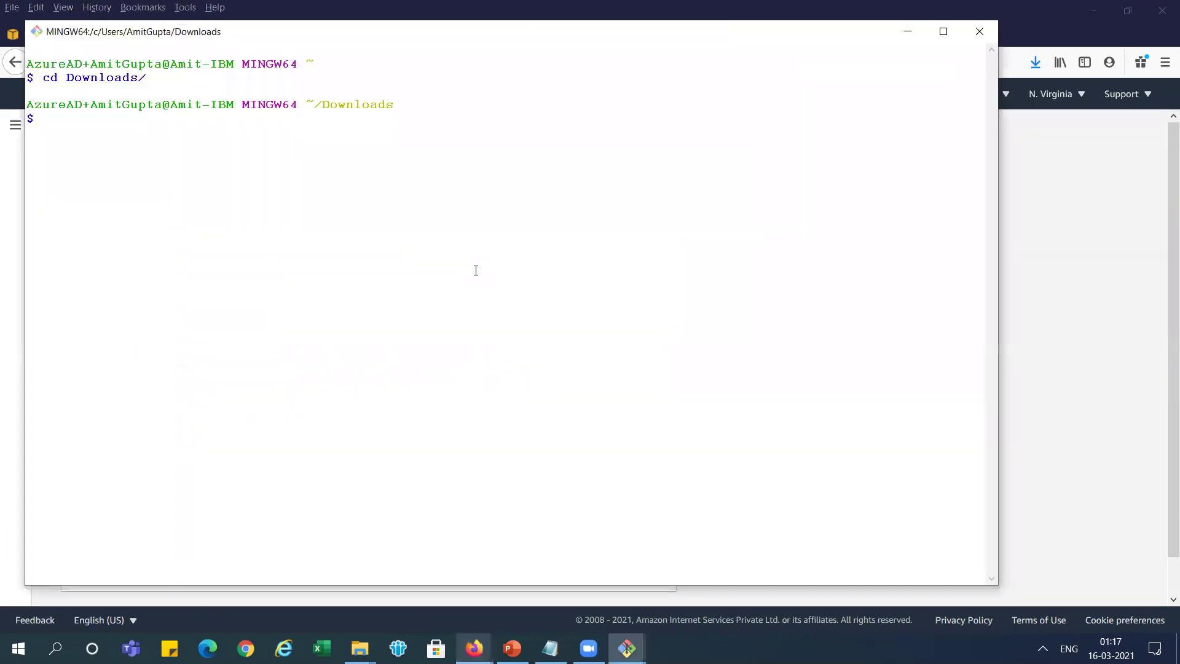
pyautogui.press('shift+Insert')
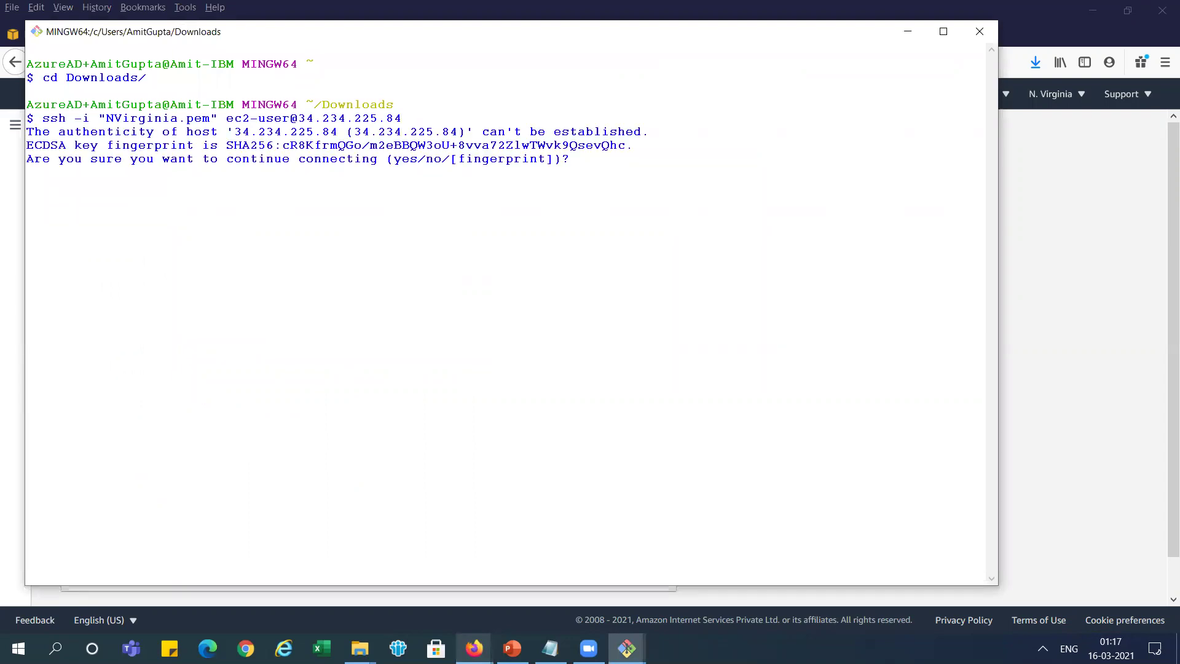
pyautogui.write('yes')
pyautogui.press('Return')
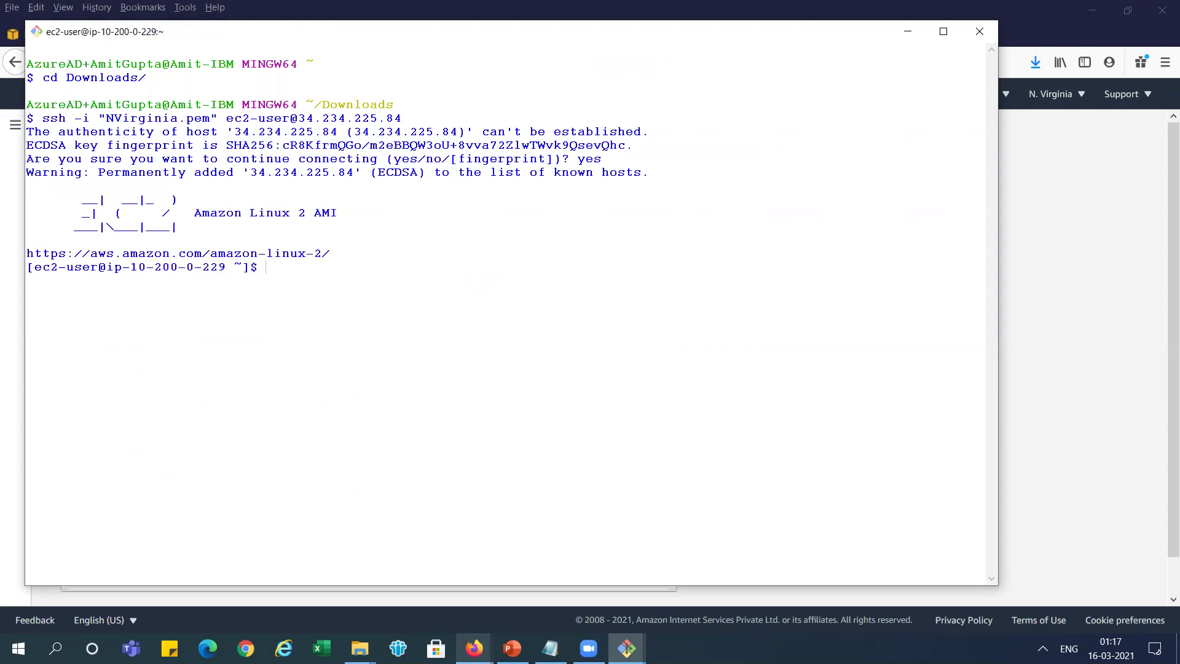
# - Copy "sudo hostname Ins-VPC-B" from slide 77 in PowerPoint and run it in the Ins-VPC-B Git Bash session
pyautogui.moveTo(473, 648)
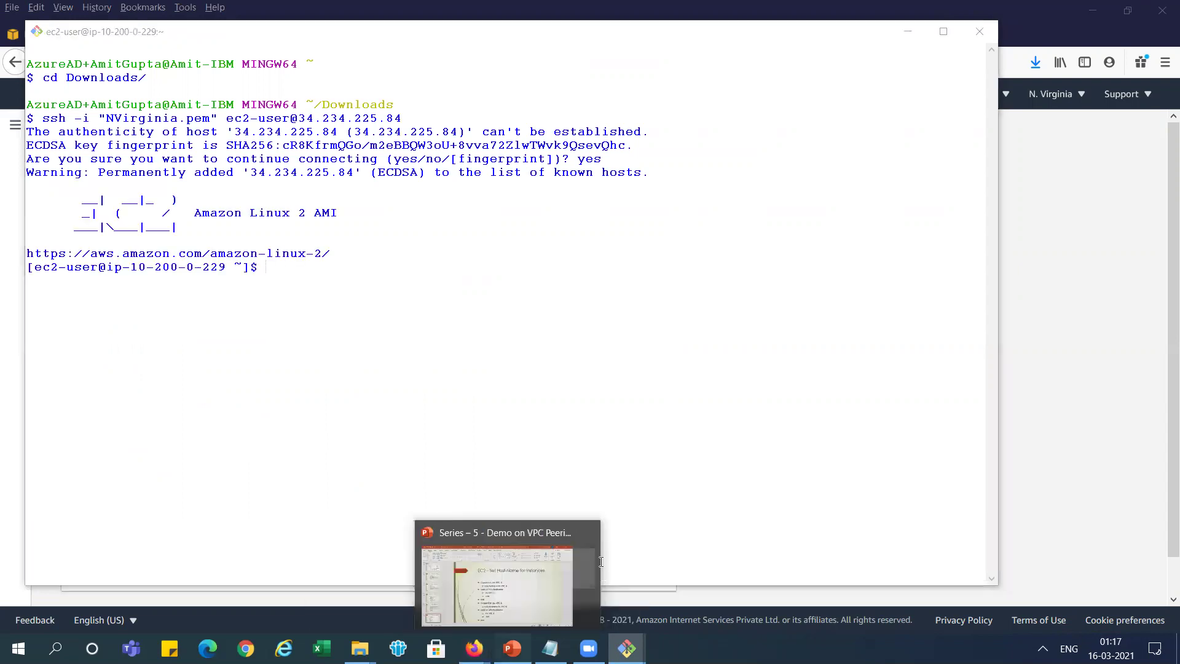
pyautogui.click(502, 571)
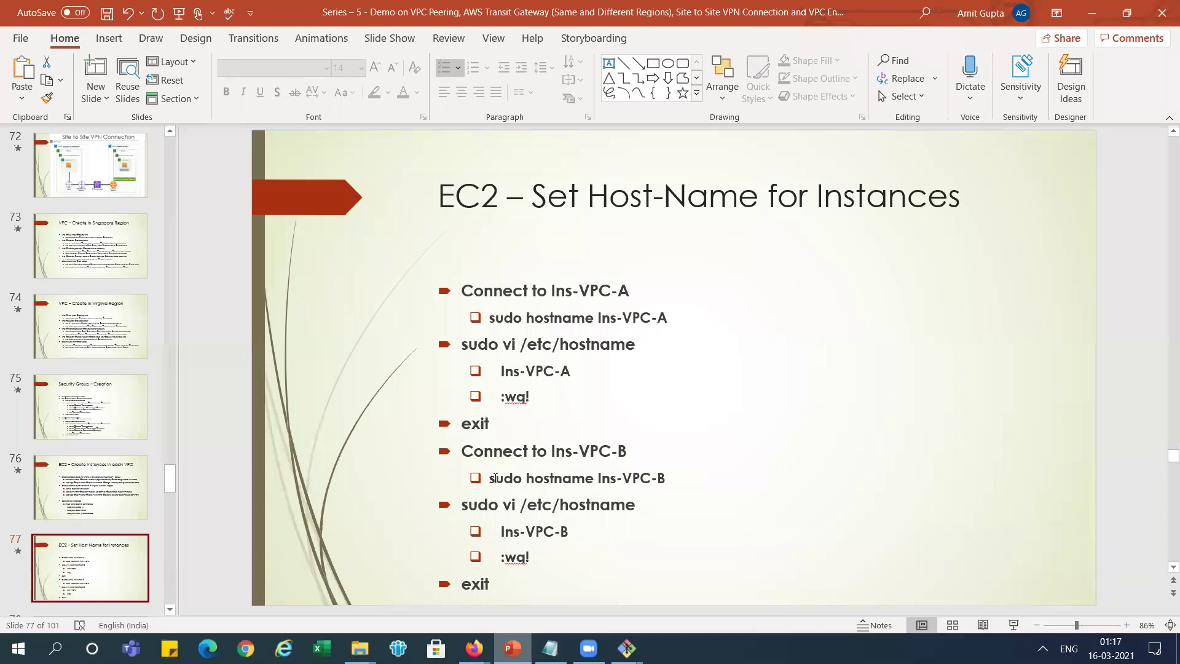
pyautogui.tripleClick(653, 483)
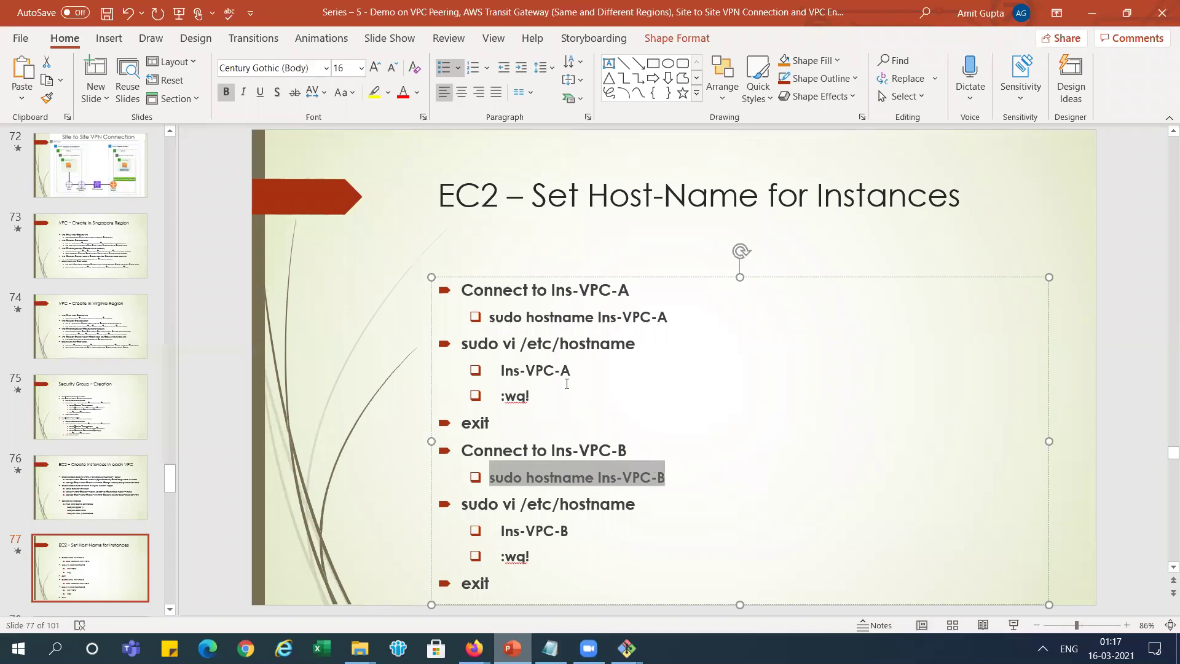
pyautogui.hotkey('alt', 'Tab')
pyautogui.press('shift+Insert')
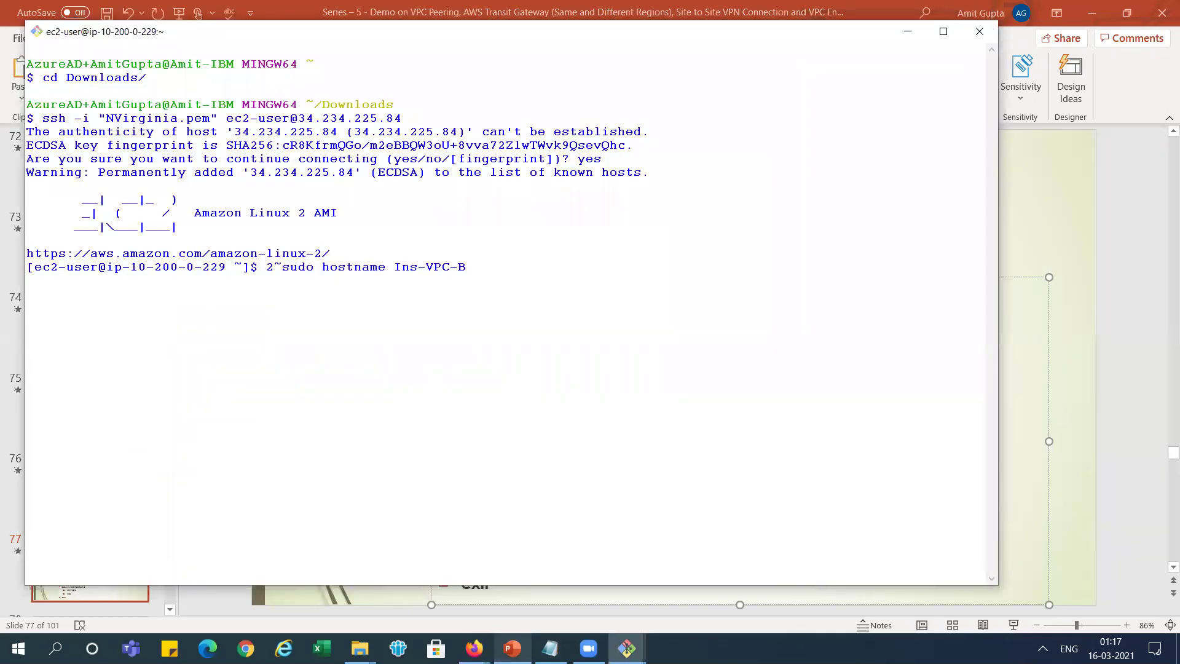
pyautogui.press('BackSpace')
pyautogui.press('BackSpace')
pyautogui.press('BackSpace')
pyautogui.press('BackSpace')
pyautogui.press('BackSpace')
pyautogui.press('BackSpace')
pyautogui.press('BackSpace')
pyautogui.press('BackSpace')
pyautogui.press('BackSpace')
pyautogui.press('BackSpace')
pyautogui.press('BackSpace')
pyautogui.press('BackSpace')
pyautogui.press('BackSpace')
pyautogui.press('BackSpace')
pyautogui.press('BackSpace')
pyautogui.press('BackSpace')
pyautogui.press('BackSpace')
pyautogui.press('BackSpace')
pyautogui.press('BackSpace')
pyautogui.press('BackSpace')
pyautogui.press('BackSpace')
pyautogui.press('BackSpace')
pyautogui.press('BackSpace')
pyautogui.press('BackSpace')
pyautogui.press('BackSpace')
pyautogui.press('shift+Insert')
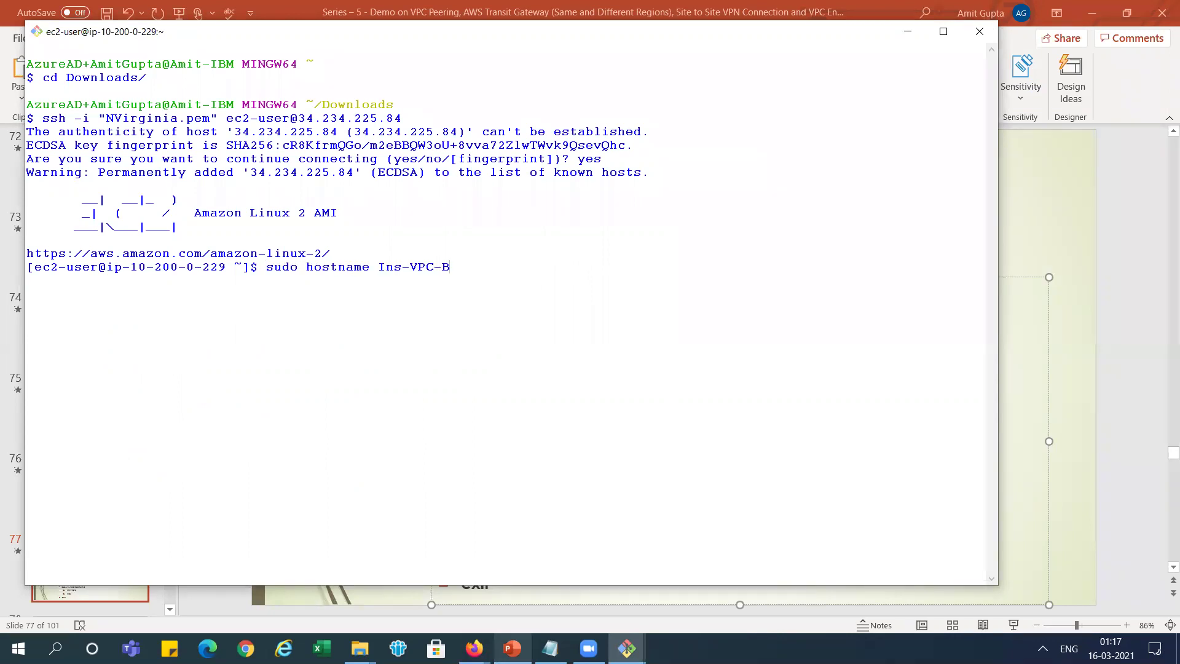
# - Copy "sudo vi /etc/hostname" from the slide's Ins-VPC-B instructions and run it in the Ins-VPC-B terminal
pyautogui.hotkey('alt', 'Tab')
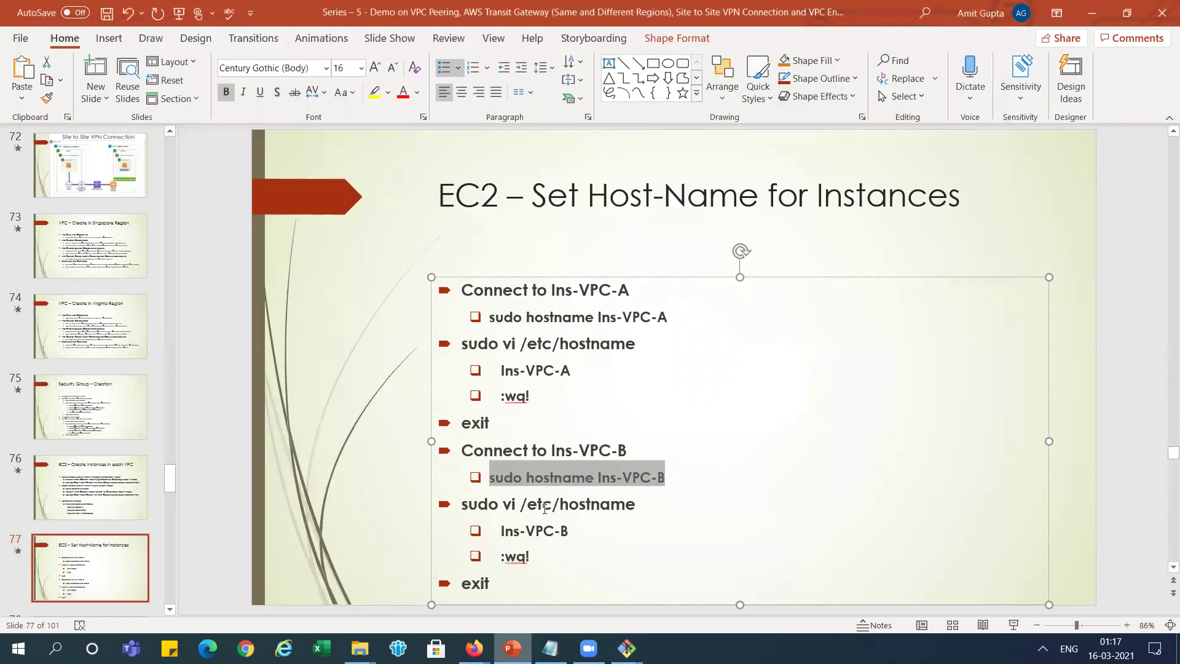
pyautogui.press('Down')
pyautogui.press('Home')
pyautogui.hotkey('ctrl', 'shift', 'Right')
pyautogui.hotkey('shift', 'End')
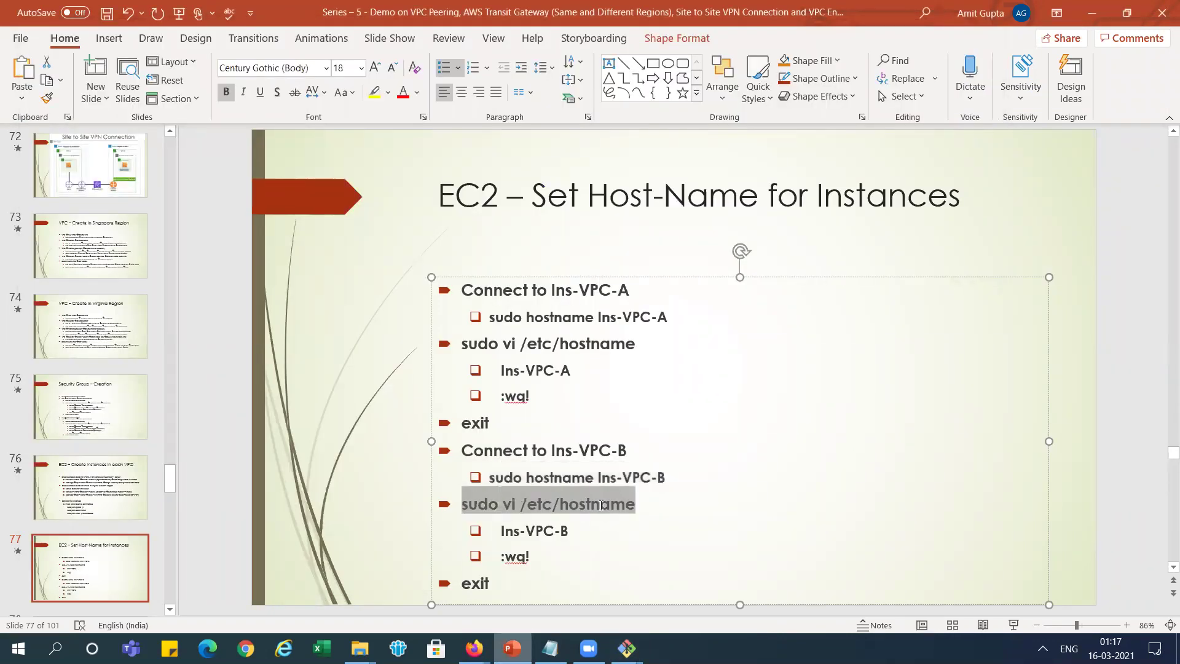
pyautogui.hotkey('alt', 'Tab')
pyautogui.press('shift+Insert')
pyautogui.press('Return')
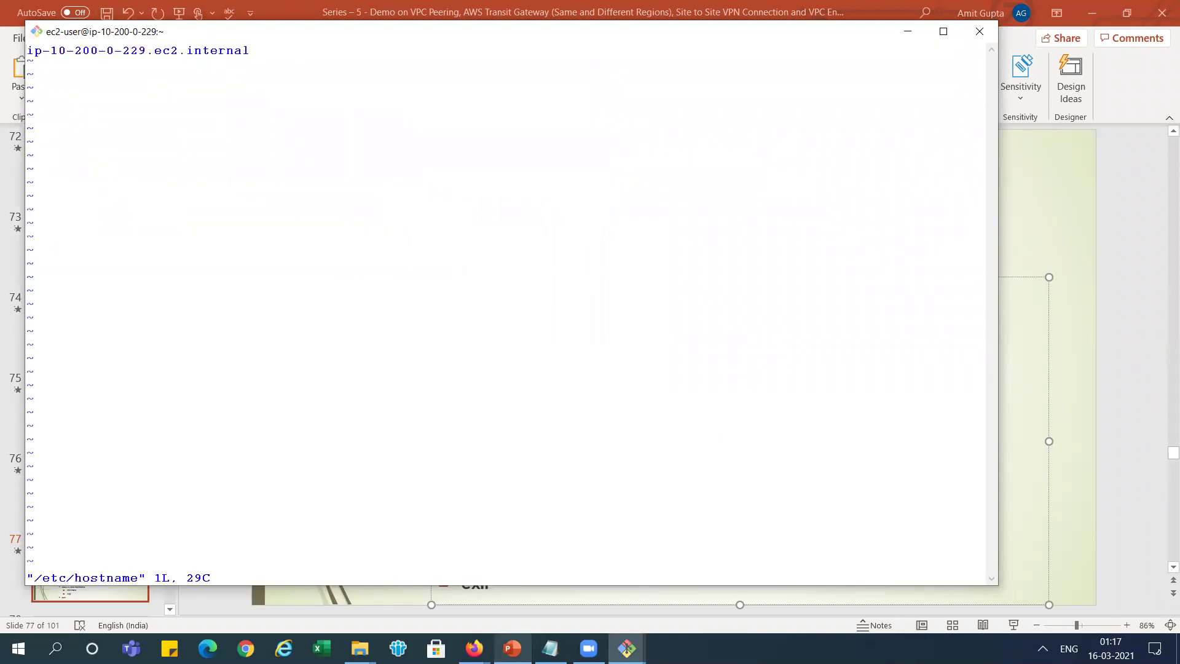
# - Replace the contents of /etc/hostname with Ins-VPC-B, then save and quit vi with :wq!
pyautogui.press('i')
pyautogui.press('Delete')
pyautogui.press('Delete')
pyautogui.press('Delete')
pyautogui.press('Delete')
pyautogui.press('Delete')
pyautogui.press('Delete')
pyautogui.press('Delete')
pyautogui.press('Delete')
pyautogui.press('Delete')
pyautogui.press('Delete')
pyautogui.press('Delete')
pyautogui.press('Delete')
pyautogui.press('Delete')
pyautogui.press('Delete')
pyautogui.press('Delete')
pyautogui.press('Delete')
pyautogui.press('Delete')
pyautogui.press('Delete')
pyautogui.press('Delete')
pyautogui.press('Delete')
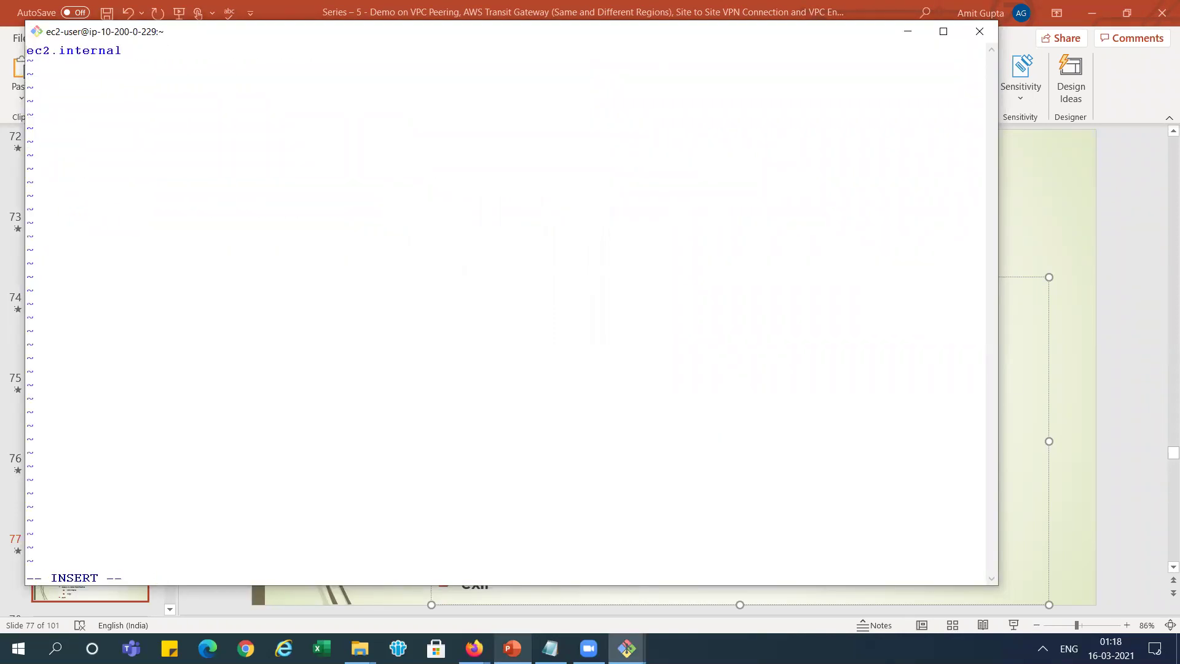
pyautogui.write('Ins-VPC-B')
pyautogui.press('Escape')
pyautogui.write(':wq!')
pyautogui.press('Return')
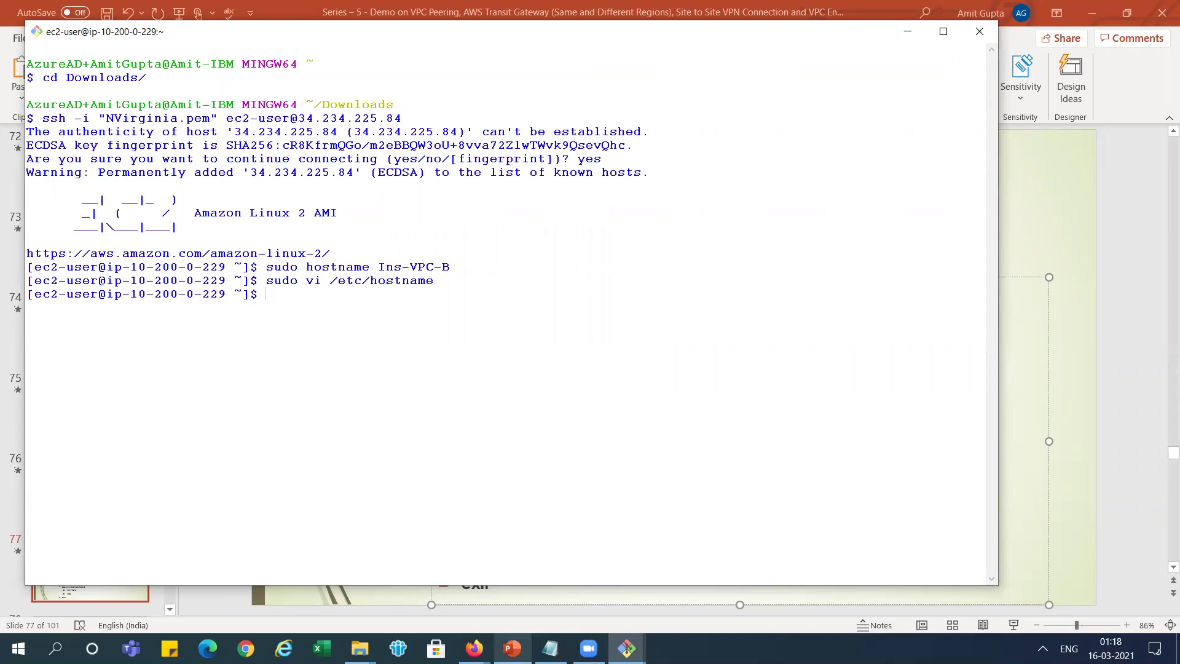
# - Exit the SSH session, reconnect to 34.234.225.84 with NVirginia.pem, and check the host name in the prompt
pyautogui.write('exit')
pyautogui.press('Return')
pyautogui.press('Up')
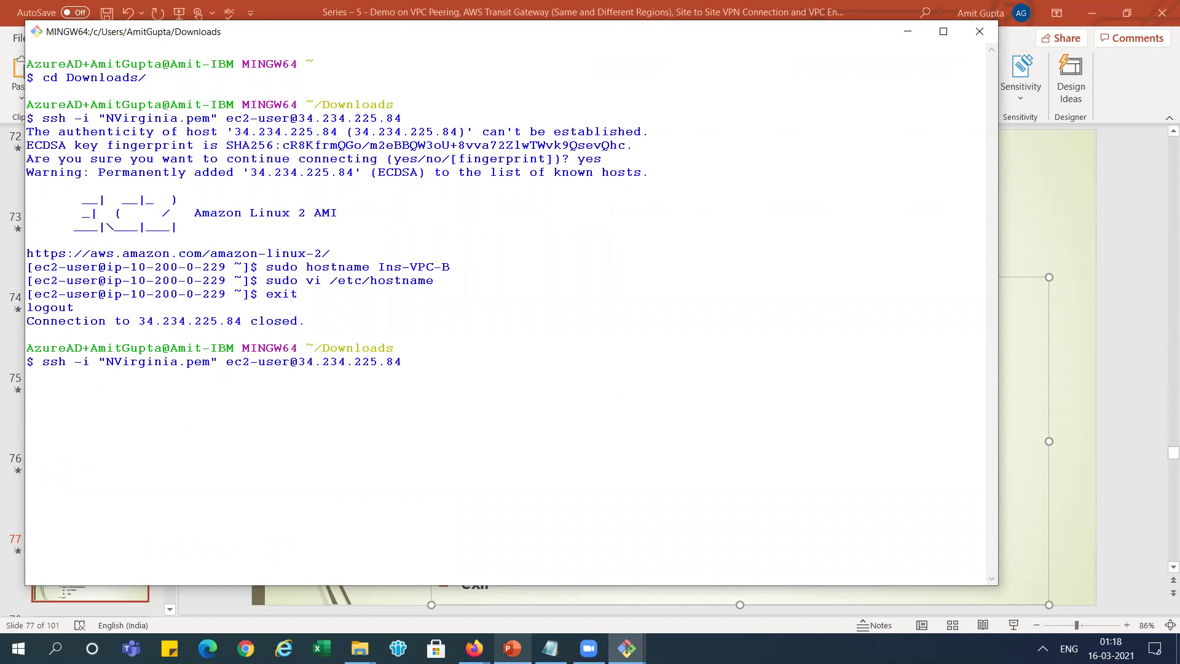
pyautogui.press('Return')
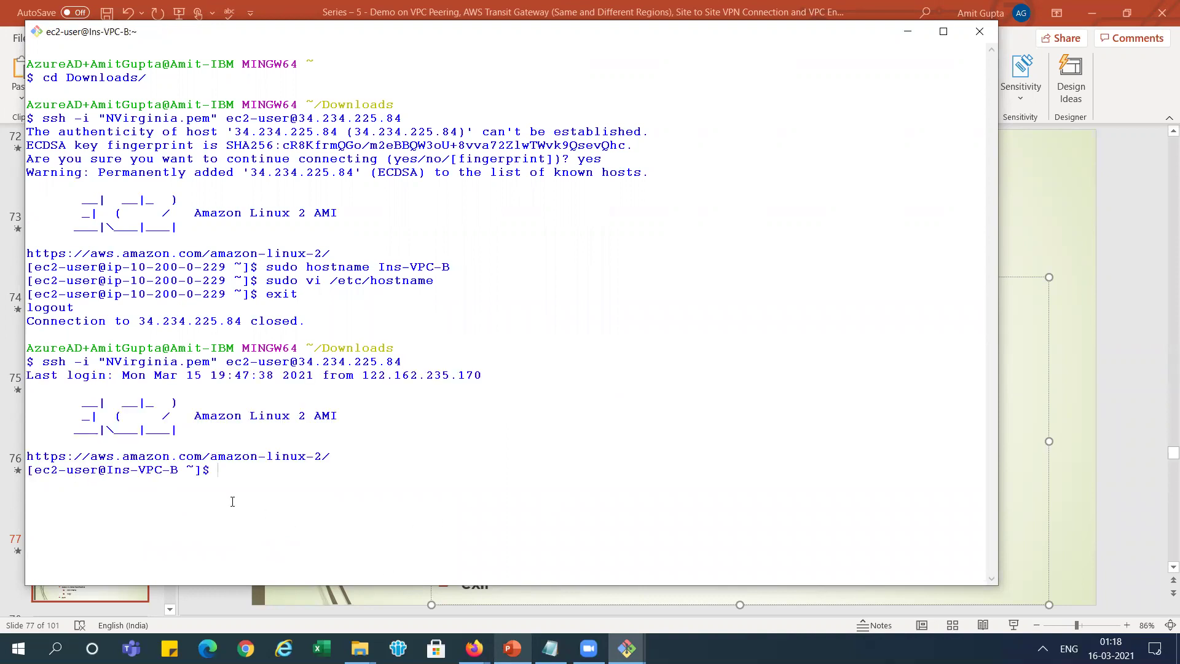
pyautogui.moveTo(149, 471); pyautogui.dragTo(174, 469)
# - Switch to the Singapore instances in Firefox, open the SSH client instructions for Ins-VPC-A and copy the example SSH command
pyautogui.hotkey('alt', 'Tab')
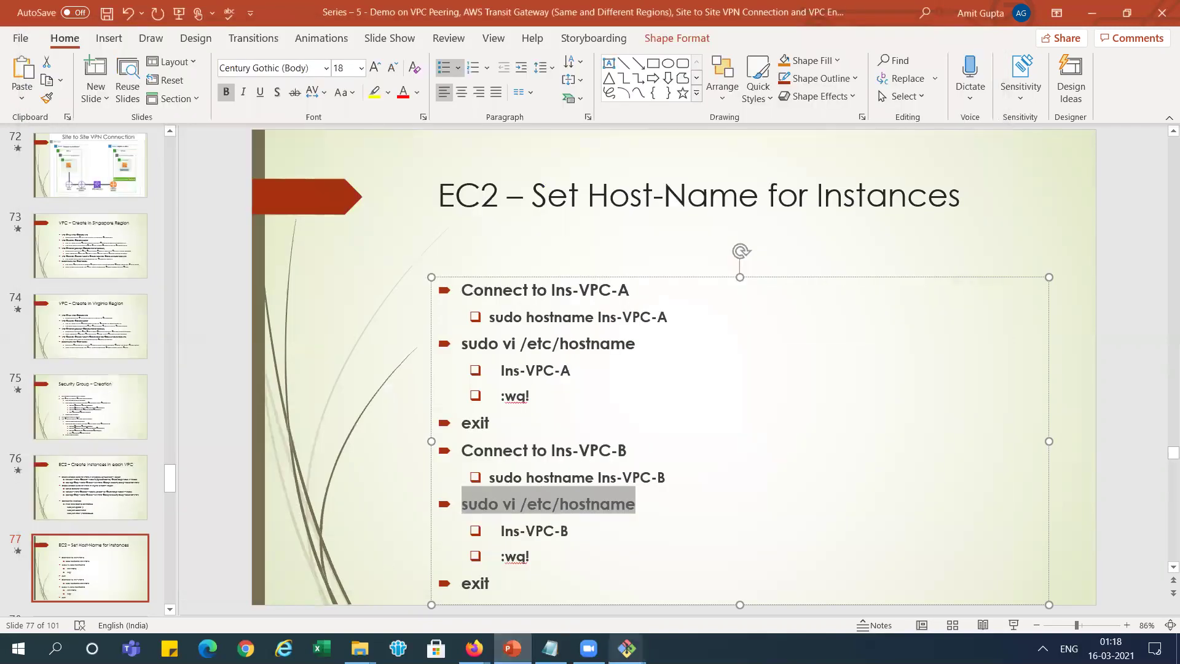
pyautogui.moveTo(474, 648)
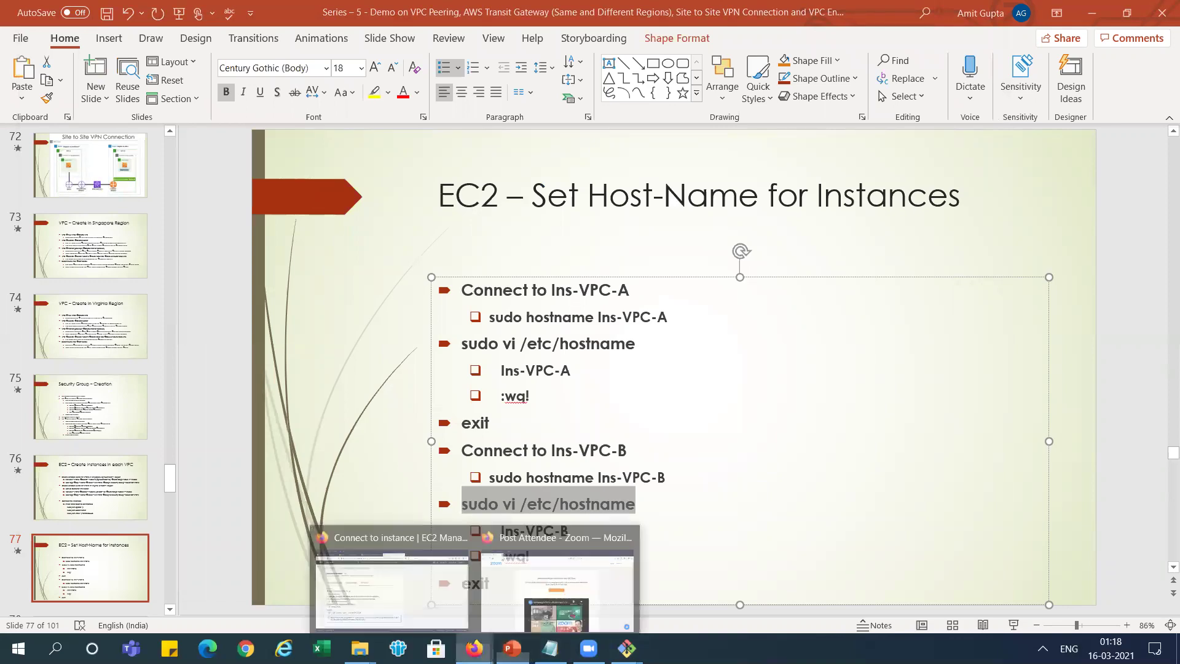
pyautogui.click(390, 578)
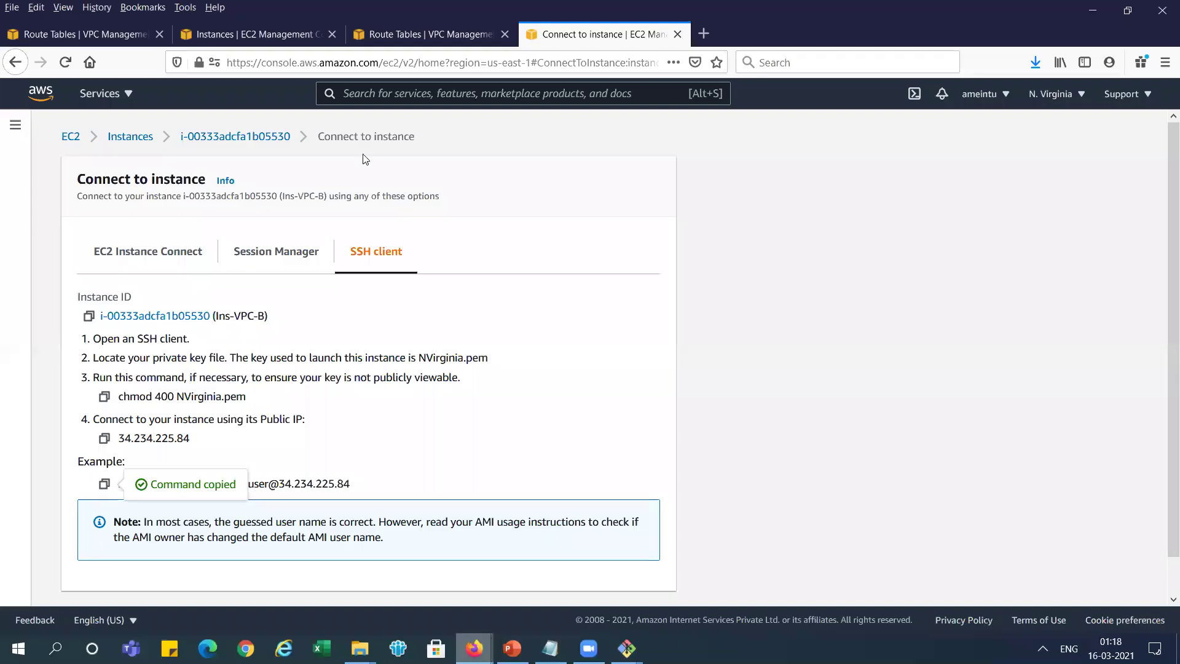
pyautogui.click(211, 29)
pyautogui.click(666, 129)
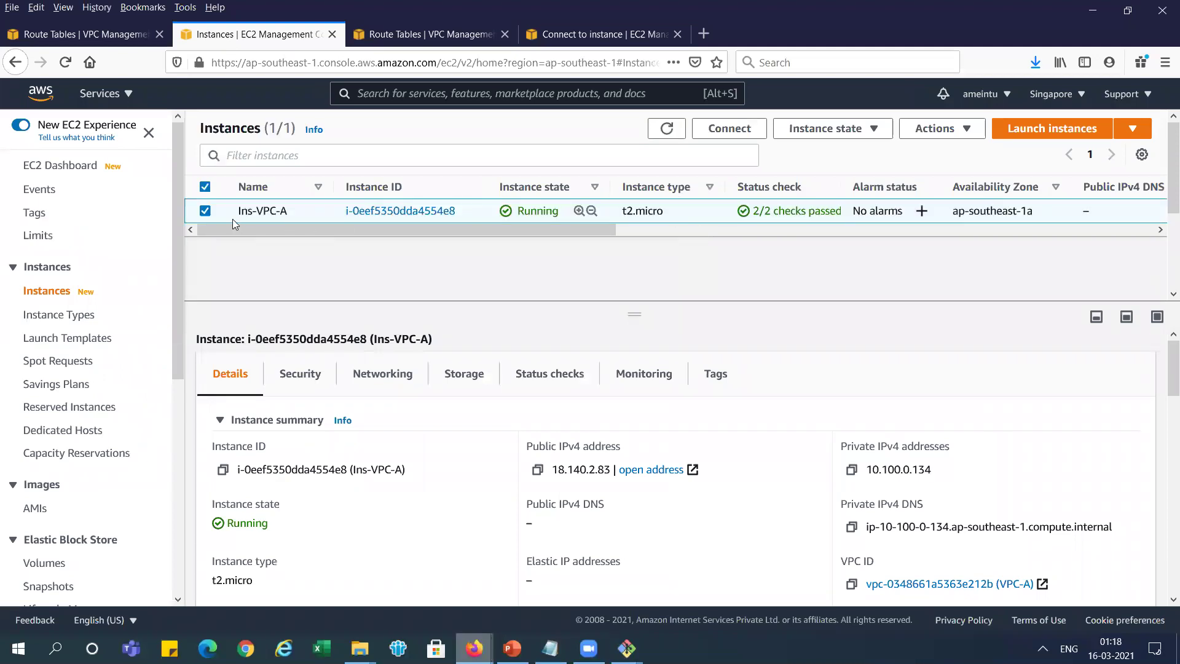
pyautogui.click(733, 139)
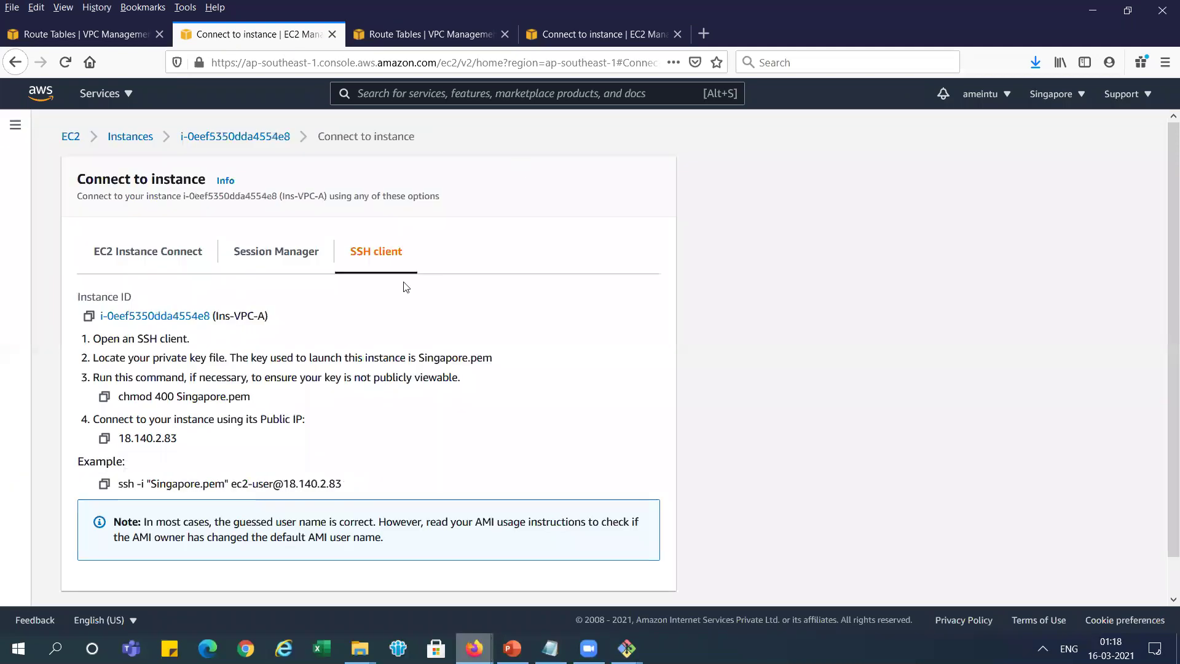
pyautogui.click(103, 485)
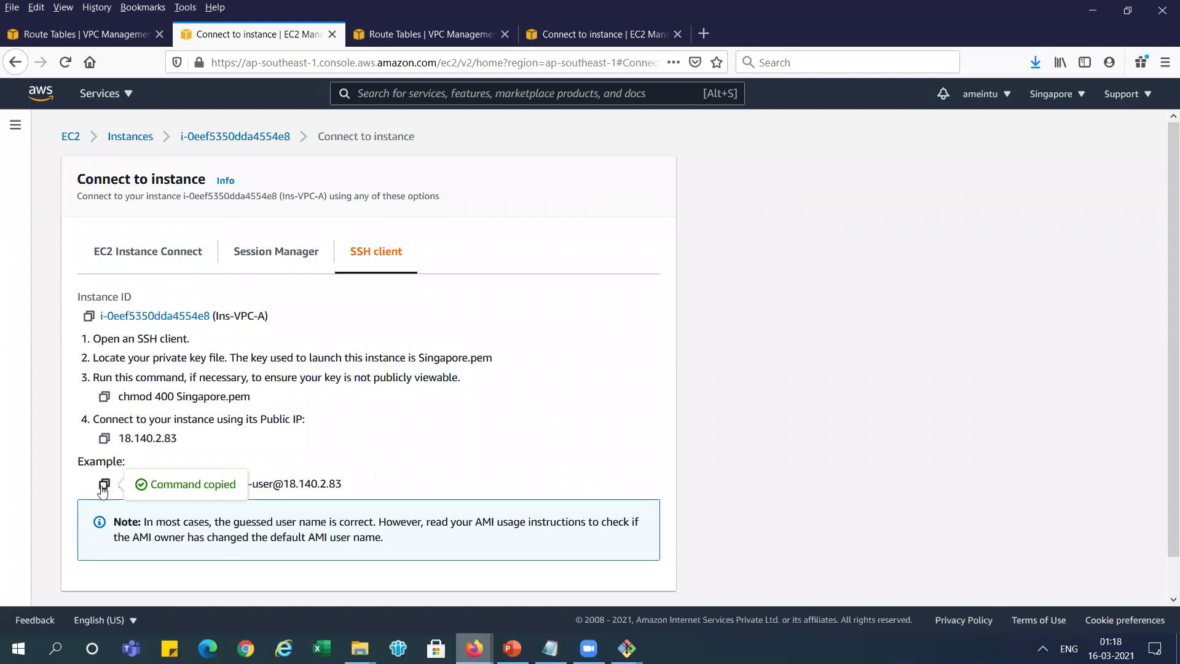
pyautogui.moveTo(627, 648)
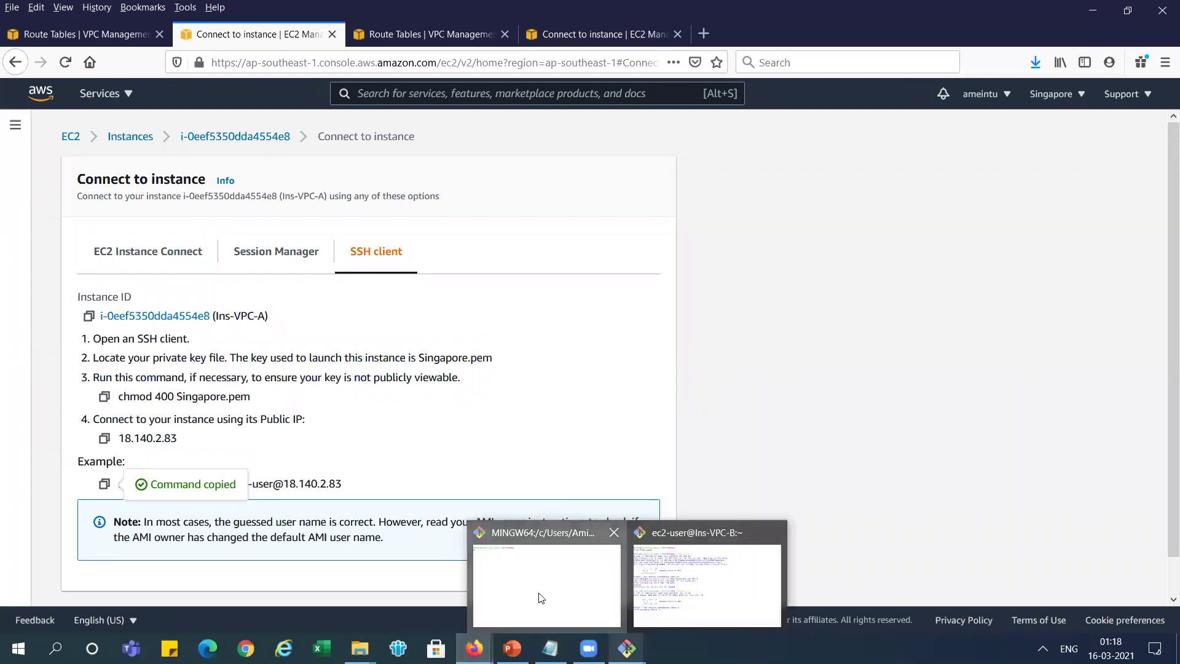
pyautogui.click(541, 600)
pyautogui.write('cd Down')
pyautogui.press('Tab')
pyautogui.press('Return')
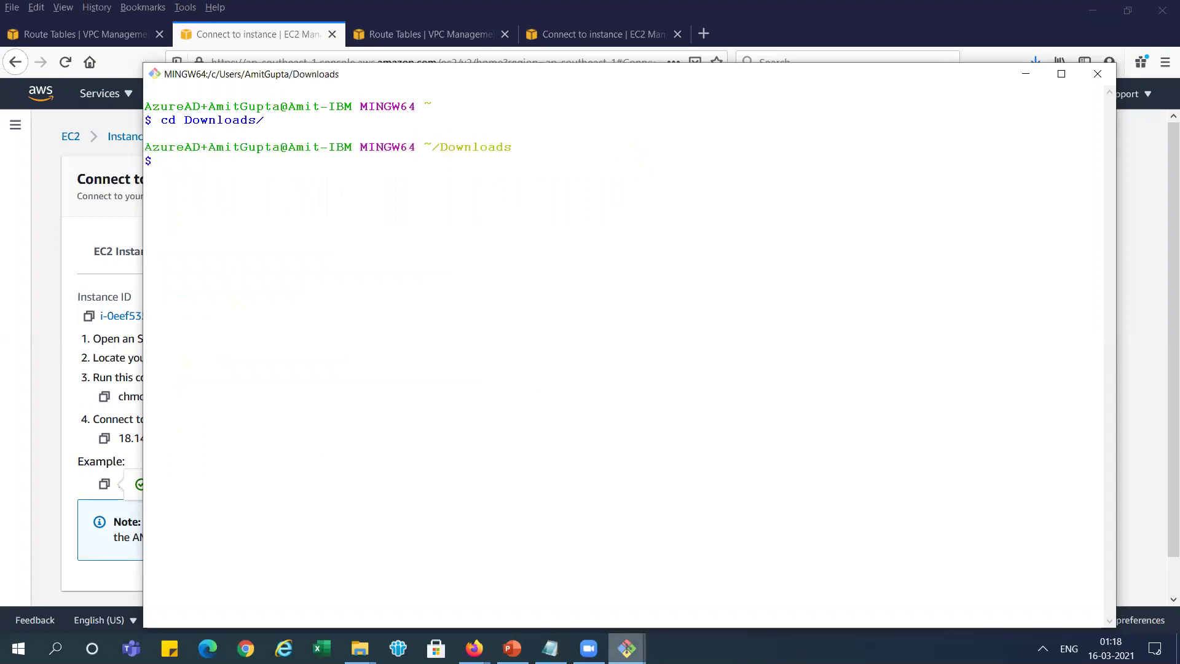
pyautogui.press('shift+Insert')
pyautogui.press('Return')
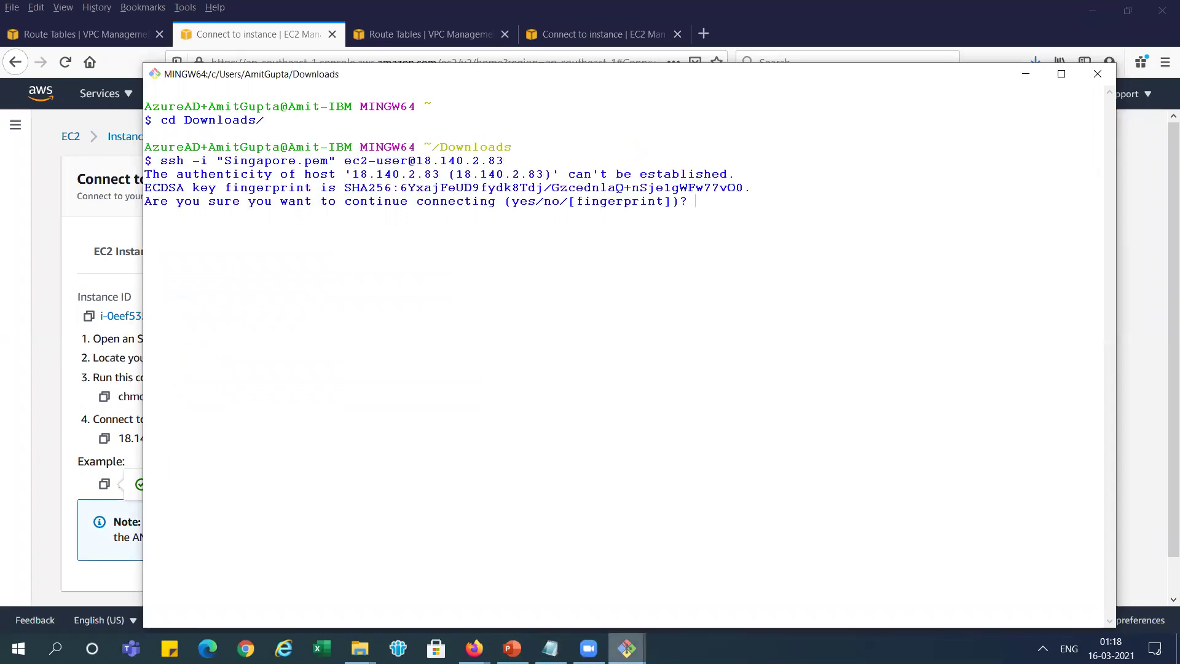
pyautogui.write('yes')
pyautogui.press('Return')
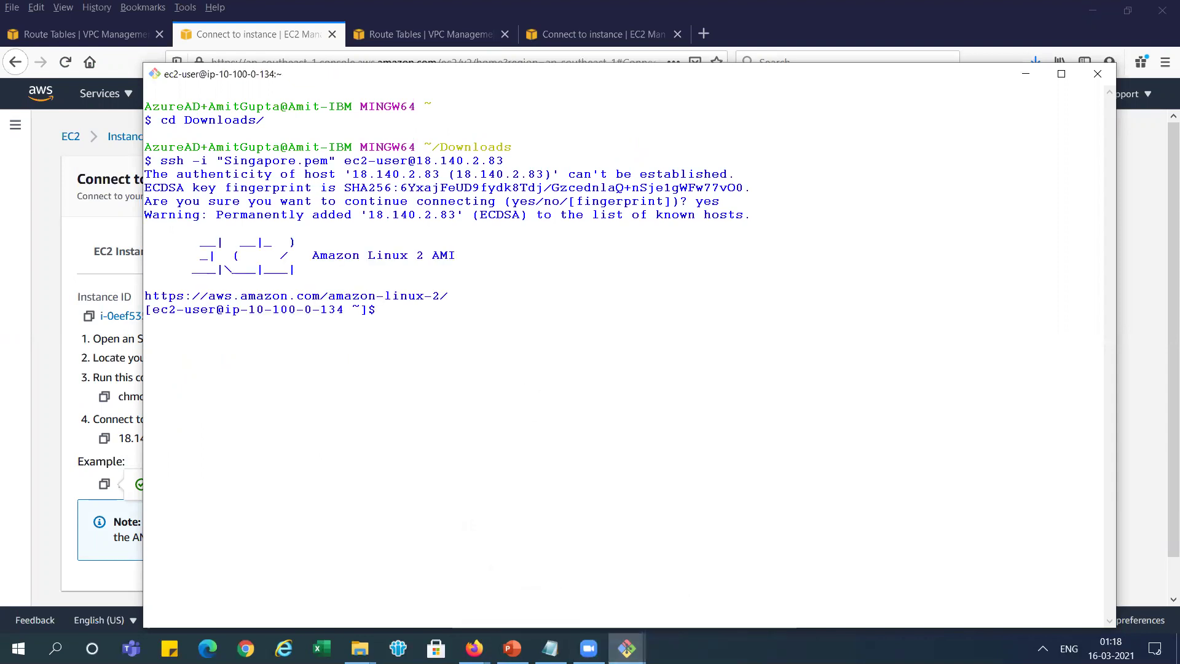
# - Copy "sudo hostname Ins-VPC-A" from slide 77 in PowerPoint and run it in the Ins-VPC-A Git Bash session
pyautogui.moveTo(511, 648)
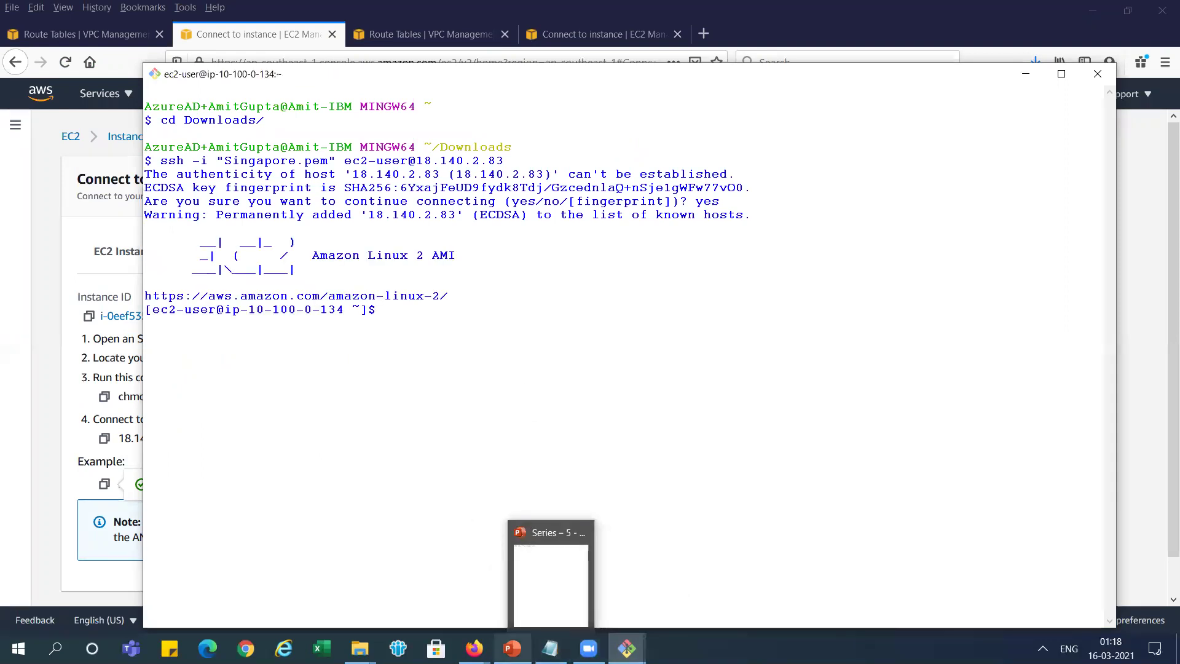
pyautogui.click(551, 580)
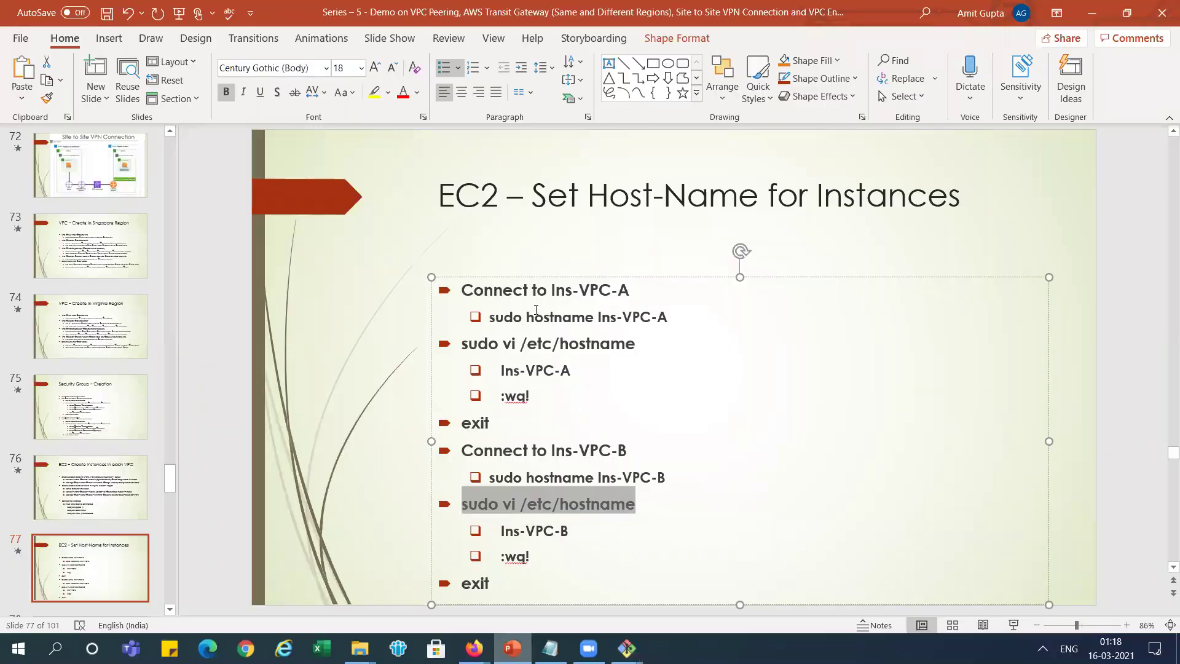
pyautogui.moveTo(490, 316); pyautogui.dragTo(625, 311)
pyautogui.hotkey('alt', 'Tab')
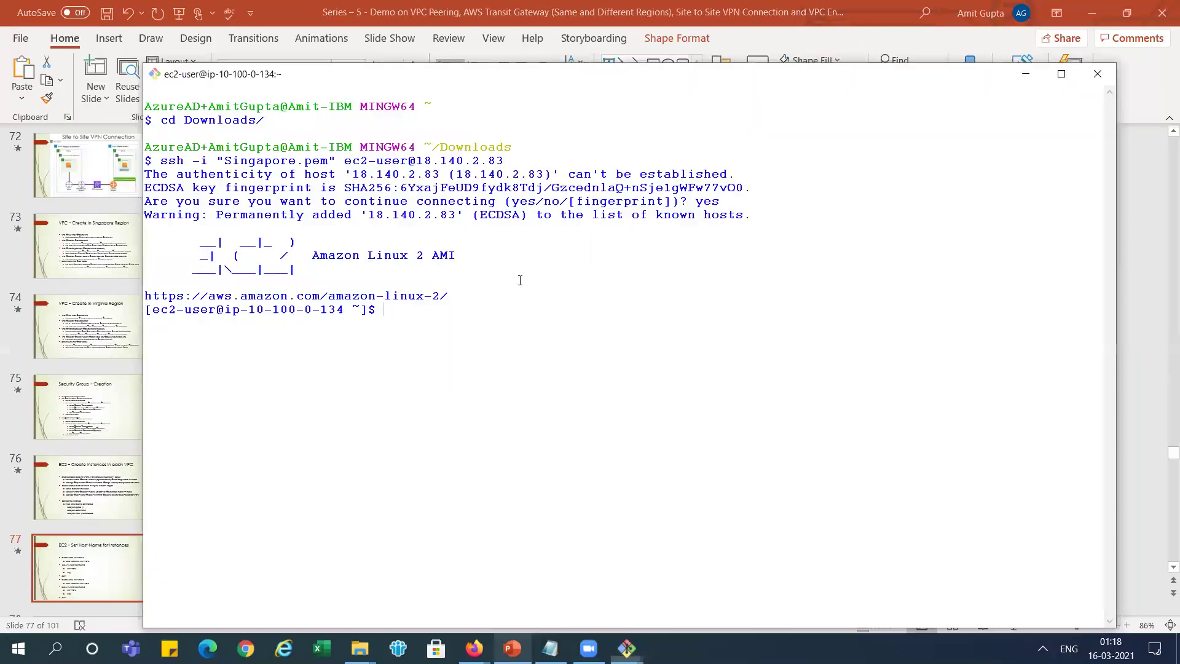
pyautogui.press('shift+Insert')
pyautogui.press('Return')
# - Copy "sudo vi /etc/hostname" from the slide's Ins-VPC-A instructions and run it in the Ins-VPC-A terminal
pyautogui.hotkey('alt', 'Tab')
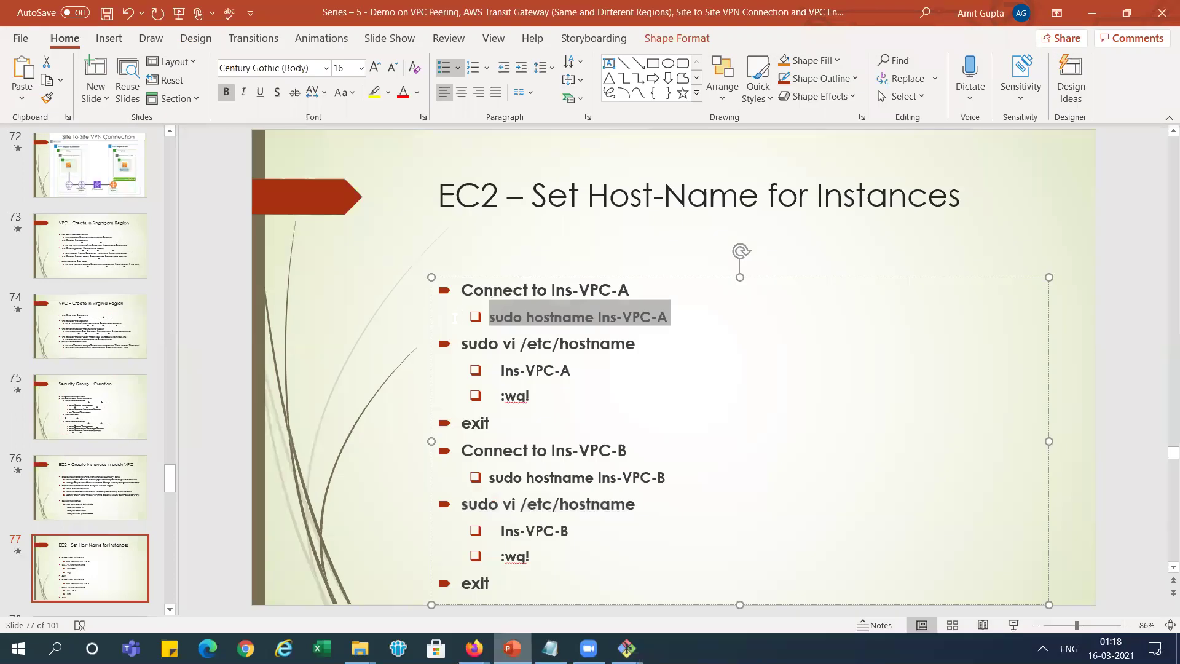
pyautogui.moveTo(461, 345); pyautogui.dragTo(624, 331)
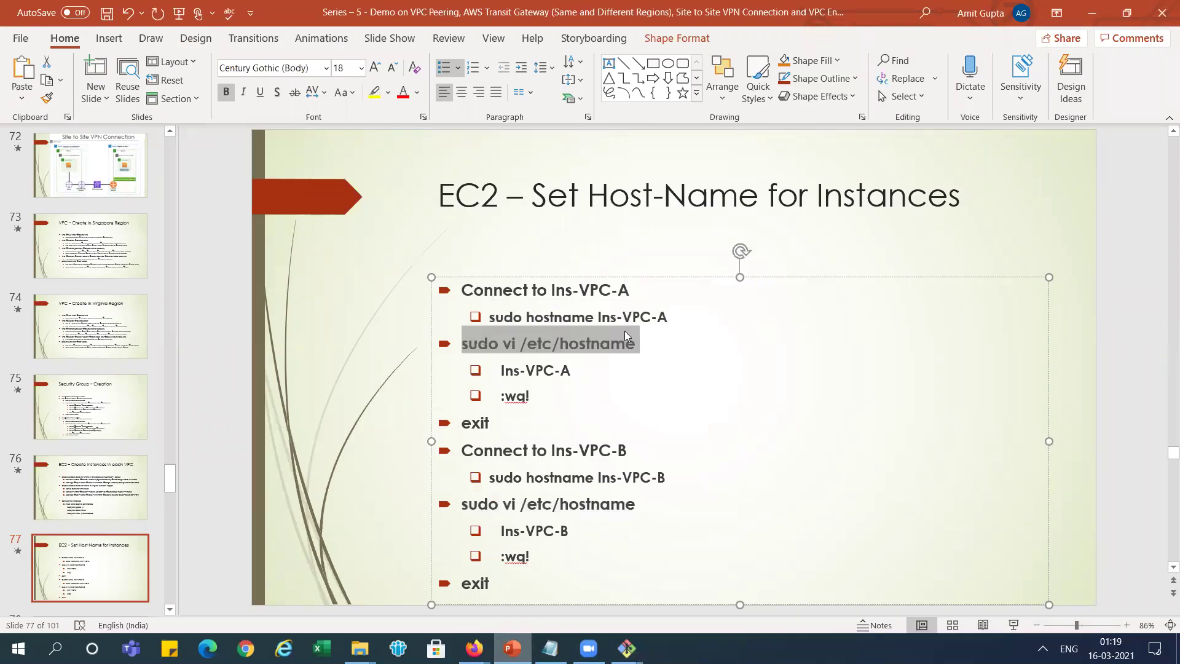
pyautogui.hotkey('alt', 'Tab')
pyautogui.press('shift+Insert')
pyautogui.press('Return')
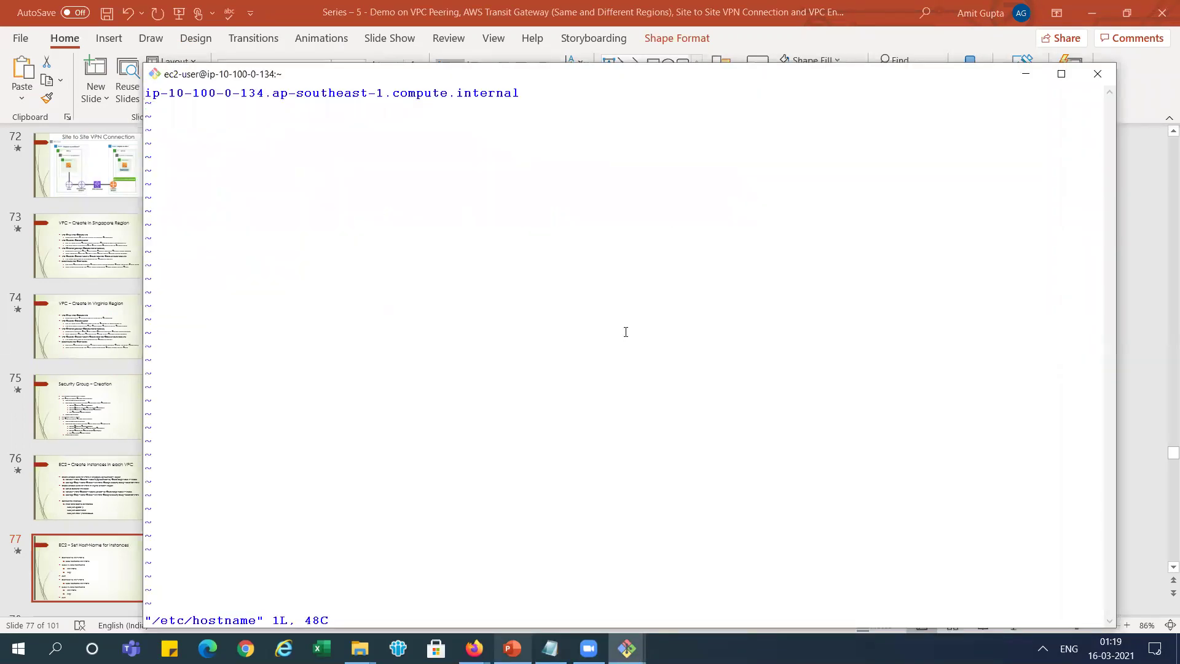
# - Replace the contents of /etc/hostname with ins-VPC-A, then save and quit vi with :wq
pyautogui.press('i')
pyautogui.press('Delete')
pyautogui.press('Delete')
pyautogui.press('Delete')
pyautogui.press('Delete')
pyautogui.press('Delete')
pyautogui.press('Delete')
pyautogui.press('Delete')
pyautogui.press('Delete')
pyautogui.press('Delete')
pyautogui.press('Delete')
pyautogui.press('Delete')
pyautogui.press('Delete')
pyautogui.press('Delete')
pyautogui.press('Delete')
pyautogui.press('Delete')
pyautogui.press('Delete')
pyautogui.press('Delete')
pyautogui.press('Delete')
pyautogui.press('Delete')
pyautogui.press('Delete')
pyautogui.press('Delete')
pyautogui.press('Delete')
pyautogui.press('Delete')
pyautogui.press('Delete')
pyautogui.press('Delete')
pyautogui.press('Delete')
pyautogui.press('Delete')
pyautogui.press('Delete')
pyautogui.press('Delete')
pyautogui.press('Delete')
pyautogui.press('Delete')
pyautogui.press('Delete')
pyautogui.press('Delete')
pyautogui.press('Delete')
pyautogui.press('Delete')
pyautogui.press('Delete')
pyautogui.press('Delete')
pyautogui.press('Delete')
pyautogui.write('ins-')
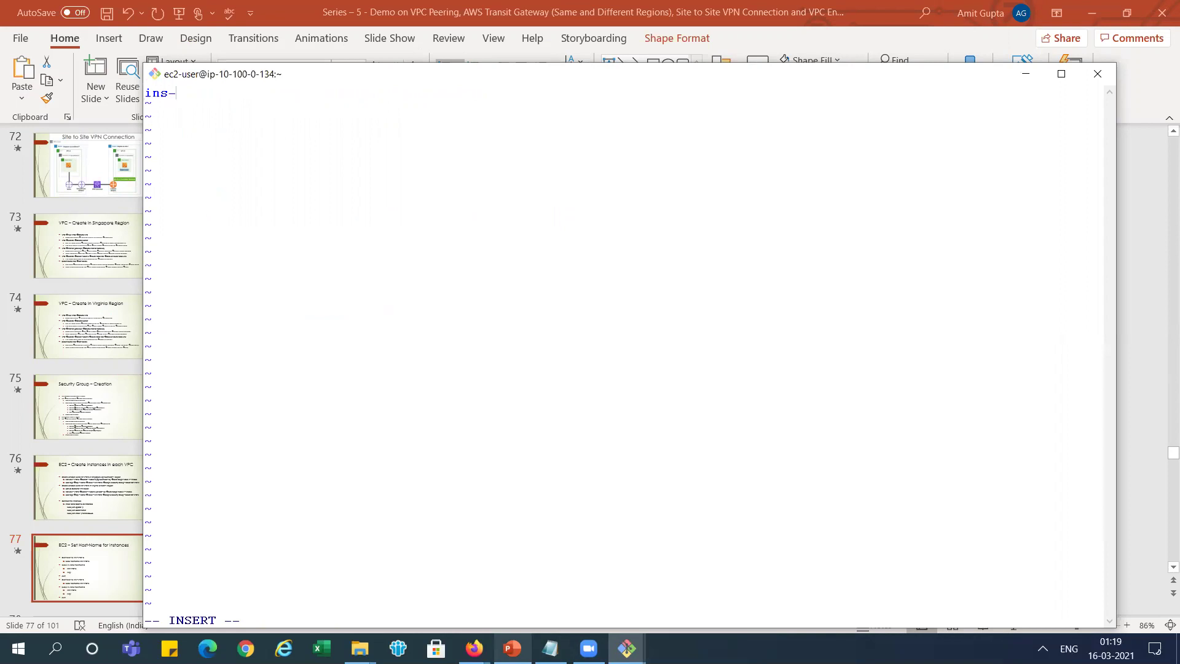
pyautogui.write('VPC-A')
pyautogui.press('Escape')
pyautogui.write(':wq')
pyautogui.press('Return')
# - Exit and reconnect to 18.140.2.83 with Singapore.pem, check the host name in the prompt, and return to the PowerPoint slides
pyautogui.write('exit')
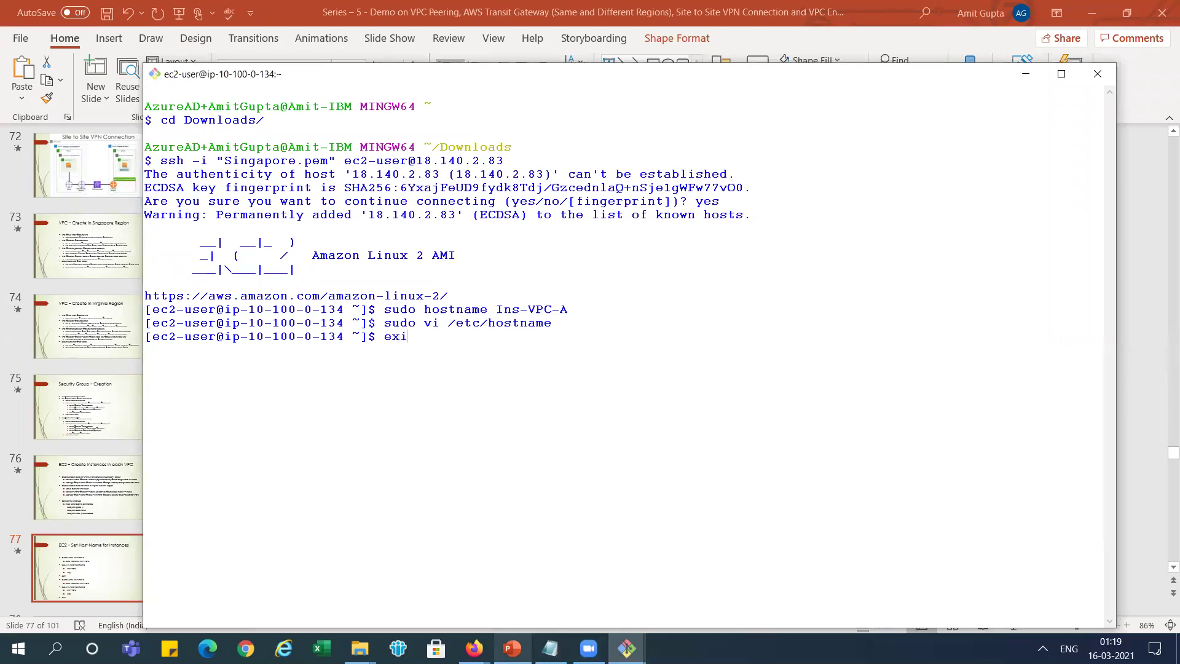
pyautogui.press('Return')
pyautogui.press('Up')
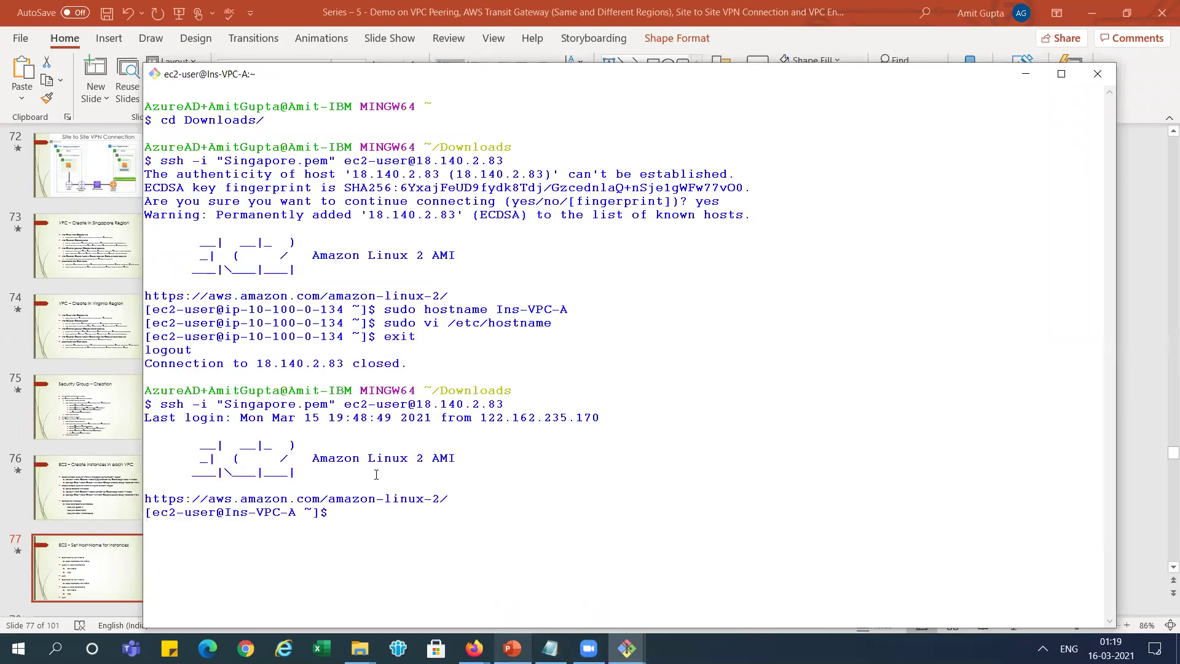
pyautogui.moveTo(248, 514); pyautogui.dragTo(283, 513)
pyautogui.click(132, 492)
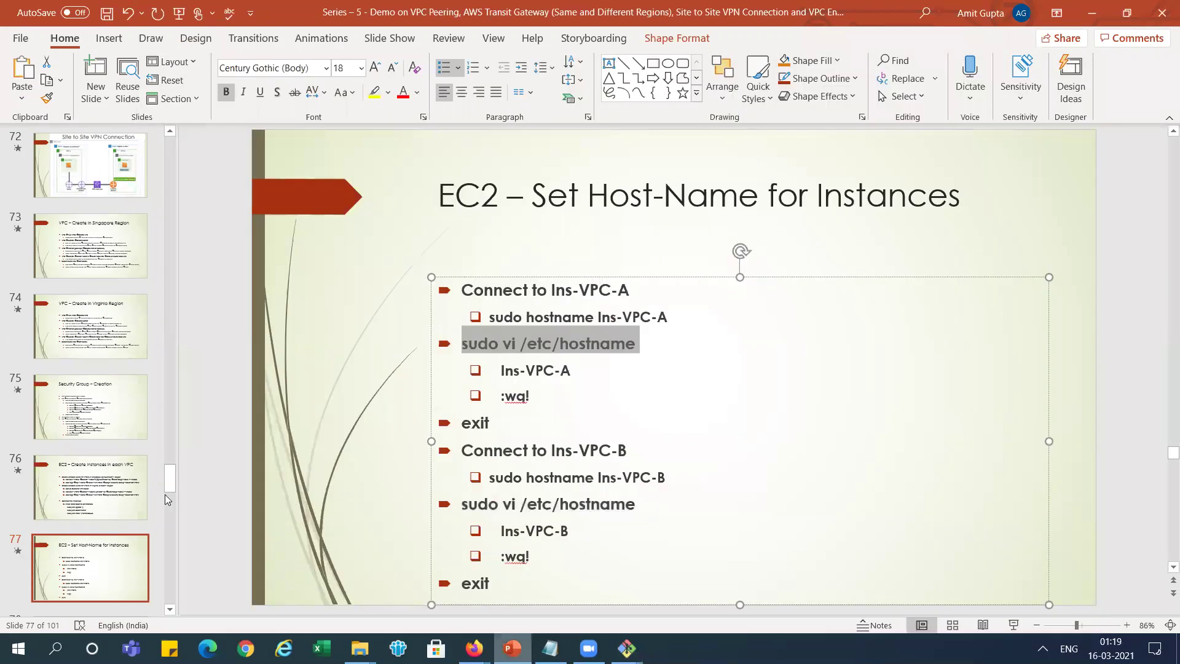
# - Copy "sudo yum install -y telnet.x86_64" from slide 76, run it in the Ins-VPC-A Git Bash session, and clear the terminal
pyautogui.moveTo(501, 556); pyautogui.dragTo(693, 556)
pyautogui.hotkey('ctrl', 'c')
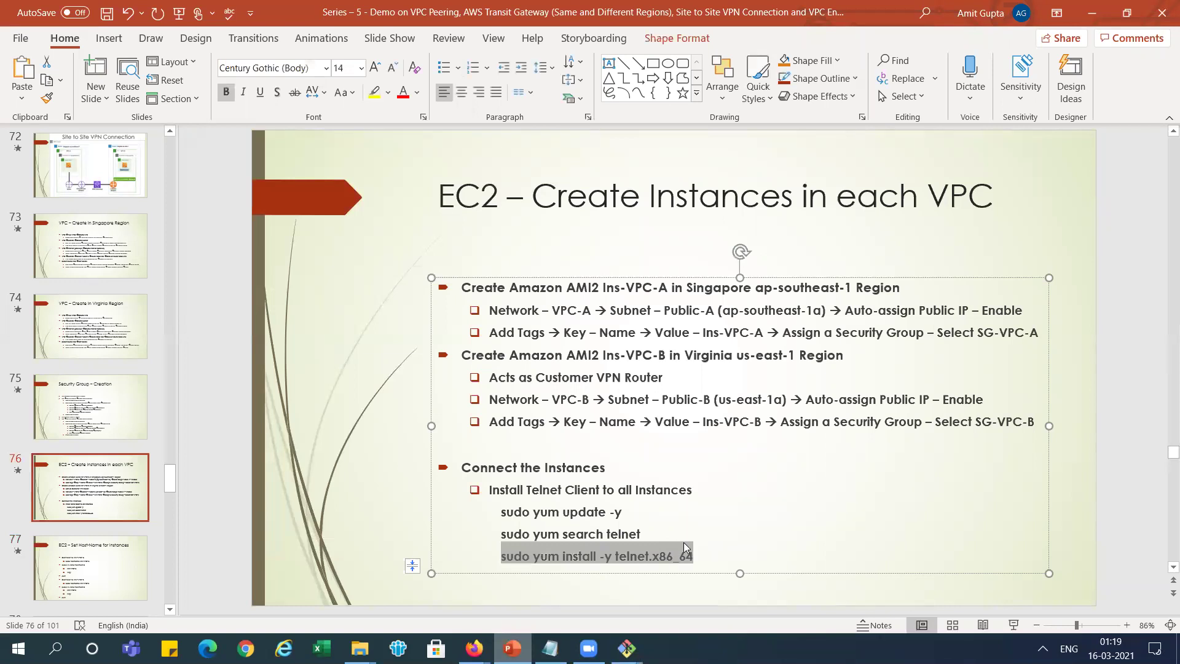
pyautogui.hotkey('alt', 'Tab')
pyautogui.press('shift+Insert')
pyautogui.press('Return')
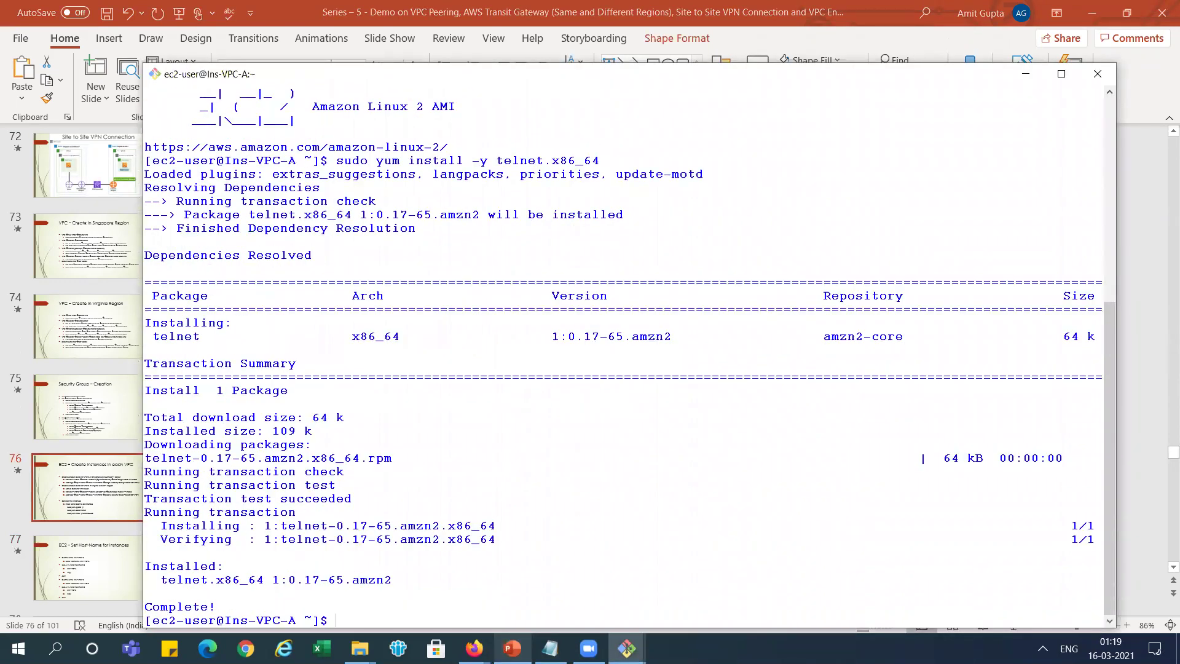
pyautogui.write('clear')
pyautogui.press('Return')
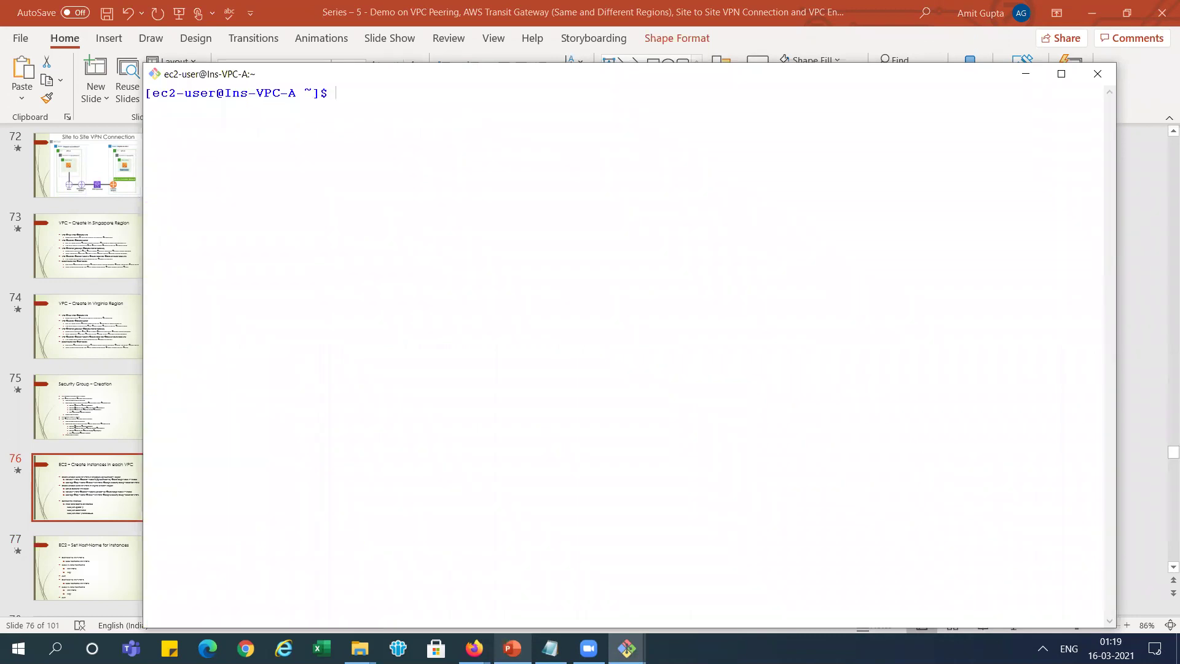
# - Run "sudo yum install -y telnet.x86_64" in the Ins-VPC-B Git Bash session and clear that terminal
pyautogui.hotkey('alt', 'Tab')
pyautogui.hotkey('alt', 'Tab')
pyautogui.hotkey('alt', 'Tab')
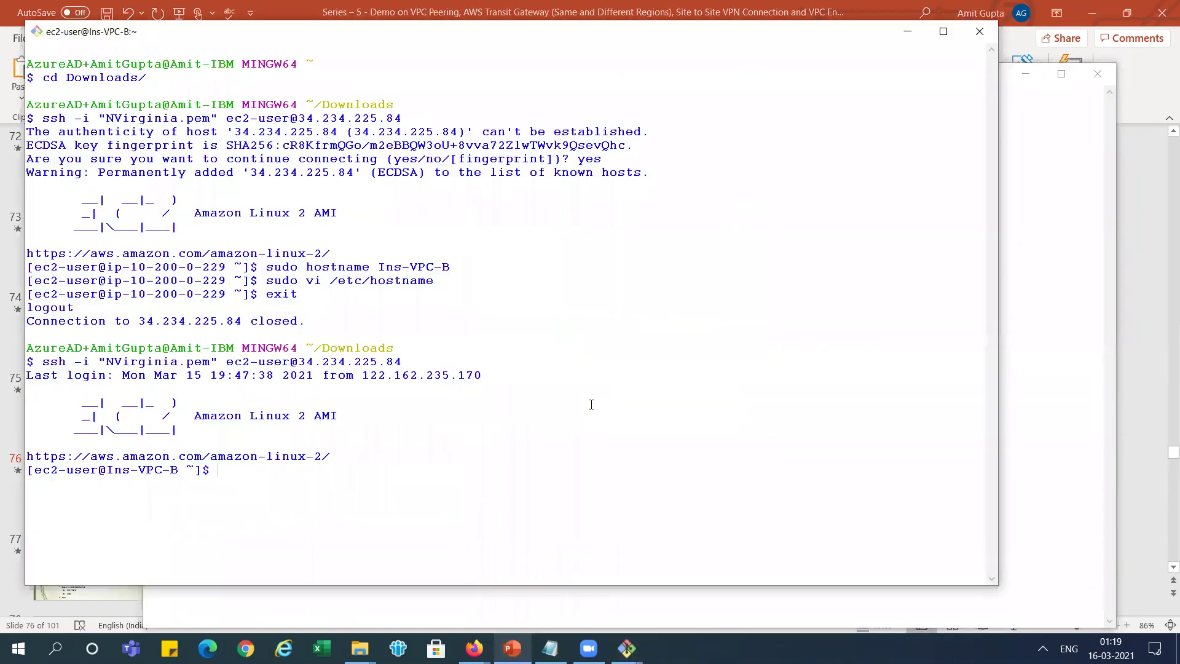
pyautogui.press('shift+Insert')
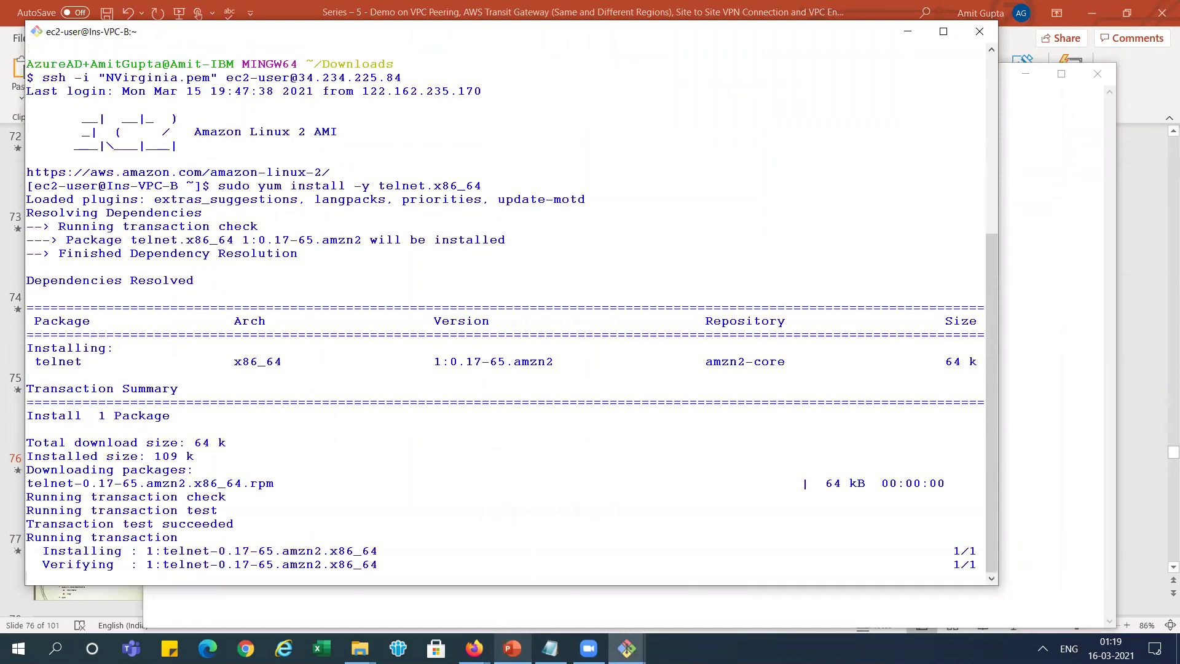
pyautogui.write('clear')
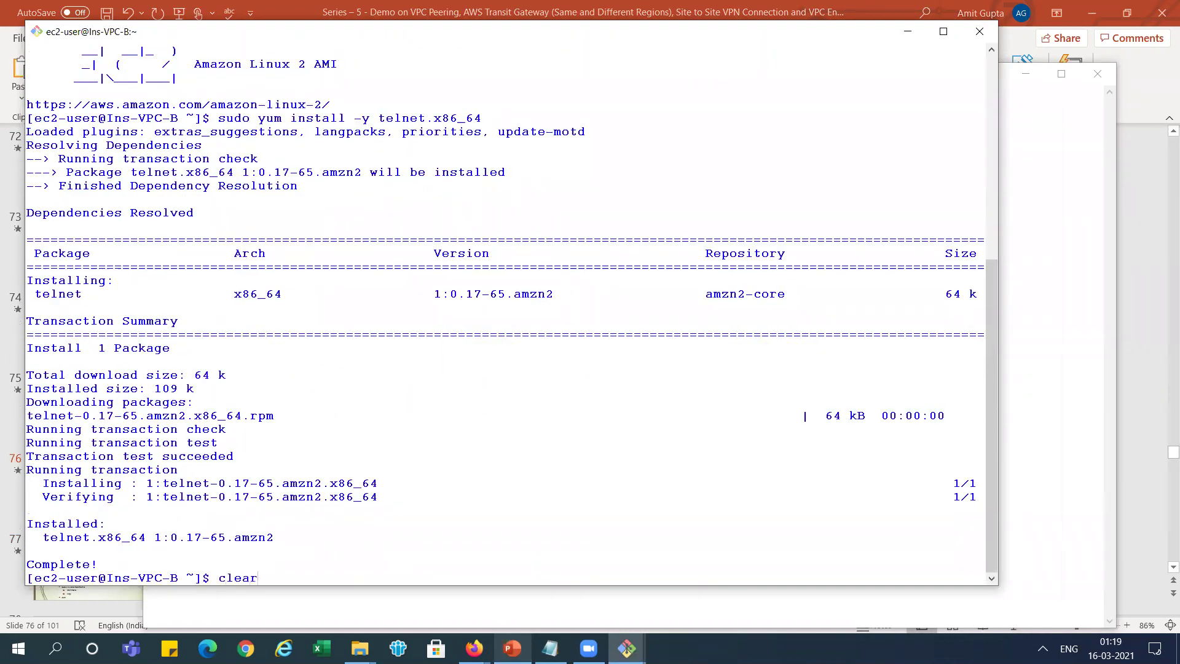
pyautogui.press('Return')
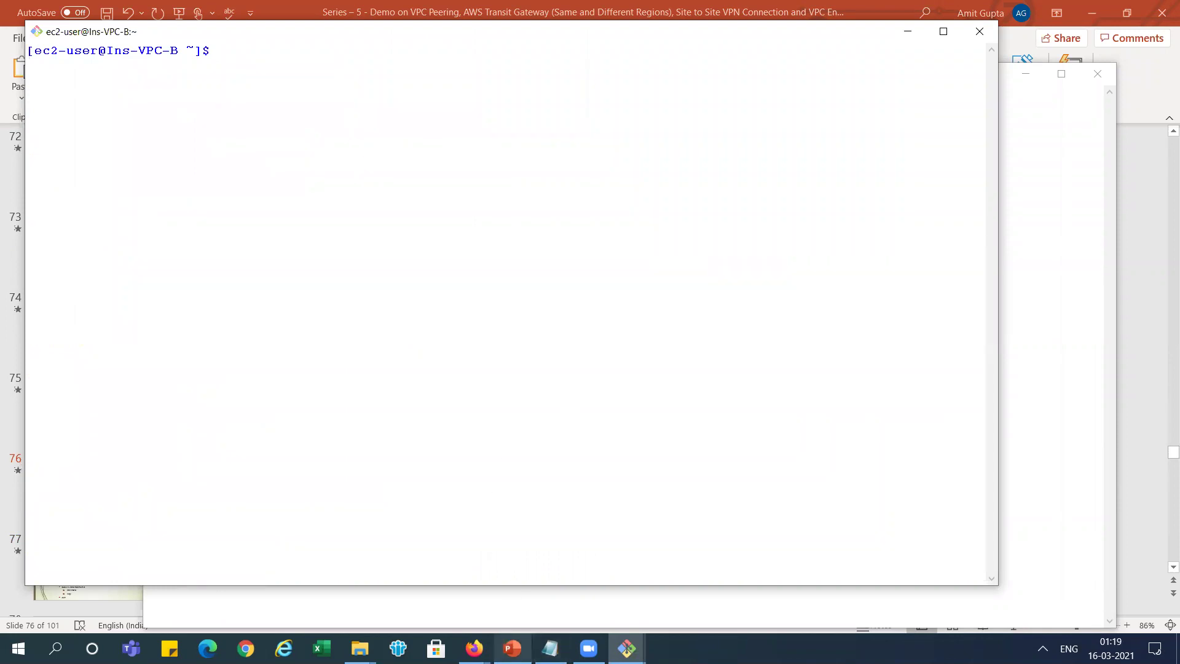
# - Open slide 78 in PowerPoint and review the OpenSWAN instructions for the VPC-B instance and disabling its Source-Destination Check
pyautogui.click(512, 649)
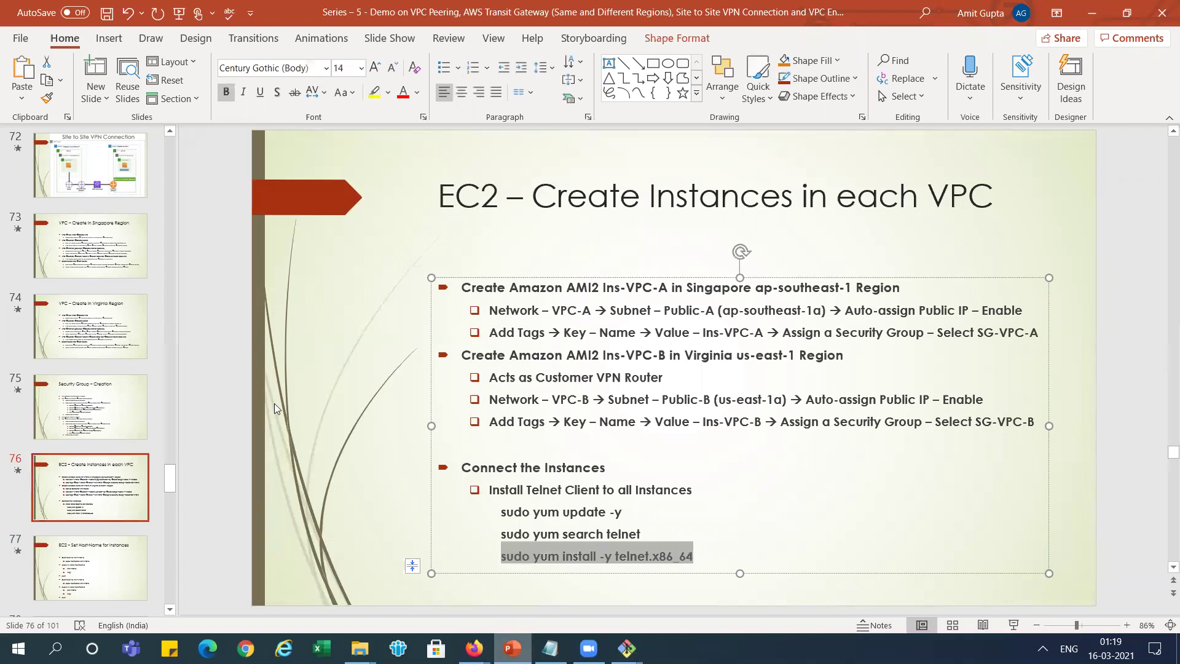
pyautogui.click(87, 566)
pyautogui.press('Down')
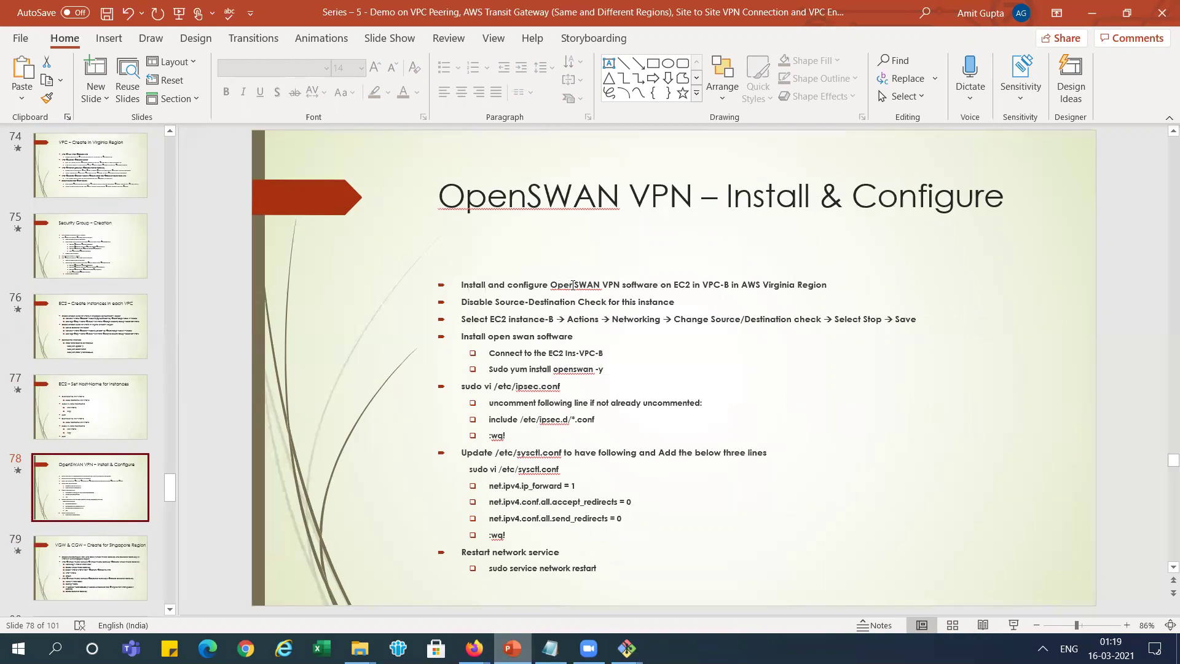
pyautogui.moveTo(674, 285); pyautogui.dragTo(729, 288)
pyautogui.hotkey('alt', 'Tab')
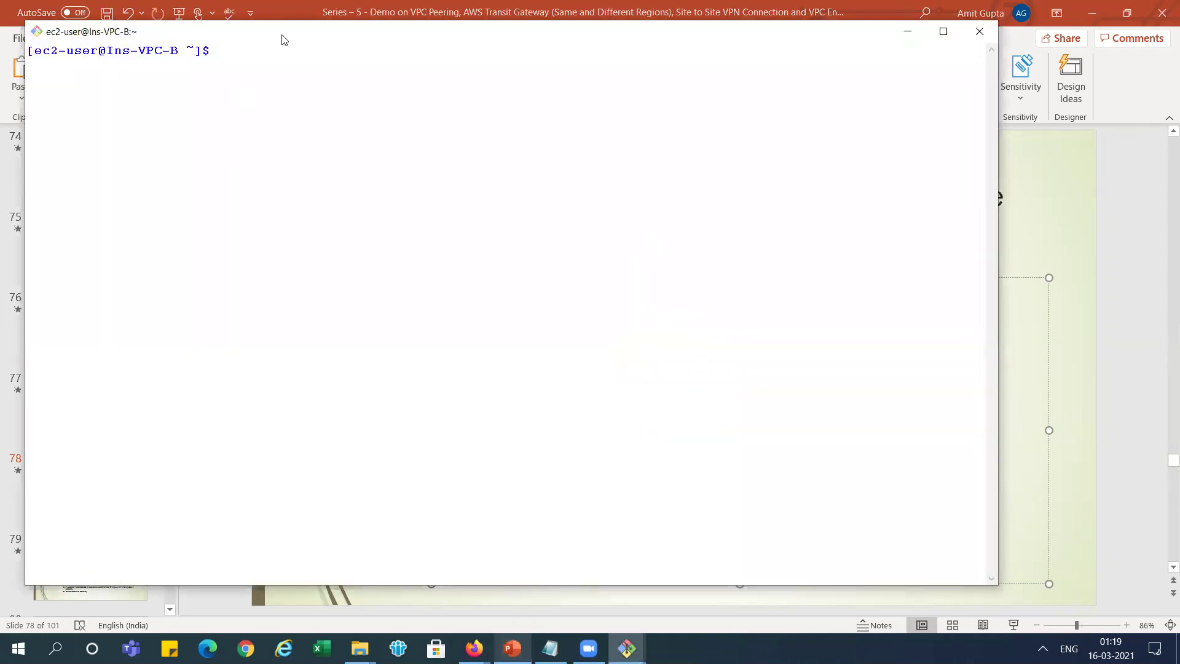
pyautogui.moveTo(282, 40); pyautogui.dragTo(350, 45)
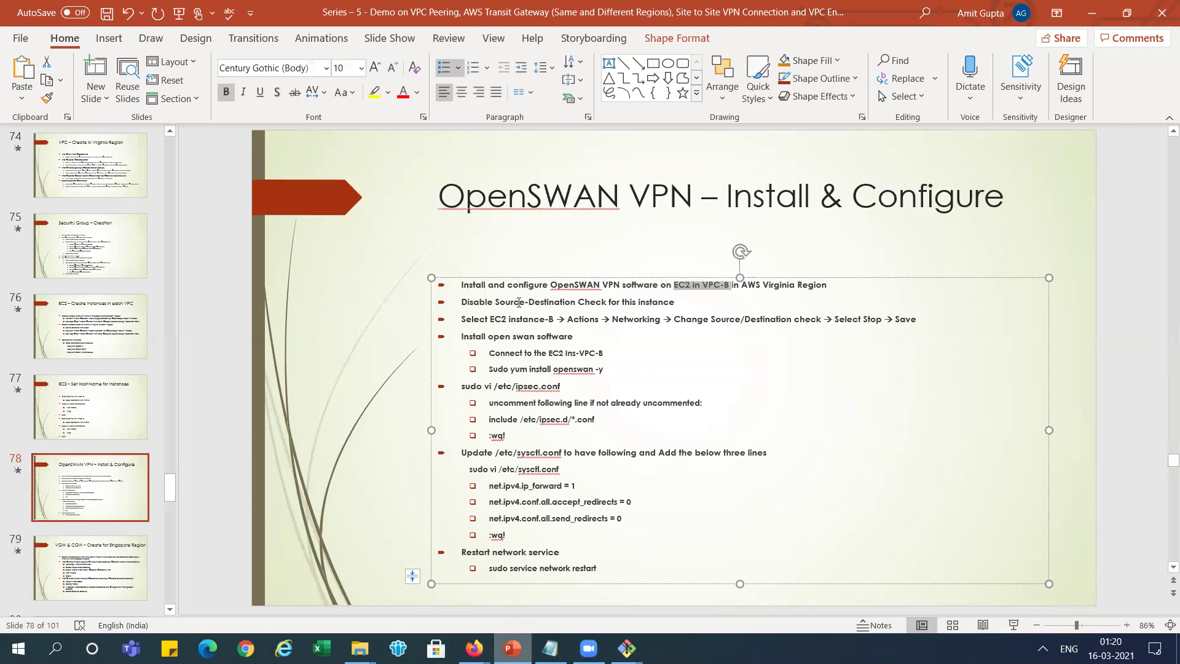
pyautogui.moveTo(463, 301); pyautogui.dragTo(661, 301)
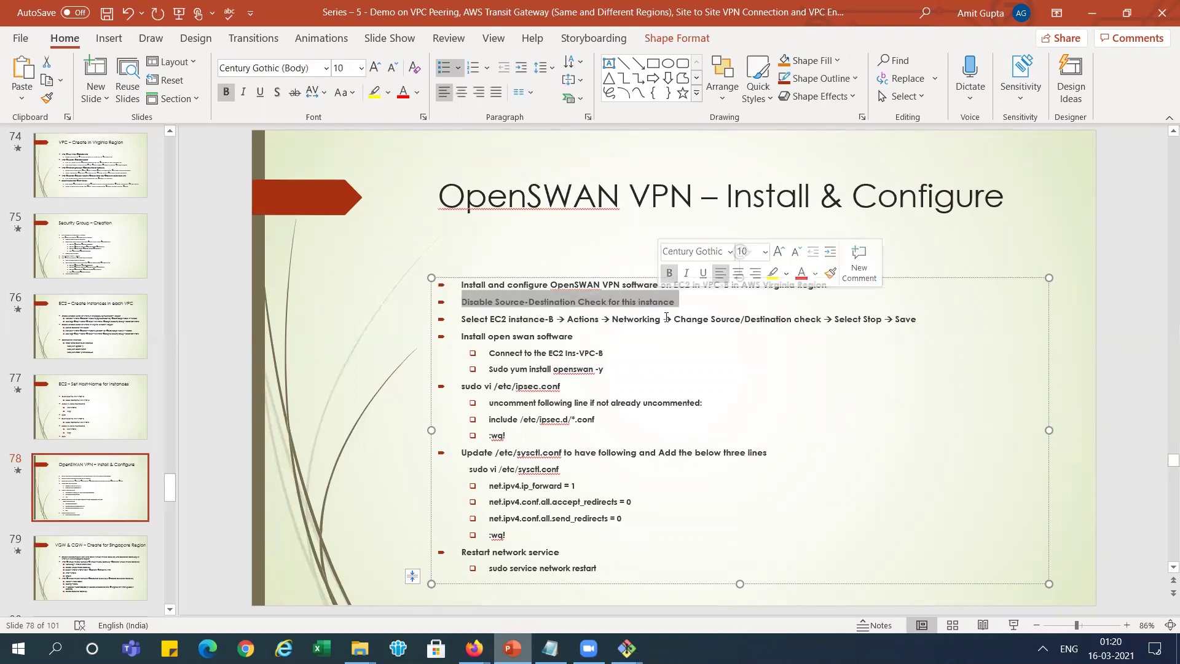
pyautogui.click(701, 305)
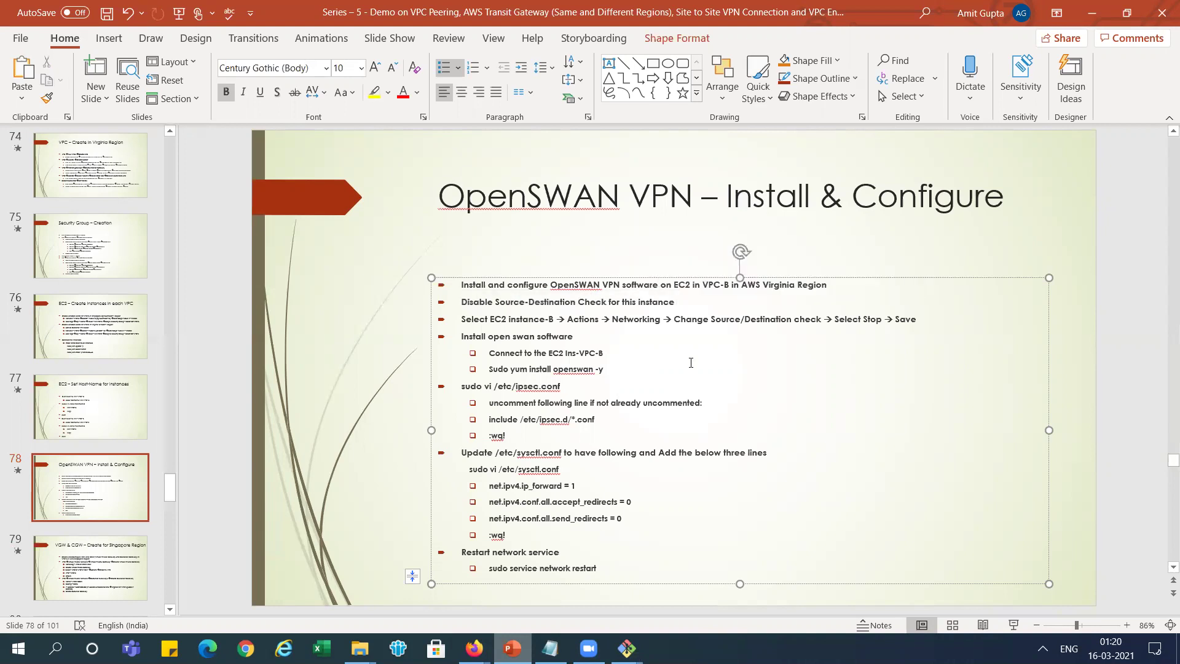
# - Switch to Firefox, open the EC2 instances list for N. Virginia, and select Ins-VPC-B
pyautogui.hotkey('alt', 'Tab')
pyautogui.hotkey('alt', 'Tab')
pyautogui.hotkey('alt', 'Tab')
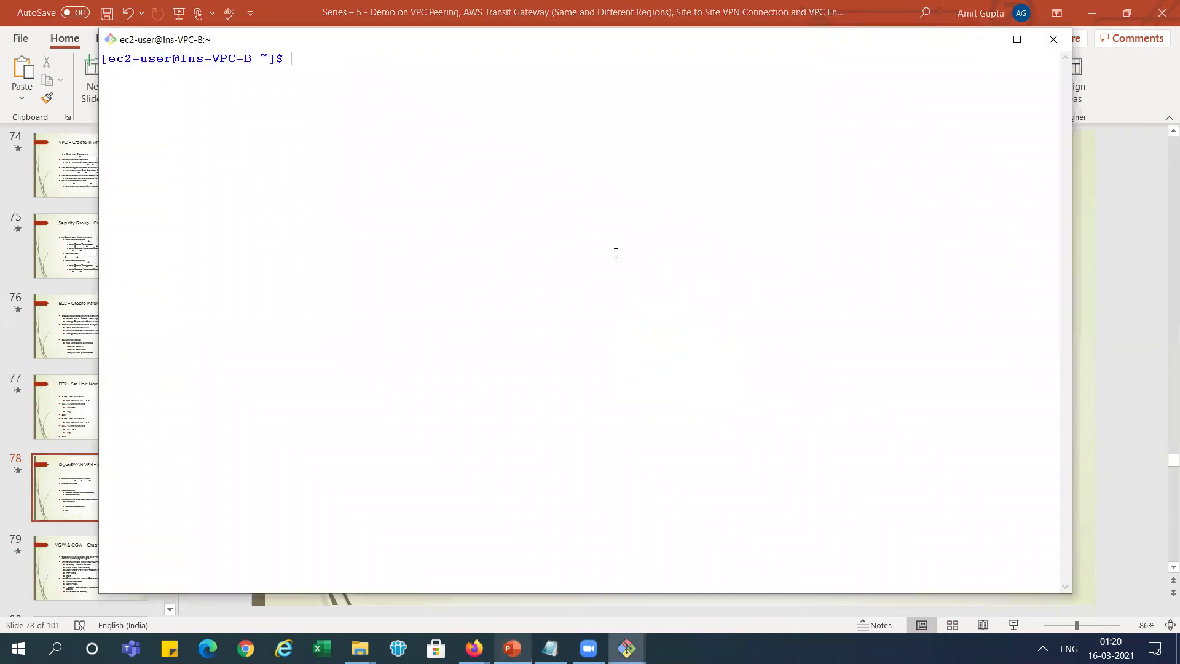
pyautogui.hotkey('alt', 'Tab')
pyautogui.hotkey('alt', 'Tab')
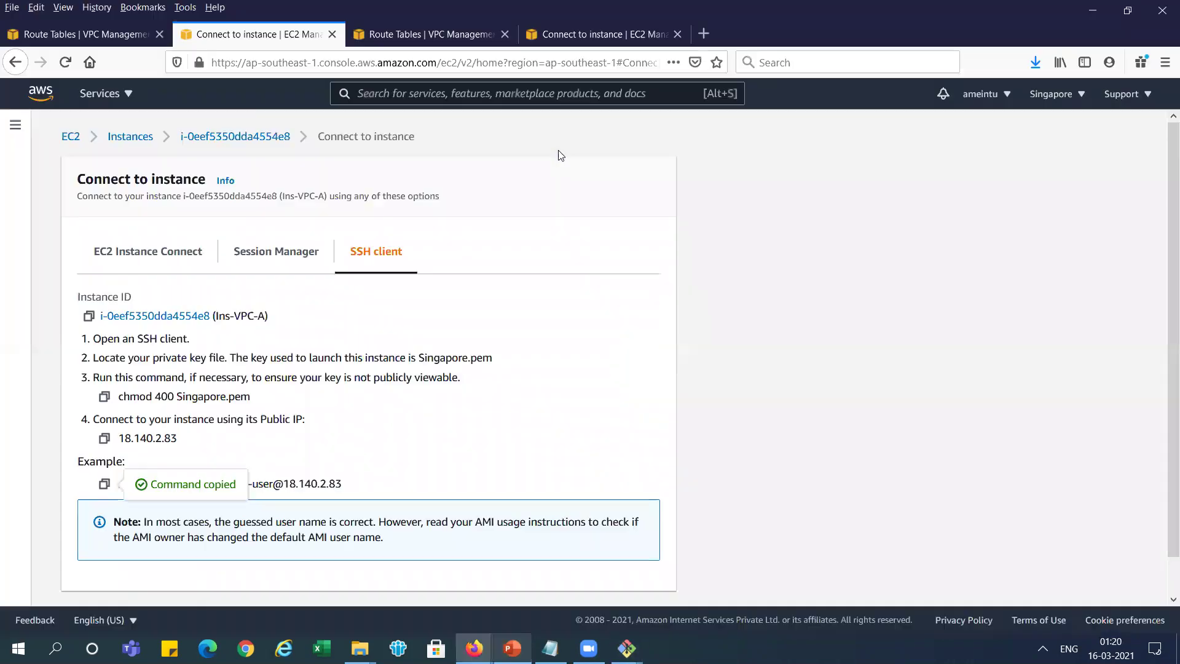
pyautogui.click(565, 38)
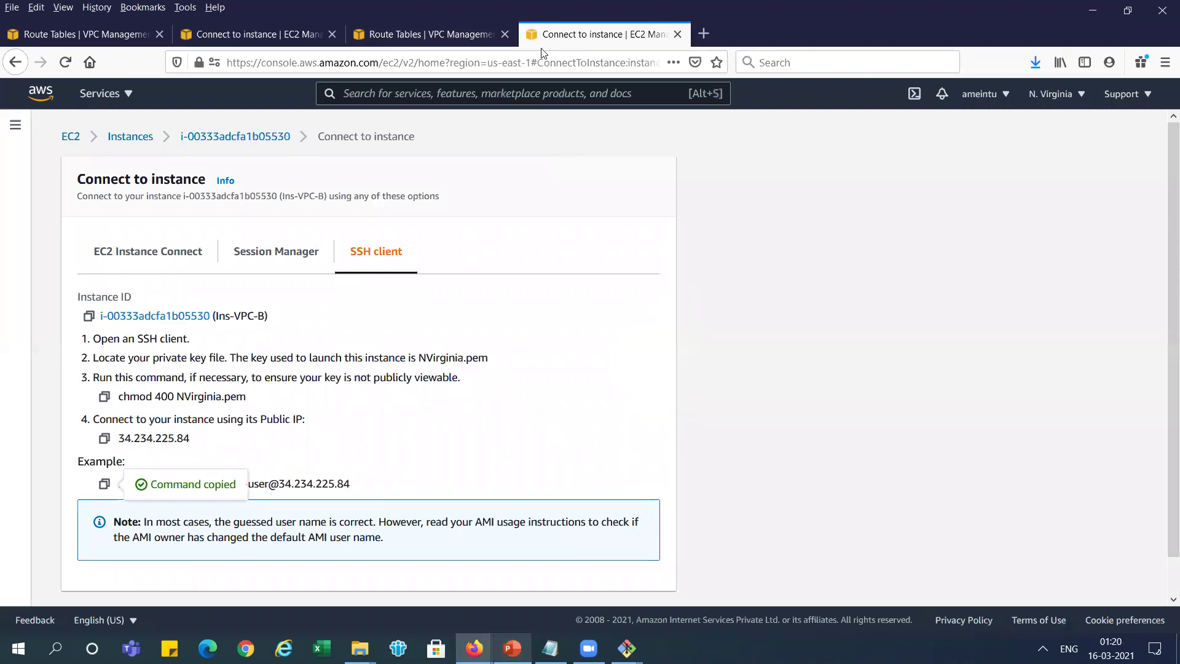
pyautogui.click(72, 138)
pyautogui.click(266, 229)
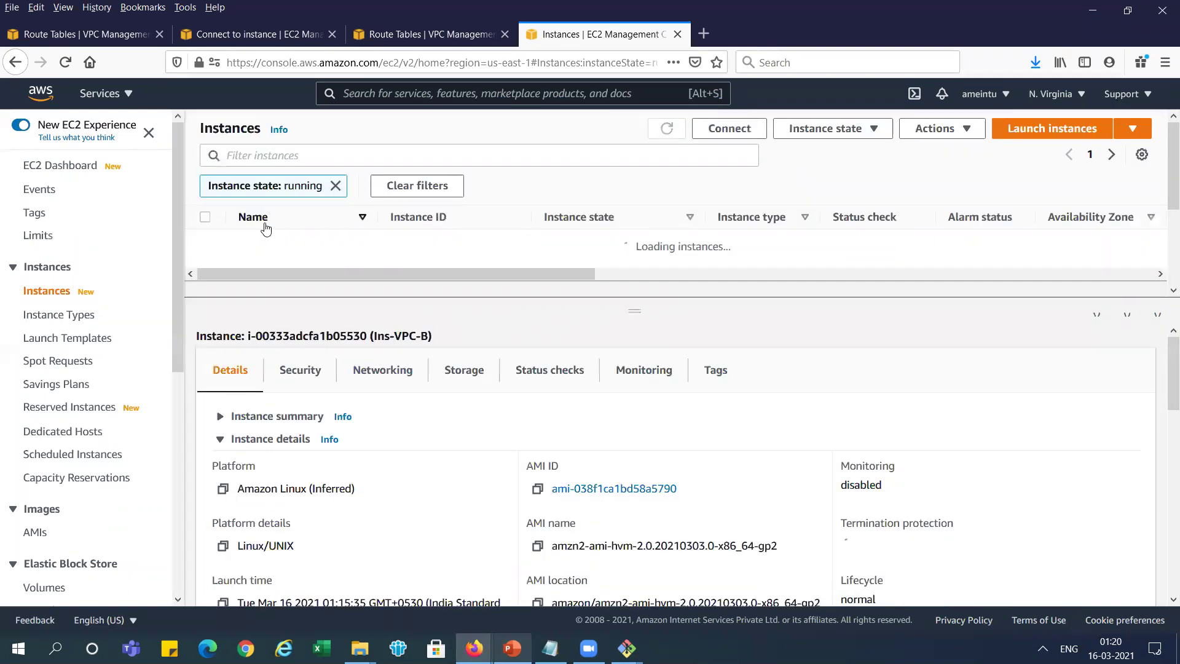
pyautogui.click(205, 242)
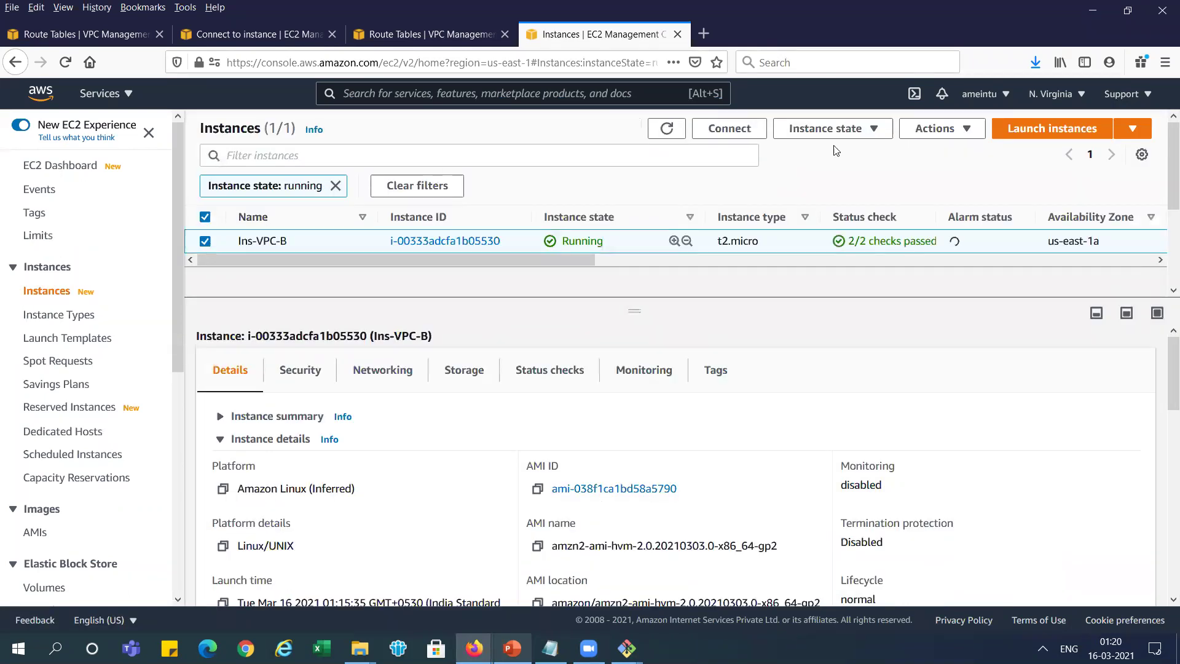
# - Stop source/destination checking for Ins-VPC-B, save the change, and dismiss the notification
pyautogui.click(962, 128)
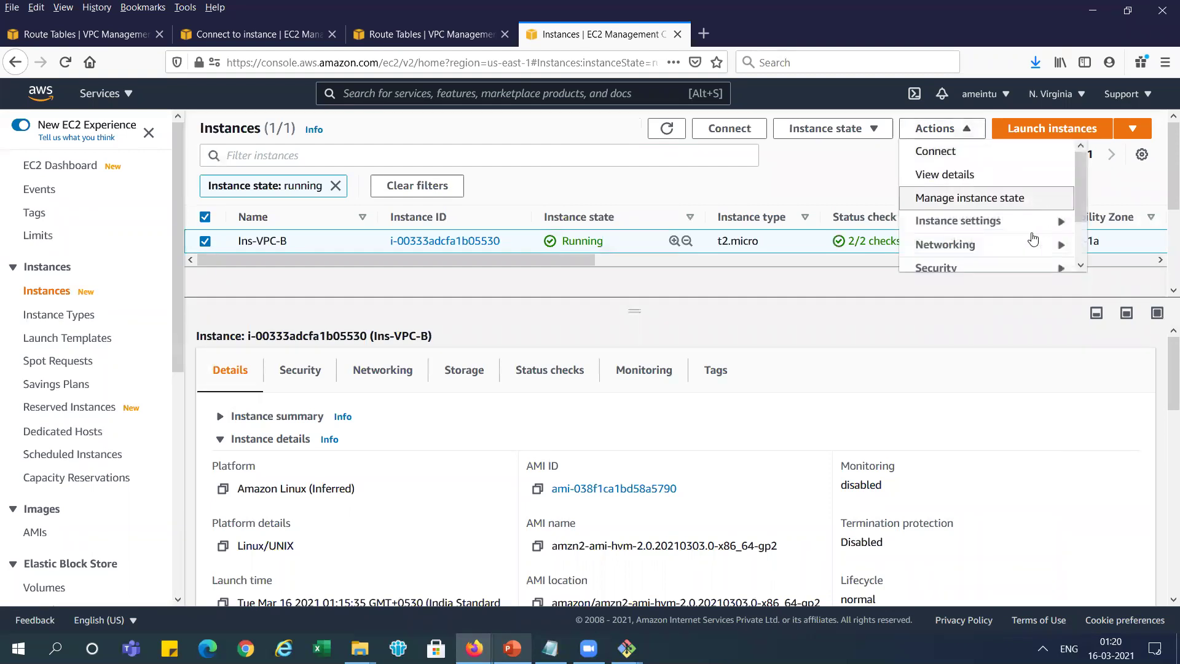
pyautogui.moveTo(1020, 245)
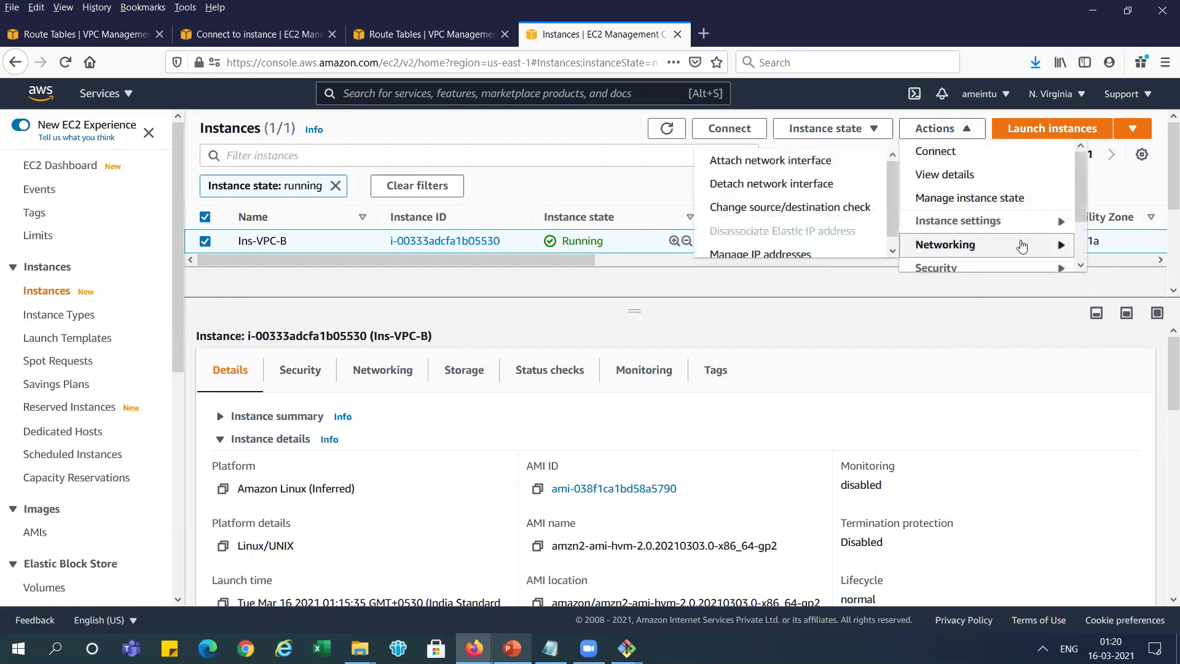
pyautogui.click(831, 209)
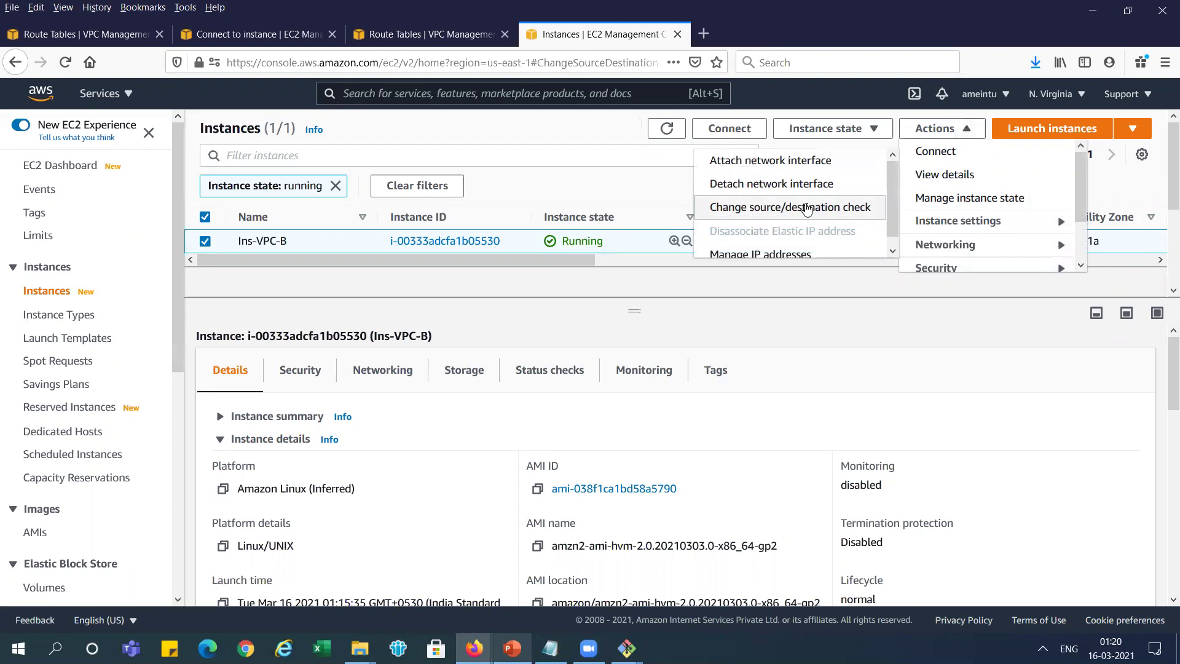
pyautogui.click(87, 347)
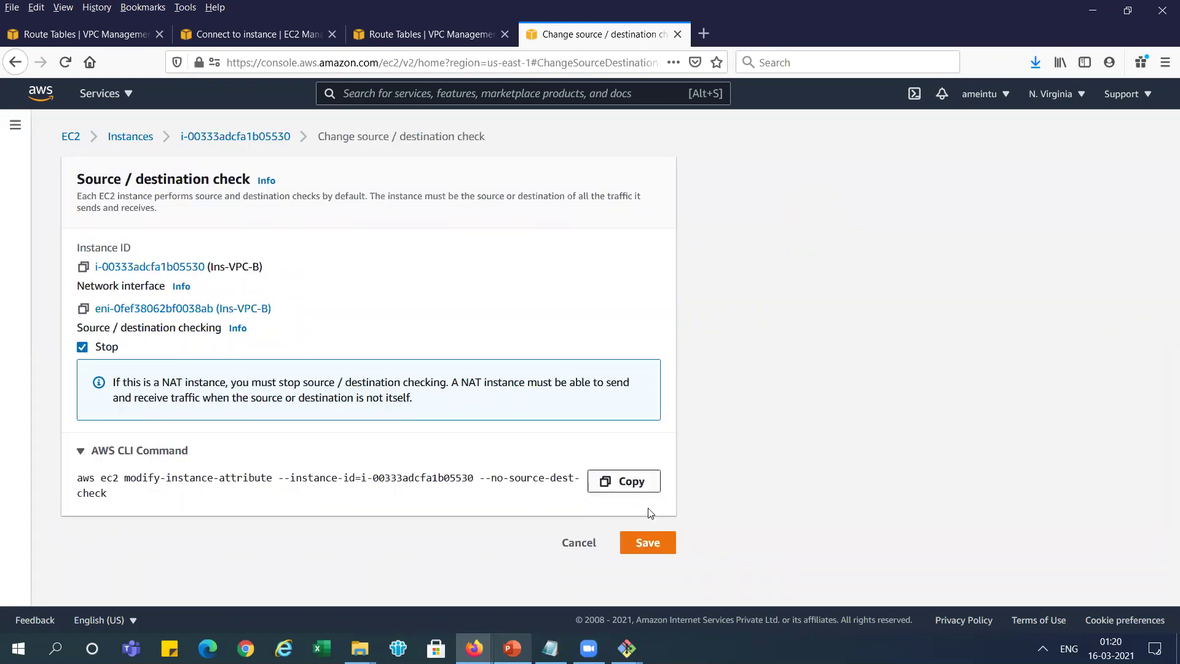
pyautogui.click(652, 551)
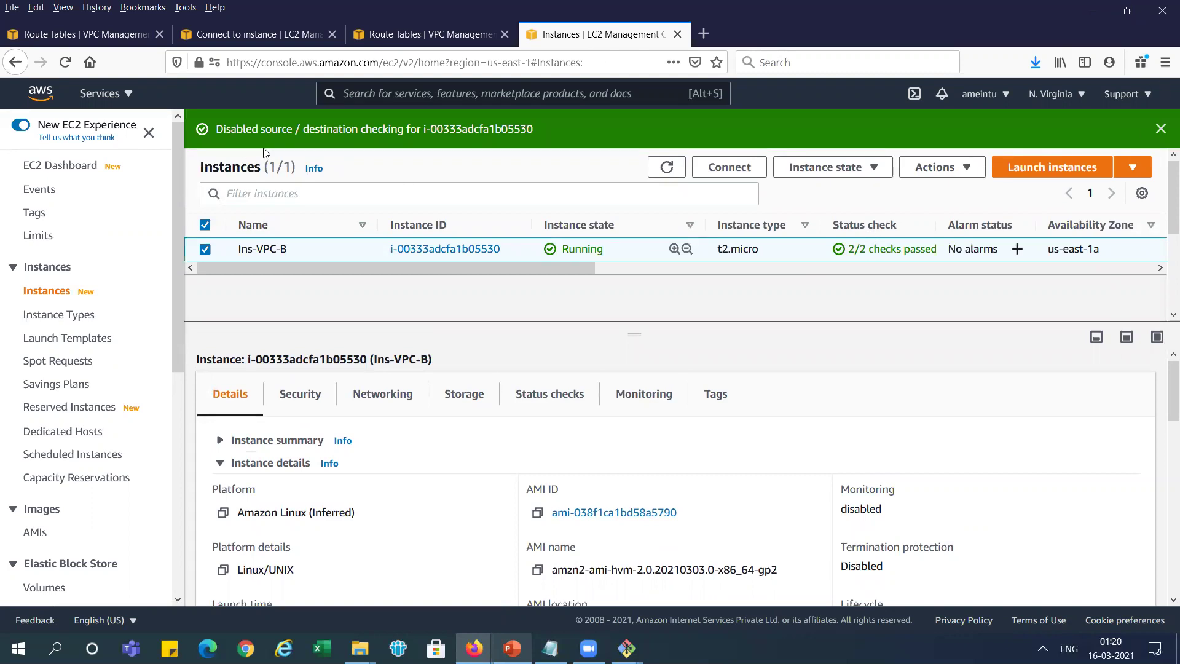
pyautogui.click(1160, 129)
# - Copy "Sudo yum install openswan -y" from slide 78 in PowerPoint and try to run it in the Ins-VPC-B Git Bash session
pyautogui.hotkey('alt', 'Tab')
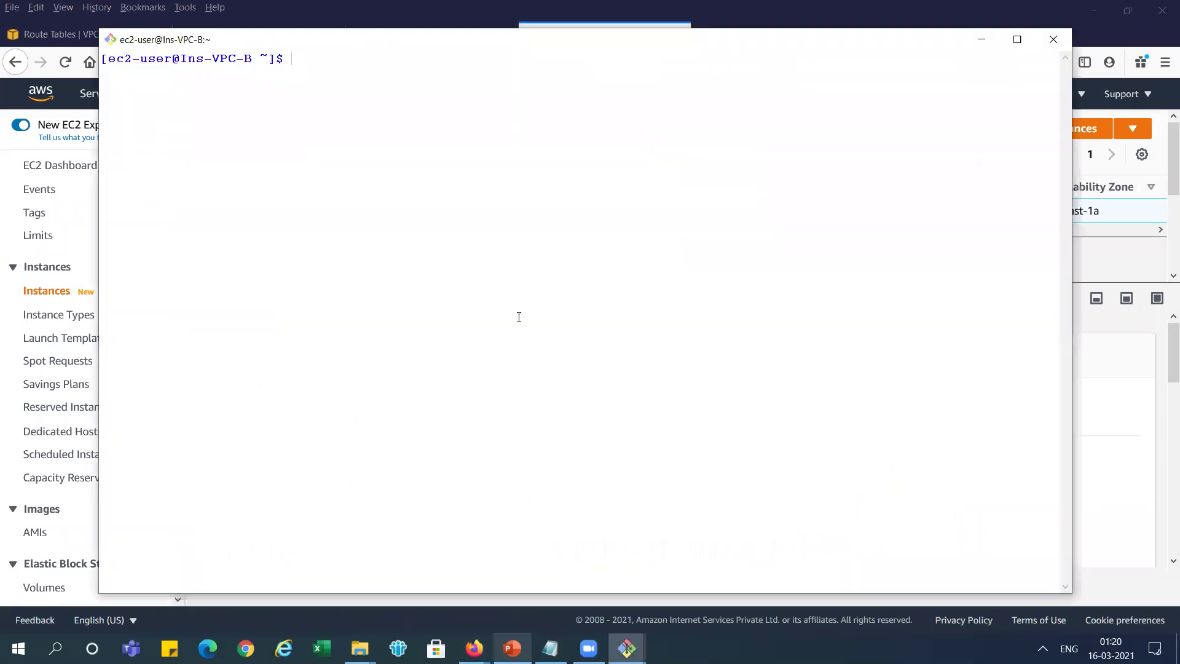
pyautogui.hotkey('alt', 'Tab')
pyautogui.hotkey('alt', 'Tab')
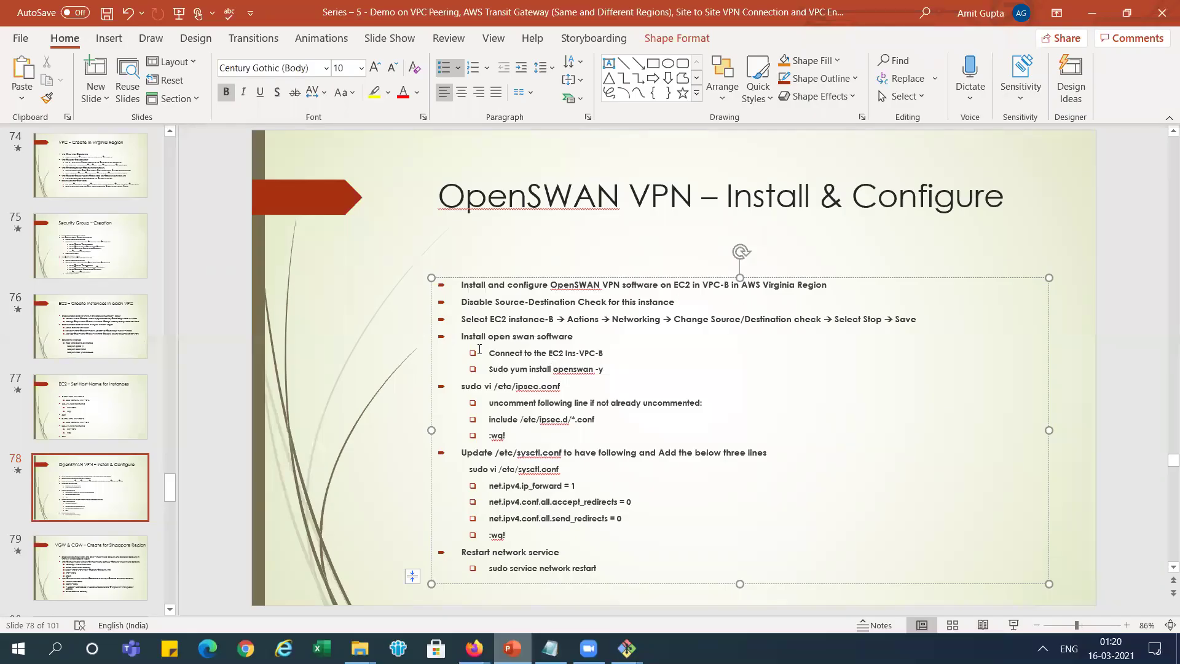
pyautogui.moveTo(575, 336); pyautogui.dragTo(536, 327)
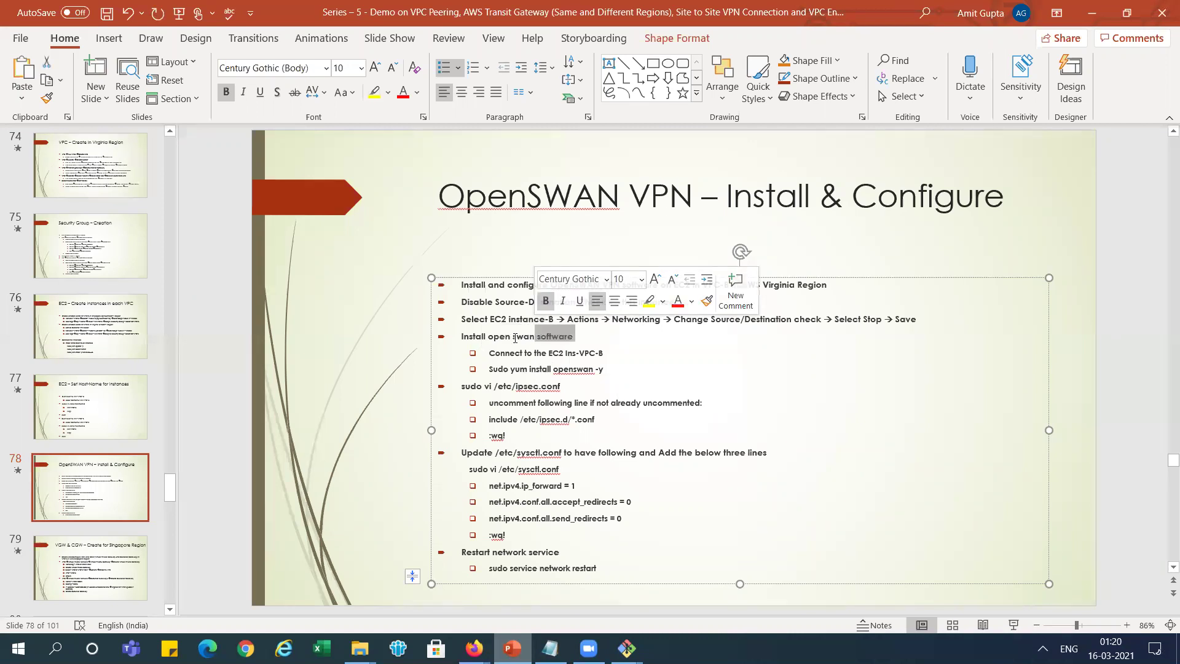
pyautogui.click(490, 369)
pyautogui.moveTo(542, 367); pyautogui.dragTo(605, 369)
pyautogui.hotkey('ctrl', 'c')
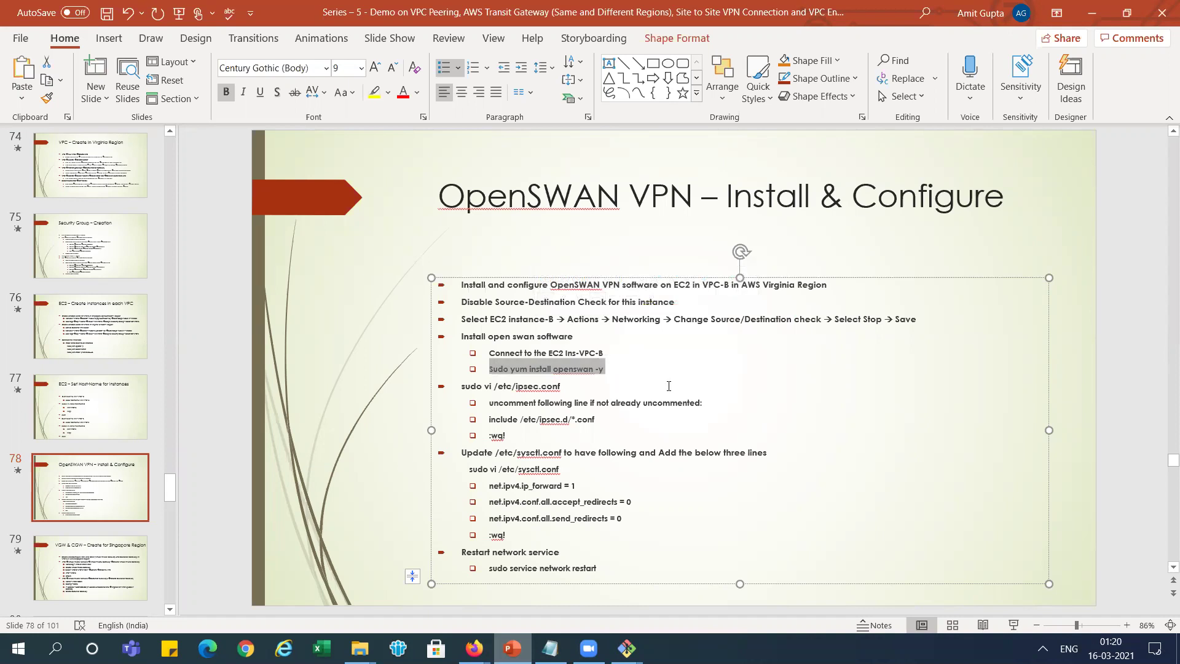
pyautogui.hotkey('alt', 'Tab')
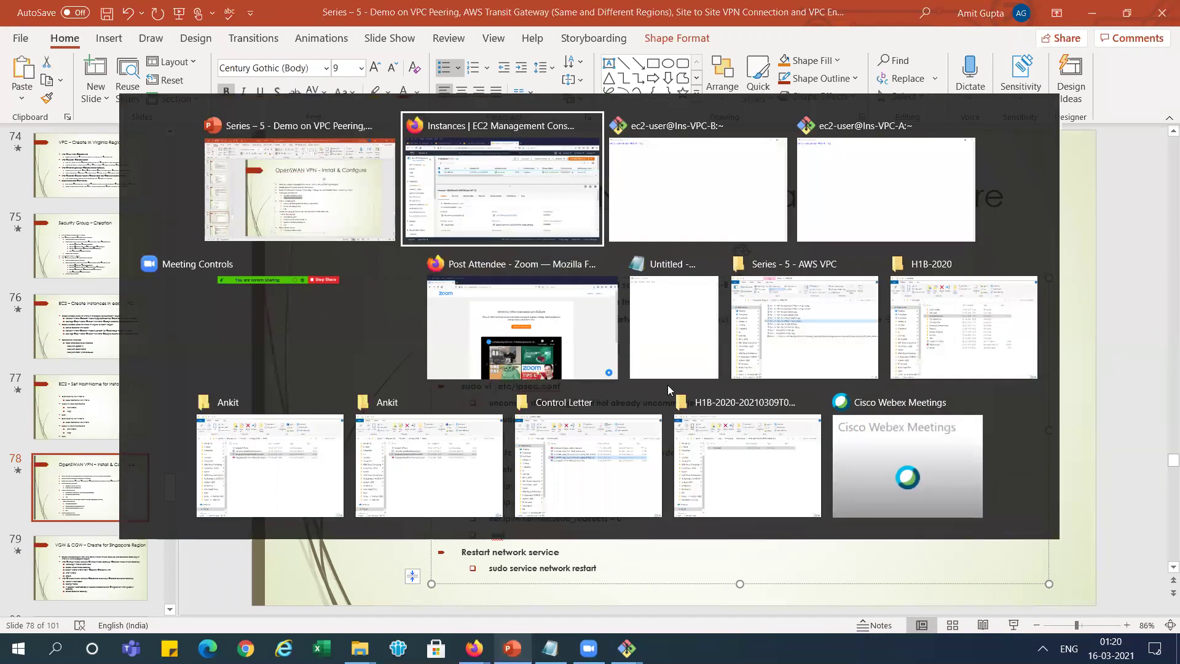
pyautogui.press('Tab')
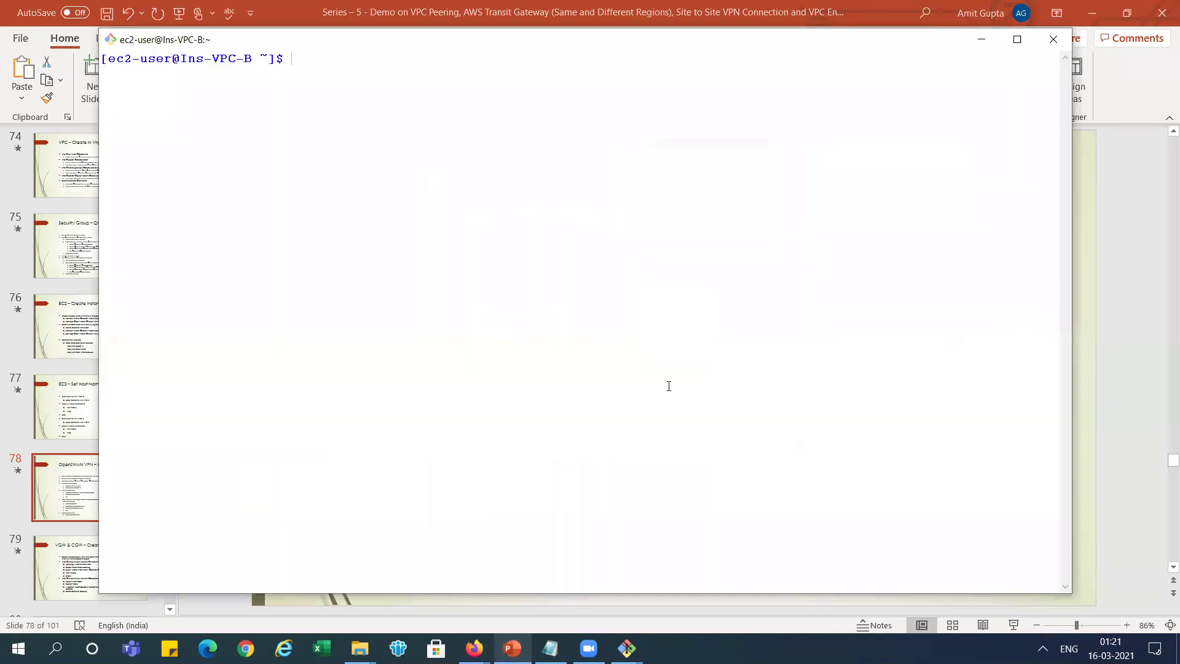
pyautogui.rightClick(556, 294)
pyautogui.press('Return')
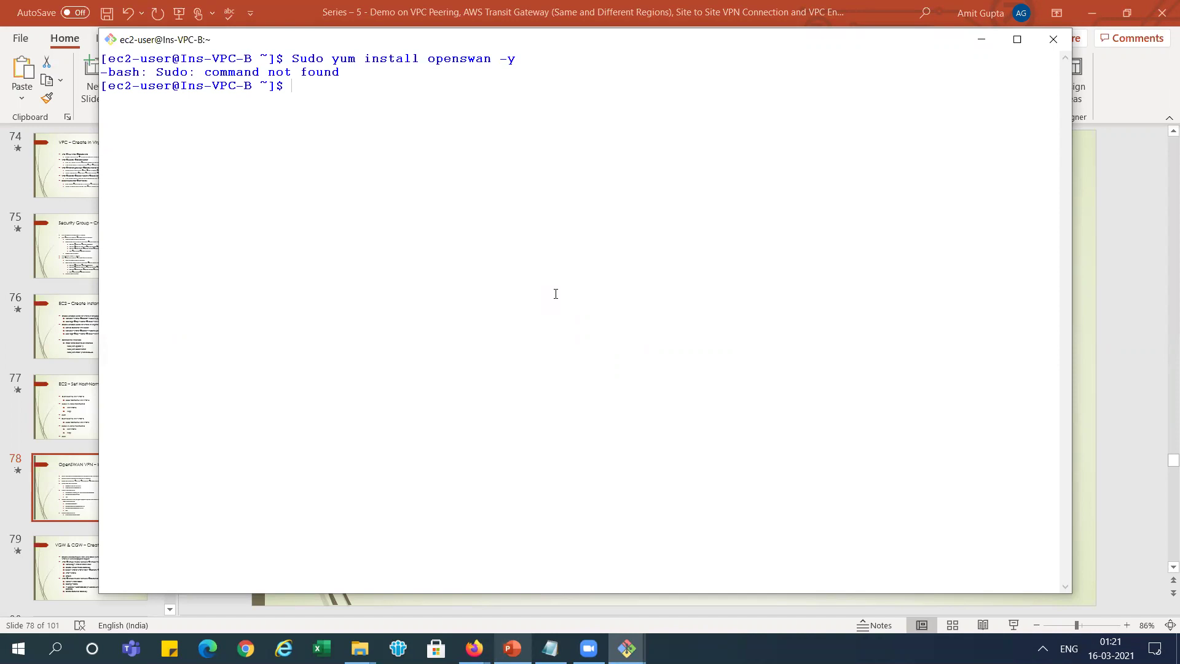
# - Recall the openswan install command, correct "Sudo" to lowercase "sudo", and run it on Ins-VPC-B
pyautogui.press('Up')
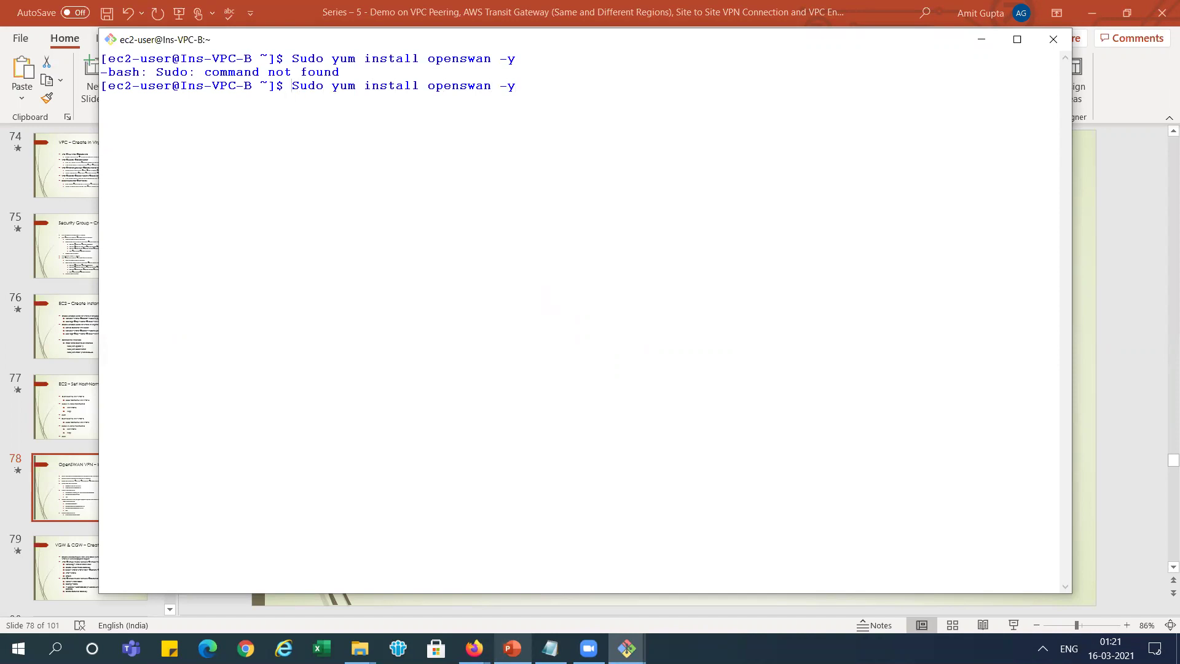
pyautogui.press('Home')
pyautogui.write('s')
pyautogui.press('Delete')
pyautogui.press('Return')
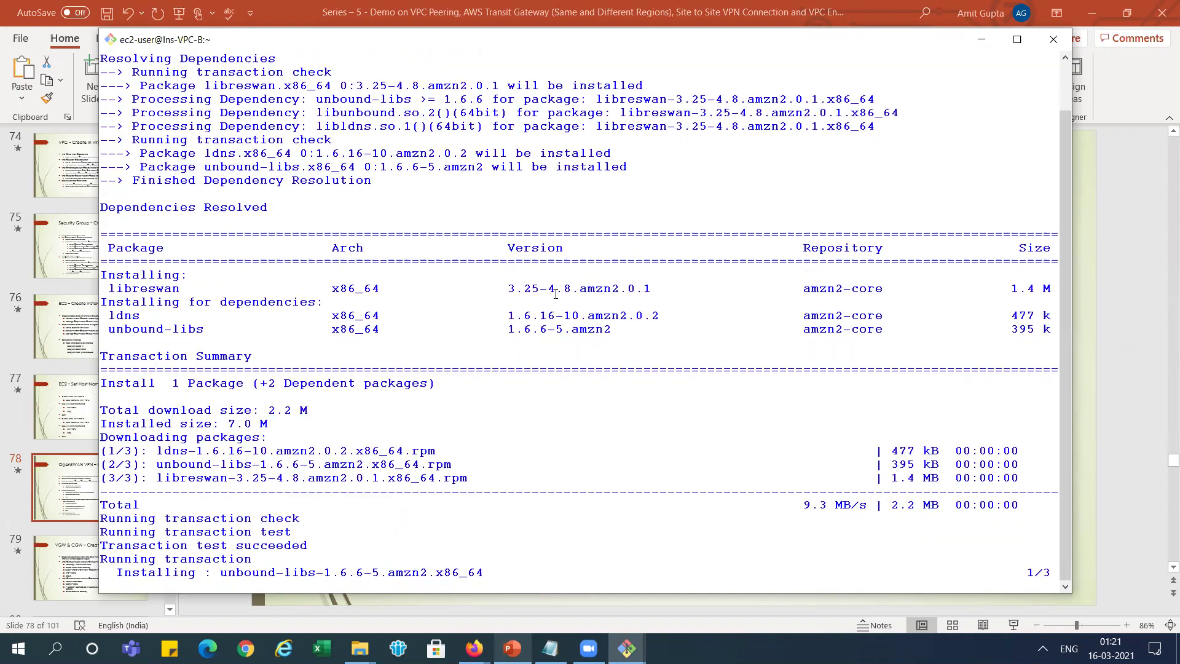
# - Correct "Sudo" to "sudo" in the openswan install line on slide 78 in PowerPoint, and return to the Ins-VPC-B terminal
pyautogui.hotkey('alt', 'Tab')
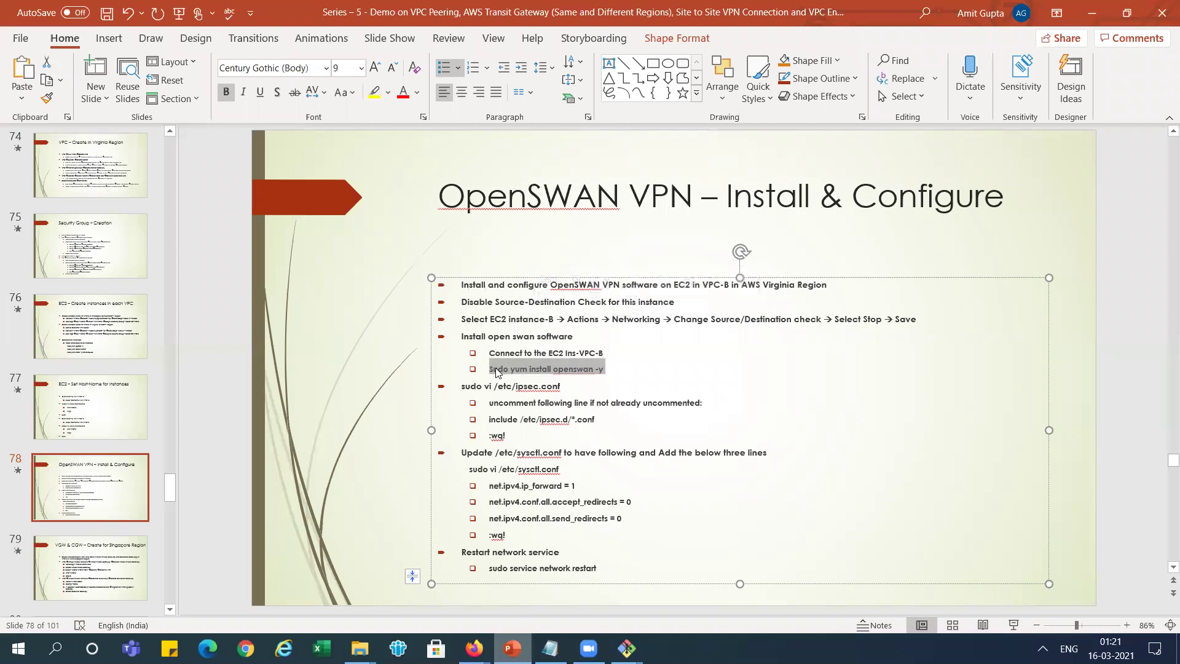
pyautogui.click(494, 368)
pyautogui.press('BackSpace')
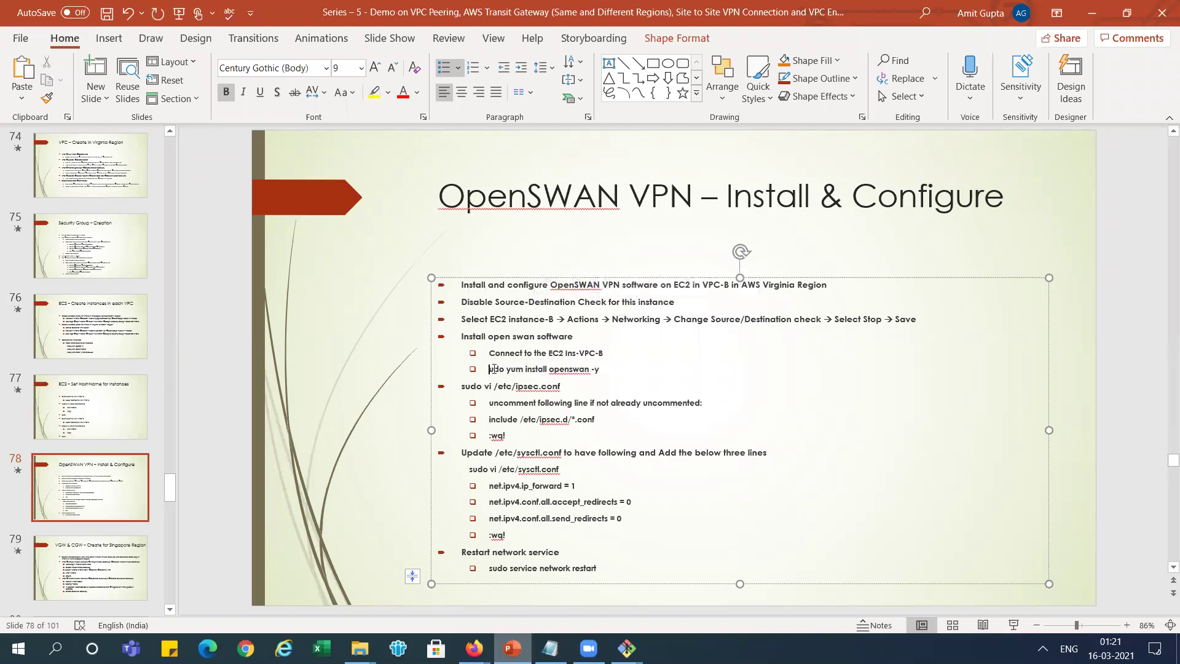
pyautogui.write('s')
pyautogui.hotkey('alt', 'Tab')
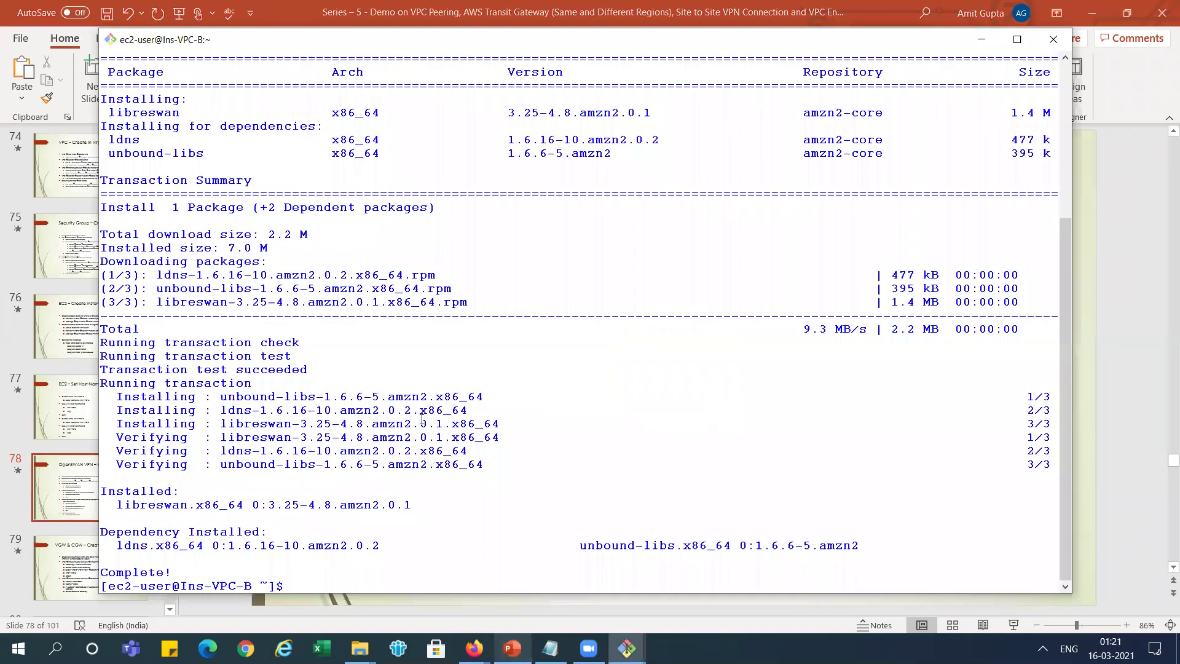
# - Clear the output from the Ins-VPC-B terminal
pyautogui.write('clar')
pyautogui.press('Return')
pyautogui.write('clear')
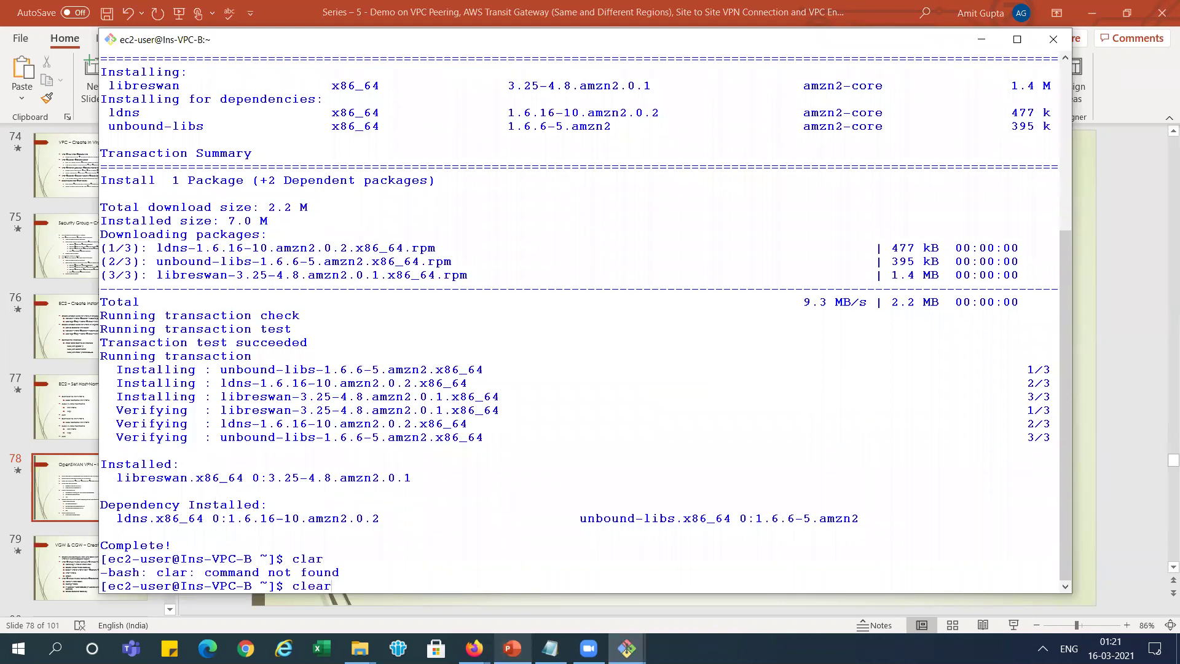
pyautogui.press('Return')
# - Copy "sudo vi /etc/ipsec.conf" from slide 78 in PowerPoint and run it in the Ins-VPC-B Git Bash session
pyautogui.hotkey('alt', 'Tab')
pyautogui.moveTo(465, 385); pyautogui.dragTo(559, 386)
pyautogui.hotkey('ctrl', 'c')
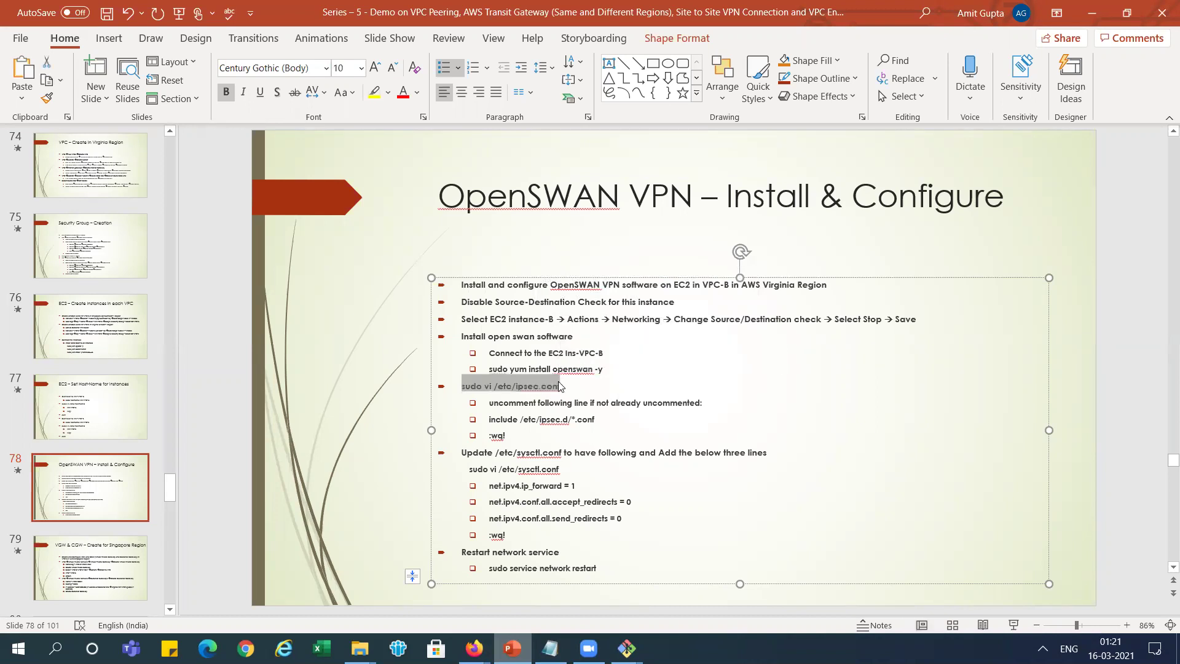
pyautogui.hotkey('alt', 'Tab')
pyautogui.press('shift+Insert')
pyautogui.press('Return')
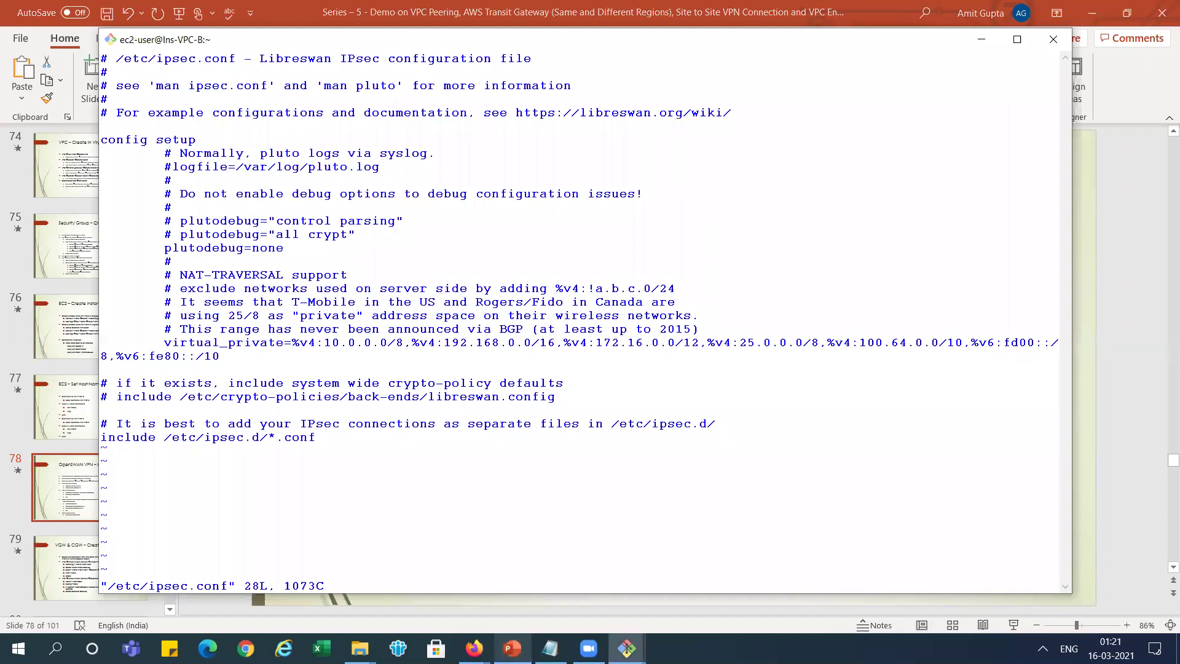
# - Check the "include /etc/ipsec.d/*.conf" line in ipsec.conf, quit vi with ":q!", and switch to PowerPoint
pyautogui.moveTo(108, 437); pyautogui.dragTo(313, 436)
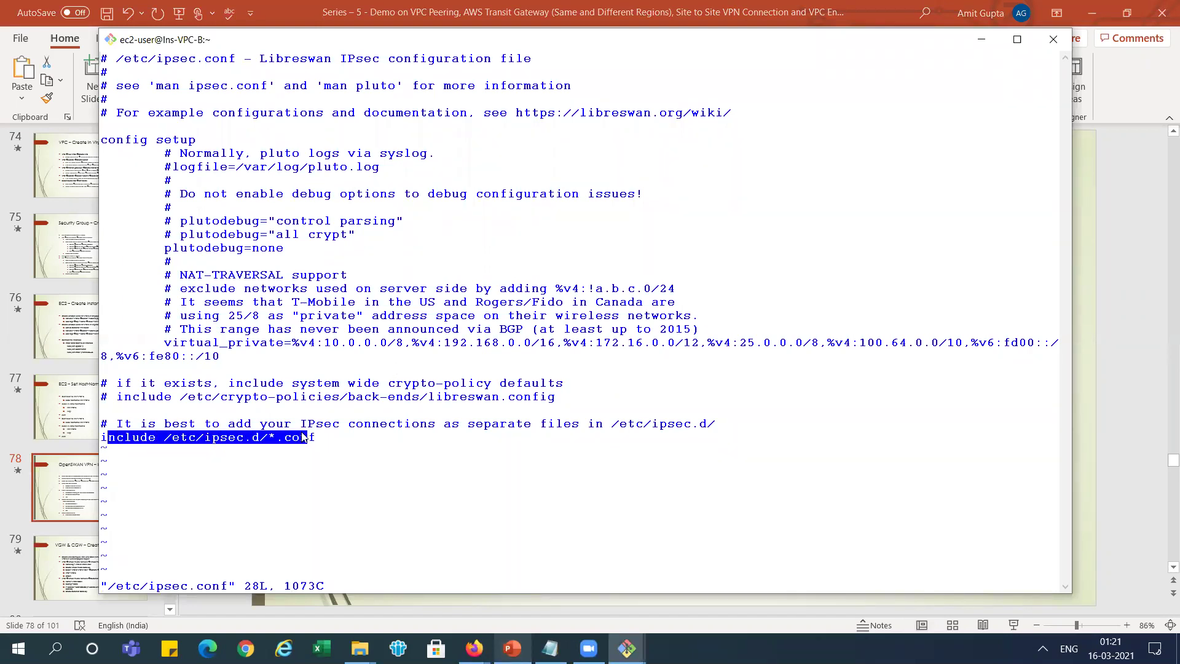
pyautogui.hotkey('alt', 'Tab')
pyautogui.hotkey('alt', 'Tab')
pyautogui.press('Escape')
pyautogui.write(':')
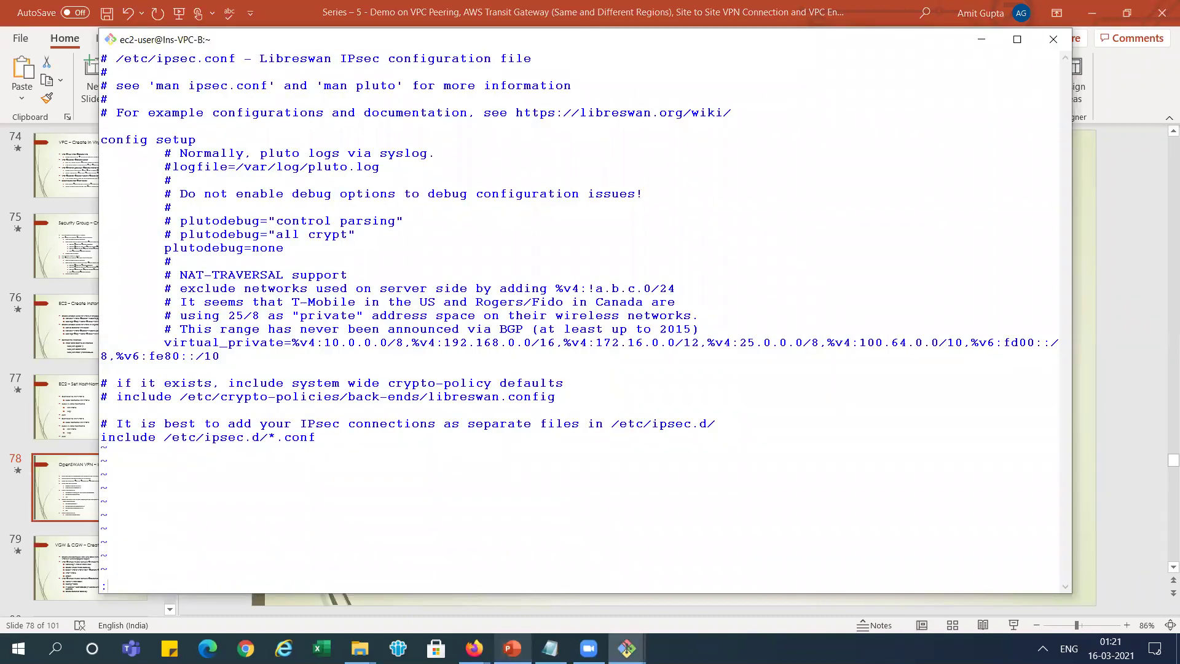
pyautogui.write('q!')
pyautogui.press('Return')
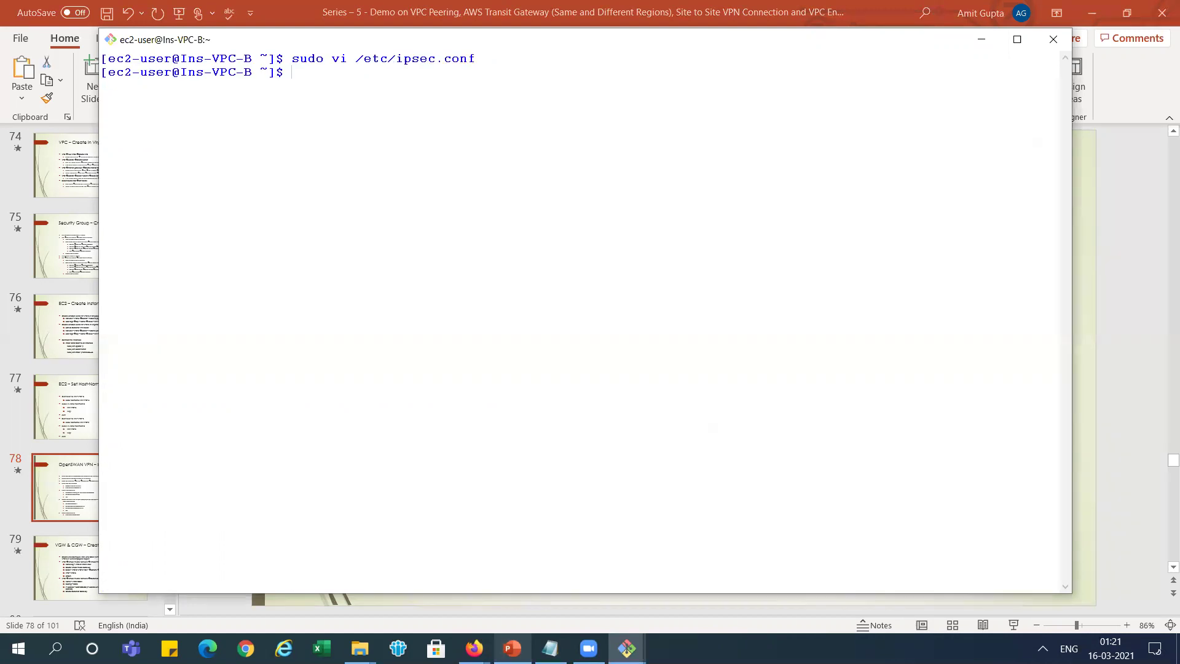
pyautogui.hotkey('alt', 'Tab')
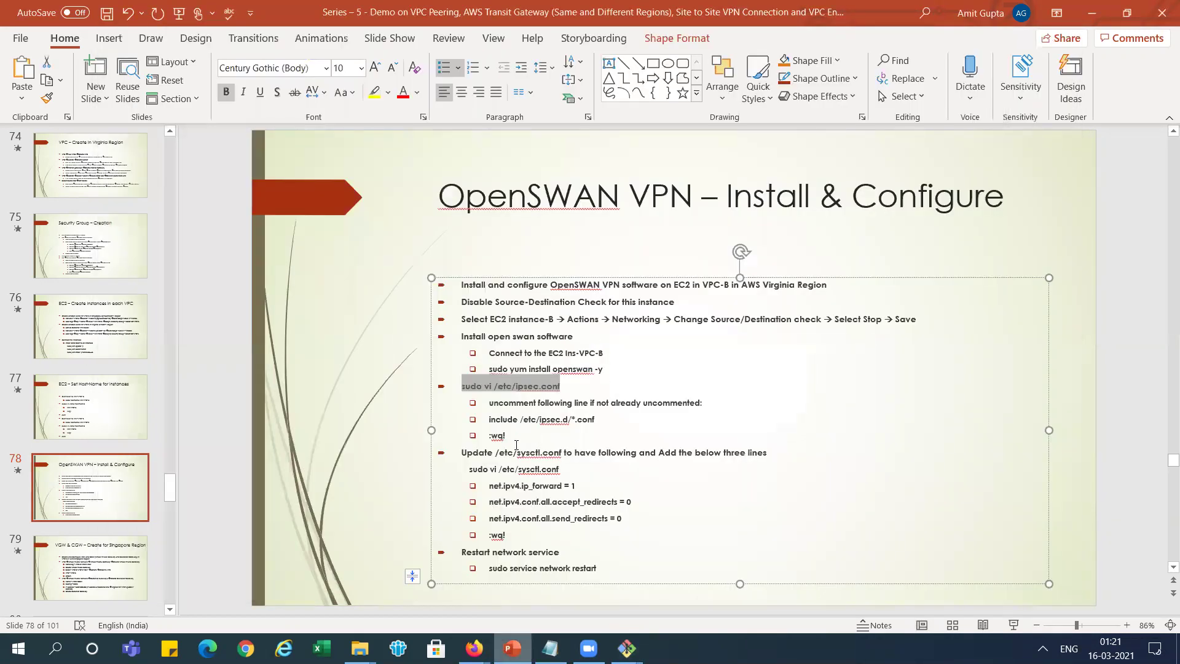
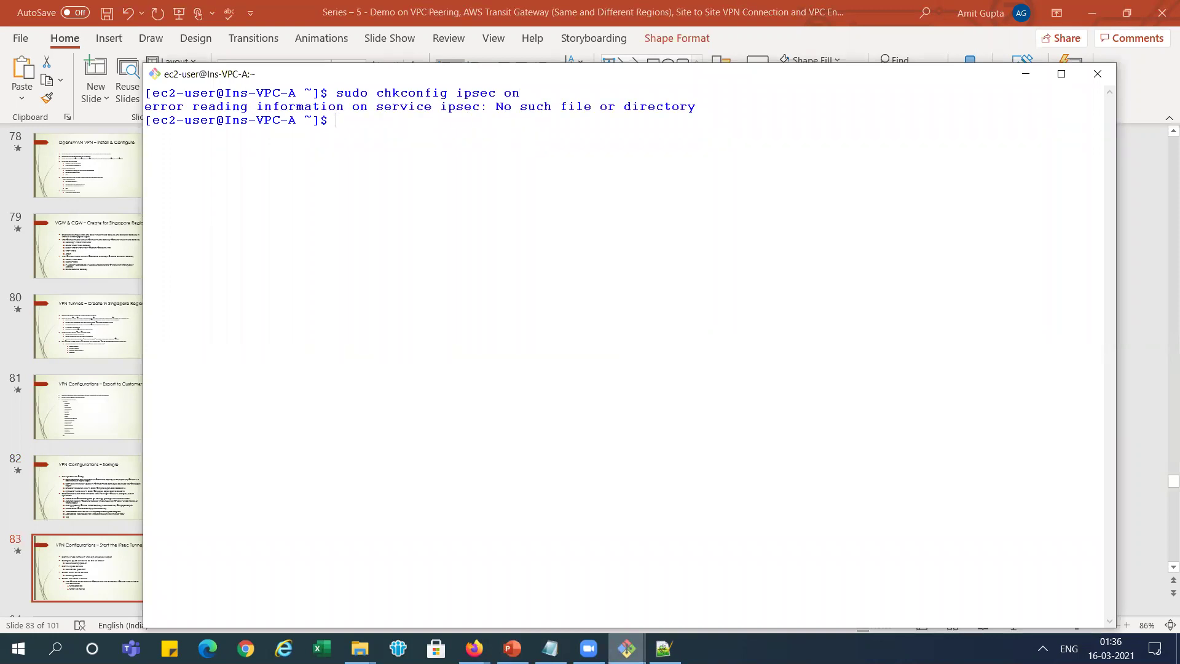
# - Switch from the Ins-VPC-A session to Ins-VPC-B and run "sudo chkconfig ipsec on" there
pyautogui.hotkey('alt', 'Tab')
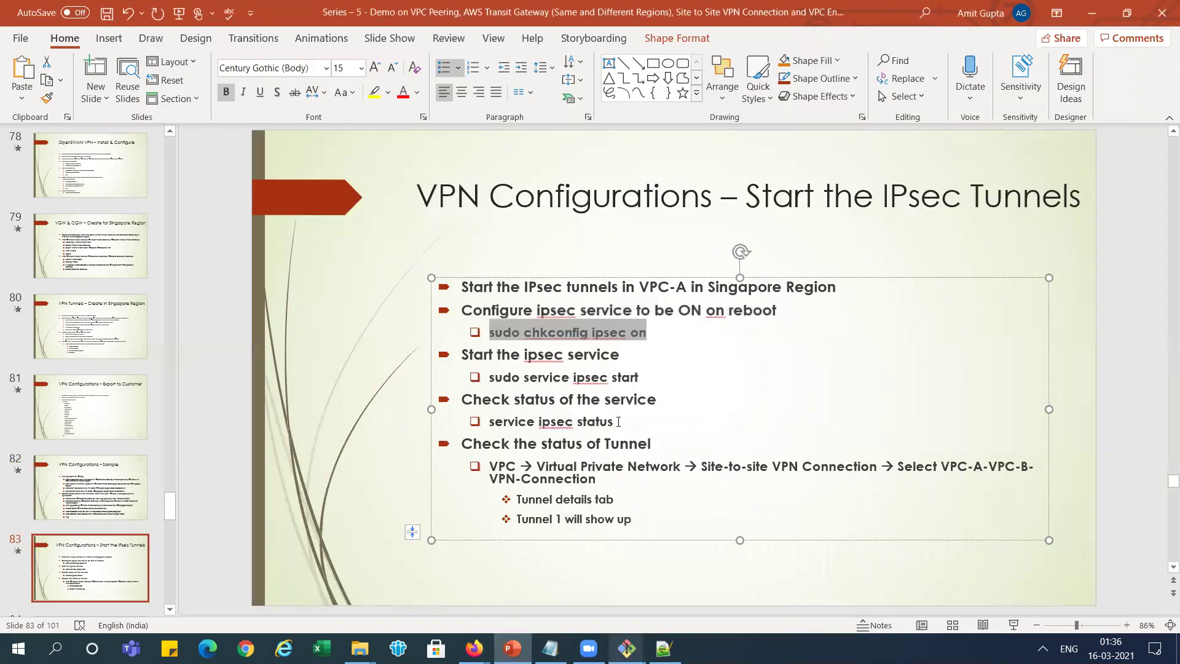
pyautogui.hotkey('alt', 'Tab')
pyautogui.hotkey('alt', 'Tab')
pyautogui.hotkey('alt', 'Tab')
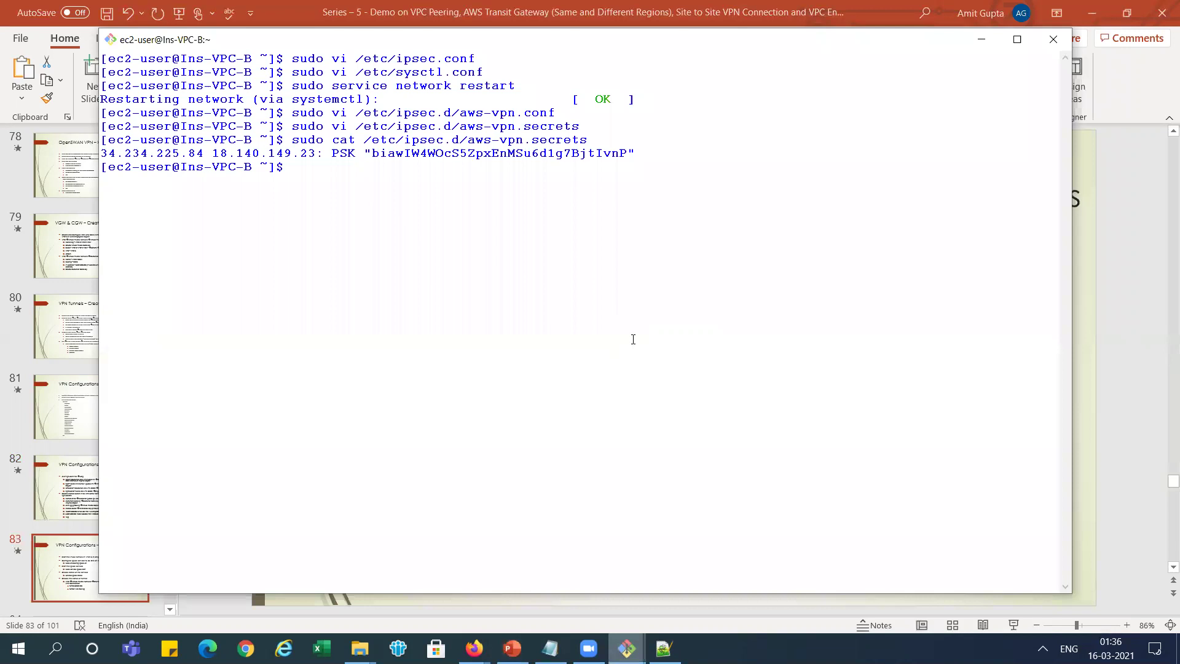
pyautogui.rightClick(633, 339)
pyautogui.press('Return')
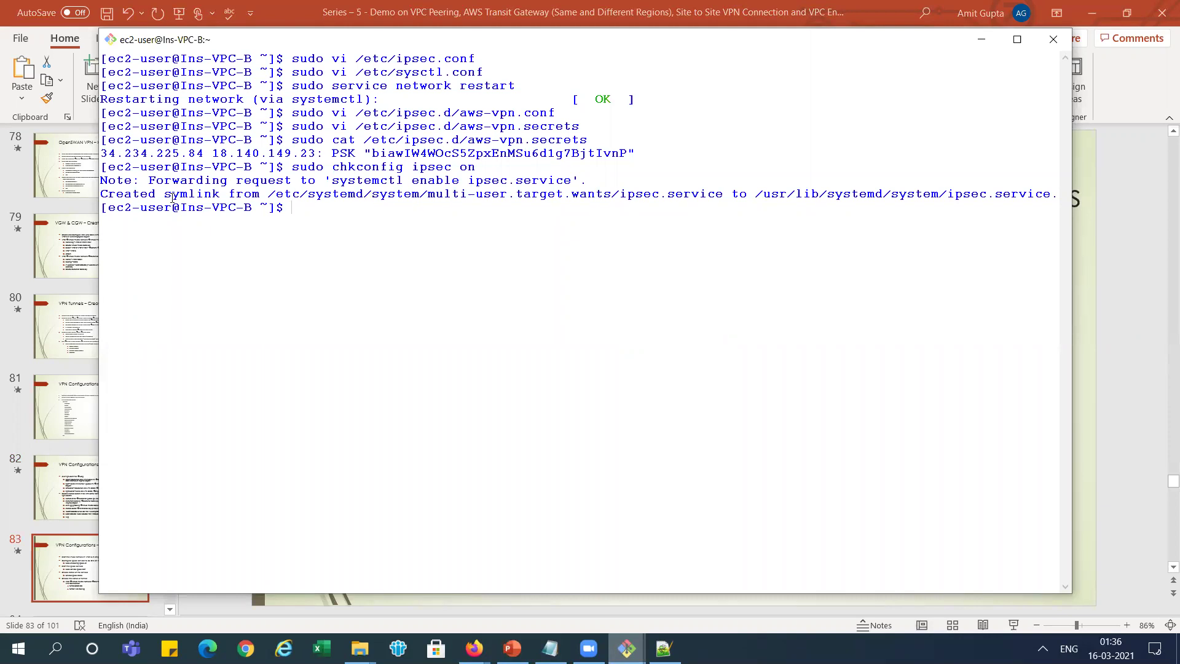
# - Copy "sudo service ipsec start" from slide 83 in PowerPoint and run it in the Ins-VPC-B Git Bash session
pyautogui.hotkey('alt', 'Tab')
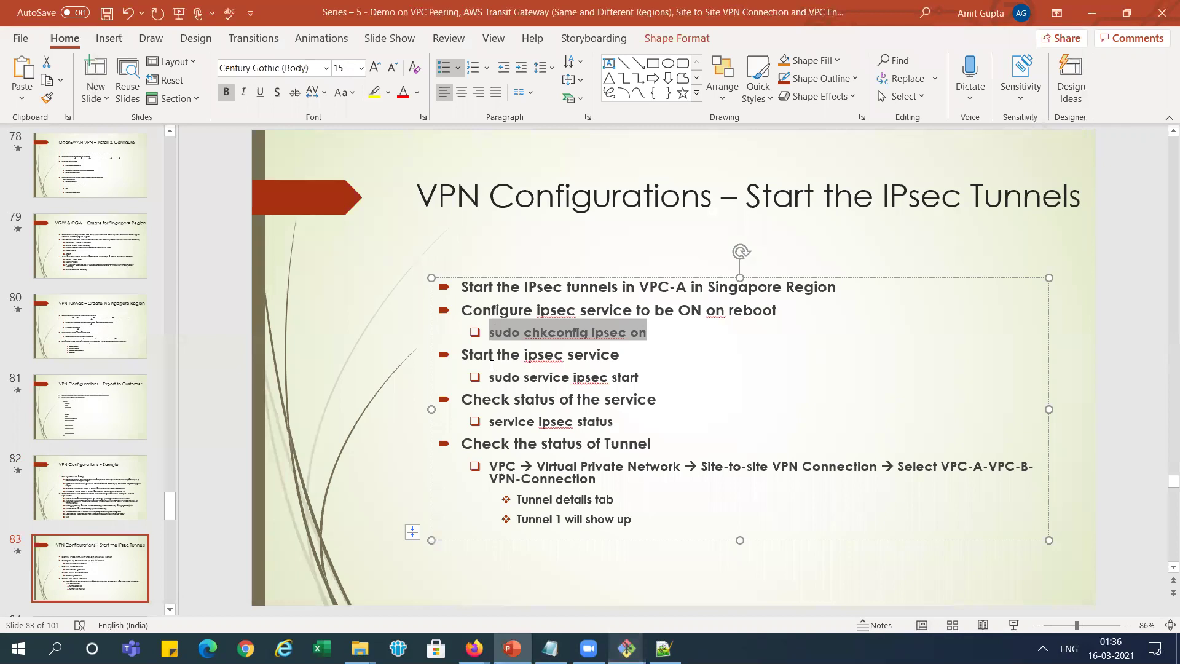
pyautogui.moveTo(490, 377); pyautogui.dragTo(618, 377)
pyautogui.hotkey('ctrl', 'c')
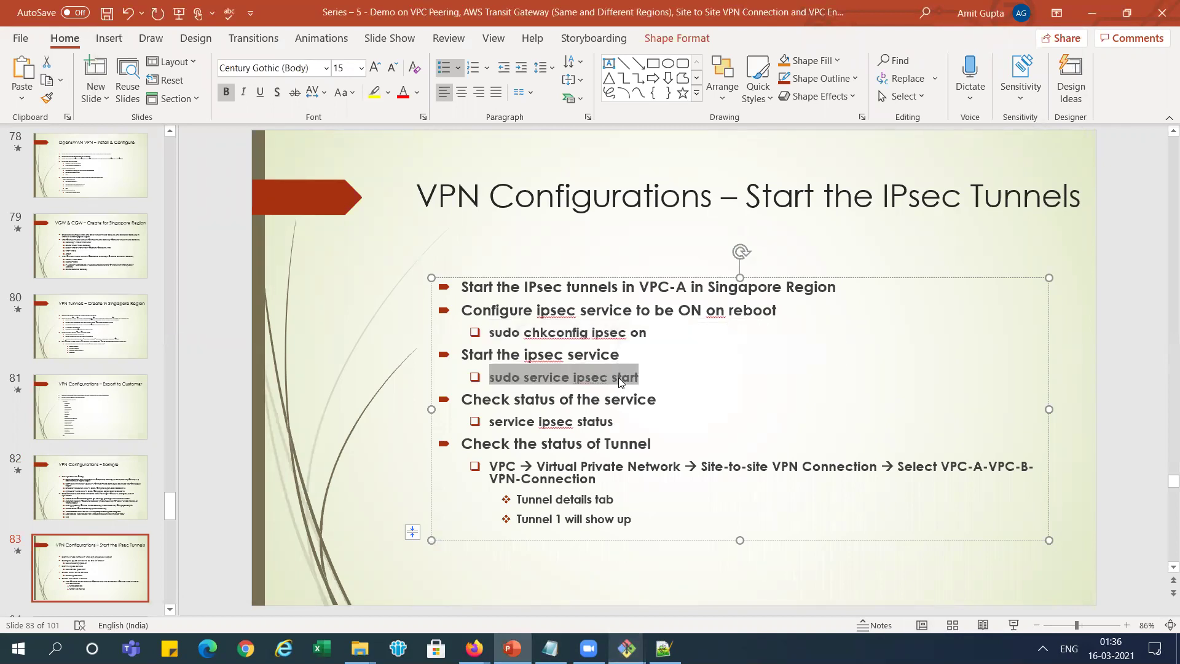
pyautogui.hotkey('alt', 'Tab')
pyautogui.rightClick(520, 271)
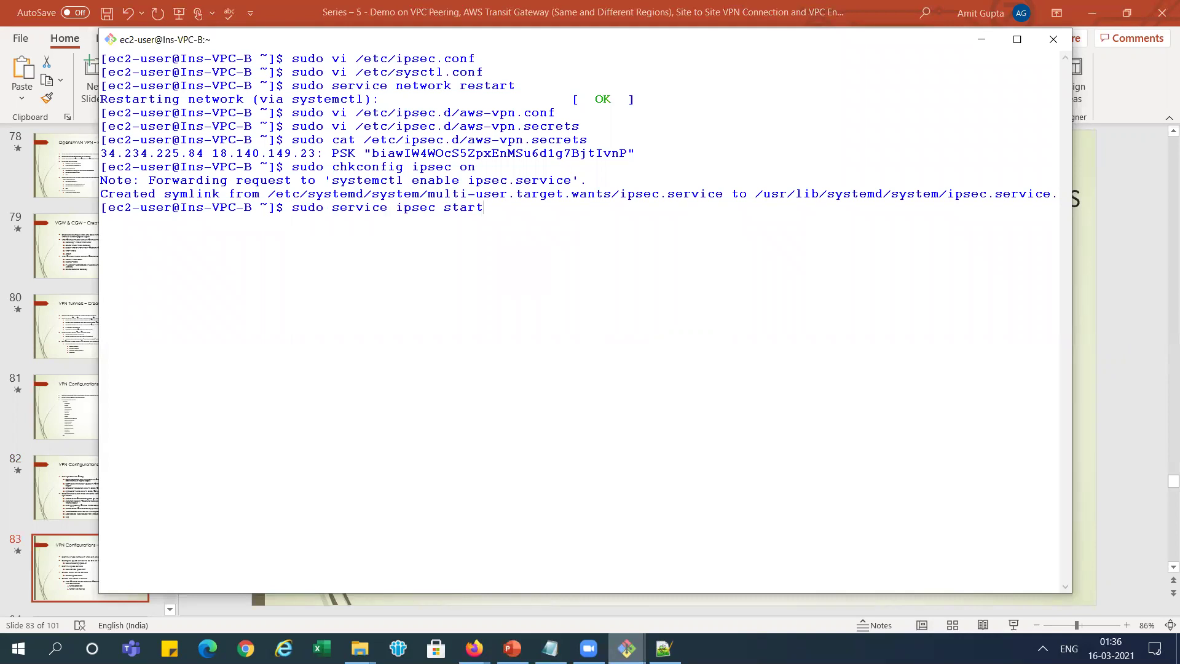
pyautogui.press('Return')
# - Copy "service ipsec status" from slide 83 in PowerPoint and run it in the Ins-VPC-B Git Bash session
pyautogui.hotkey('alt', 'Tab')
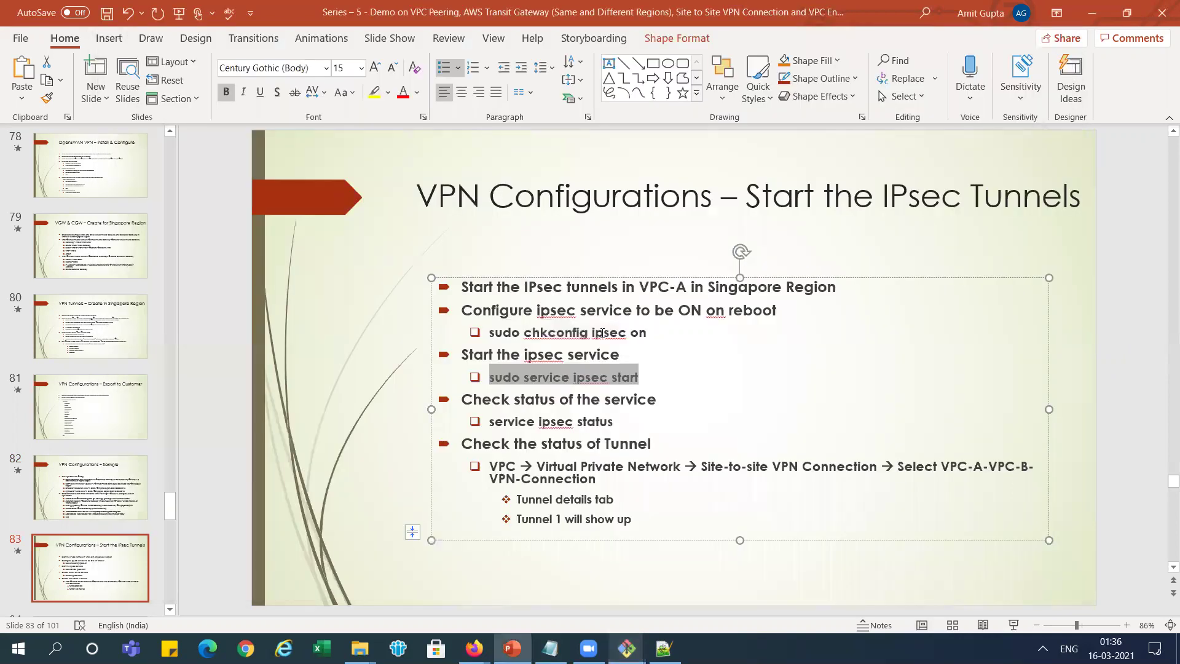
pyautogui.moveTo(490, 421); pyautogui.dragTo(589, 424)
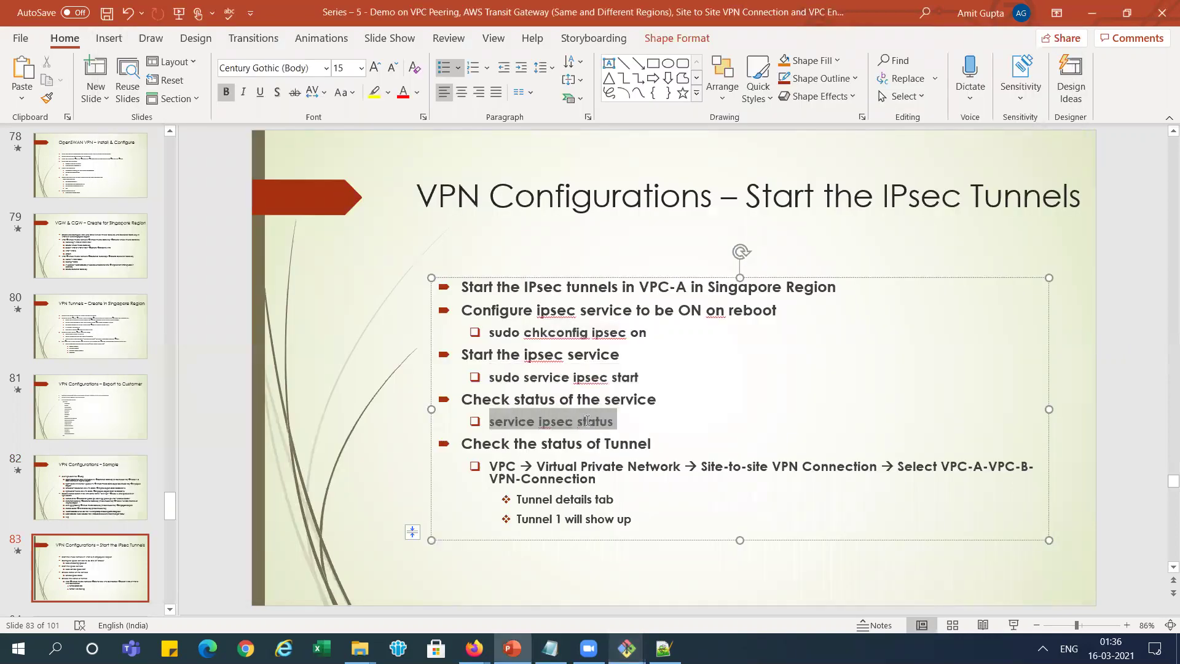
pyautogui.hotkey('ctrl', 'c')
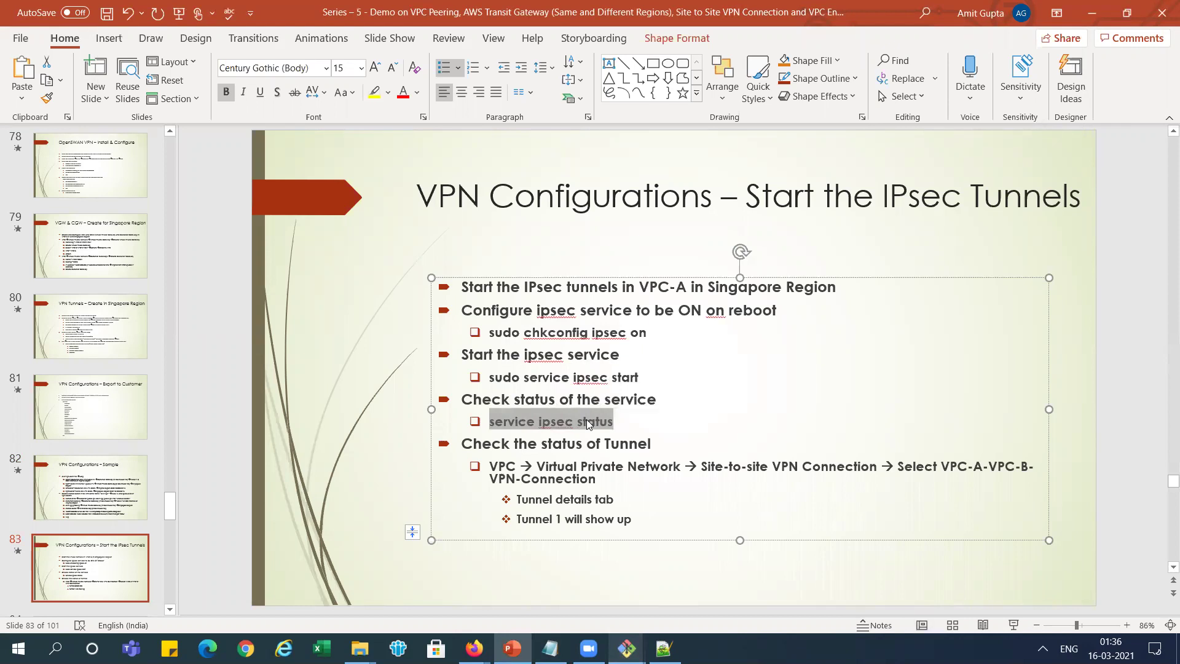
pyautogui.hotkey('alt', 'Tab')
pyautogui.rightClick(596, 399)
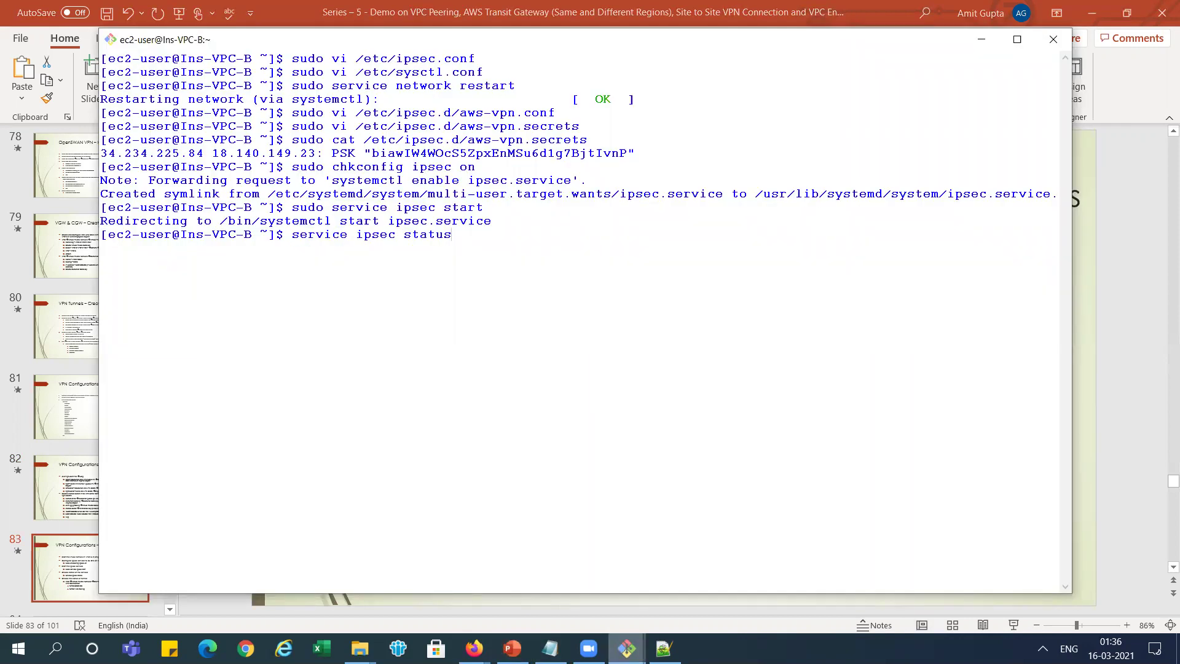
pyautogui.press('Return')
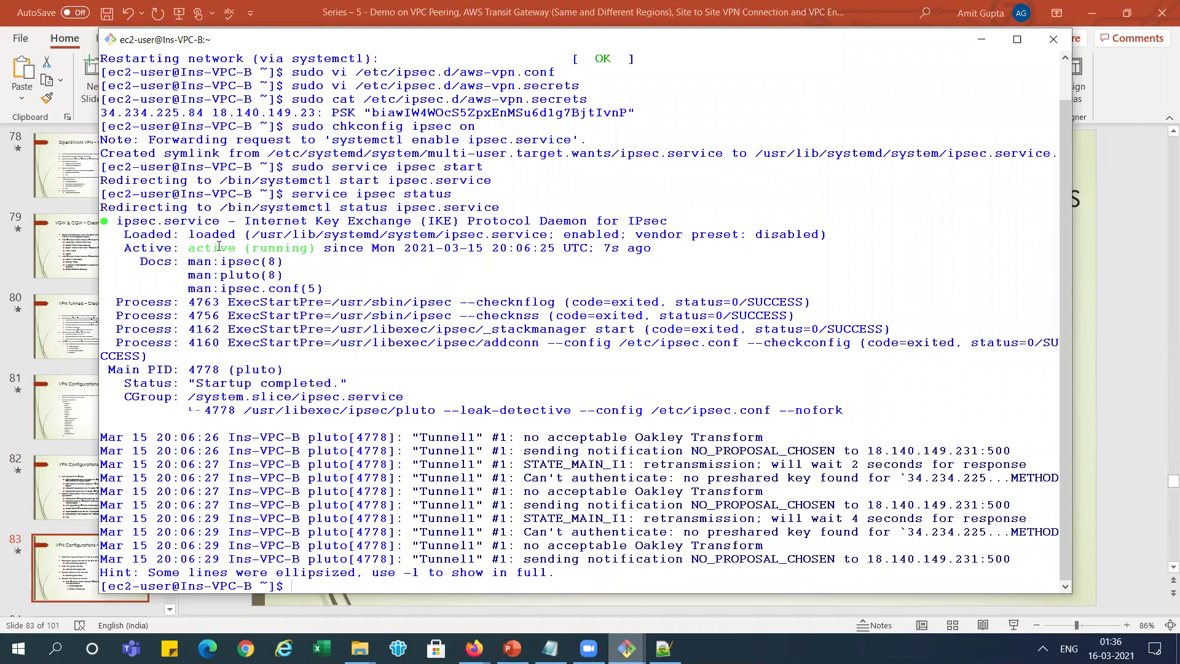
# - Switch to the AWS VPC console in Firefox, refresh the Site-to-Site VPN connections, and show the tunnel details of VPC-A-VPC-B-VPN-Connection
pyautogui.hotkey('alt', 'Tab')
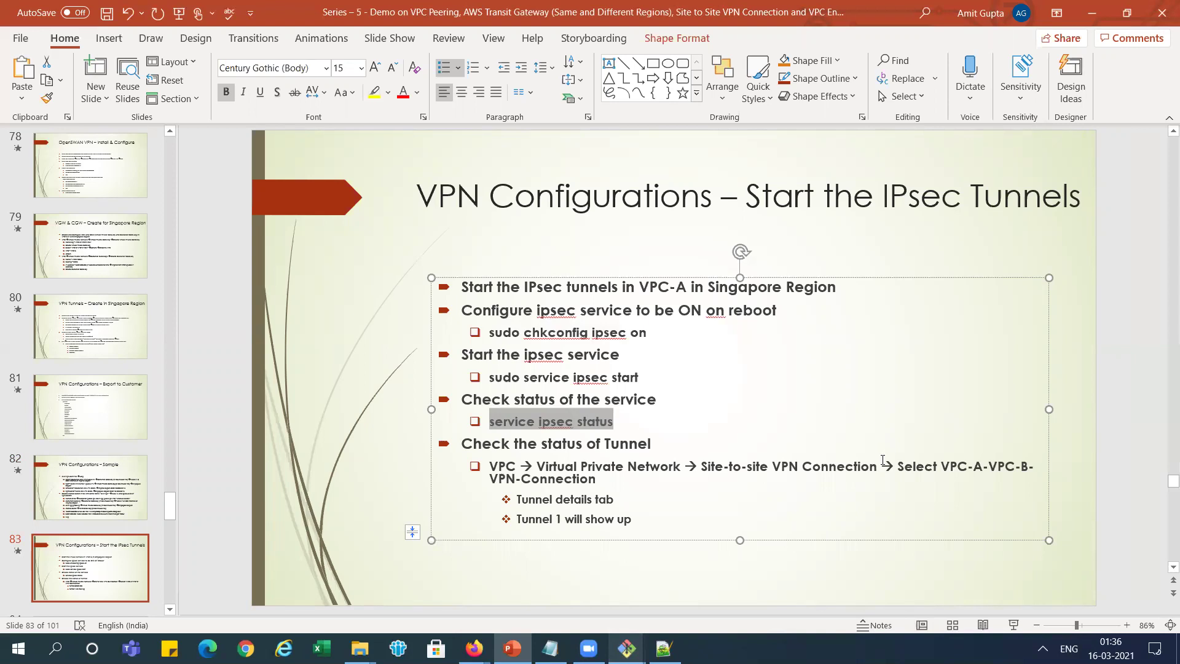
pyautogui.hotkey('alt', 'Tab')
pyautogui.press('Tab')
pyautogui.press('Tab')
pyautogui.press('Tab')
pyautogui.press('Tab')
pyautogui.press('Tab')
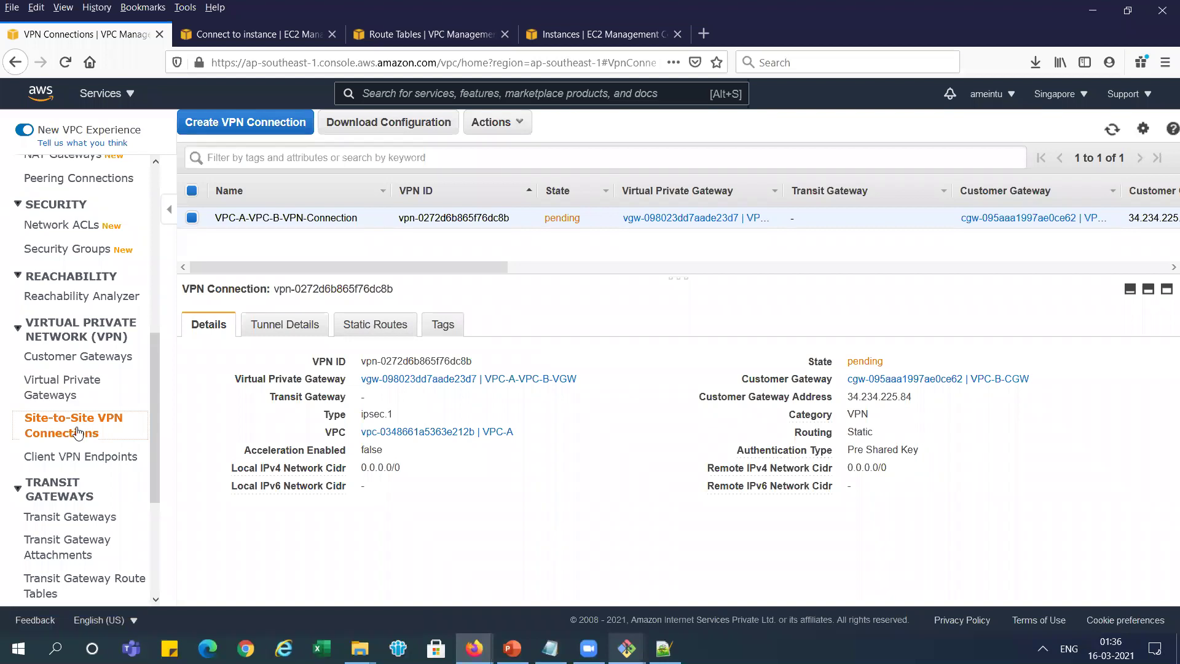
pyautogui.click(1112, 129)
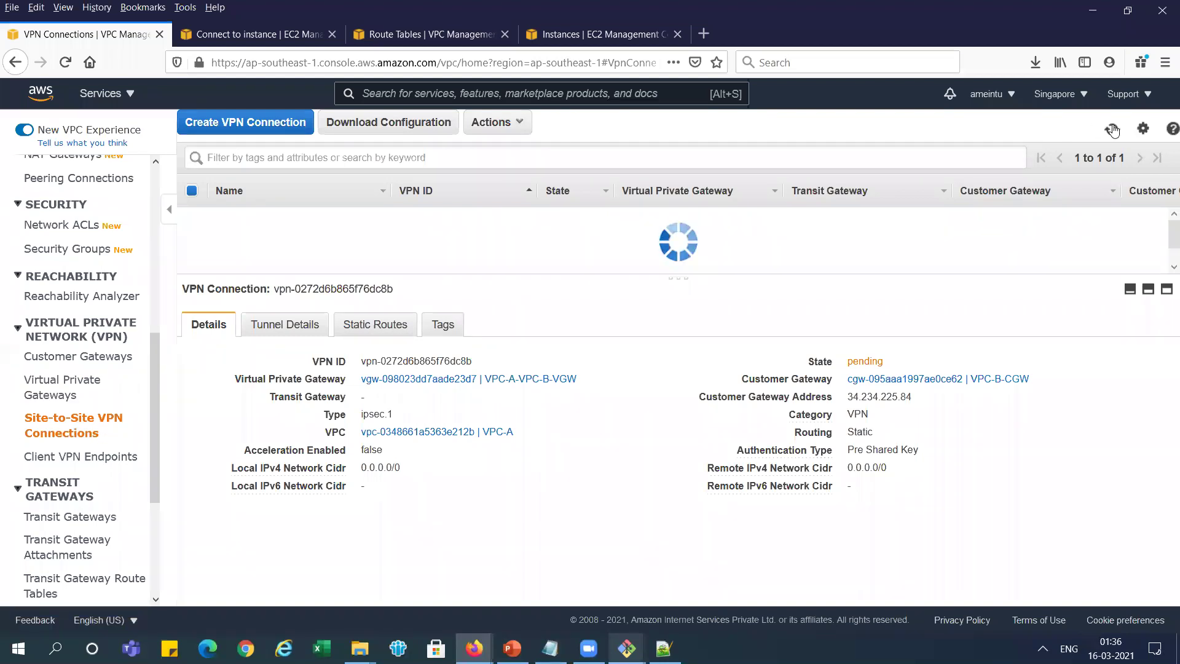
pyautogui.click(293, 327)
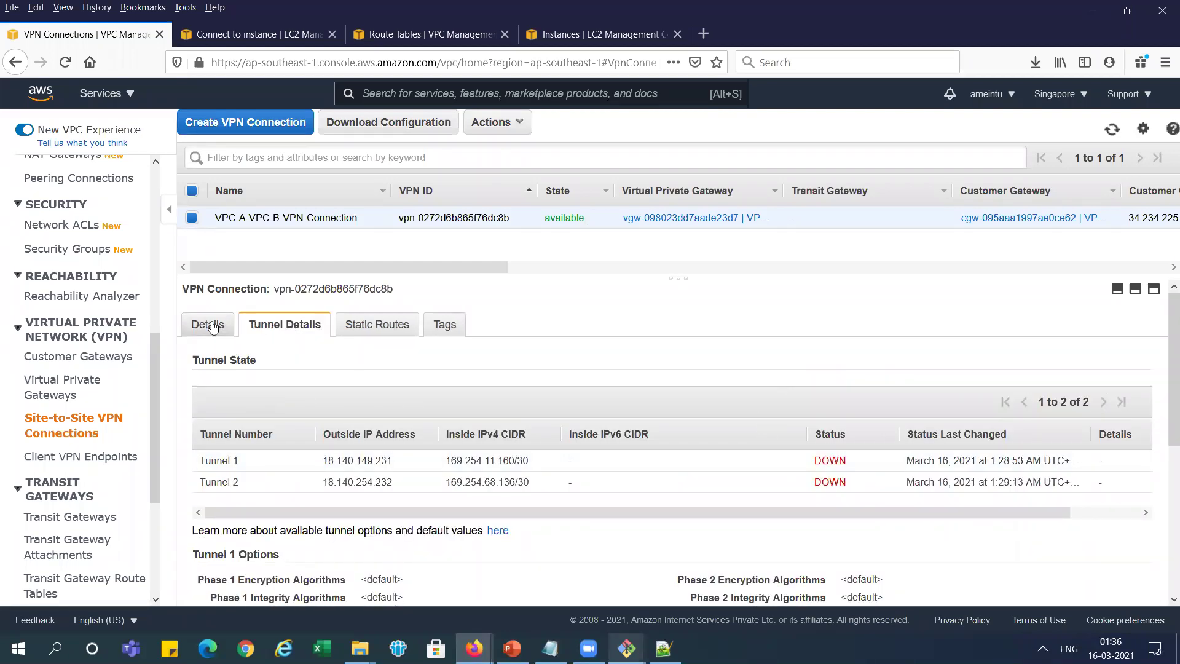
# - Recheck the general and tunnel details of VPC-A-VPC-B-VPN-Connection, refresh the tunnel status repeatedly, and return to PowerPoint
pyautogui.click(214, 326)
pyautogui.click(274, 326)
pyautogui.click(1114, 131)
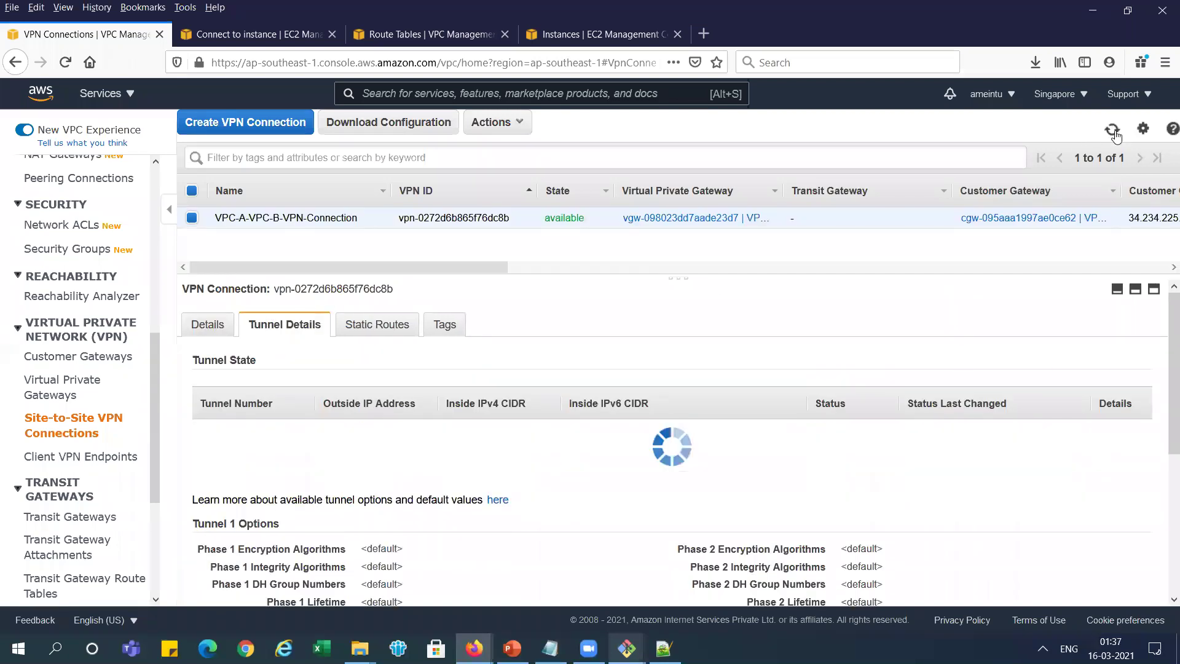
pyautogui.click(1113, 131)
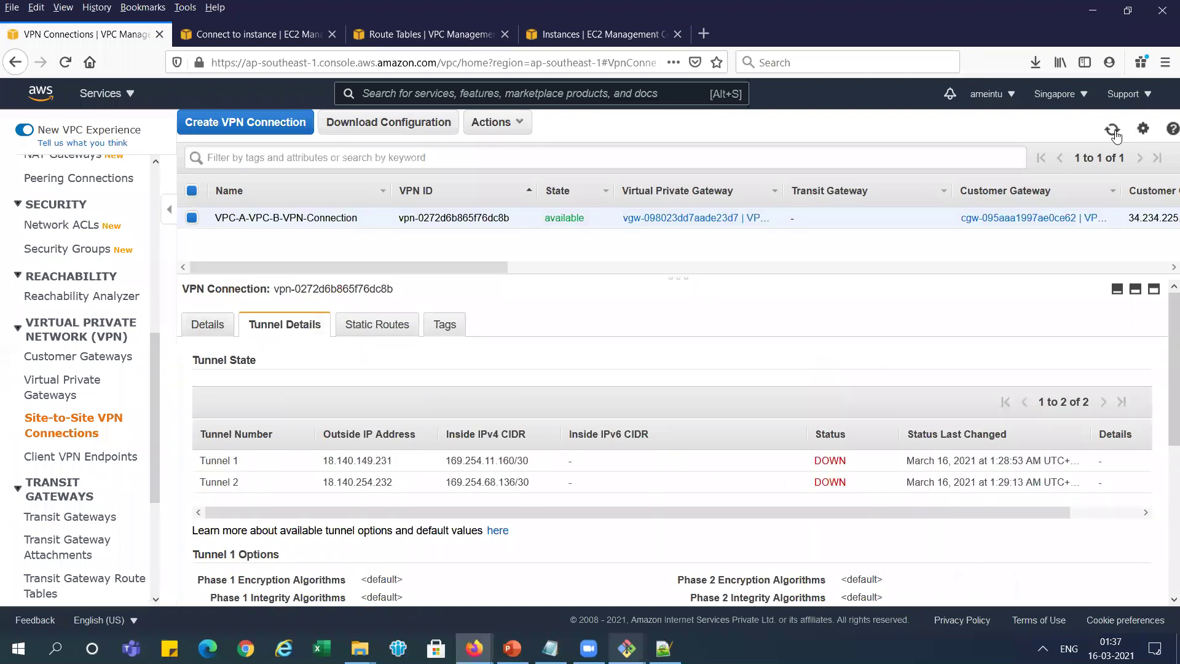
pyautogui.click(1114, 132)
pyautogui.hotkey('alt', 'Tab')
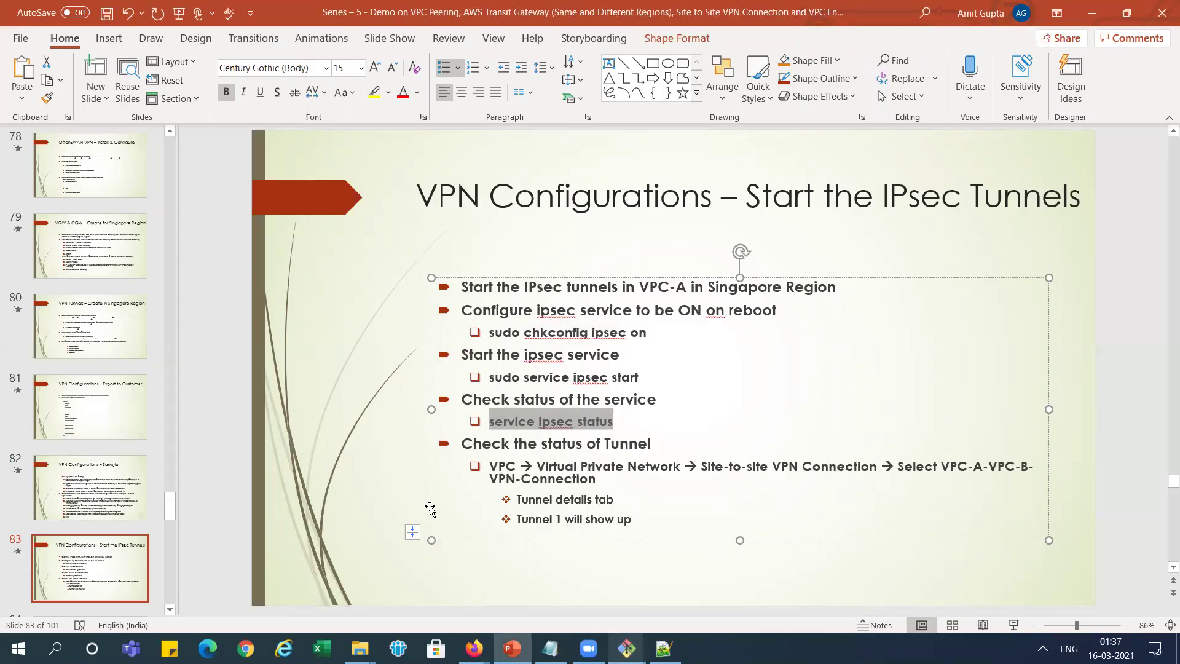
# - Review slides 84 and 82 in PowerPoint, and refresh the VPN tunnel status in the AWS VPC console
pyautogui.click(81, 547)
pyautogui.press('Down')
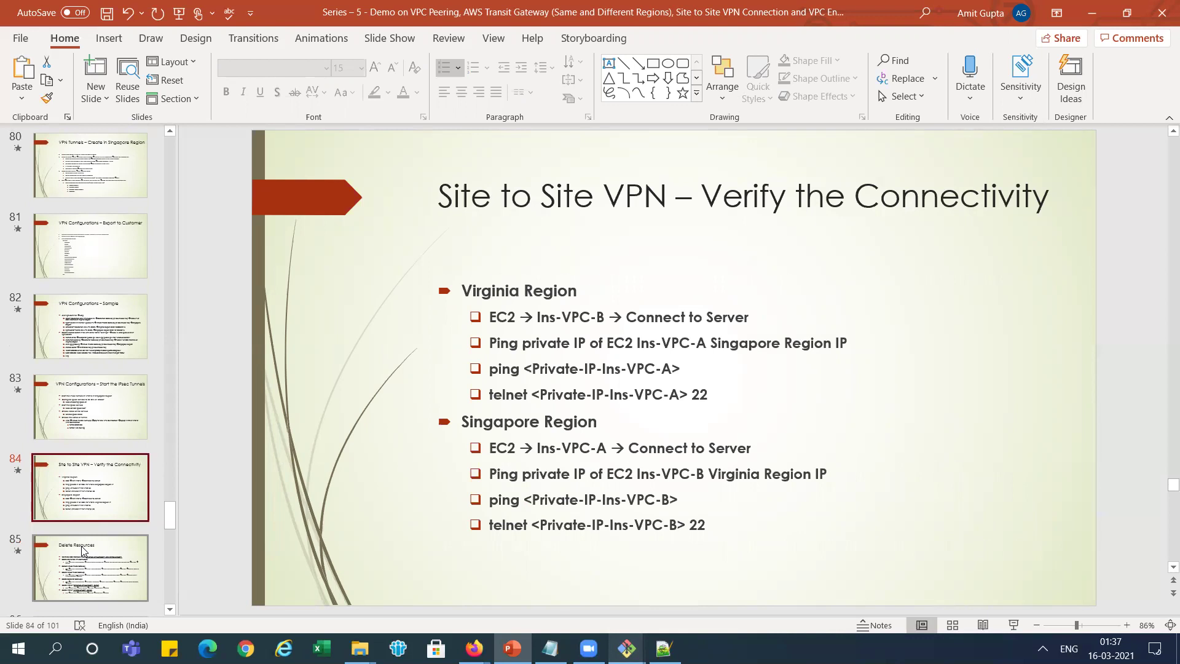
pyautogui.press('Up')
pyautogui.press('Up')
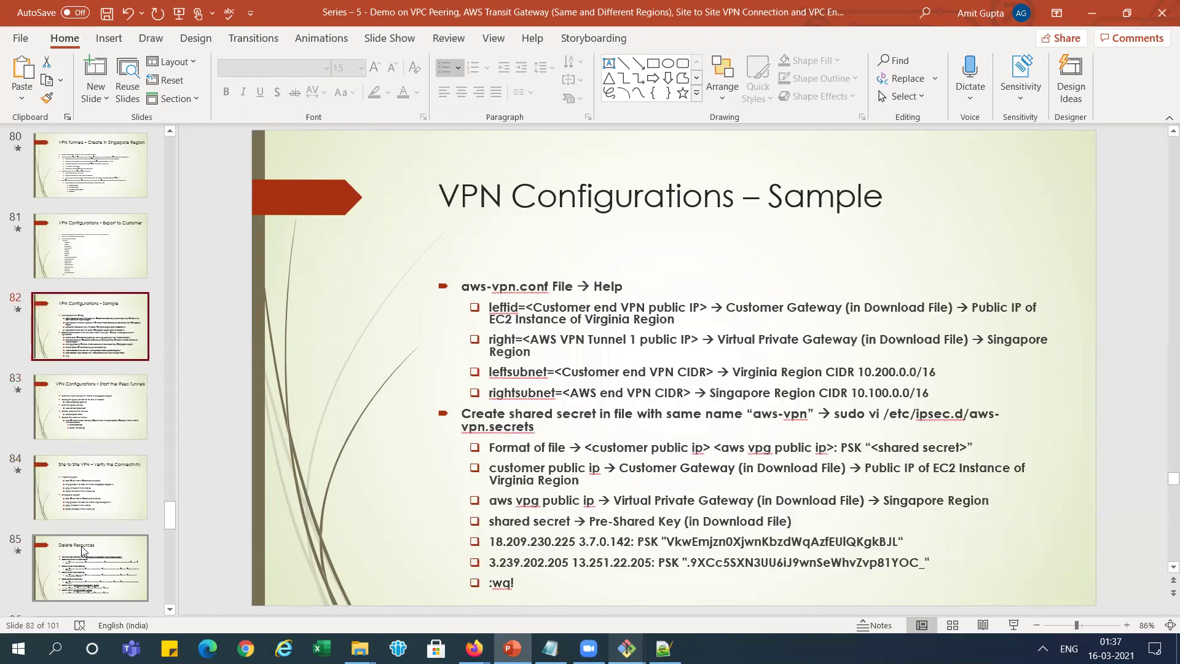
pyautogui.hotkey('alt', 'Tab')
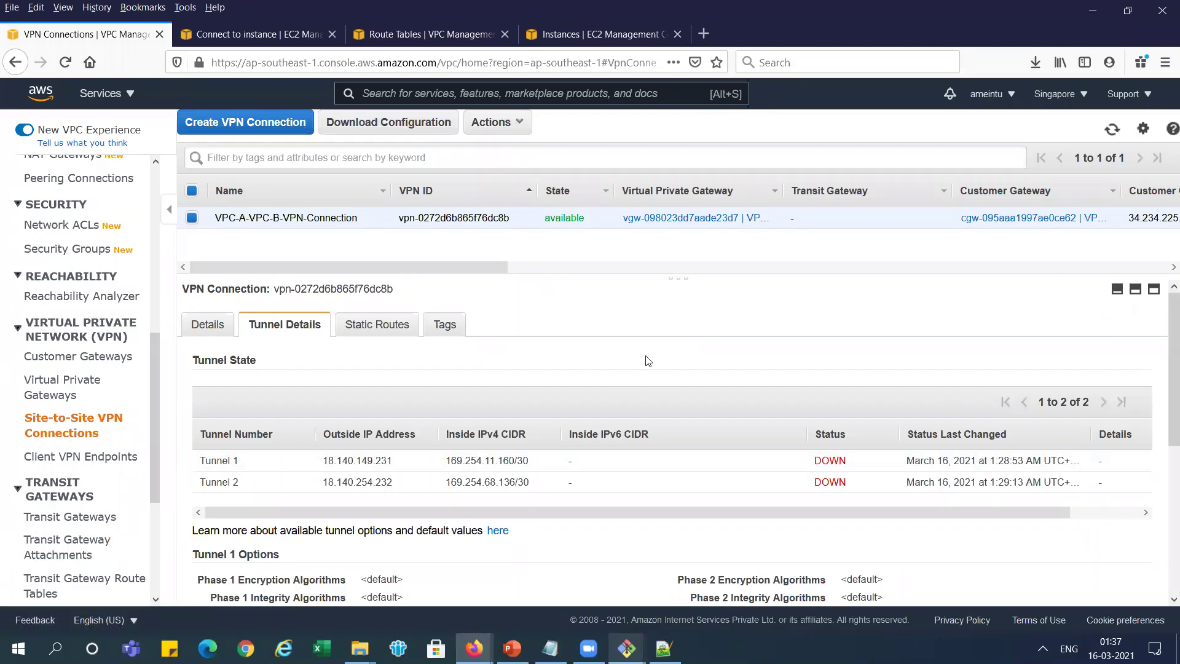
pyautogui.click(1113, 130)
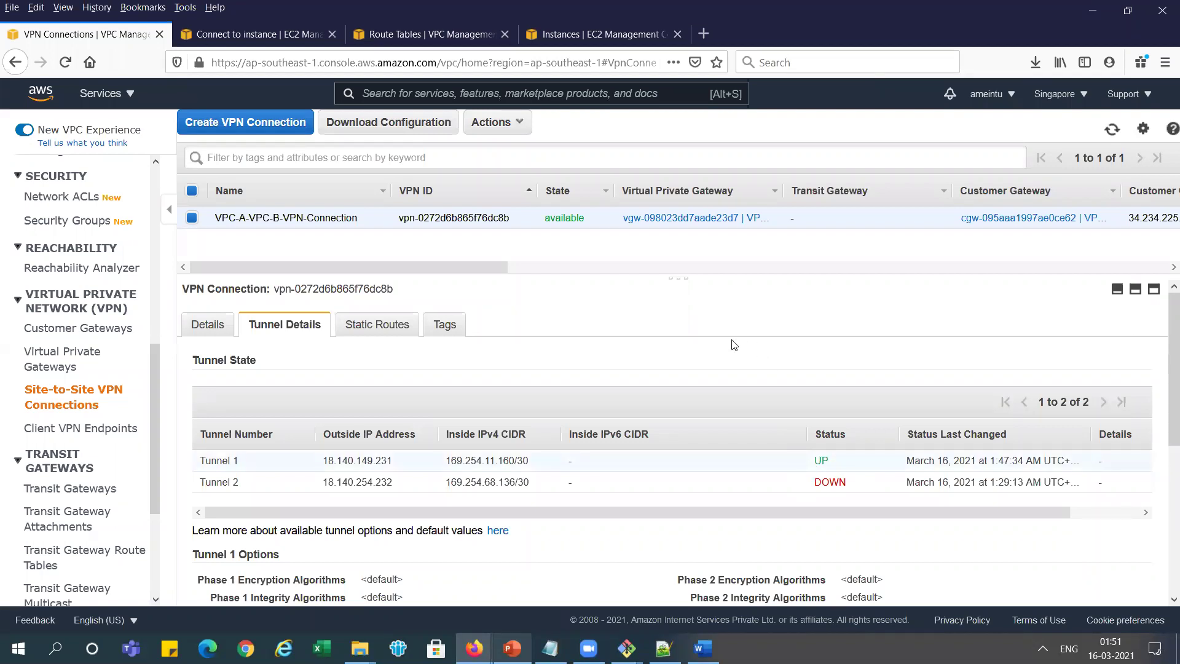
# - Open the Notepad copy of the VPN secrets line and highlight its gateway IP address 18.140.149.23
pyautogui.click(550, 648)
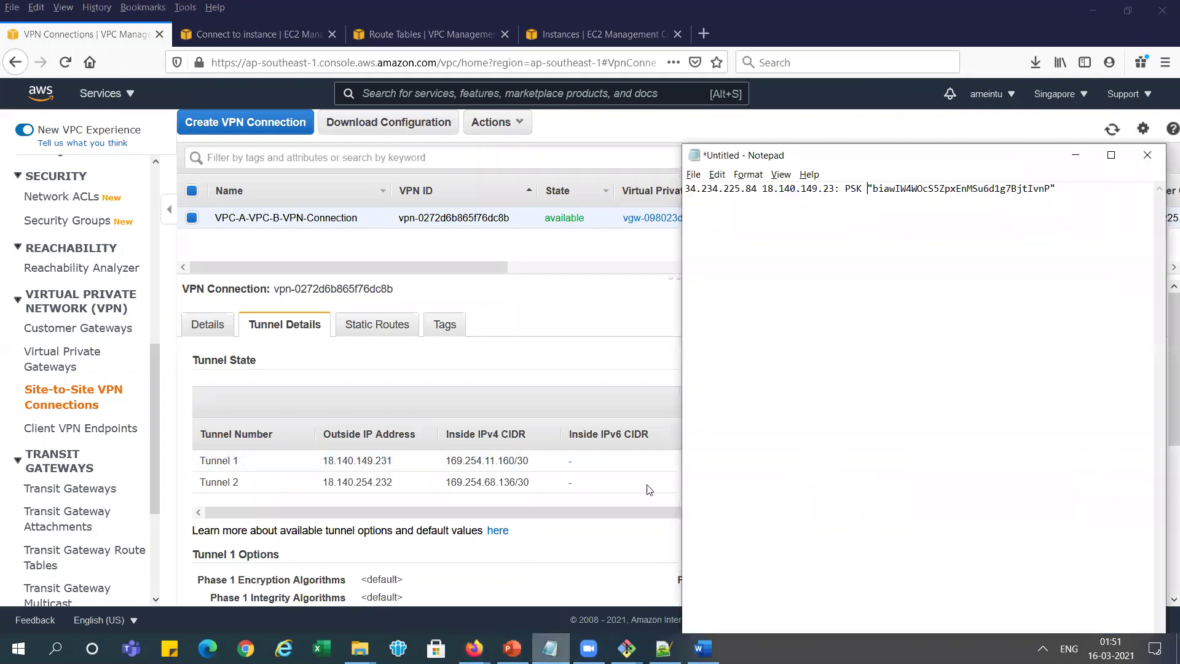
pyautogui.moveTo(835, 189); pyautogui.dragTo(762, 186)
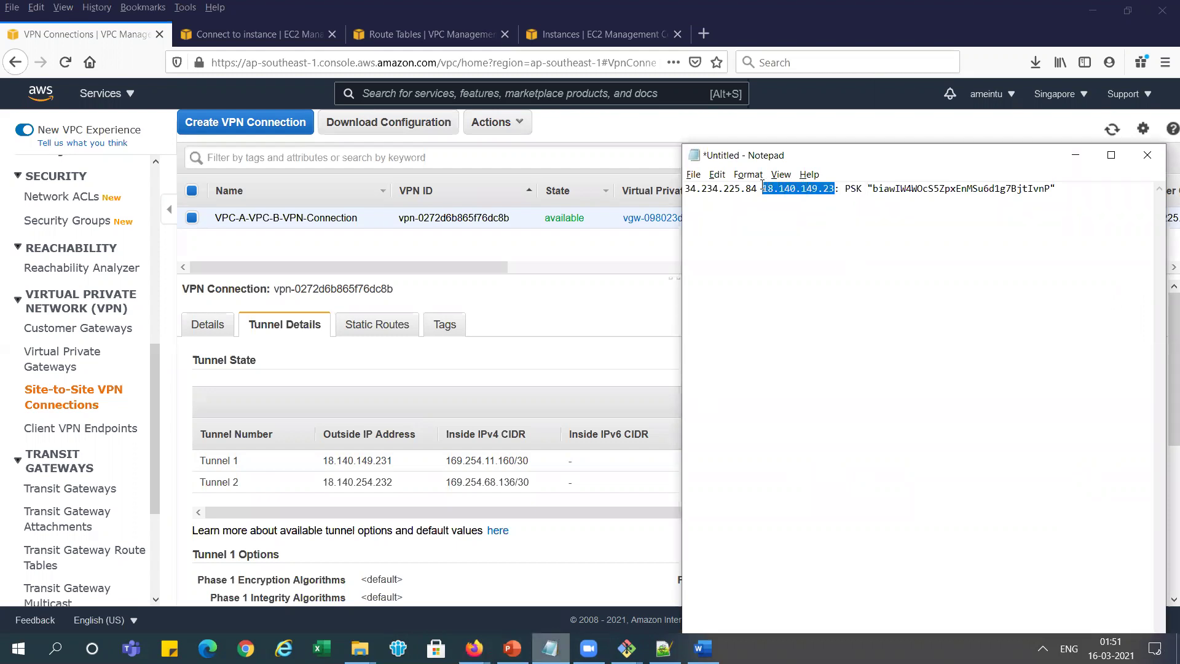
pyautogui.click(835, 189)
pyautogui.moveTo(830, 188); pyautogui.dragTo(764, 188)
pyautogui.click(549, 648)
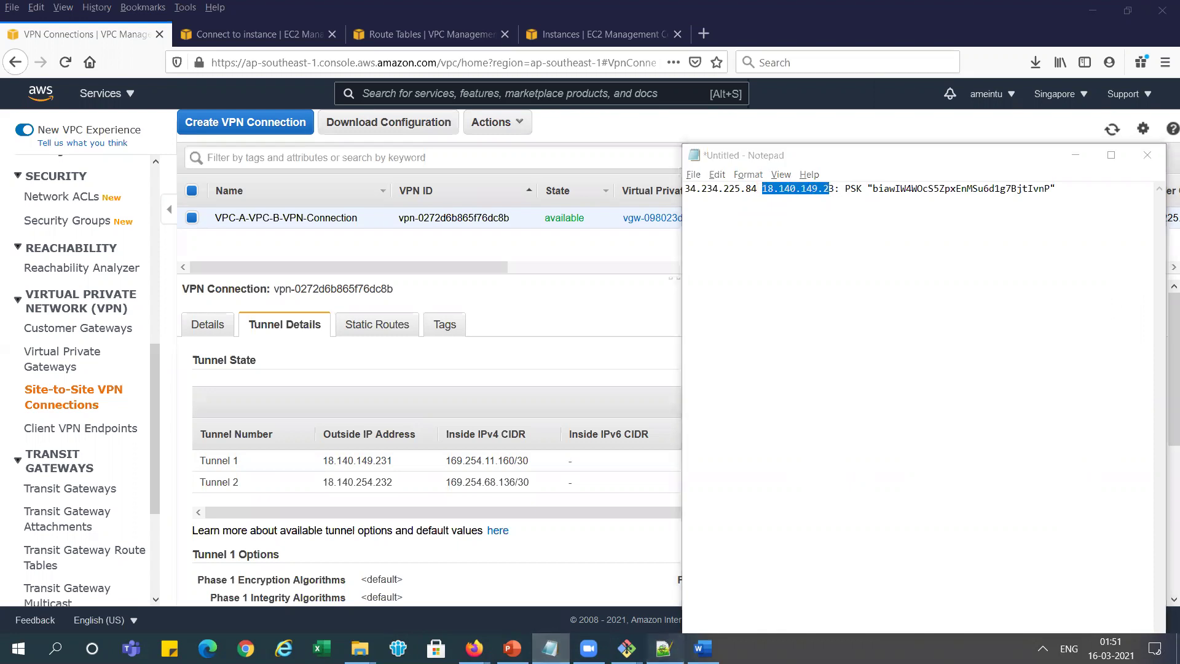
# - Copy the Virtual Private Gateway outside IP address from the VPN configuration in Notepad++ and add 18.140.149.231 below the secrets line in Notepad
pyautogui.click(663, 648)
pyautogui.moveTo(424, 397); pyautogui.dragTo(336, 400)
pyautogui.hotkey('ctrl', 'c')
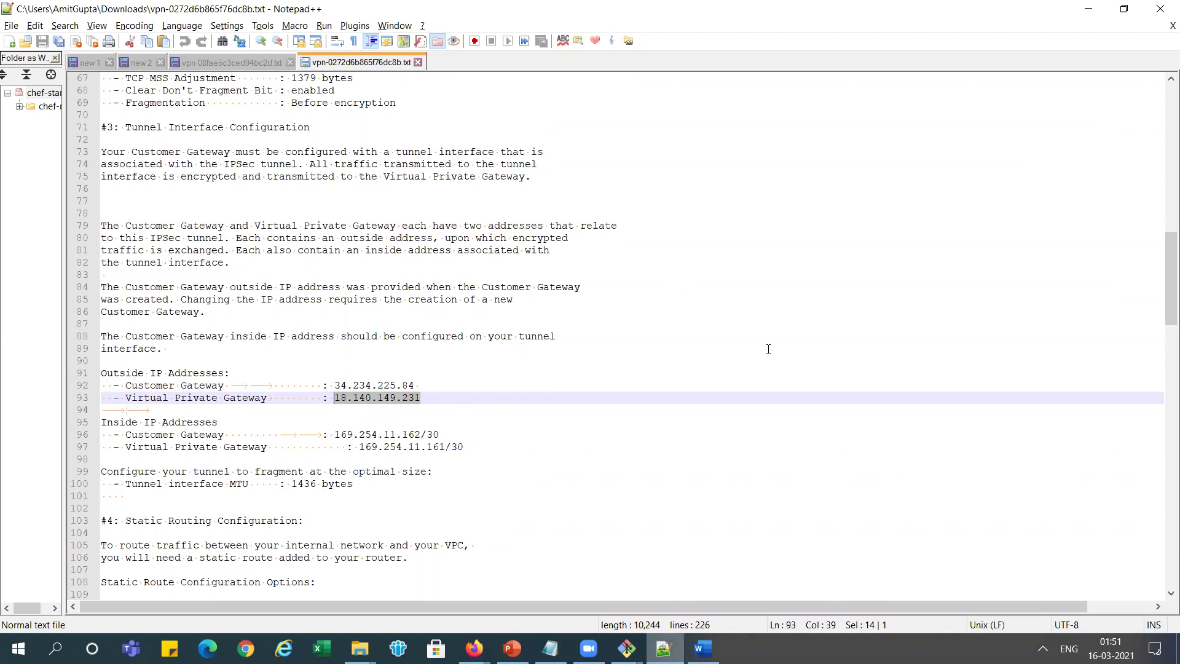
pyautogui.hotkey('alt', 'Tab')
pyautogui.click(1075, 190)
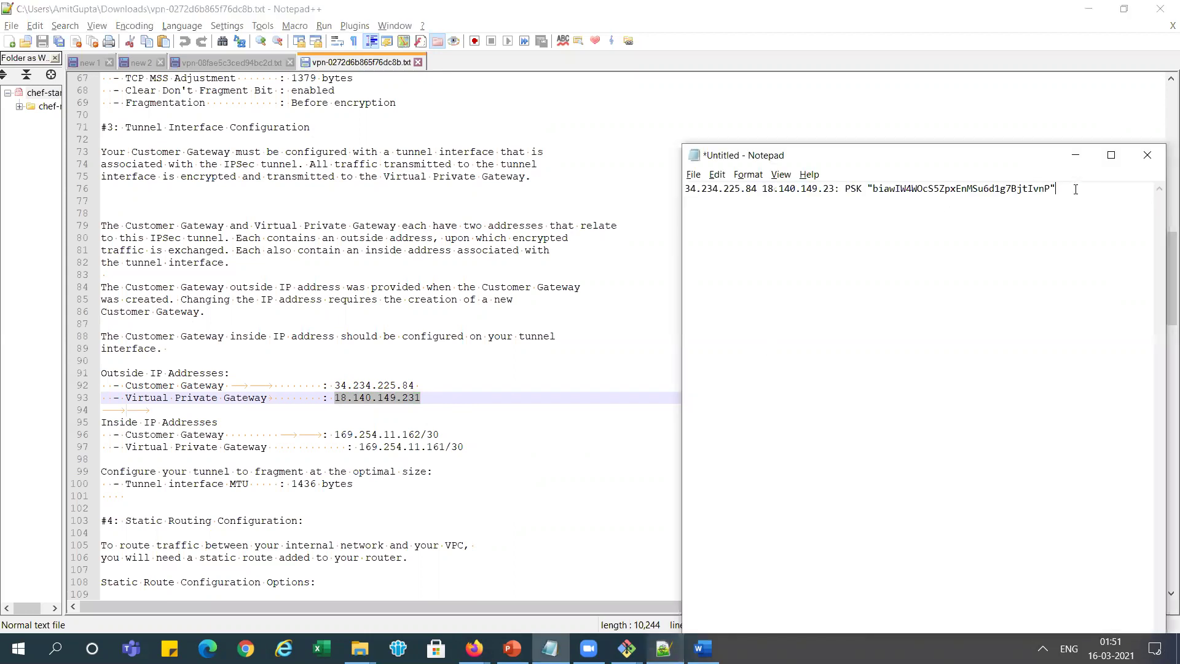
pyautogui.press('Return')
pyautogui.hotkey('ctrl', 'v')
pyautogui.press('Down')
pyautogui.press('Right')
pyautogui.press('Right')
pyautogui.press('Delete')
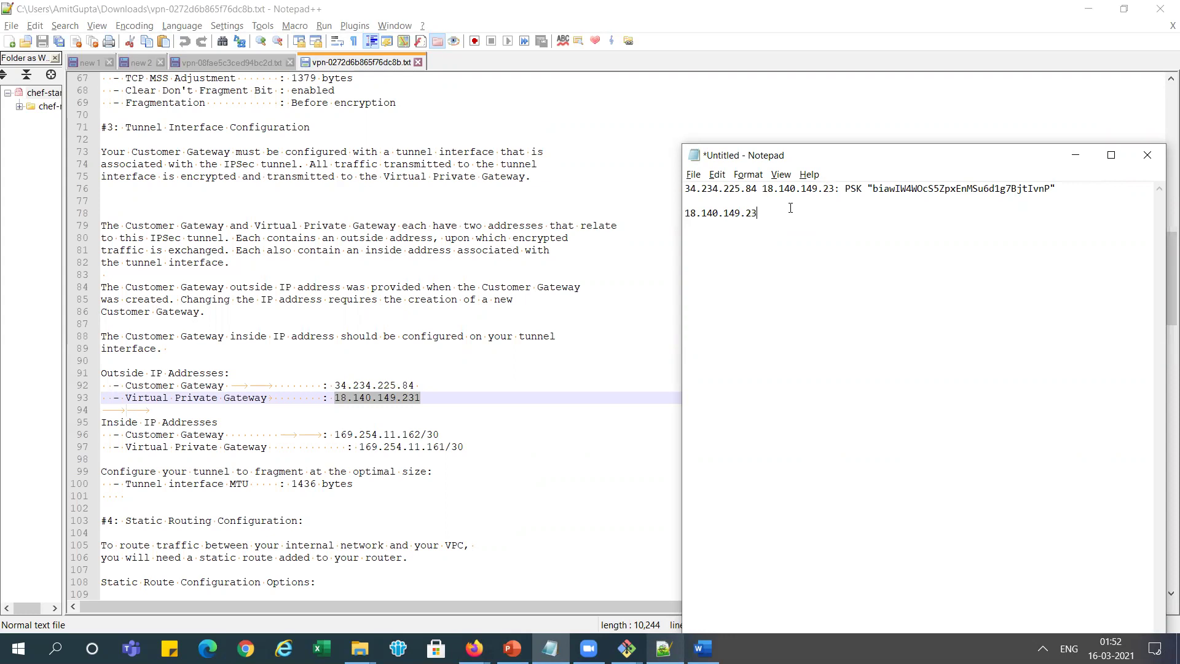
pyautogui.write('1')
# - Bring up the Ins-VPC-B terminal, switch to PowerPoint, and look through slides 81 to 85 for the secrets file command
pyautogui.click(585, 443)
pyautogui.hotkey('alt', 'Tab')
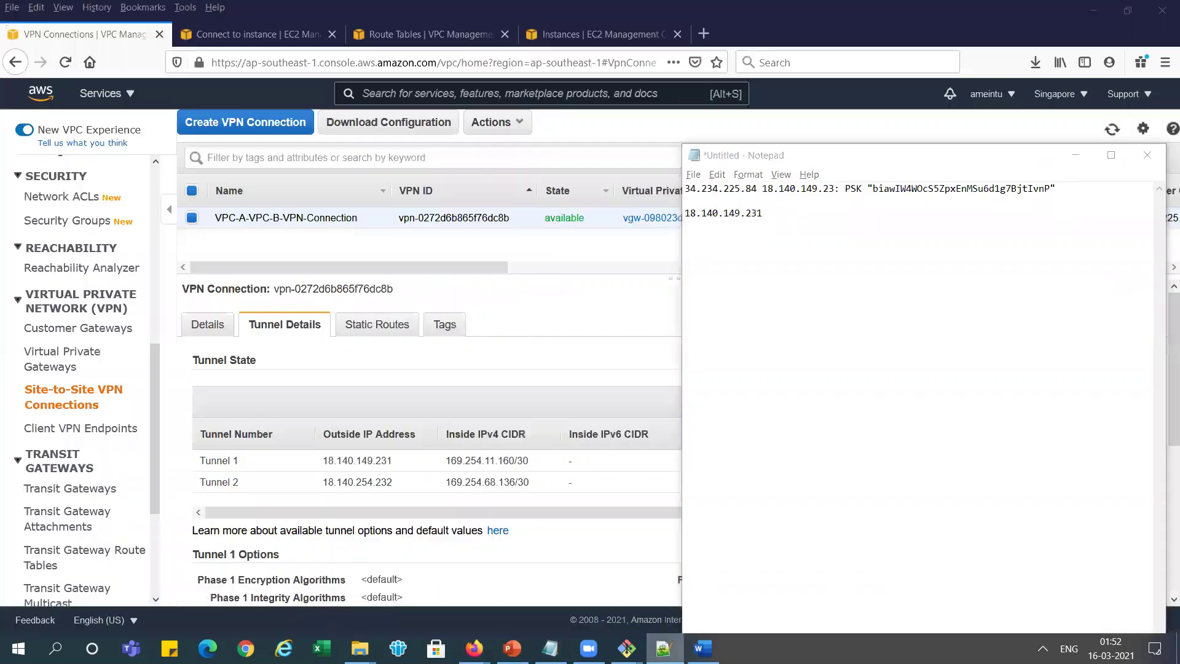
pyautogui.click(626, 649)
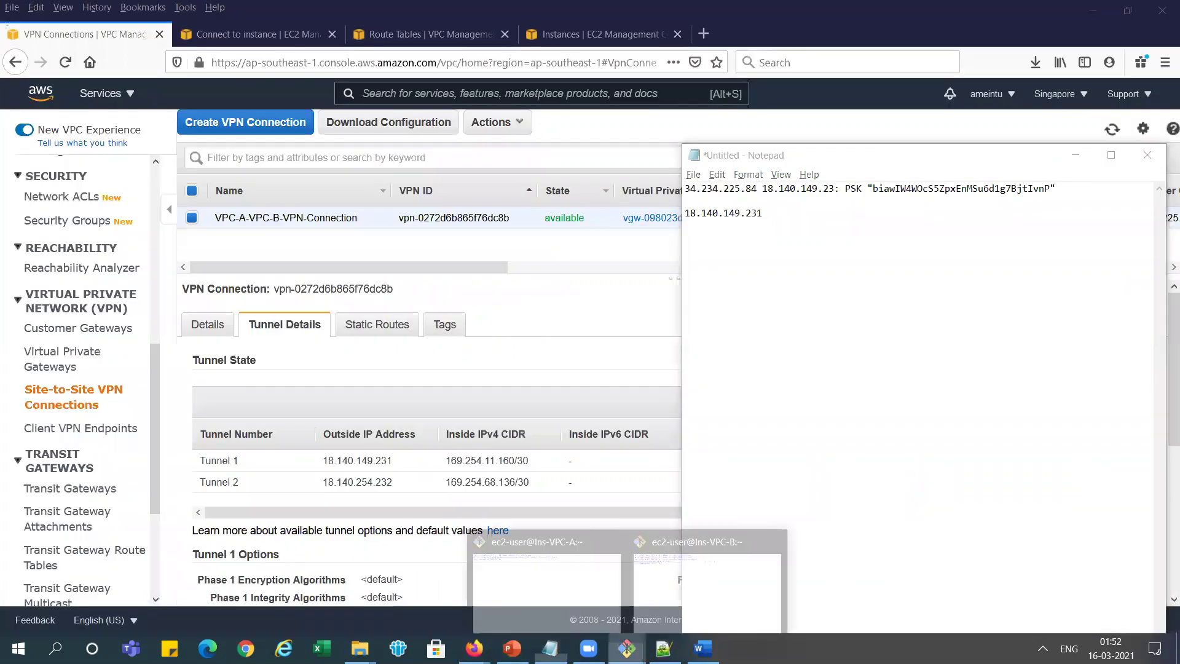
pyautogui.click(702, 592)
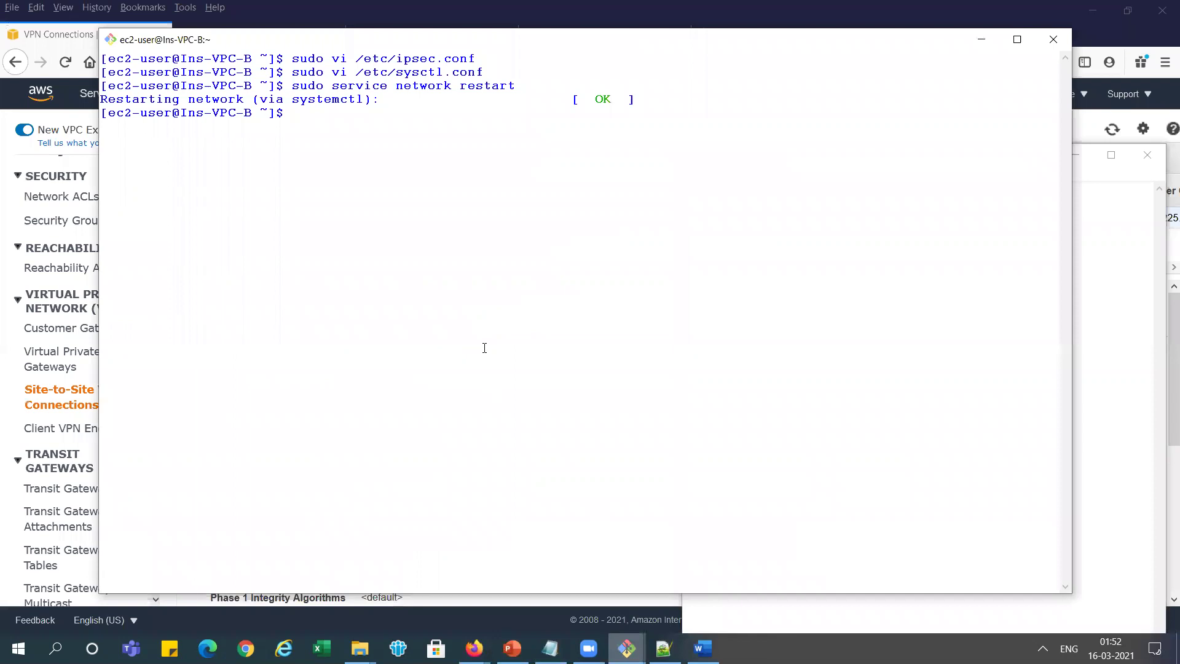
pyautogui.moveTo(512, 648)
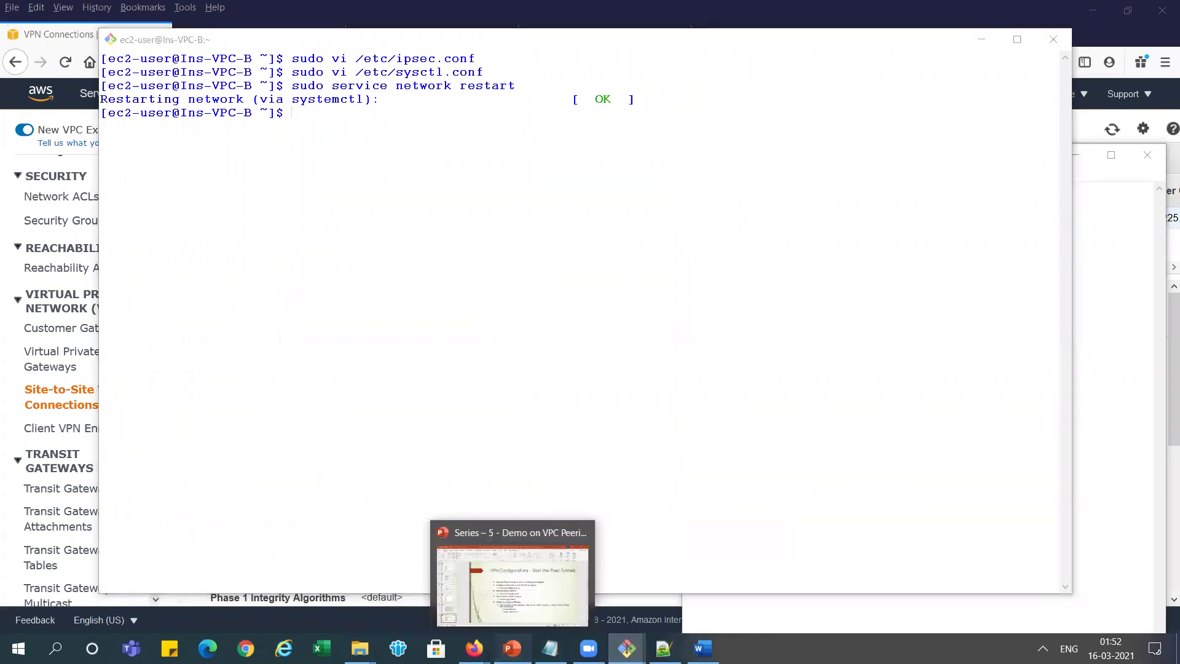
pyautogui.click(541, 578)
pyautogui.click(94, 564)
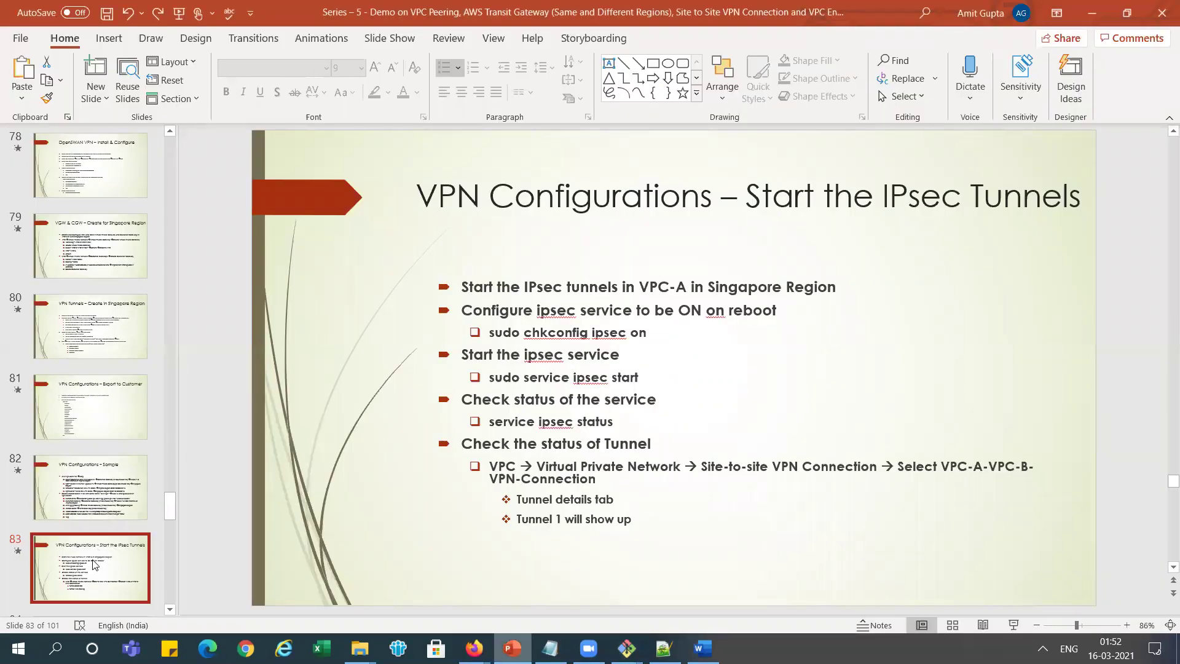
pyautogui.press('Down')
pyautogui.press('Down')
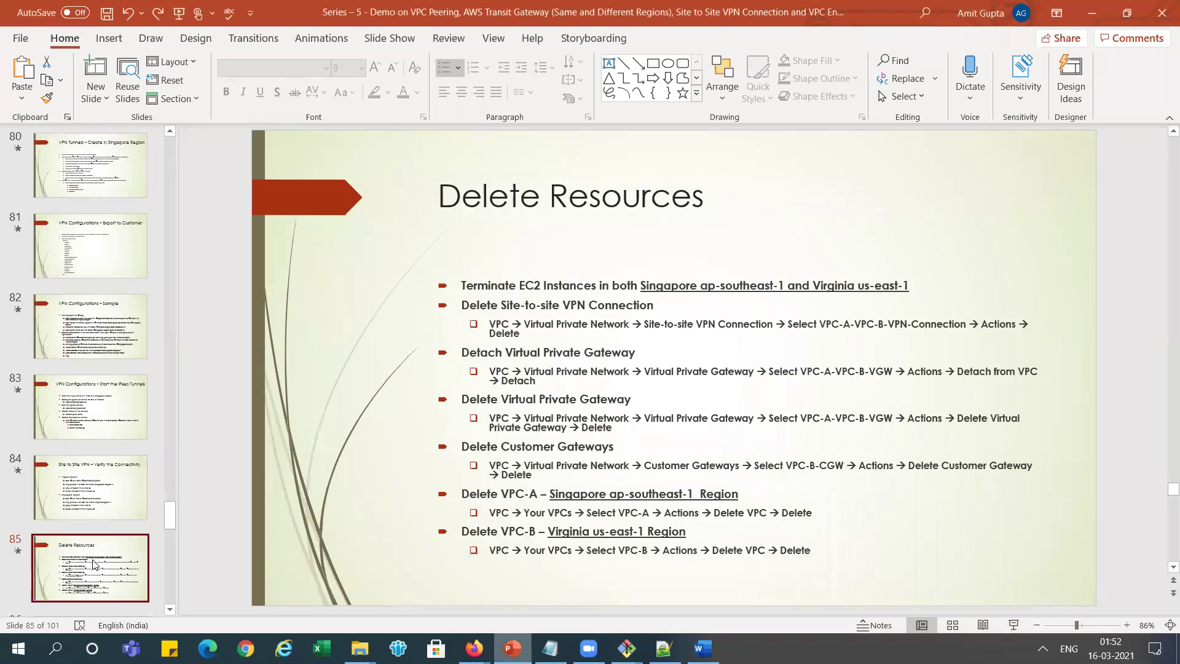
pyautogui.press('Up')
pyautogui.press('Up')
pyautogui.press('Up')
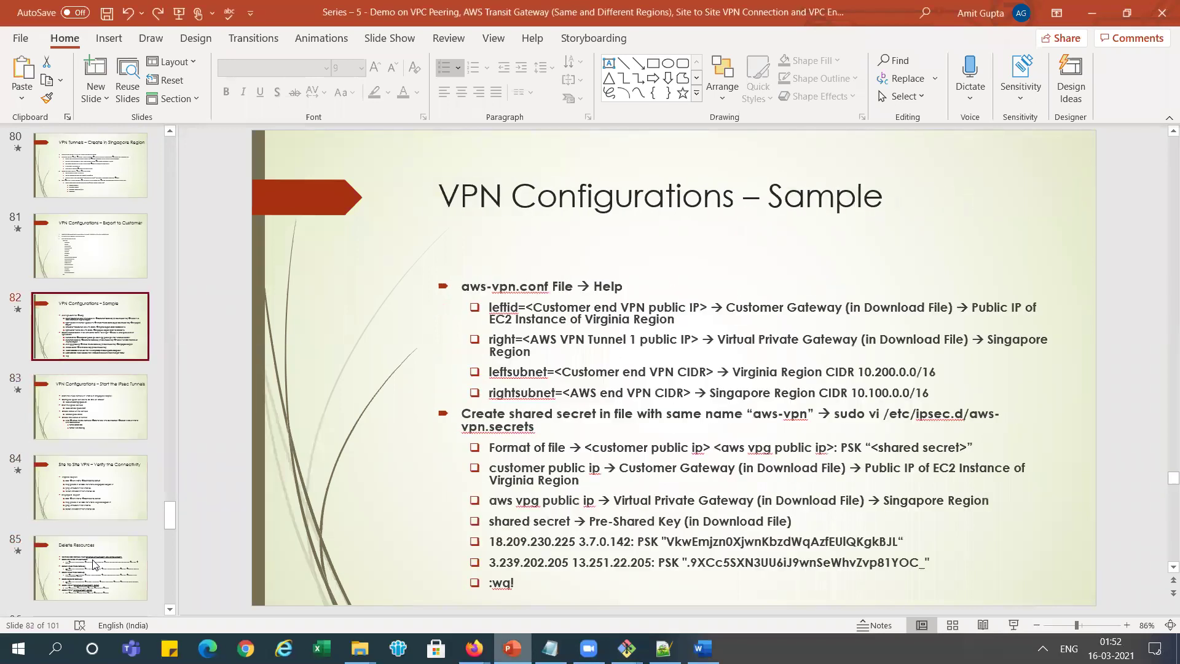
pyautogui.press('Down')
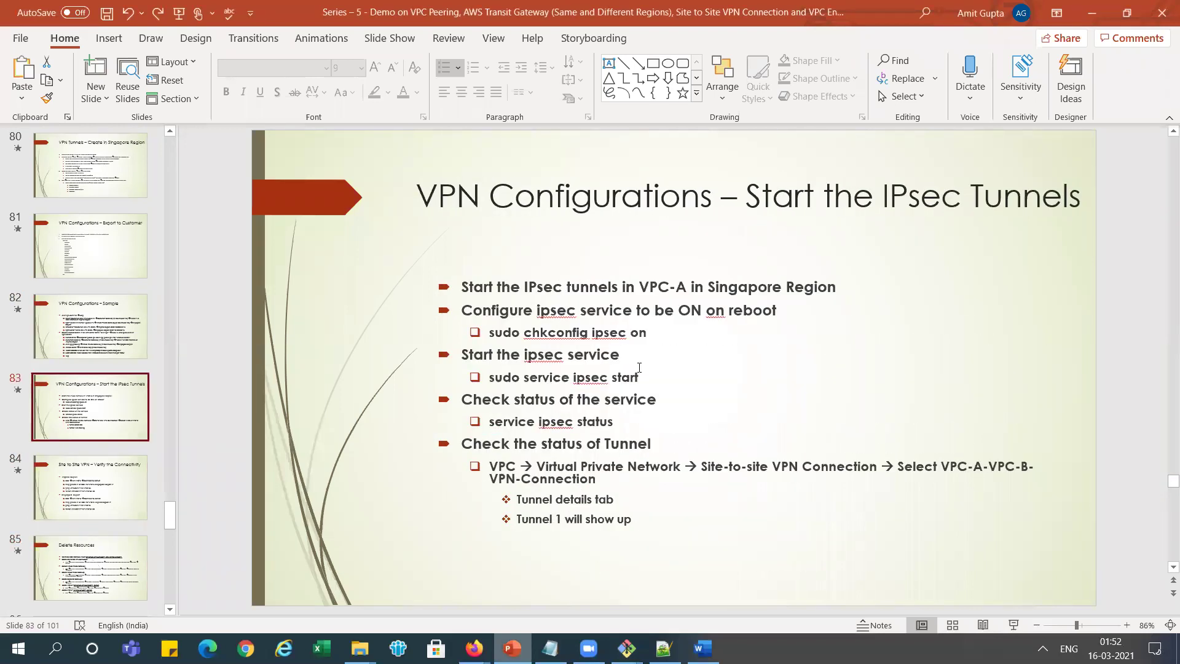
pyautogui.press('Up')
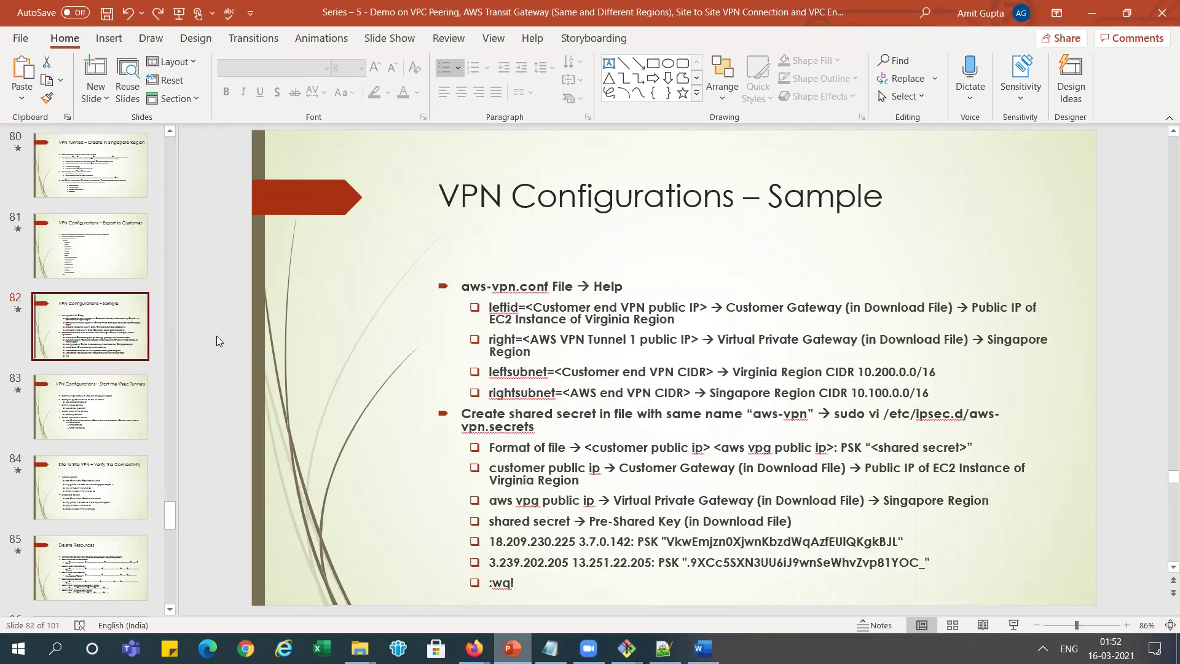
pyautogui.press('Up')
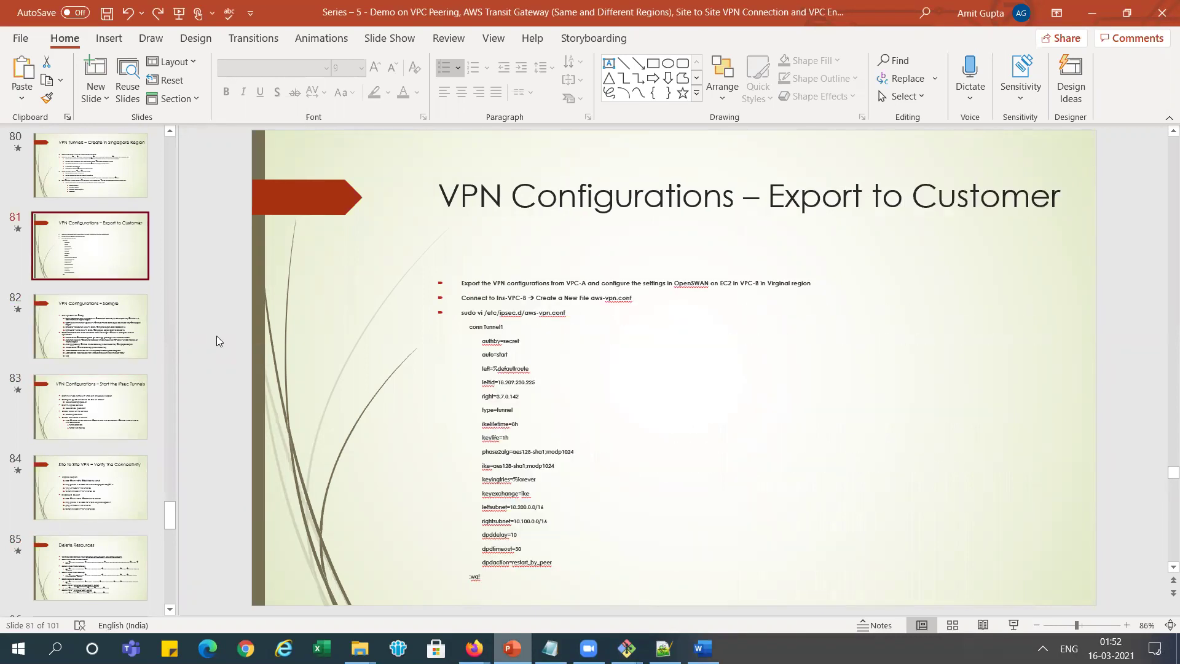
pyautogui.press('Down')
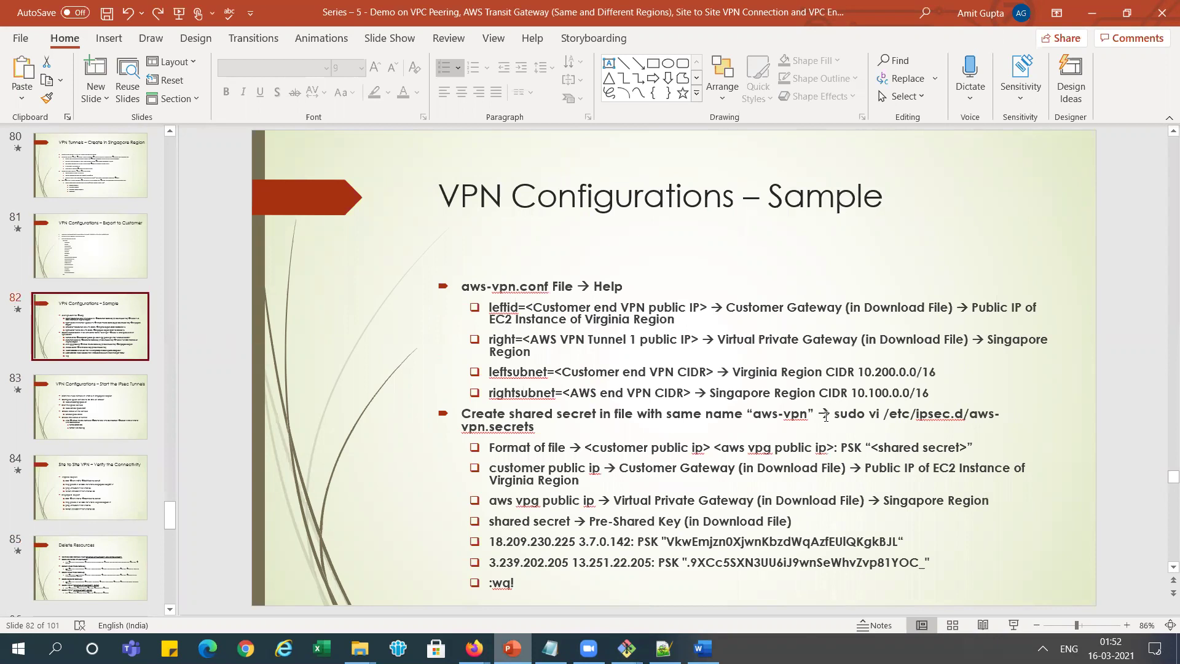
# - Copy the aws-vpn.secrets command from slide 82 and run it on Ins-VPC-B as sudo cat /etc/ipsec.d/aws-vpn.secrets
pyautogui.moveTo(834, 415); pyautogui.dragTo(534, 432)
pyautogui.hotkey('ctrl', 'c')
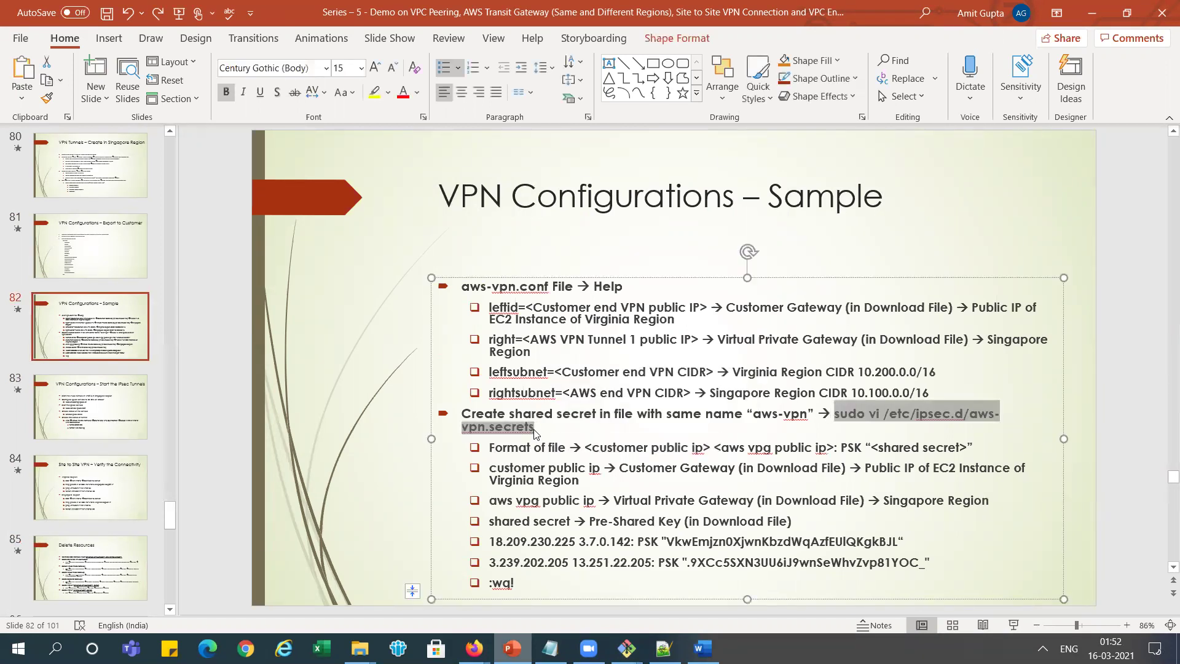
pyautogui.hotkey('alt', 'Tab')
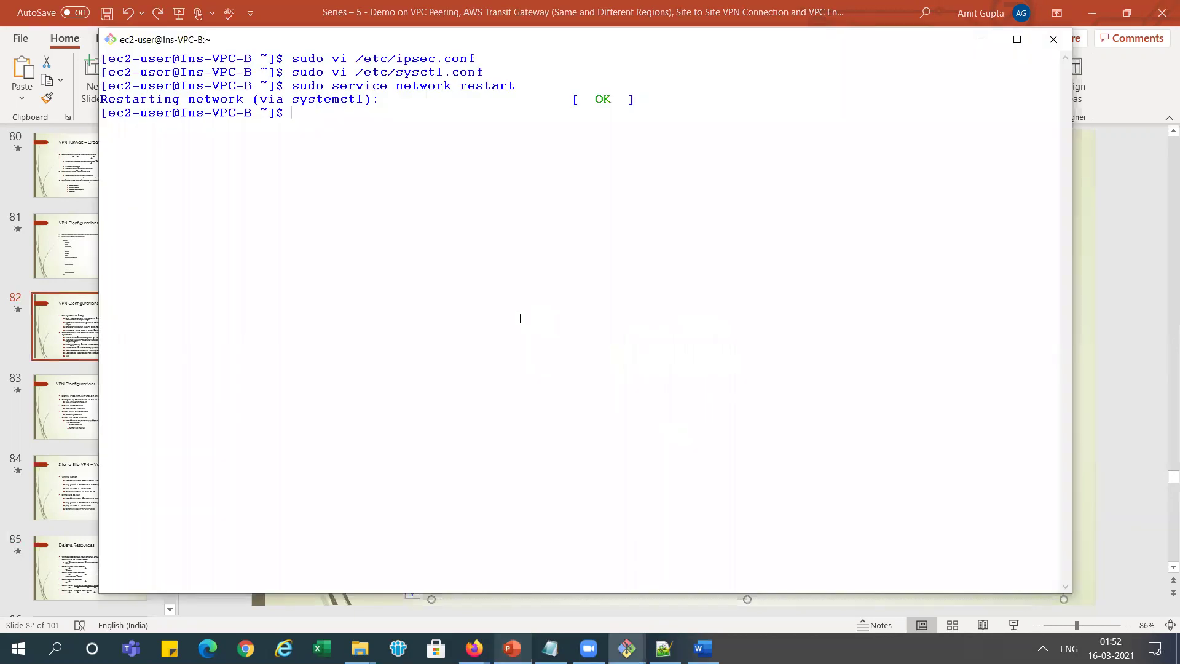
pyautogui.rightClick(520, 317)
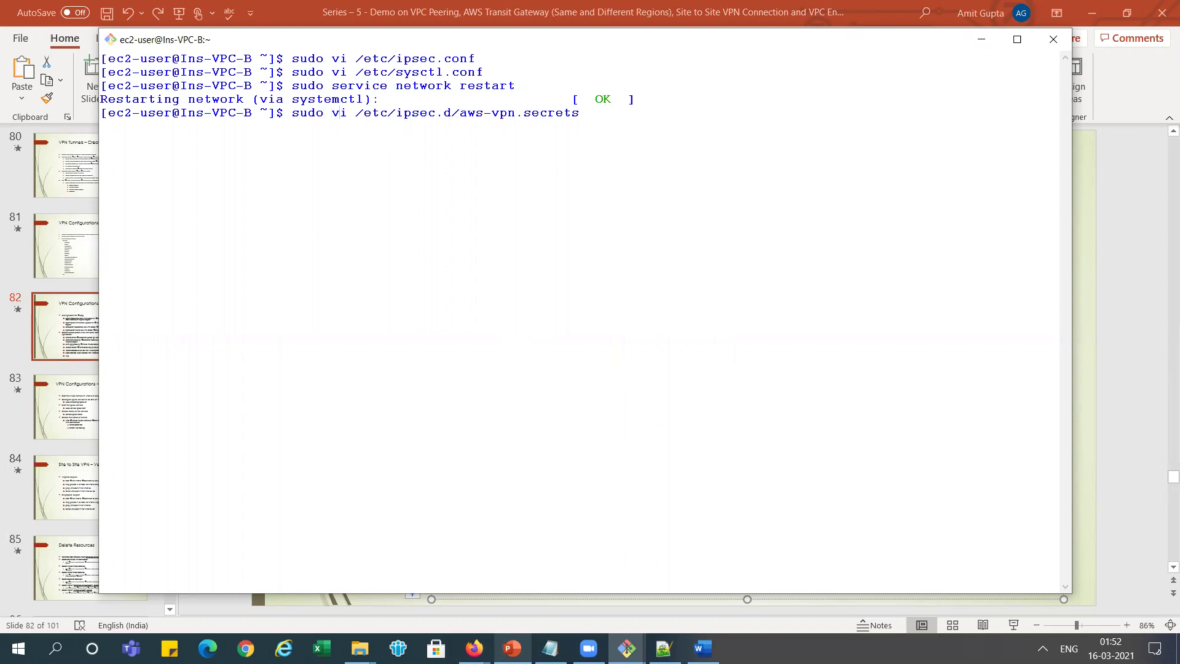
pyautogui.press('BackSpace')
pyautogui.press('BackSpace')
pyautogui.write('cat')
pyautogui.press('Return')
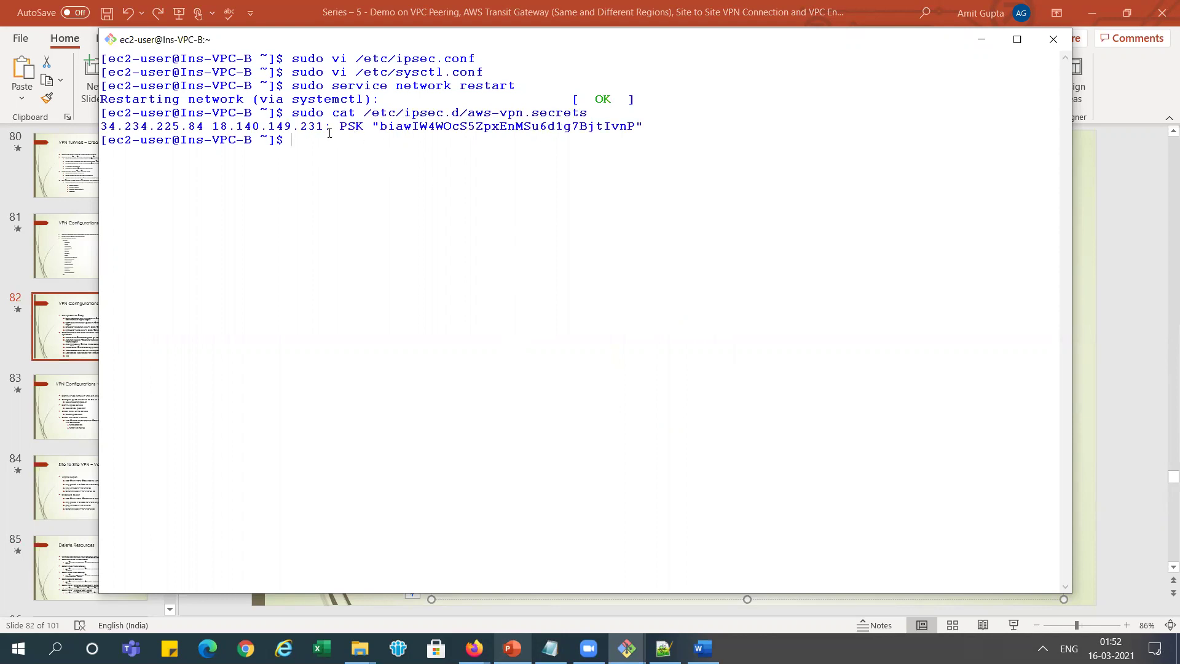
# - Check the gateway IP address and pre-shared key entry in the secrets output, and show slide 84 on verifying the connectivity
pyautogui.moveTo(277, 130); pyautogui.dragTo(644, 132)
pyautogui.click(644, 132)
pyautogui.moveTo(296, 128); pyautogui.dragTo(327, 128)
pyautogui.hotkey('alt', 'Tab')
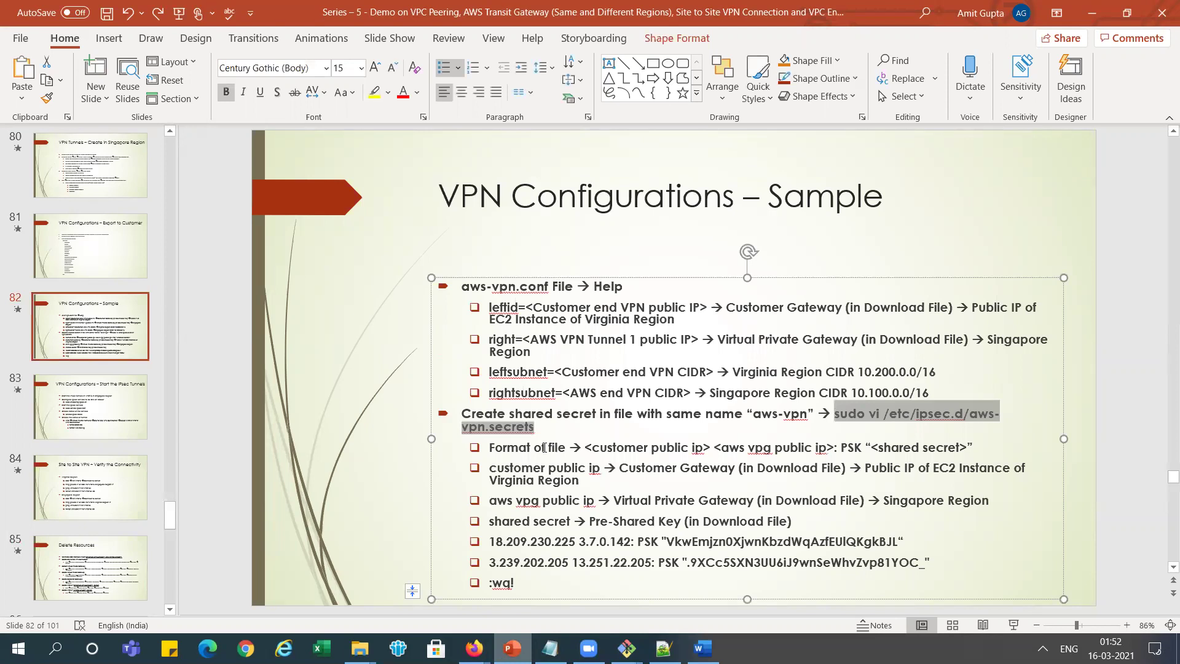
pyautogui.click(108, 490)
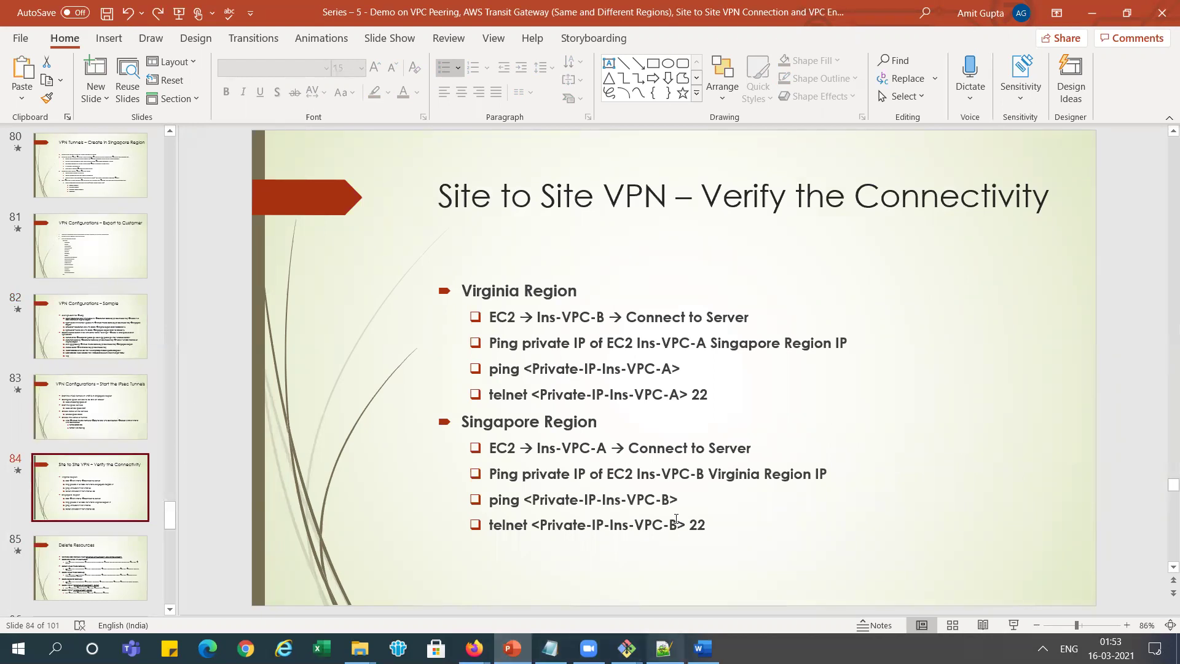
# - Switch to the VPC console in Firefox and refresh the tunnel details of VPC-A-VPC-B-VPN-Connection to check both tunnel statuses
pyautogui.hotkey('alt', 'Tab')
pyautogui.hotkey('alt', 'Tab')
pyautogui.hotkey('alt', 'Tab')
pyautogui.hotkey('alt', 'Tab')
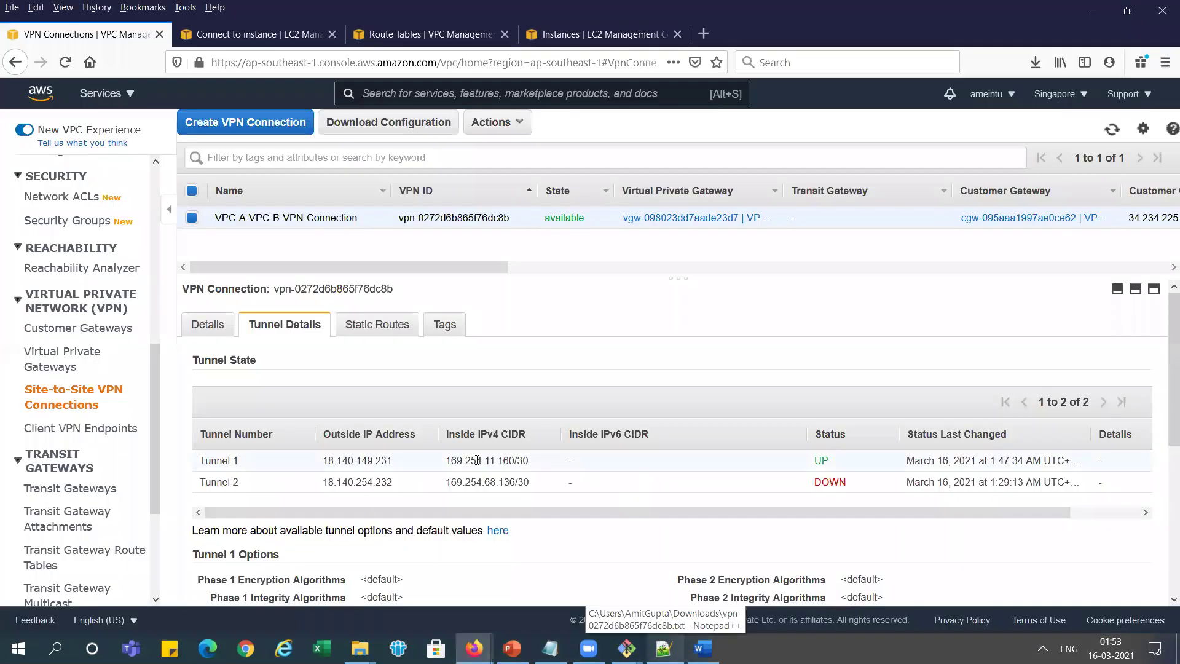
pyautogui.click(799, 458)
pyautogui.click(92, 403)
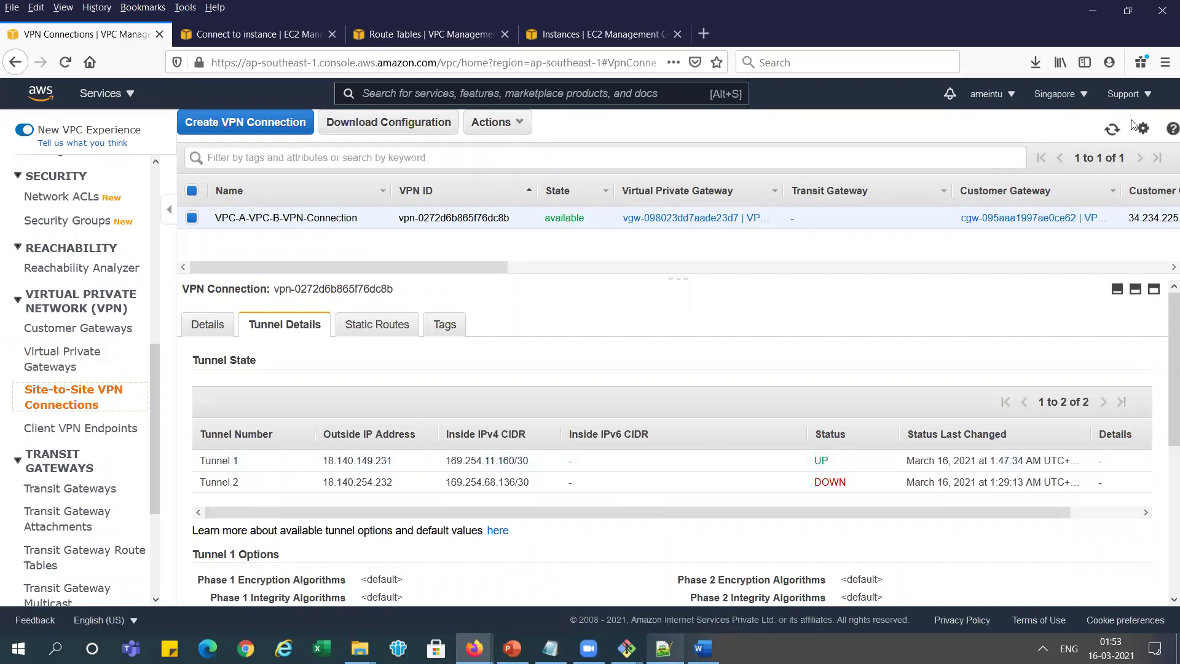
pyautogui.click(1113, 131)
pyautogui.hotkey('alt', 'Tab')
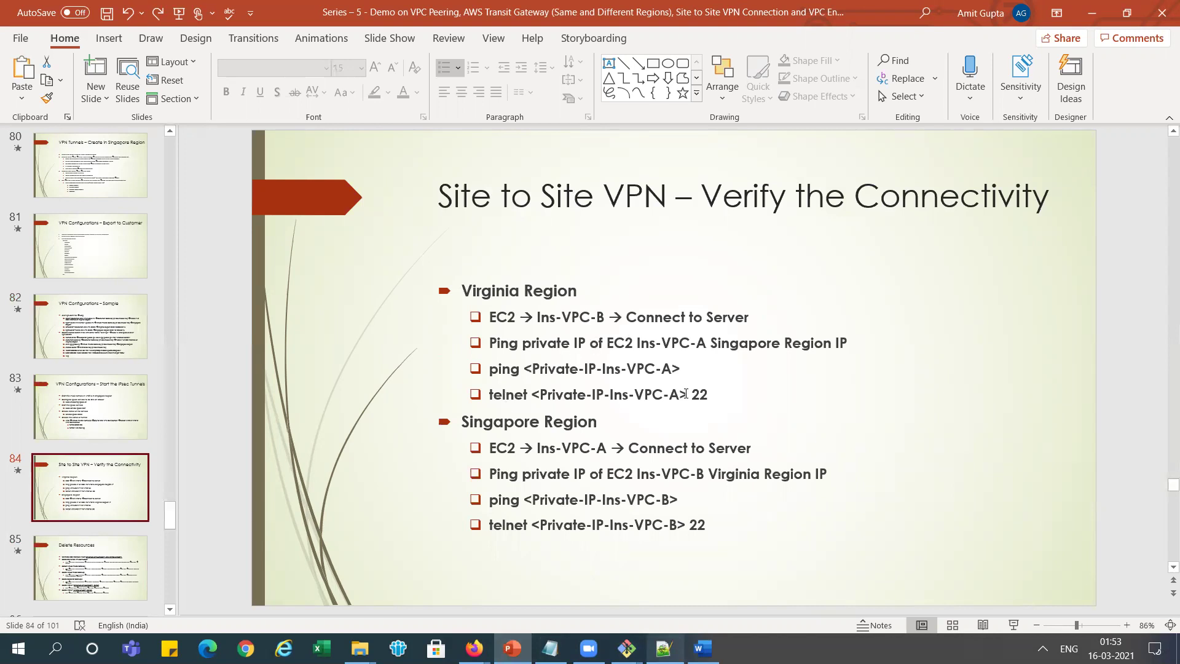
pyautogui.hotkey('alt', 'Tab')
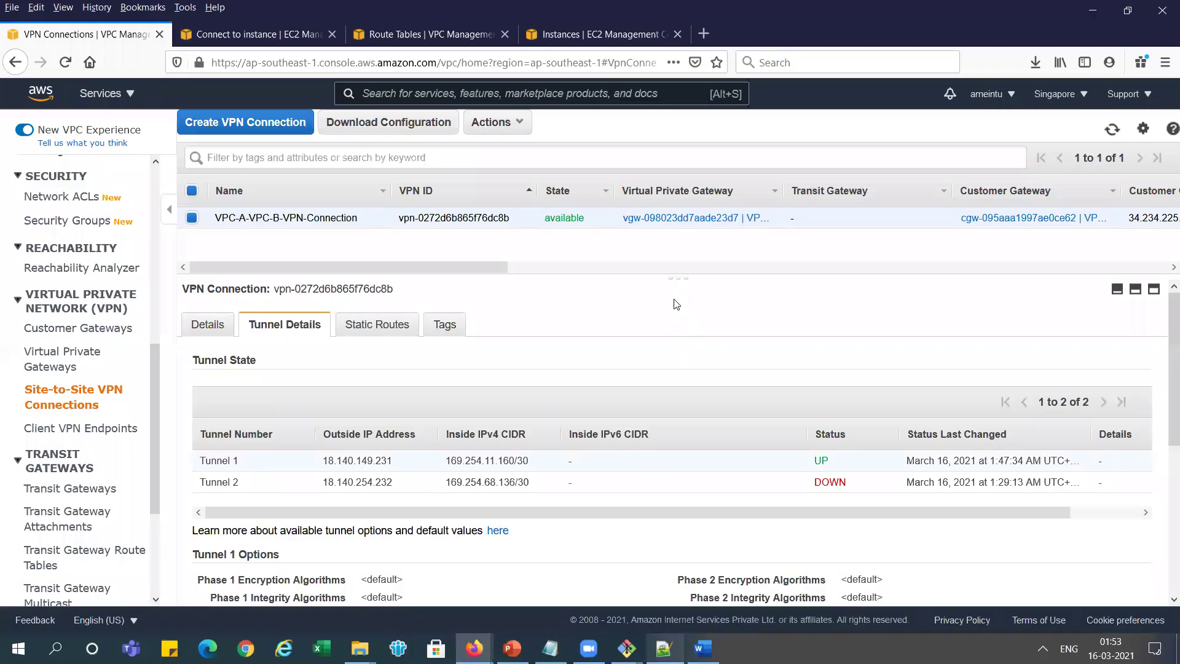
# - Return to the Singapore EC2 instances list and copy the private IPv4 address of Ins-VPC-A
pyautogui.click(254, 34)
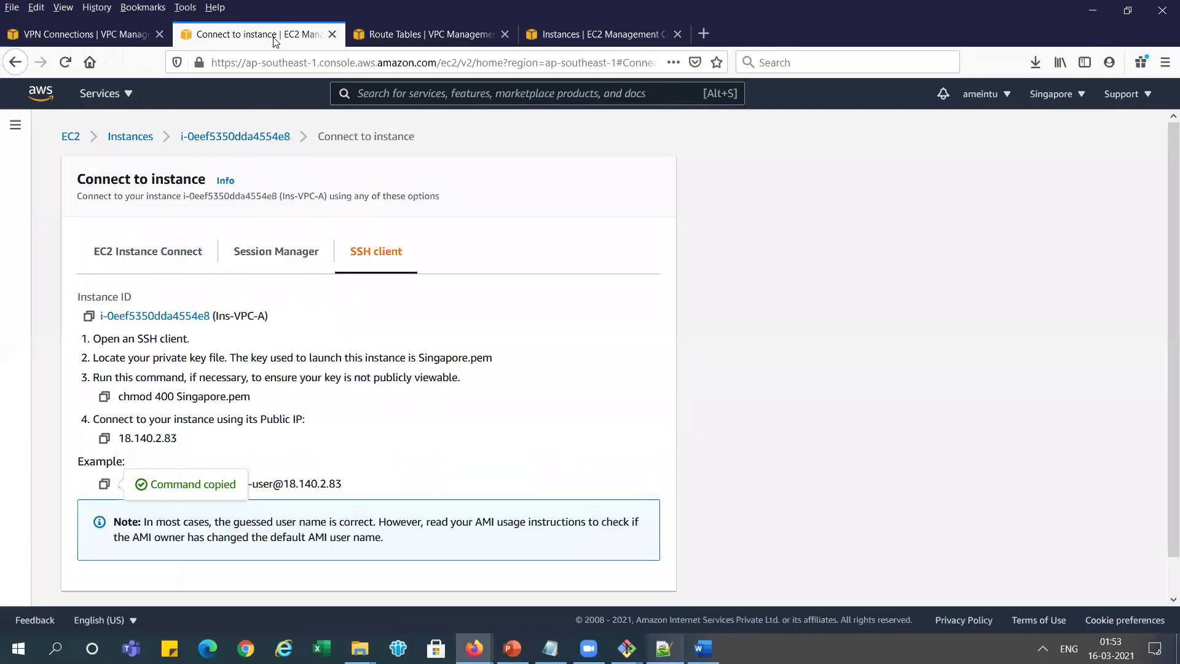
pyautogui.click(122, 138)
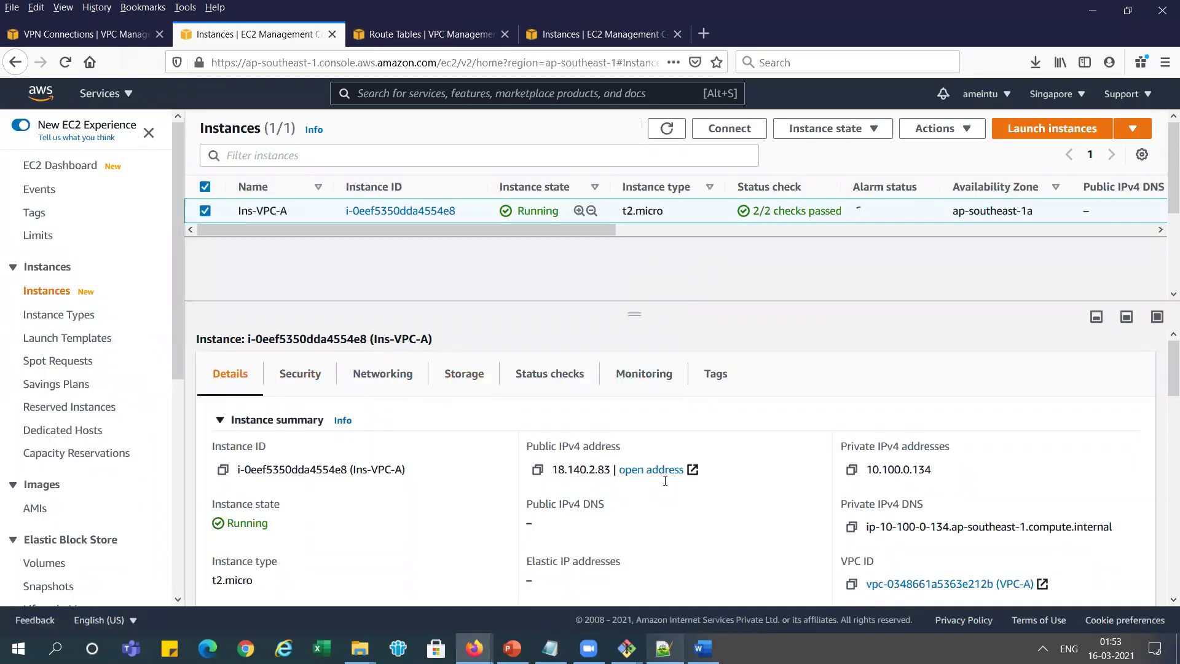
pyautogui.click(851, 471)
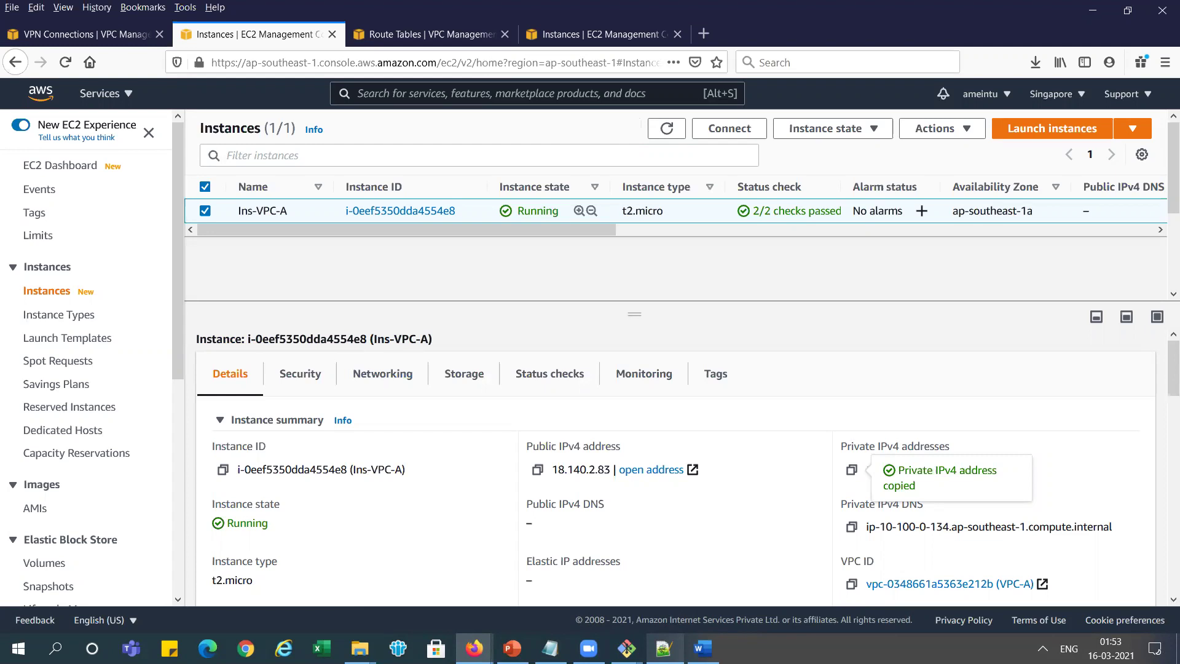
# - Clear the Ins-VPC-B terminal and test the connection to Ins-VPC-A with telnet 10.100.0.134 22
pyautogui.hotkey('alt', 'Tab')
pyautogui.hotkey('alt', 'Tab')
pyautogui.moveTo(627, 648)
pyautogui.click(745, 572)
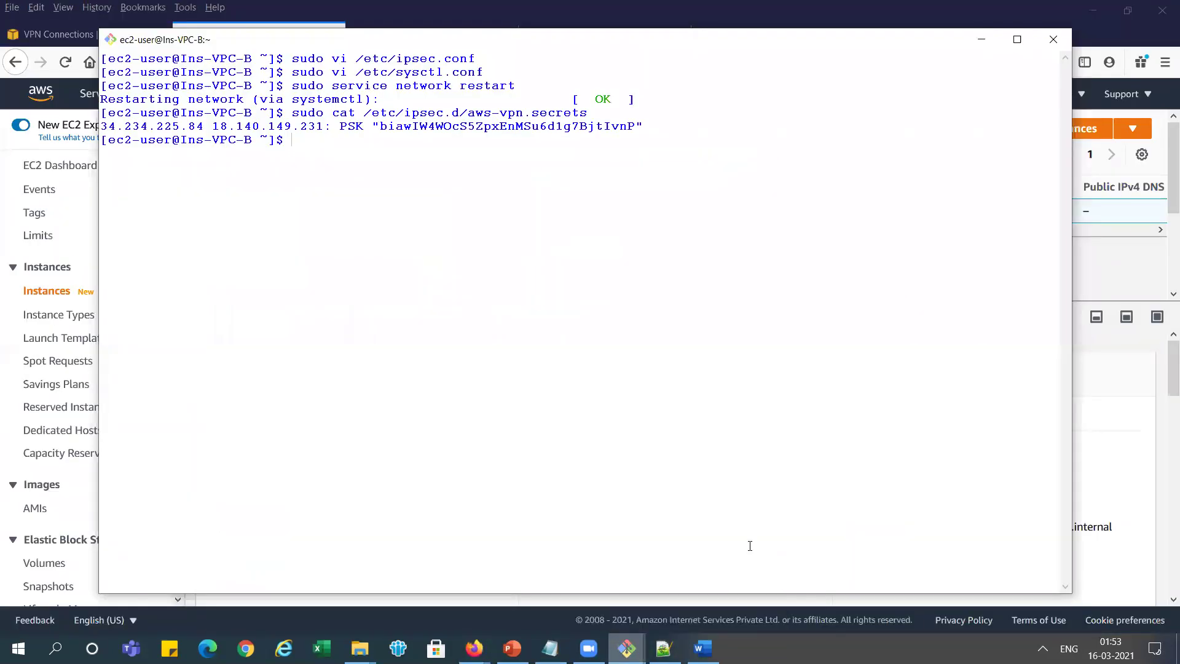
pyautogui.write('clear')
pyautogui.press('Return')
pyautogui.write('telne')
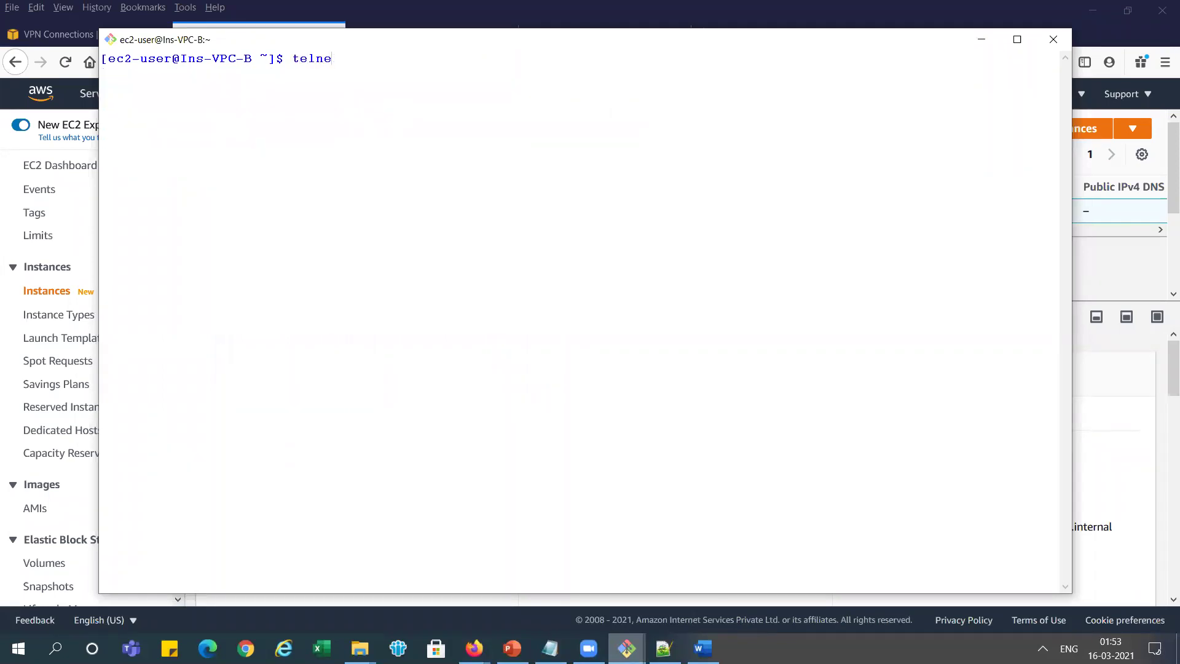
pyautogui.write('t 10.100.0.134 22')
pyautogui.press('Return')
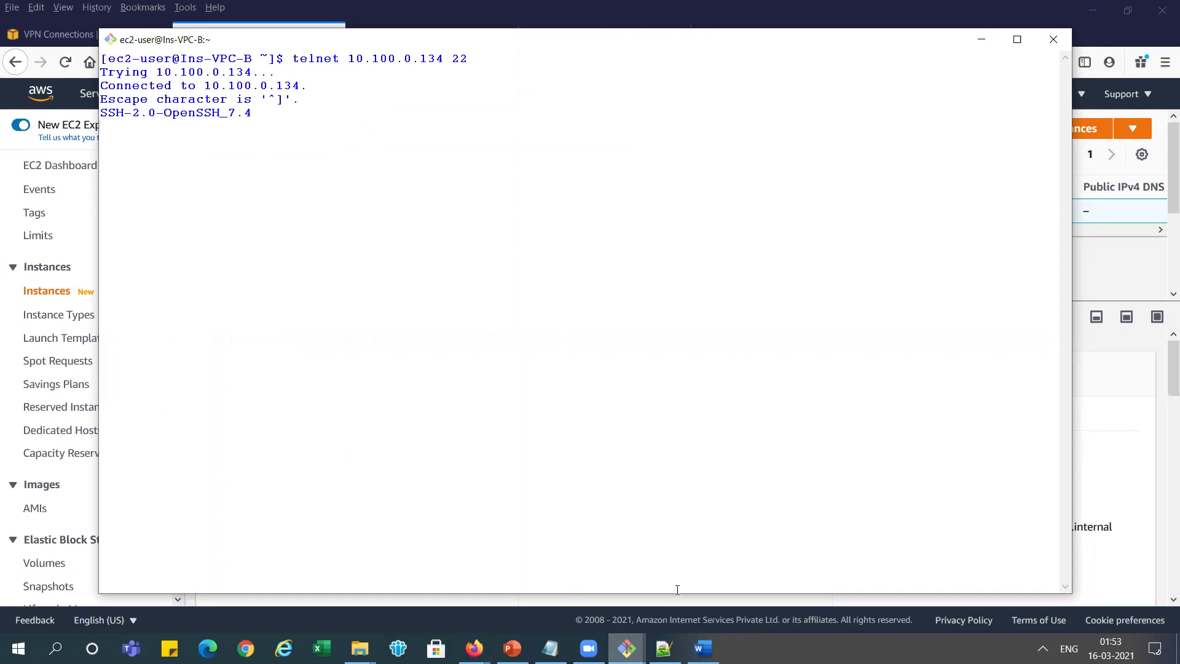
# - Switch to the Ins-VPC-A terminal, clear it, and begin a telnet command at its prompt
pyautogui.moveTo(627, 648)
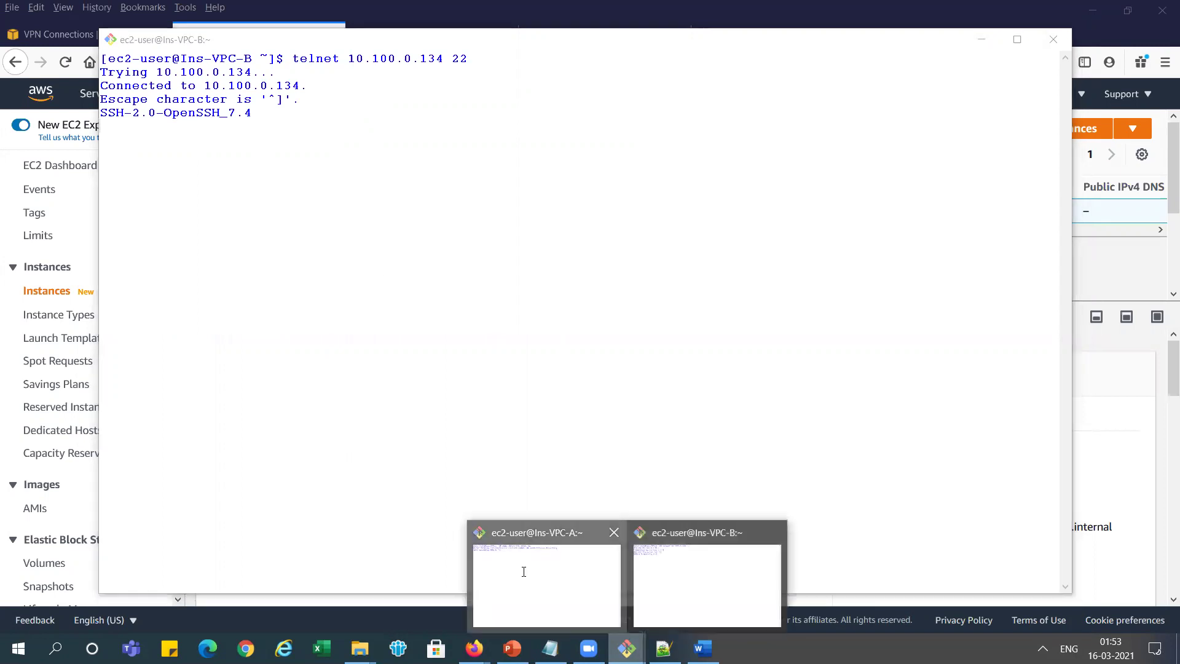
pyautogui.click(522, 572)
pyautogui.write('clear')
pyautogui.press('Return')
pyautogui.write('telnet')
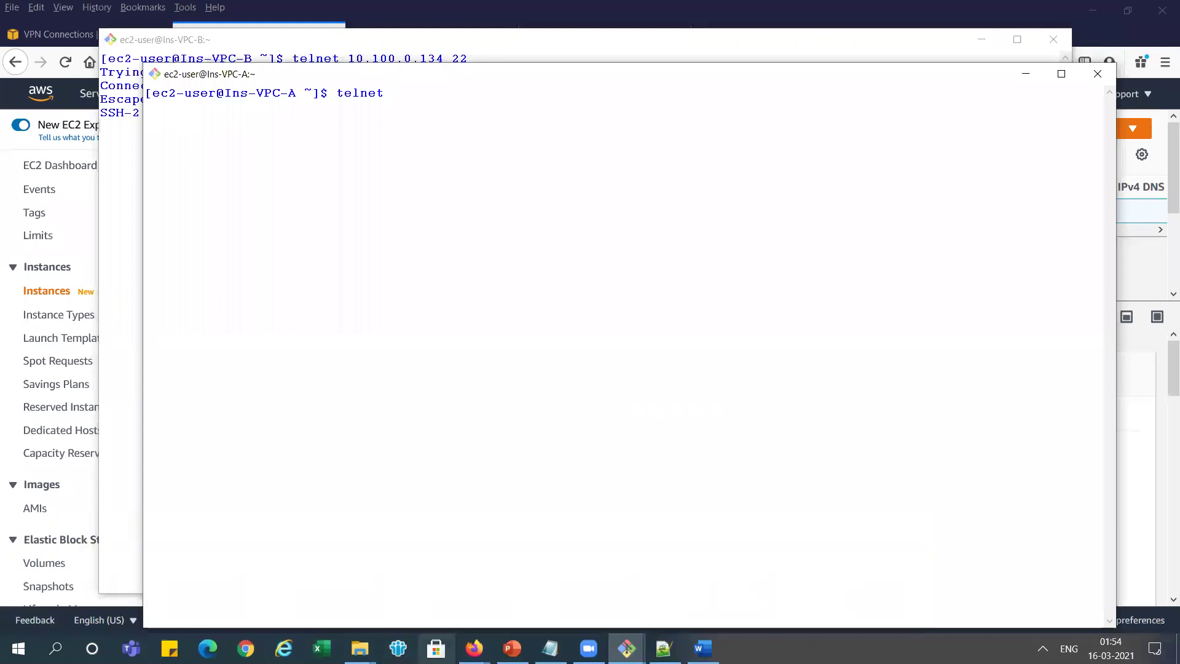
# - Open the N. Virginia EC2 instances page in Firefox and copy the private IPv4 address of Ins-VPC-B
pyautogui.moveTo(550, 649)
pyautogui.moveTo(473, 648)
pyautogui.click(393, 559)
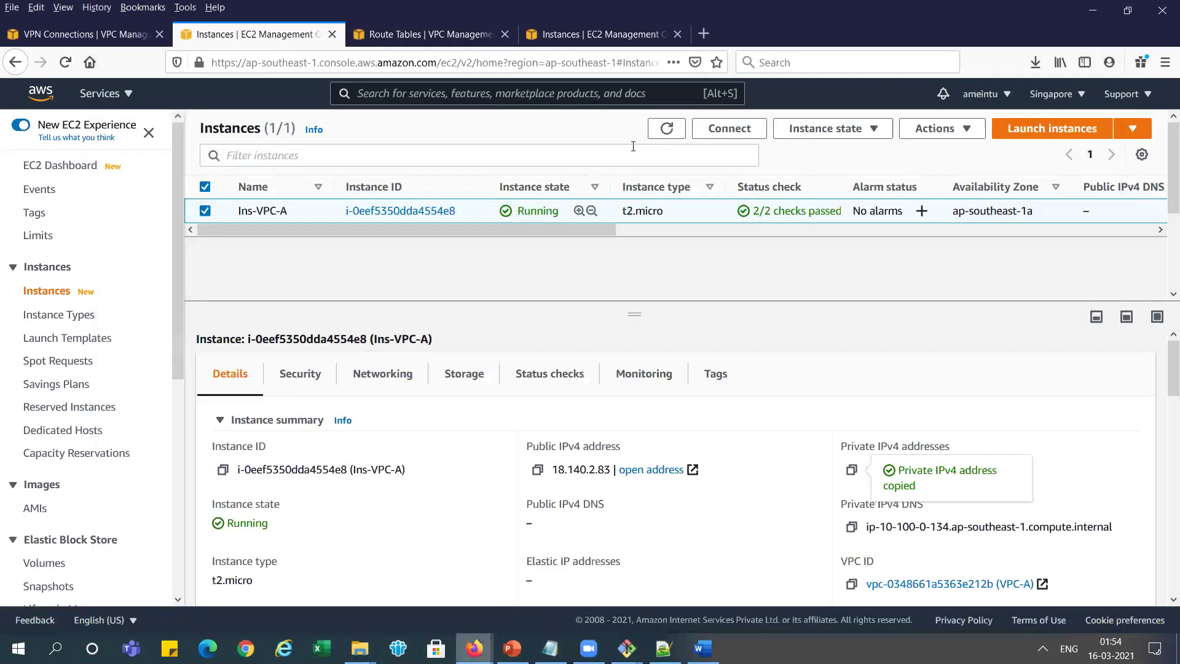
pyautogui.click(618, 37)
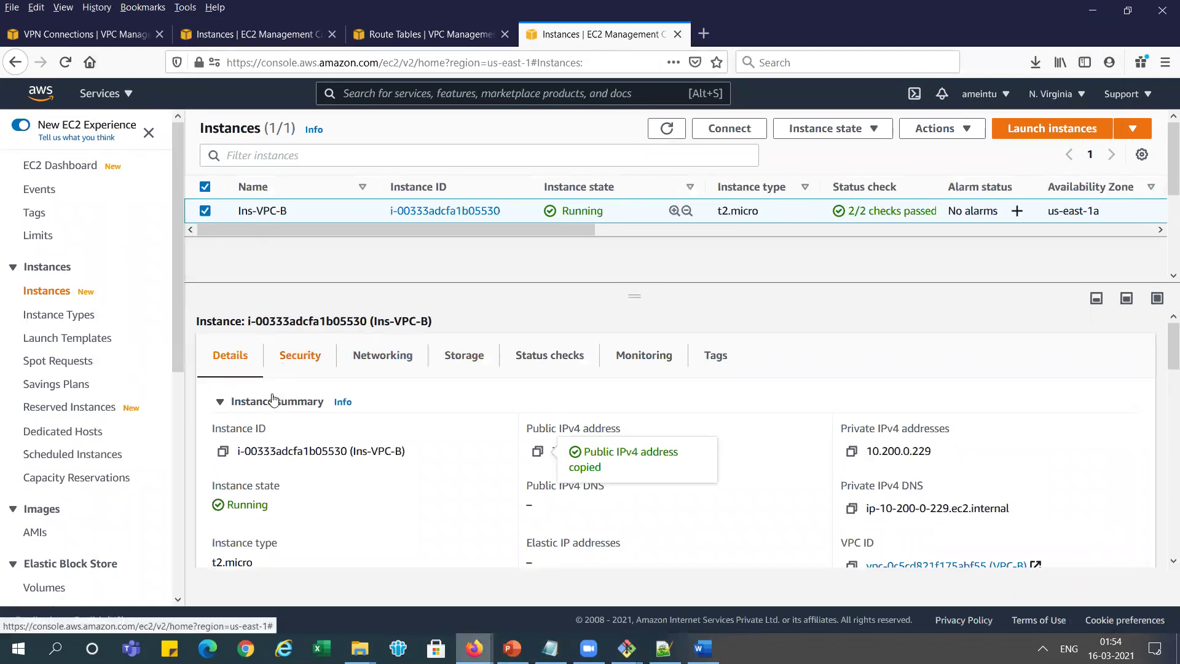
pyautogui.click(852, 453)
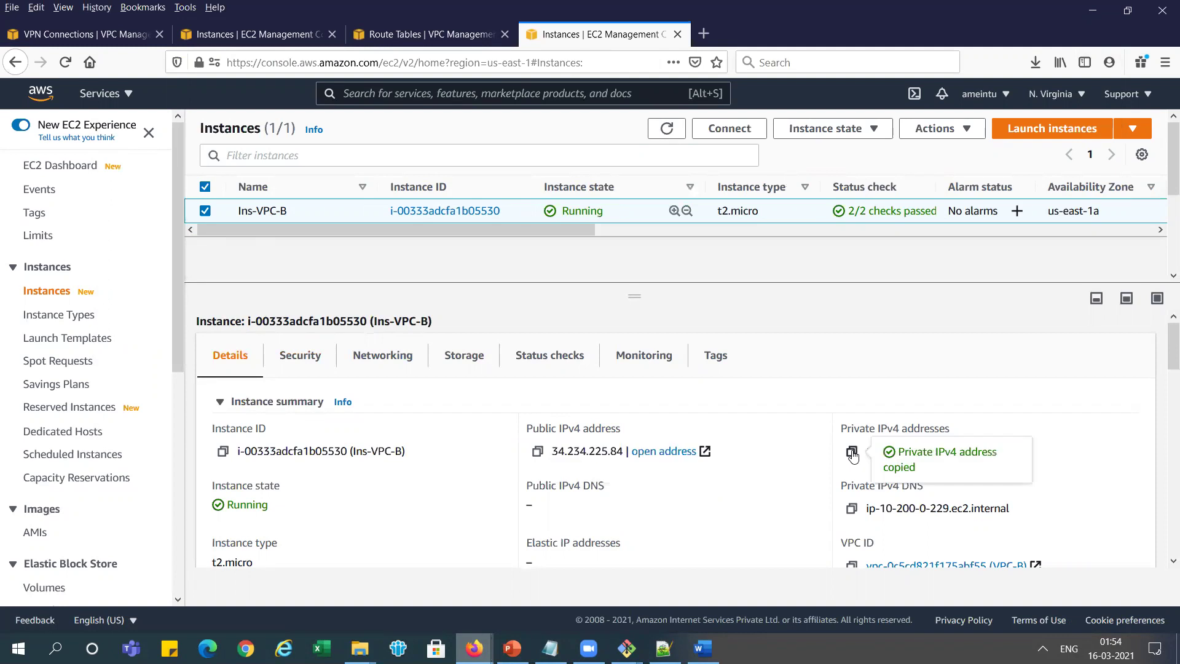
# - Return to the Ins-VPC-A terminal, complete the connection test to Ins-VPC-B as telnet 10.200.0.229 22, and highlight its output
pyautogui.hotkey('alt', 'Tab')
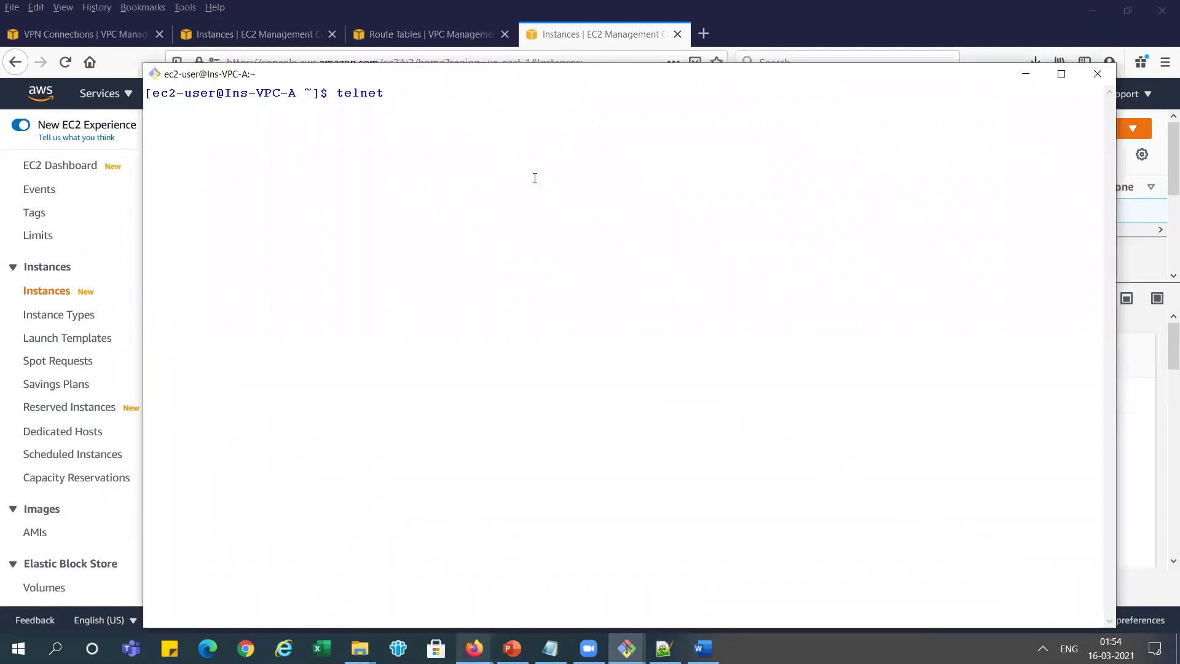
pyautogui.press('shift+Insert')
pyautogui.write('22')
pyautogui.press('Return')
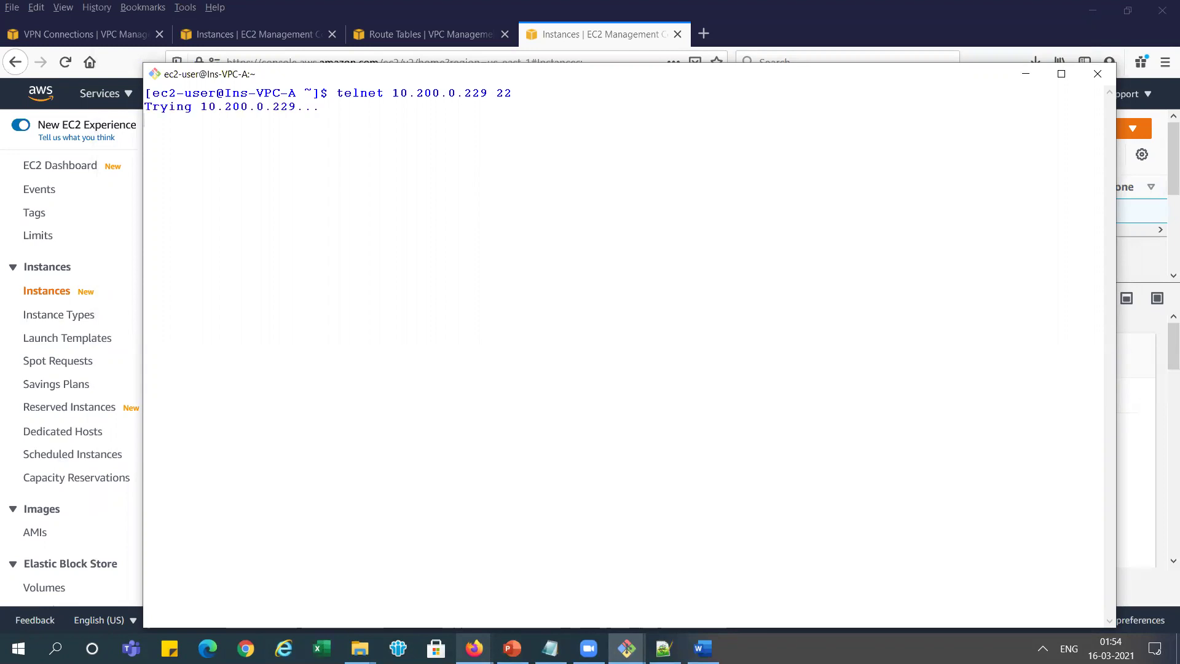
pyautogui.moveTo(184, 134); pyautogui.dragTo(157, 108)
pyautogui.click(337, 153)
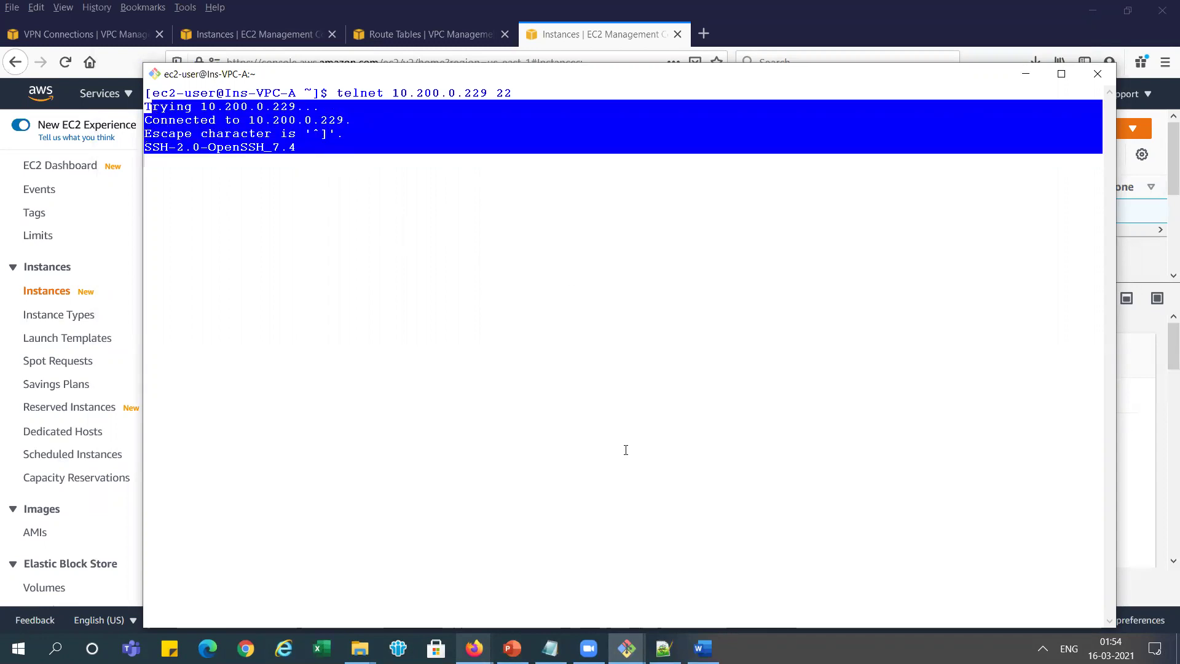
# - Switch to Firefox and check the status of Tunnel 1 in the tunnel details of VPC-A-VPC-B-VPN-Connection
pyautogui.moveTo(626, 649)
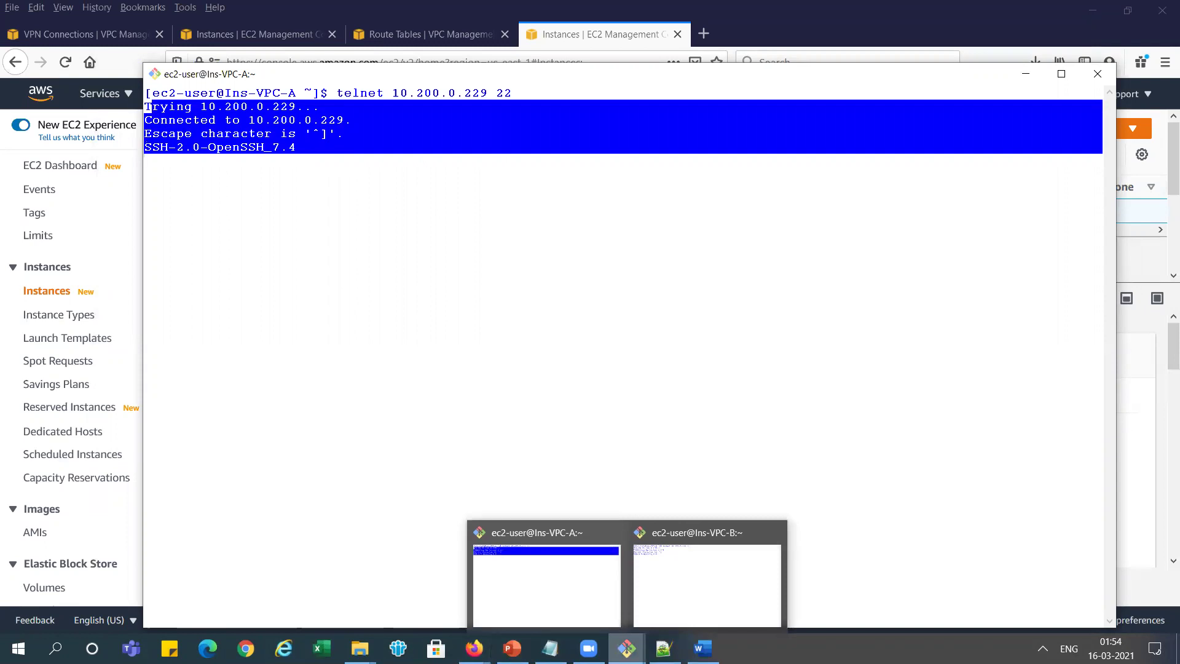
pyautogui.moveTo(474, 649)
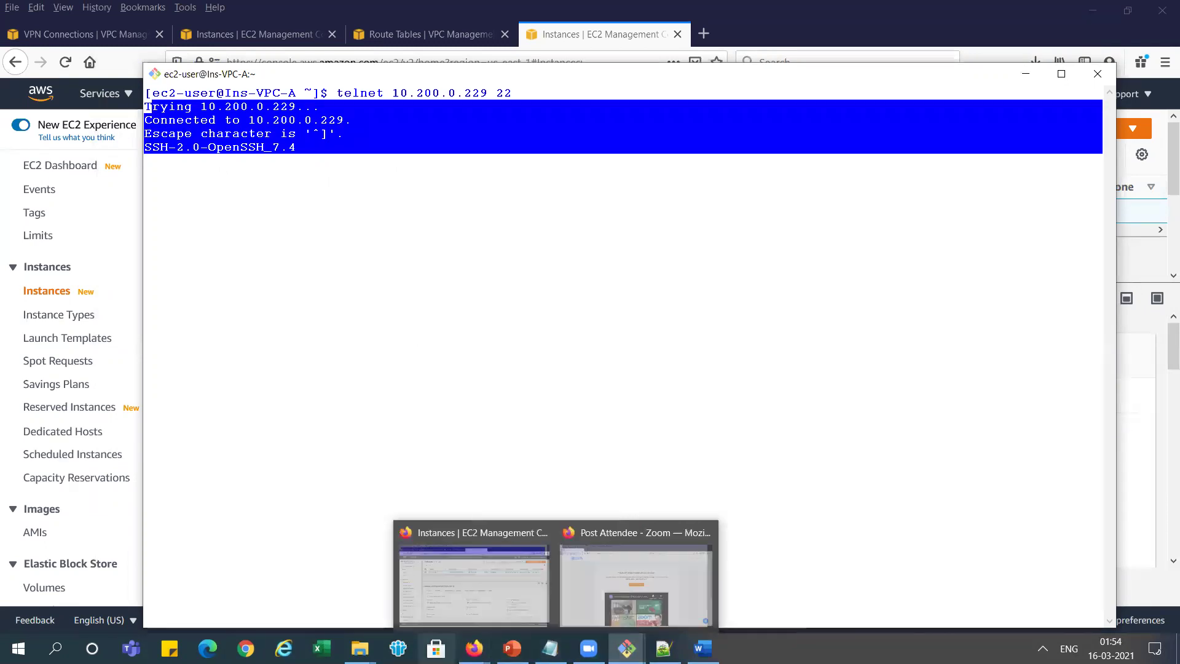
pyautogui.click(413, 597)
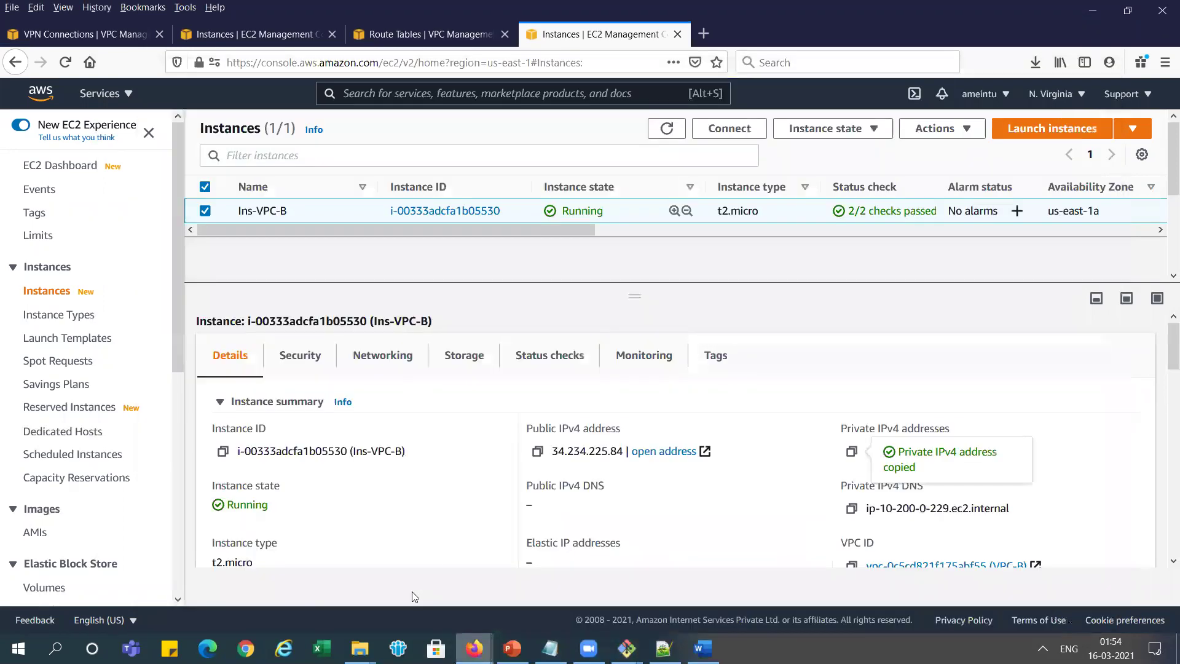
pyautogui.click(107, 27)
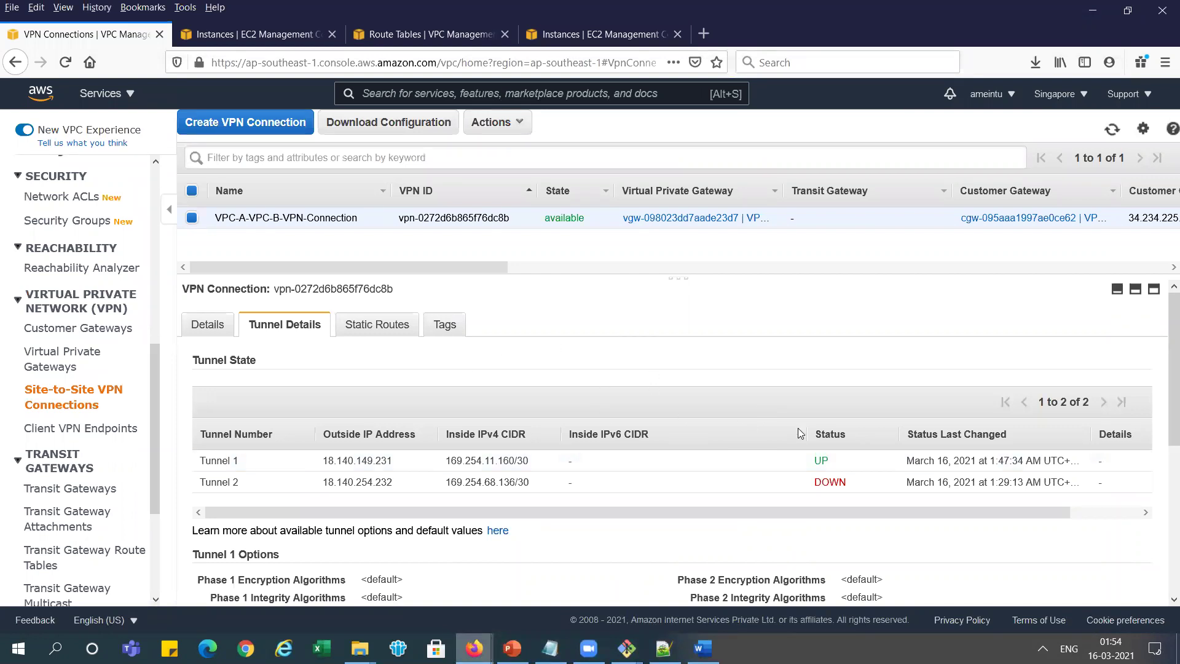
pyautogui.moveTo(836, 460); pyautogui.dragTo(807, 463)
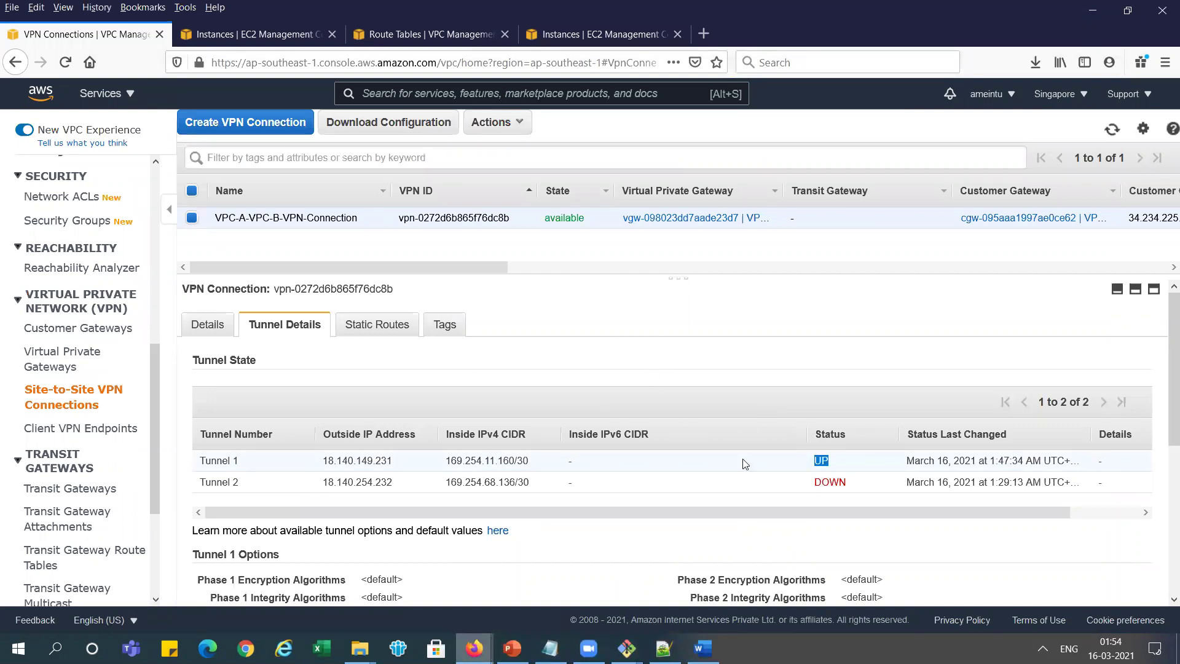